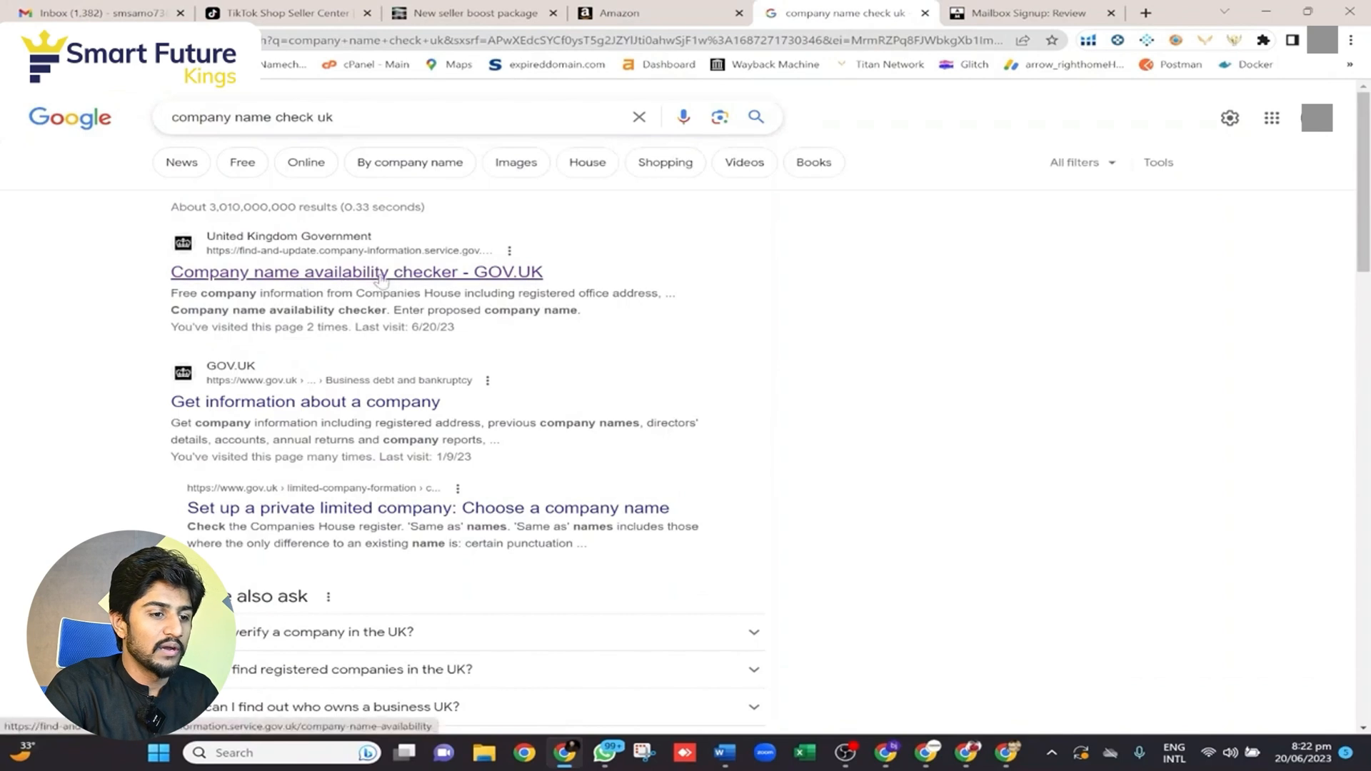
Open the 'Company name availability checker - GOV.UK' result from Google Search.
{"action": "left_click", "coordinate": [464, 273]}
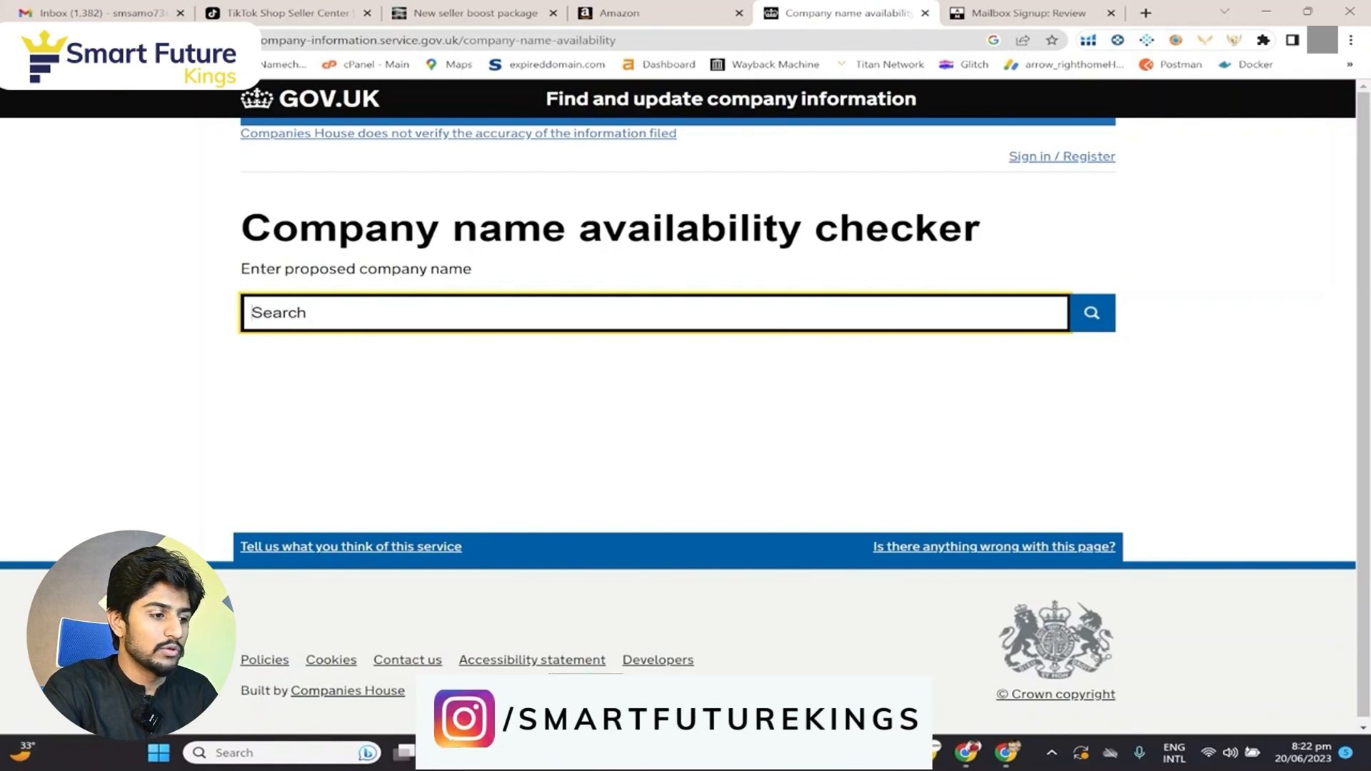
Check the name 'Ecomverse' and highlight the clashing ECOMVERSE LTD and its incorporation details.
{"action": "type", "text": "Ecom"}
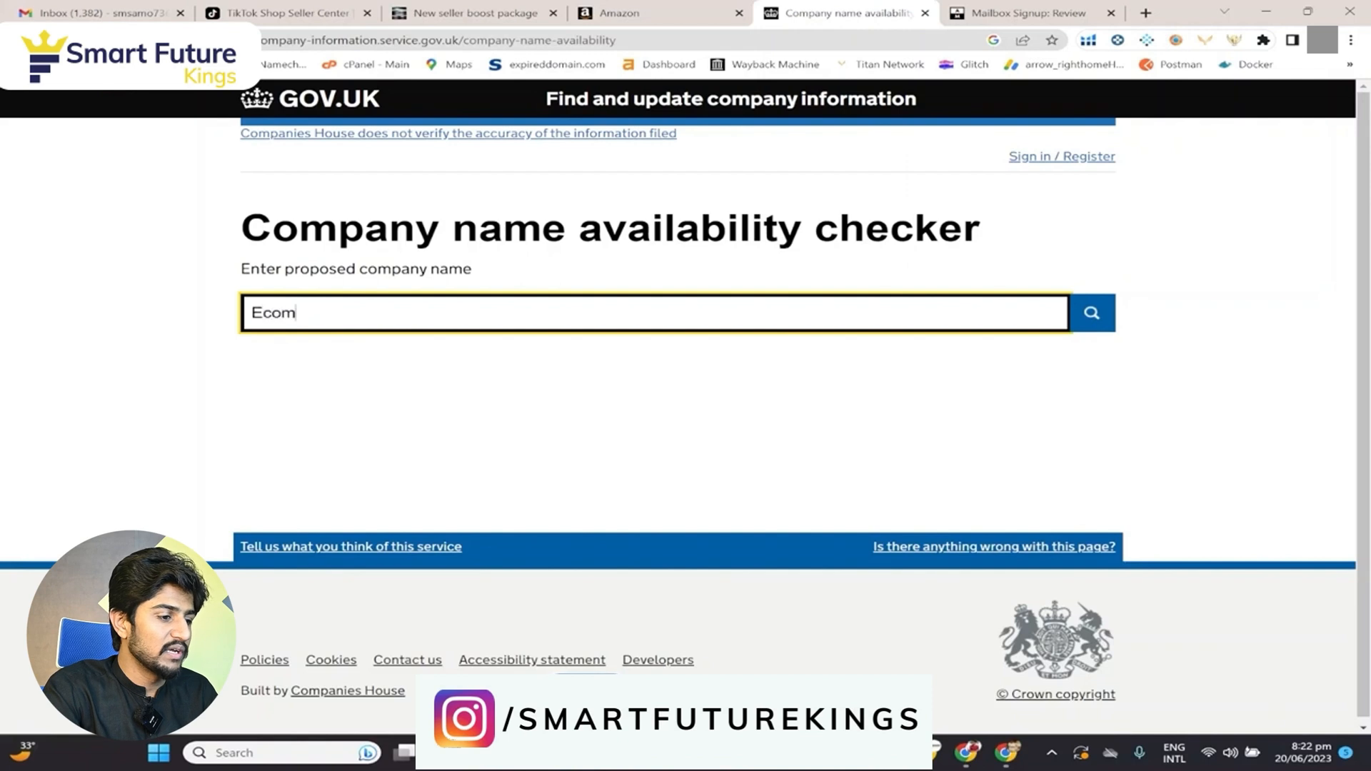
{"action": "type", "text": "verse "}
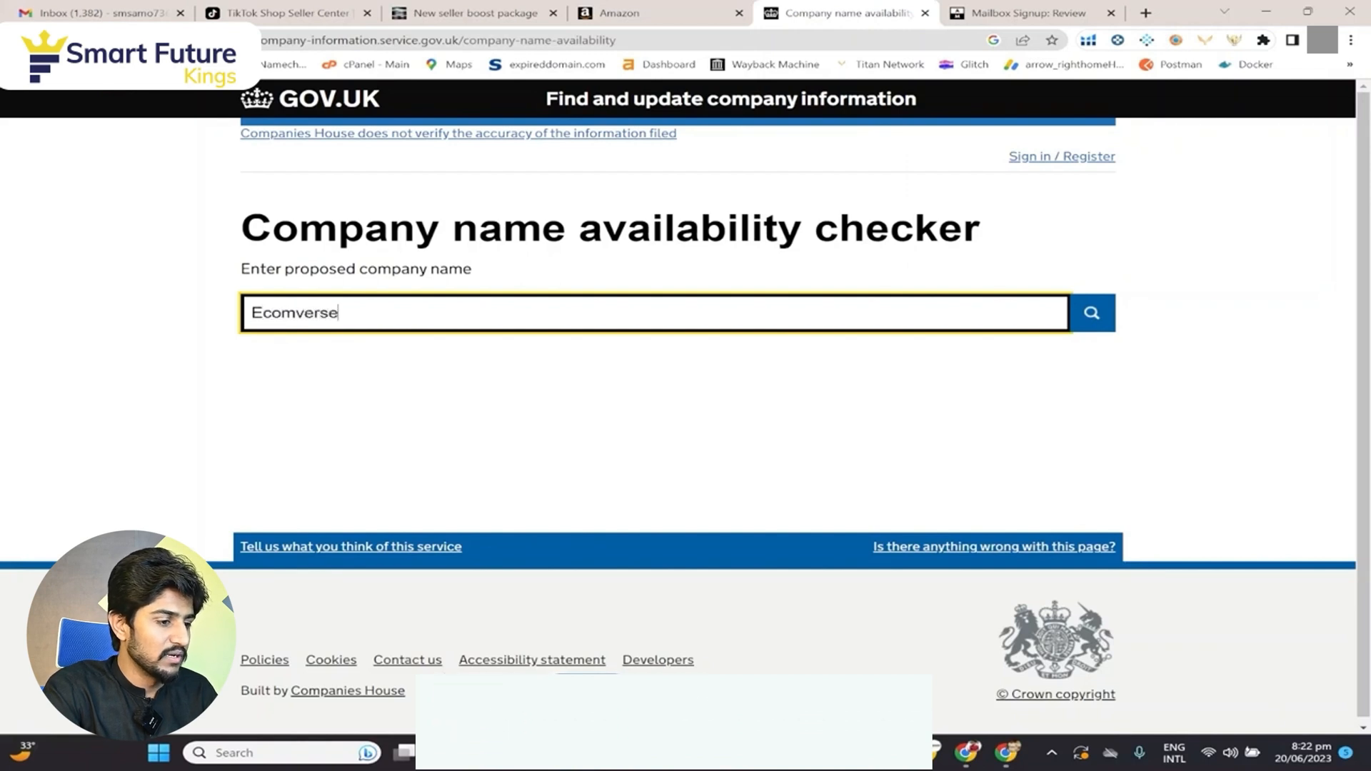
{"action": "type", "text": "Stor"}
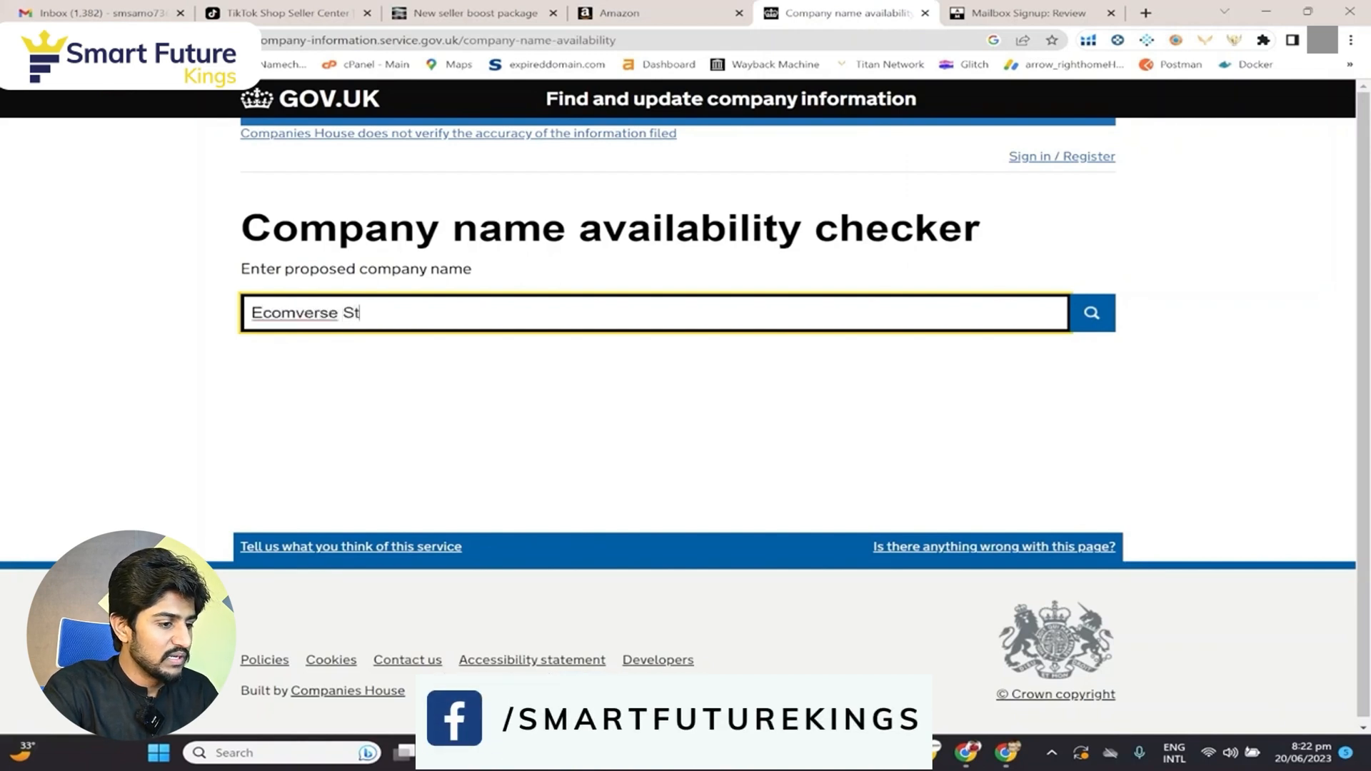
{"action": "key", "text": "BackSpace"}
{"action": "key", "text": "BackSpace"}
{"action": "key", "text": "BackSpace"}
{"action": "key", "text": "BackSpace"}
{"action": "key", "text": "BackSpace"}
{"action": "key", "text": "Return"}
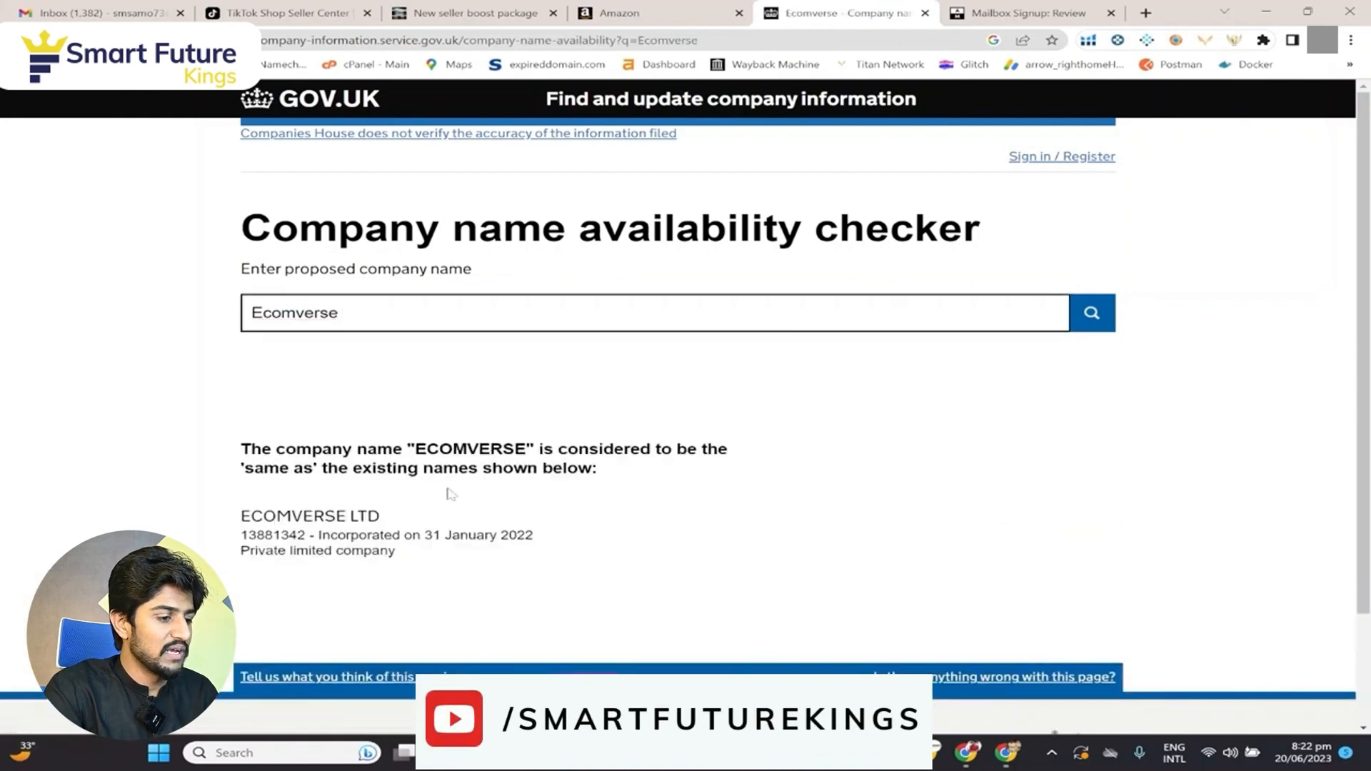
{"action": "left_click_drag", "start_coordinate": [385, 516], "coordinate": [215, 520]}
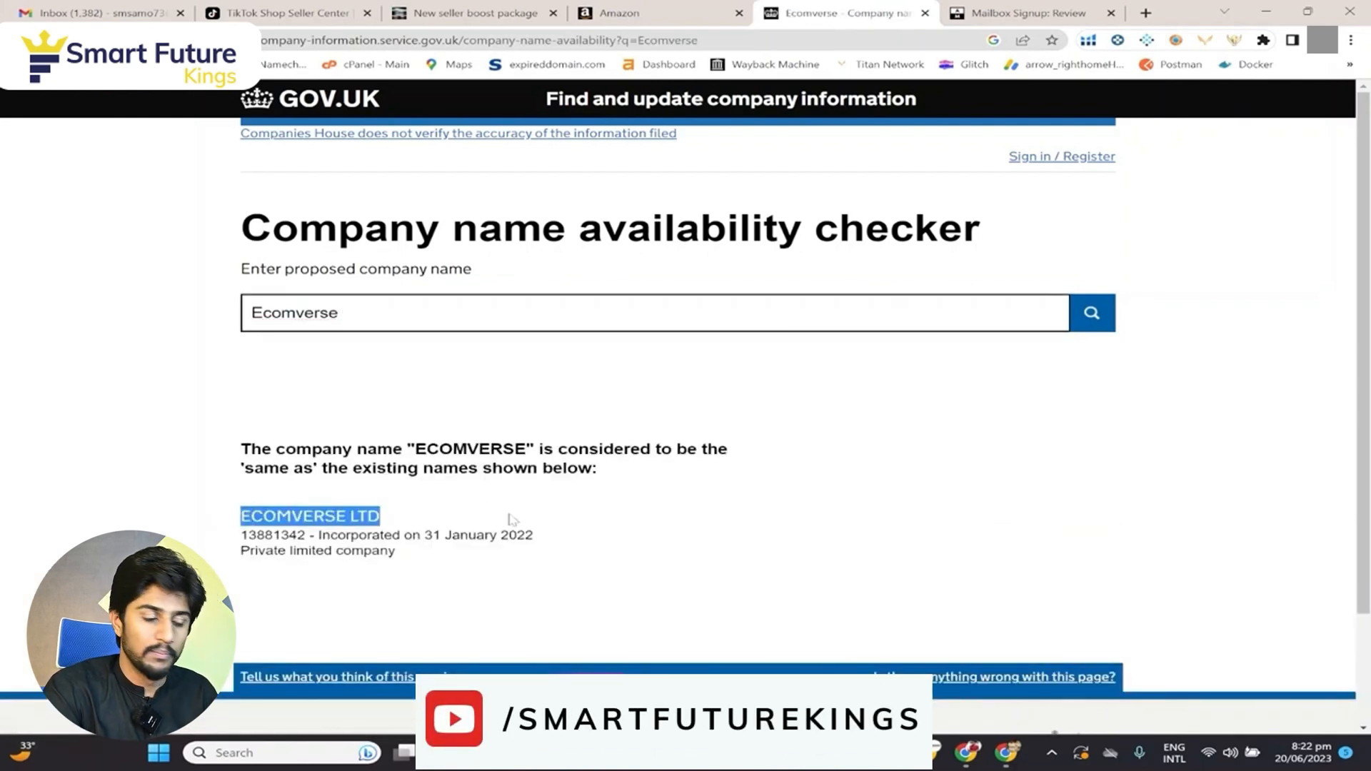
{"action": "left_click_drag", "start_coordinate": [537, 535], "coordinate": [234, 536]}
Check 'Ecomverse Store', which has no exact matches, then bring up the LTD requirement notes.
{"action": "left_click", "coordinate": [423, 314]}
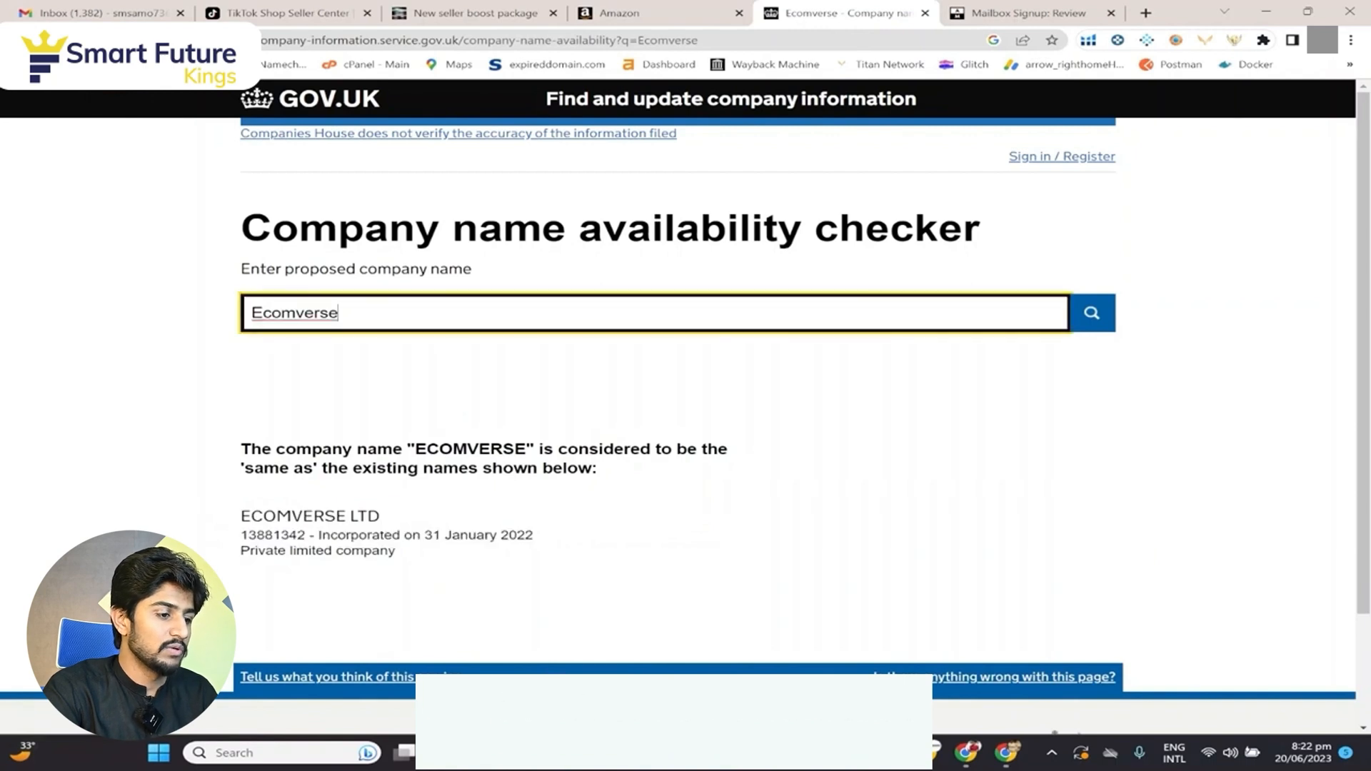
{"action": "type", "text": "Stor"}
{"action": "key", "text": "BackSpace"}
{"action": "key", "text": "BackSpace"}
{"action": "key", "text": "BackSpace"}
{"action": "key", "text": "BackSpace"}
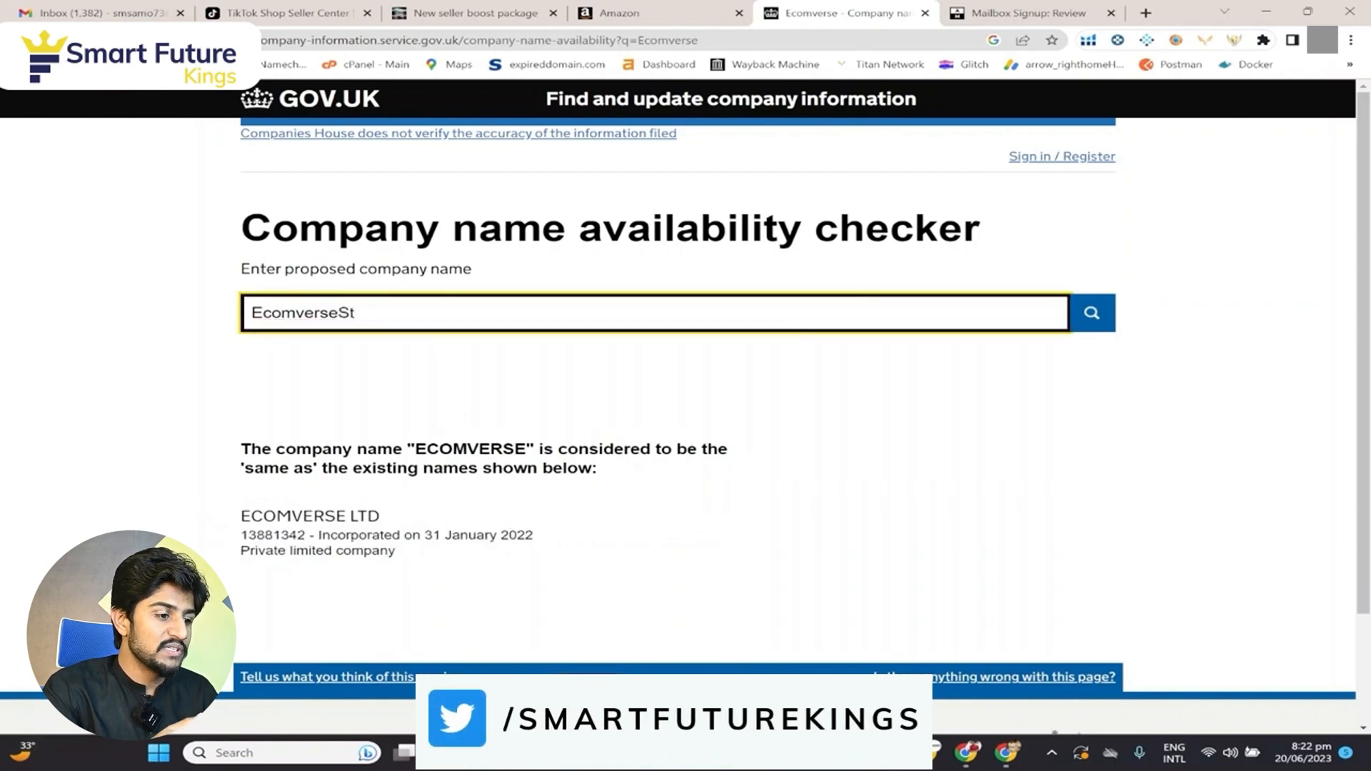
{"action": "type", "text": "Store"}
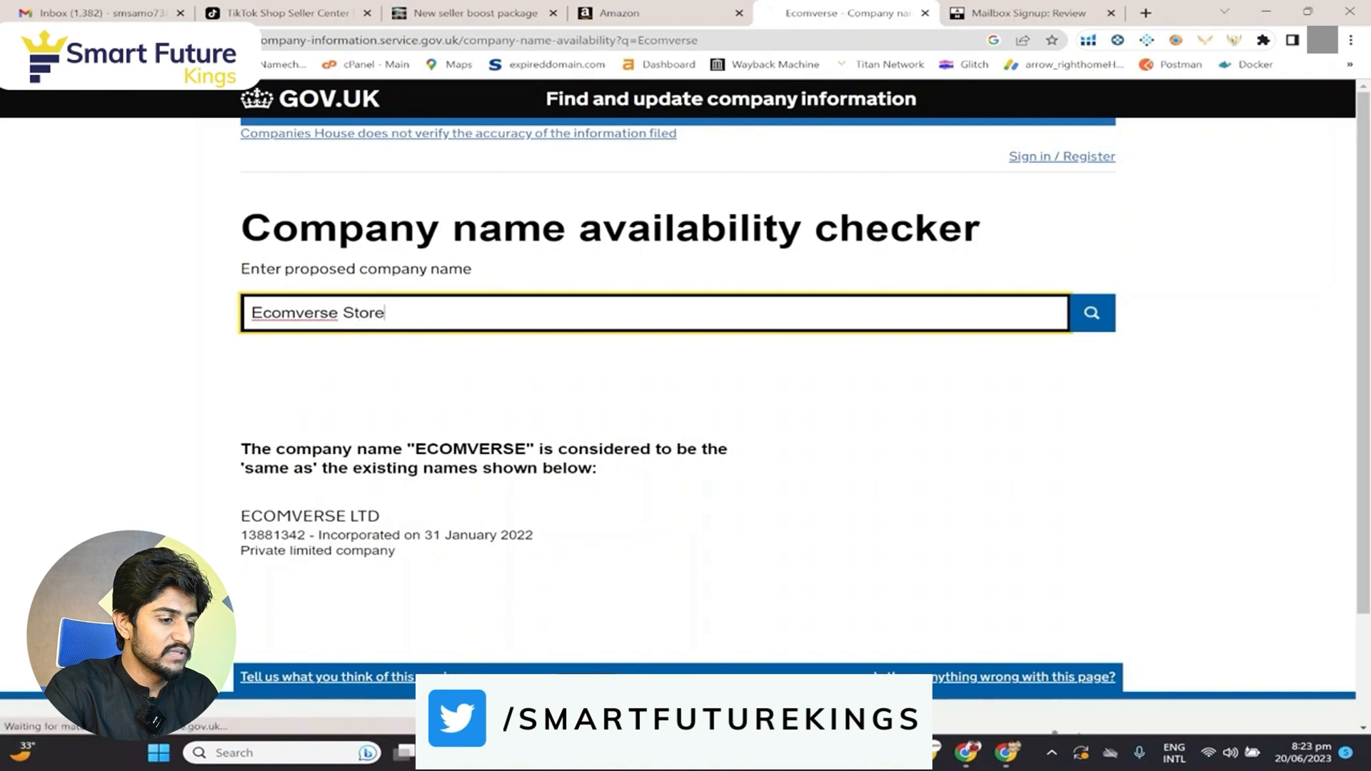
{"action": "key", "text": "Return"}
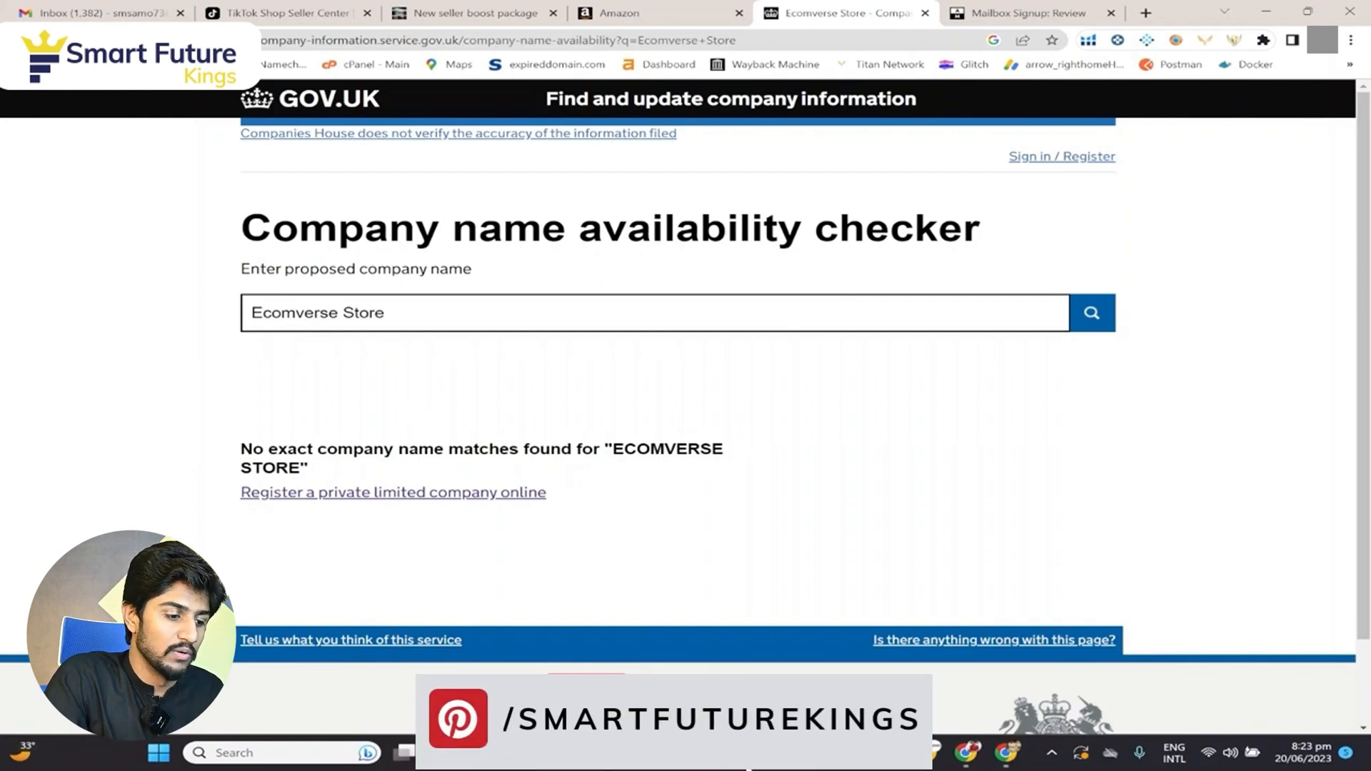
{"action": "left_click", "coordinate": [727, 758]}
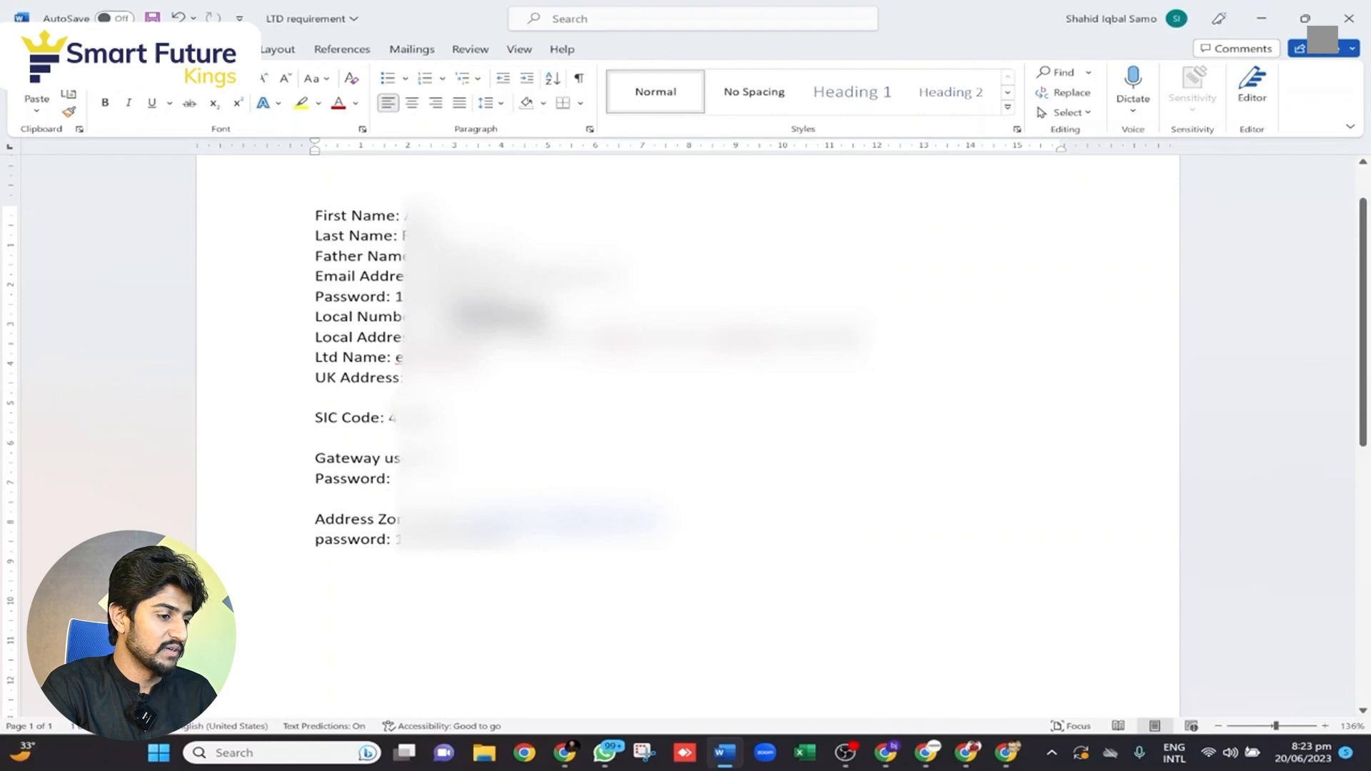
{"action": "left_click", "coordinate": [505, 317]}
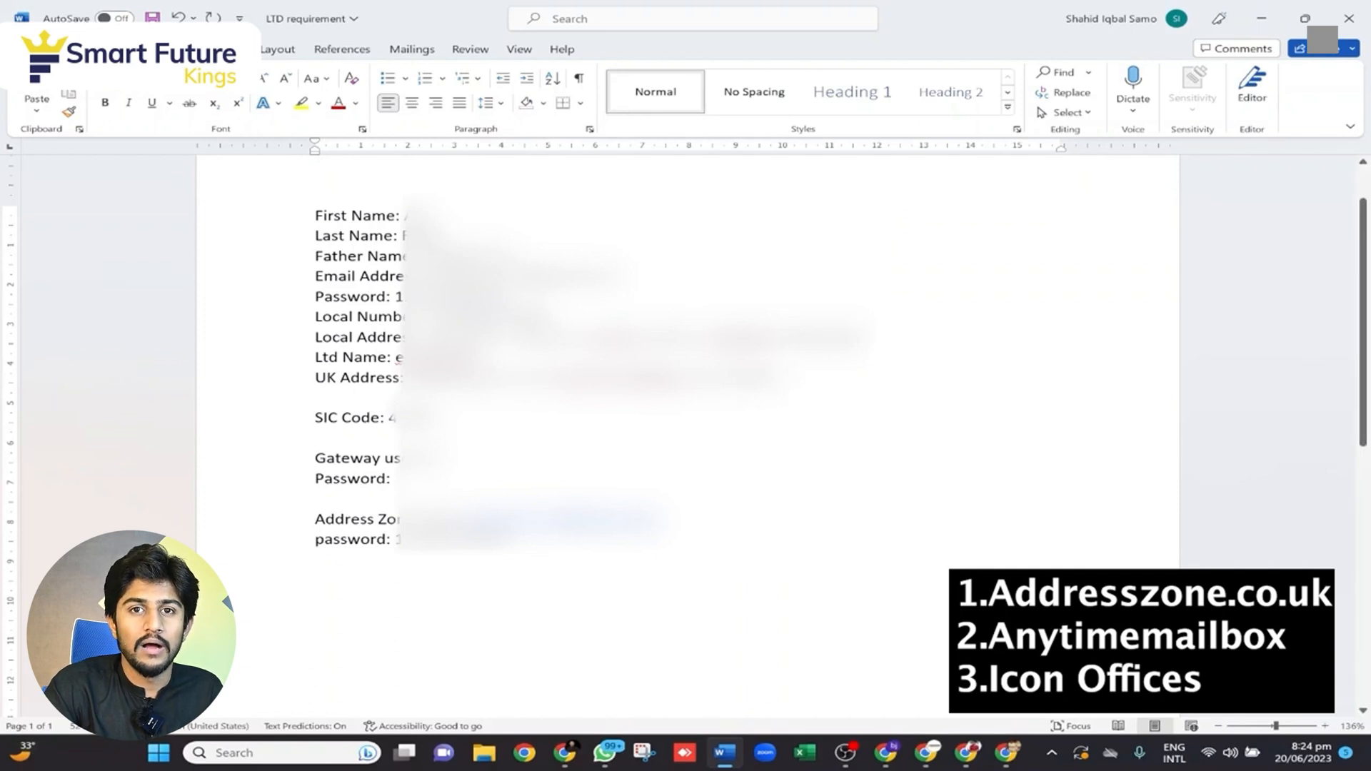
Highlight the UK Address value and the SIC Code line in the Word notes.
{"action": "left_click_drag", "start_coordinate": [410, 378], "coordinate": [687, 379]}
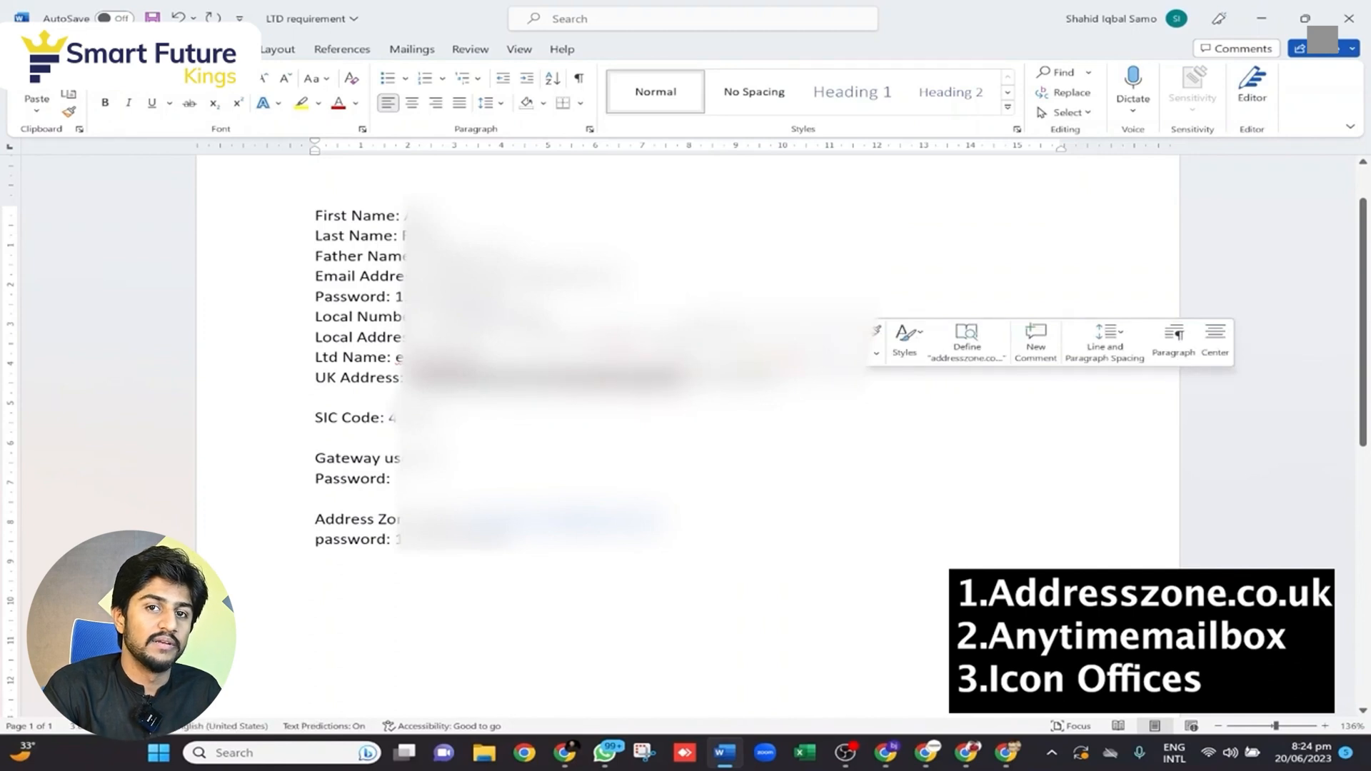
{"action": "left_click", "coordinate": [316, 398]}
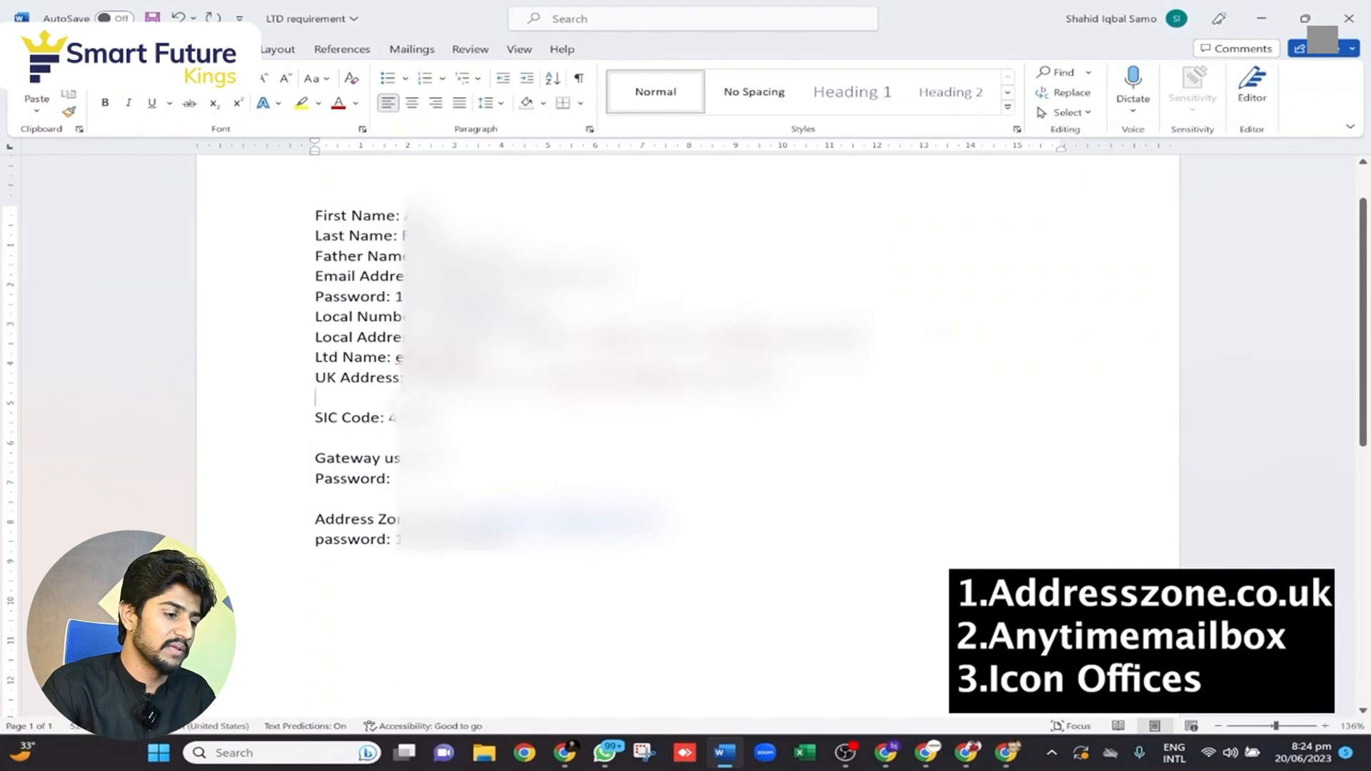
{"action": "left_click_drag", "start_coordinate": [433, 420], "coordinate": [326, 421]}
{"action": "left_click", "coordinate": [457, 437]}
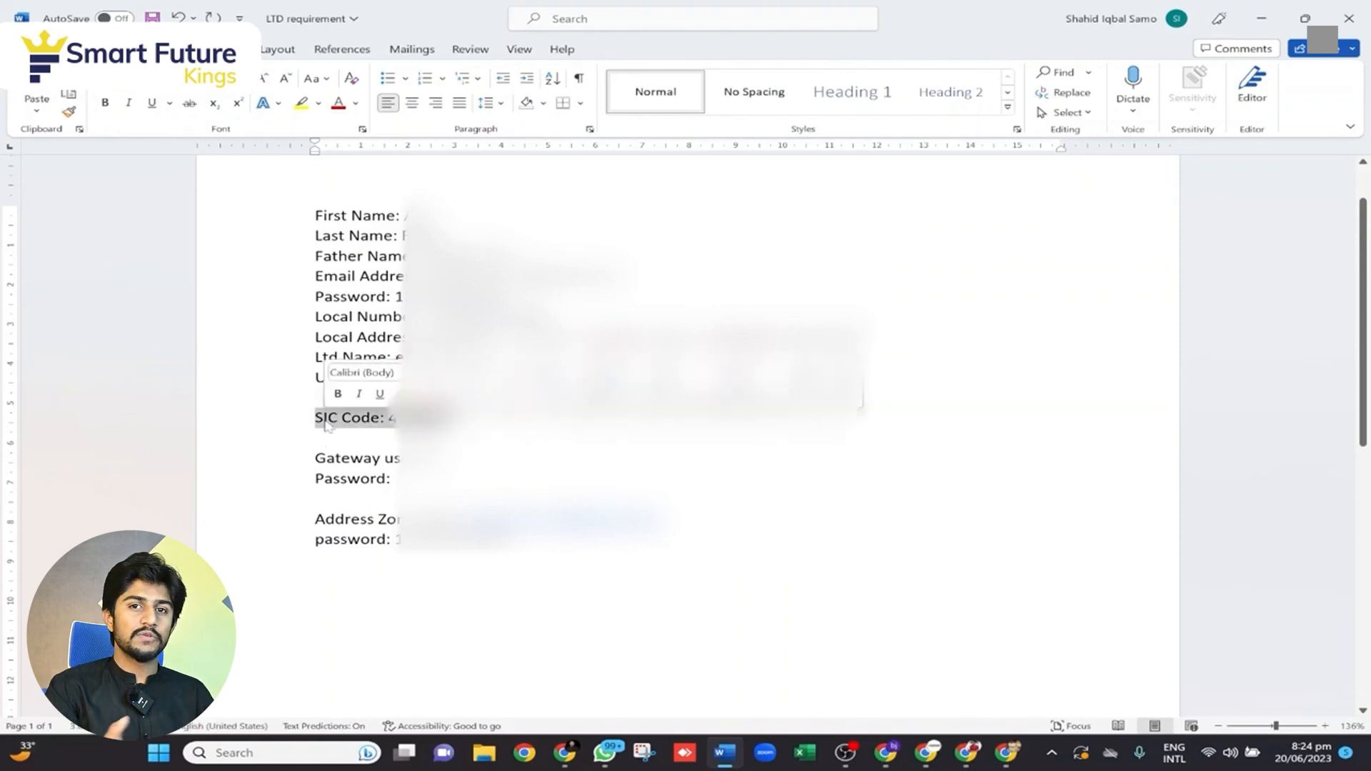
{"action": "left_click", "coordinate": [392, 429]}
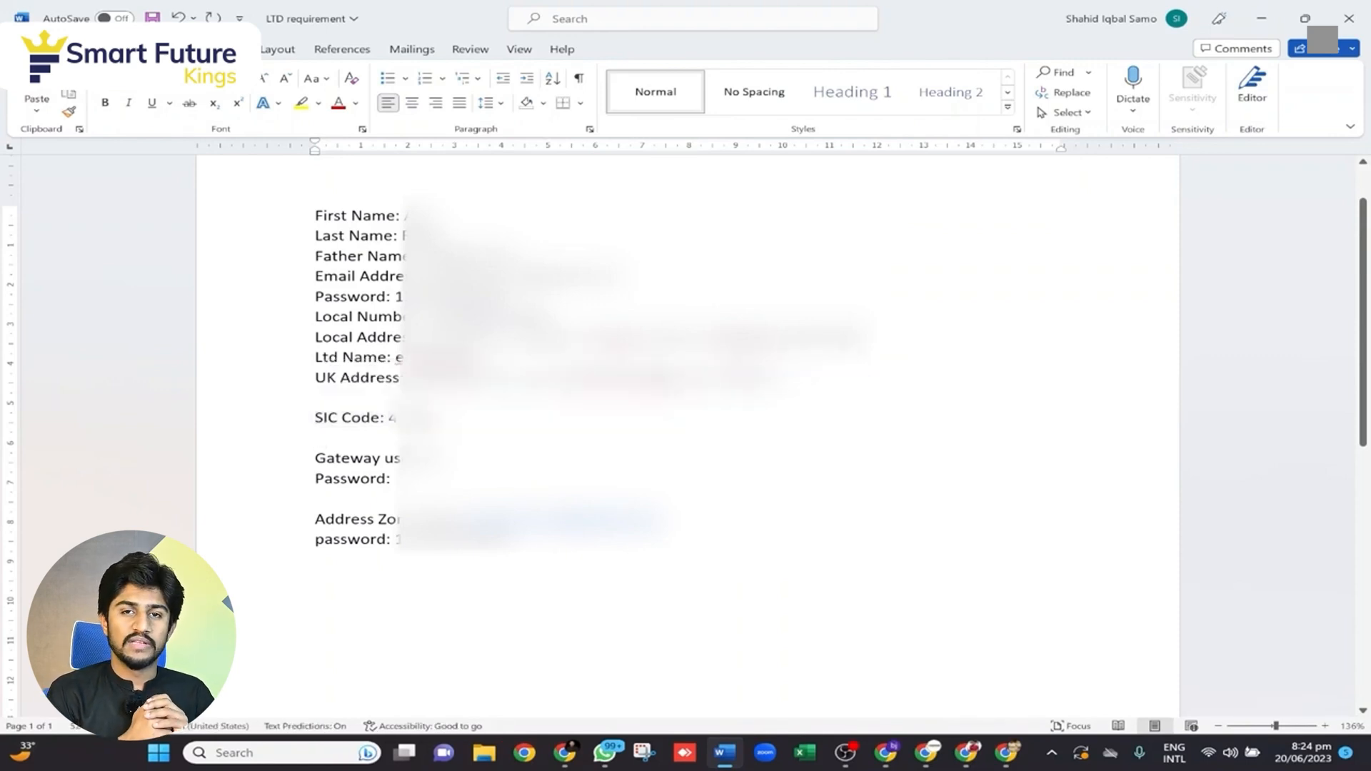
Select the SIC Code value, then return to the Ecomverse Store checker result in Chrome.
{"action": "left_click_drag", "start_coordinate": [390, 419], "coordinate": [434, 419]}
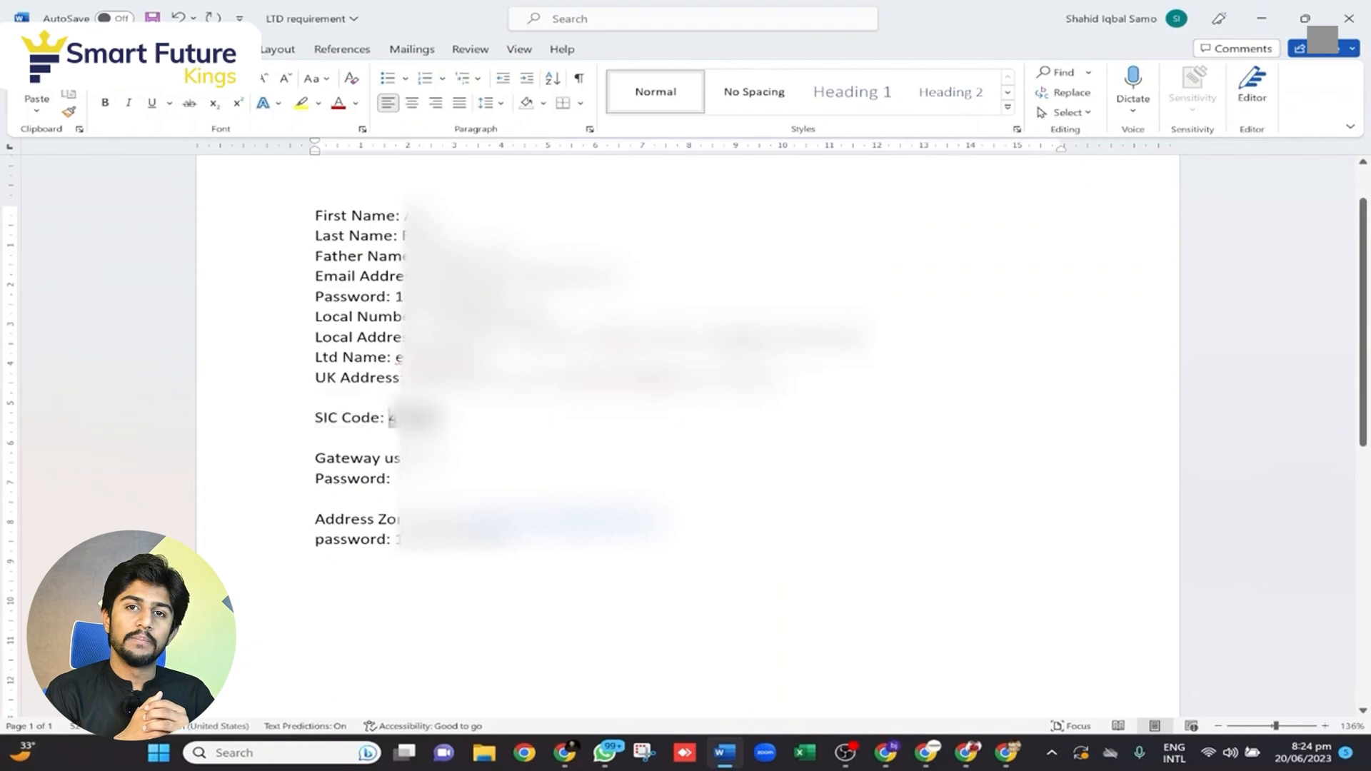
{"action": "left_click", "coordinate": [439, 420]}
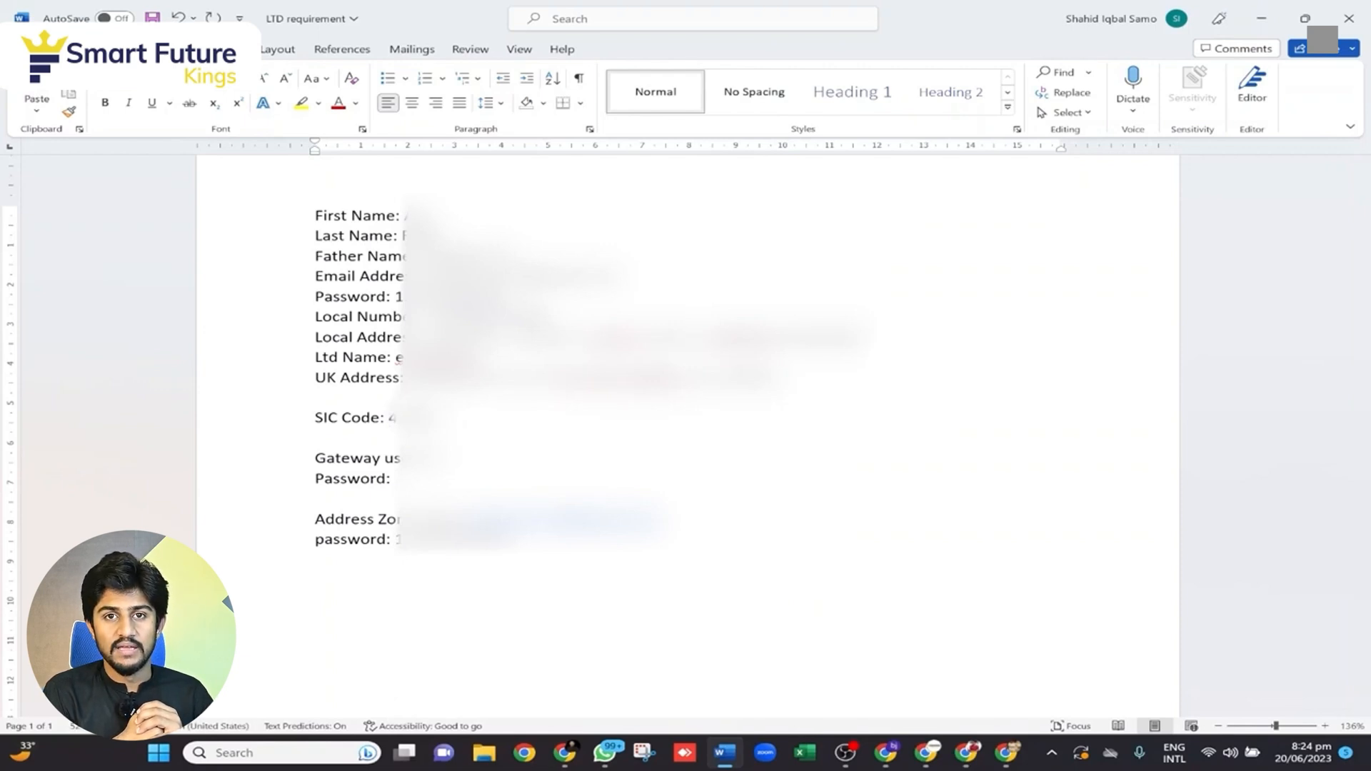
{"action": "left_click_drag", "start_coordinate": [432, 418], "coordinate": [390, 418]}
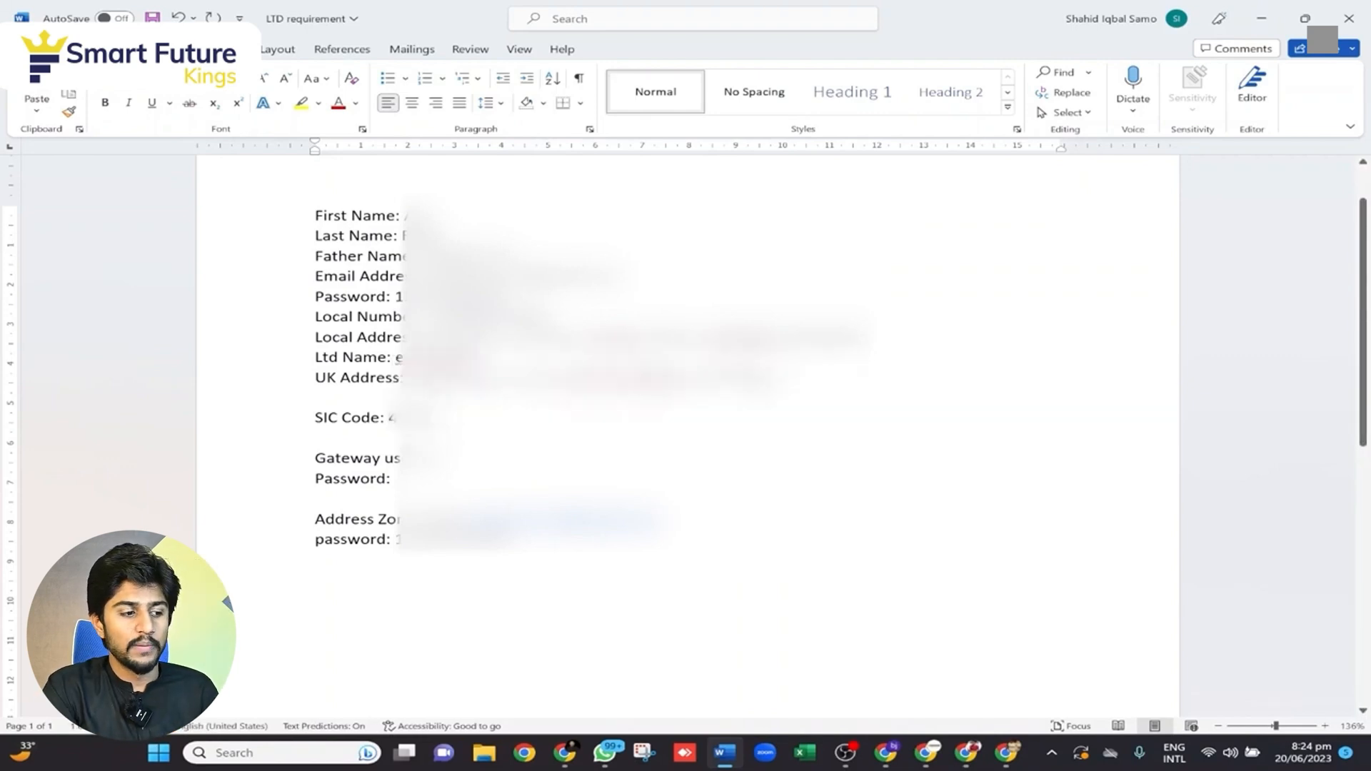
{"action": "left_click", "coordinate": [391, 422]}
{"action": "double_click", "coordinate": [392, 423]}
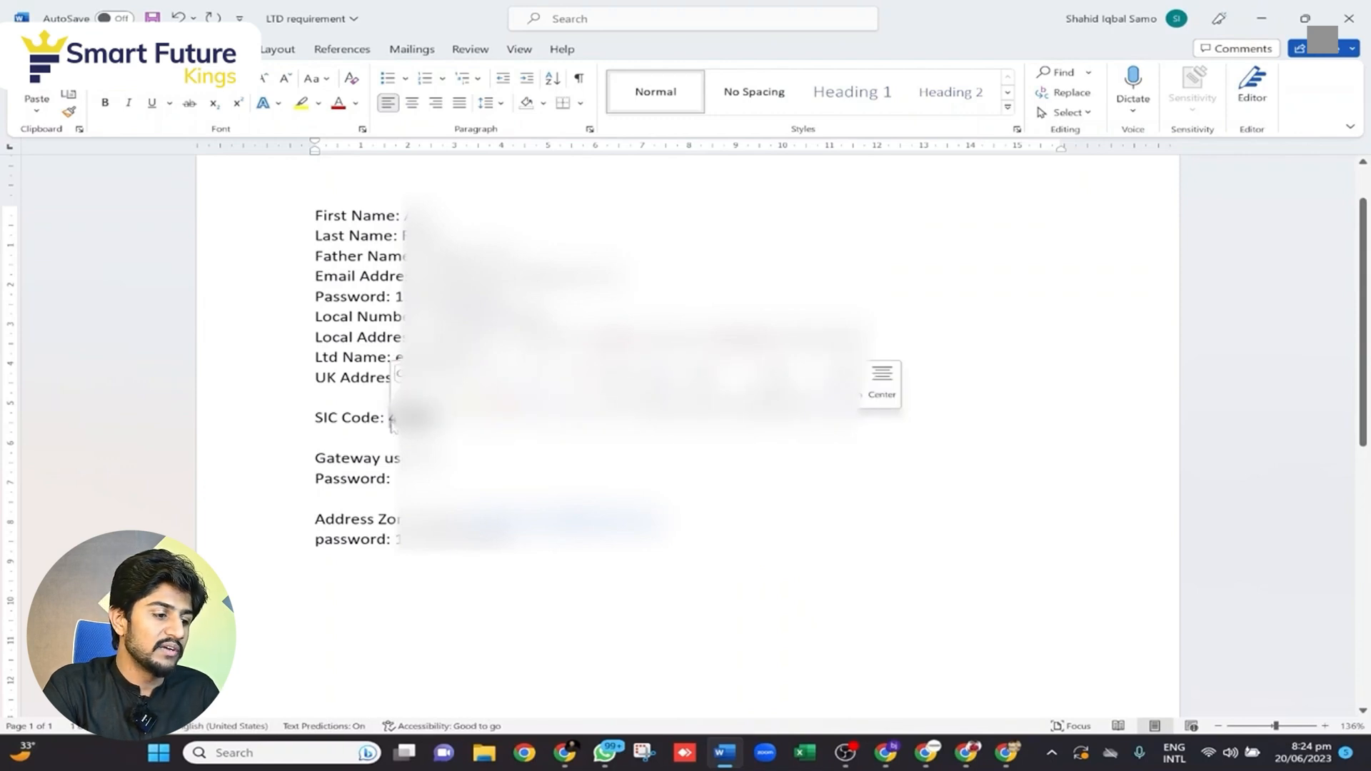
{"action": "key", "text": "alt+Tab"}
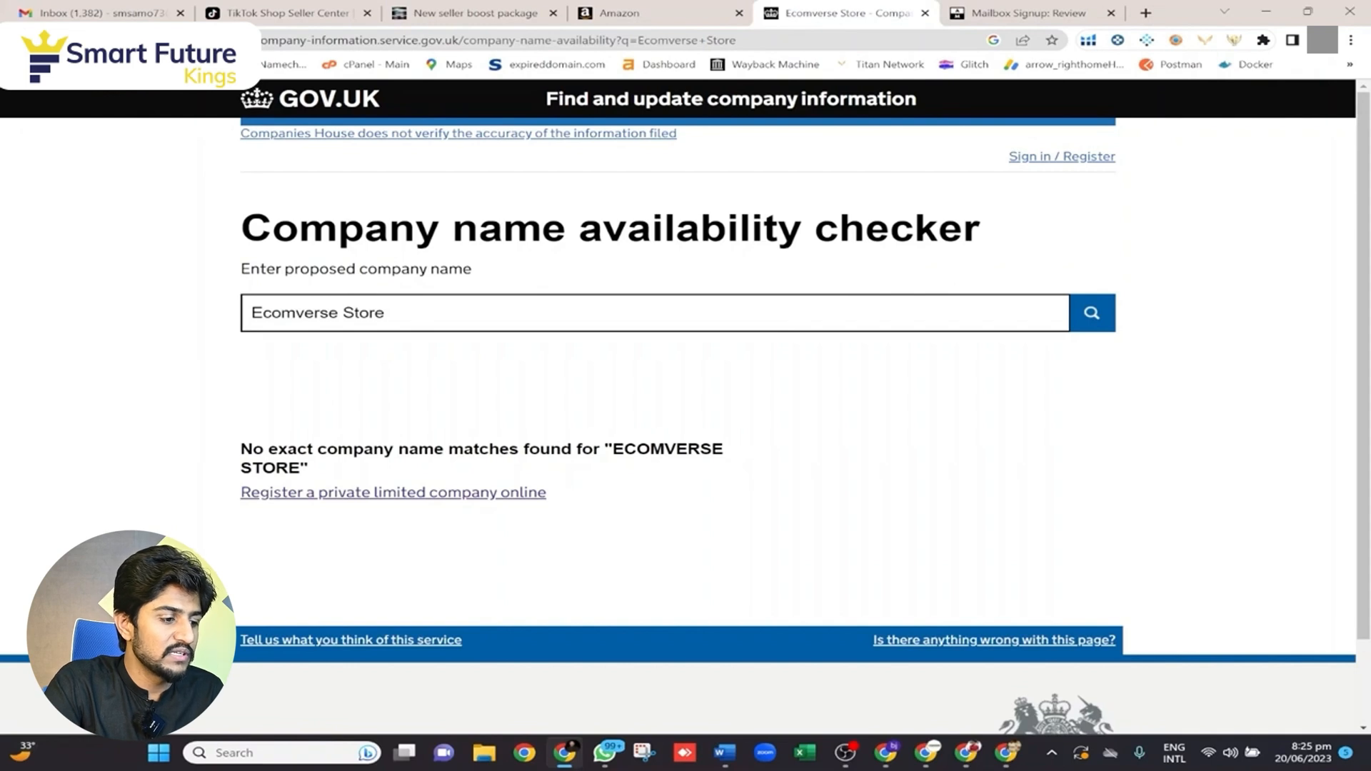
Open the private limited company registration guide, note the £12 fee and 24-hour turnaround, and register.
{"action": "left_click", "coordinate": [367, 493]}
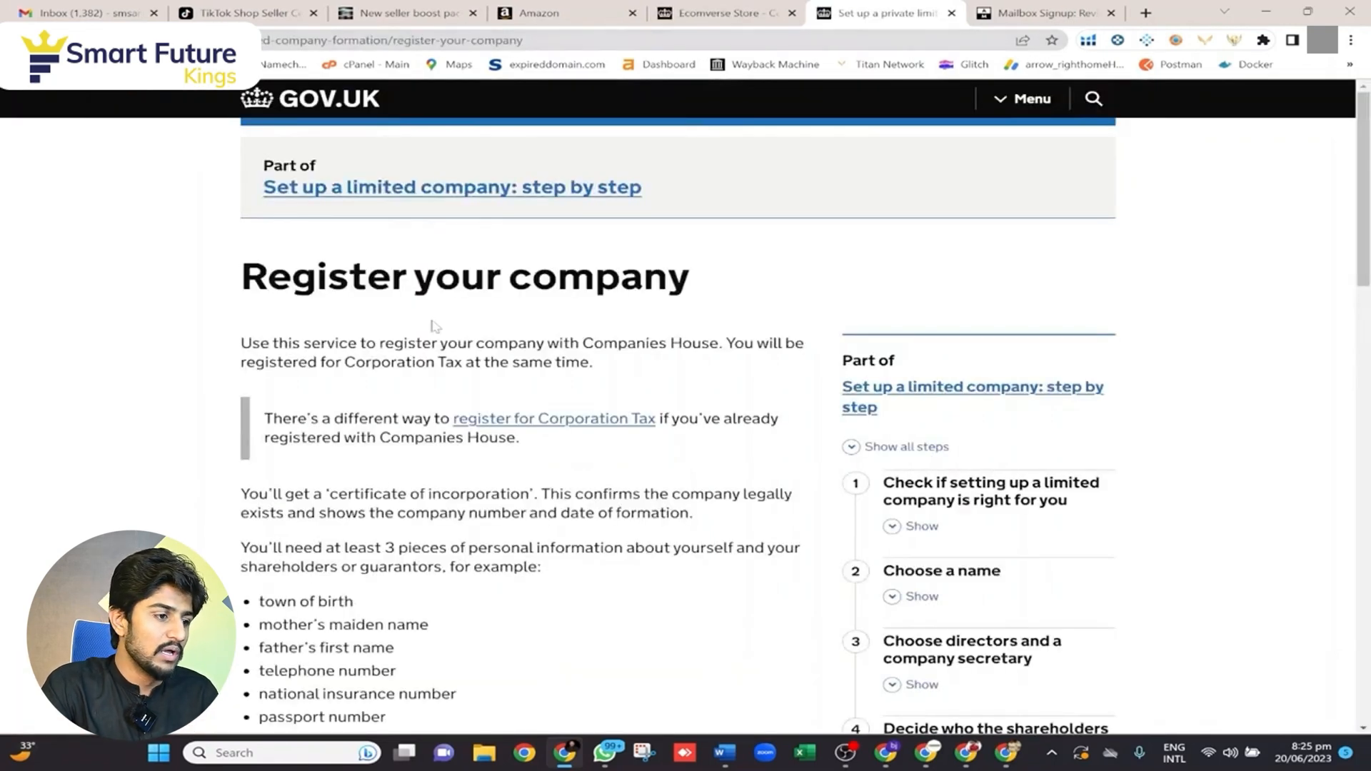
{"action": "scroll", "coordinate": [434, 327], "scroll_direction": "down", "scroll_amount": 1}
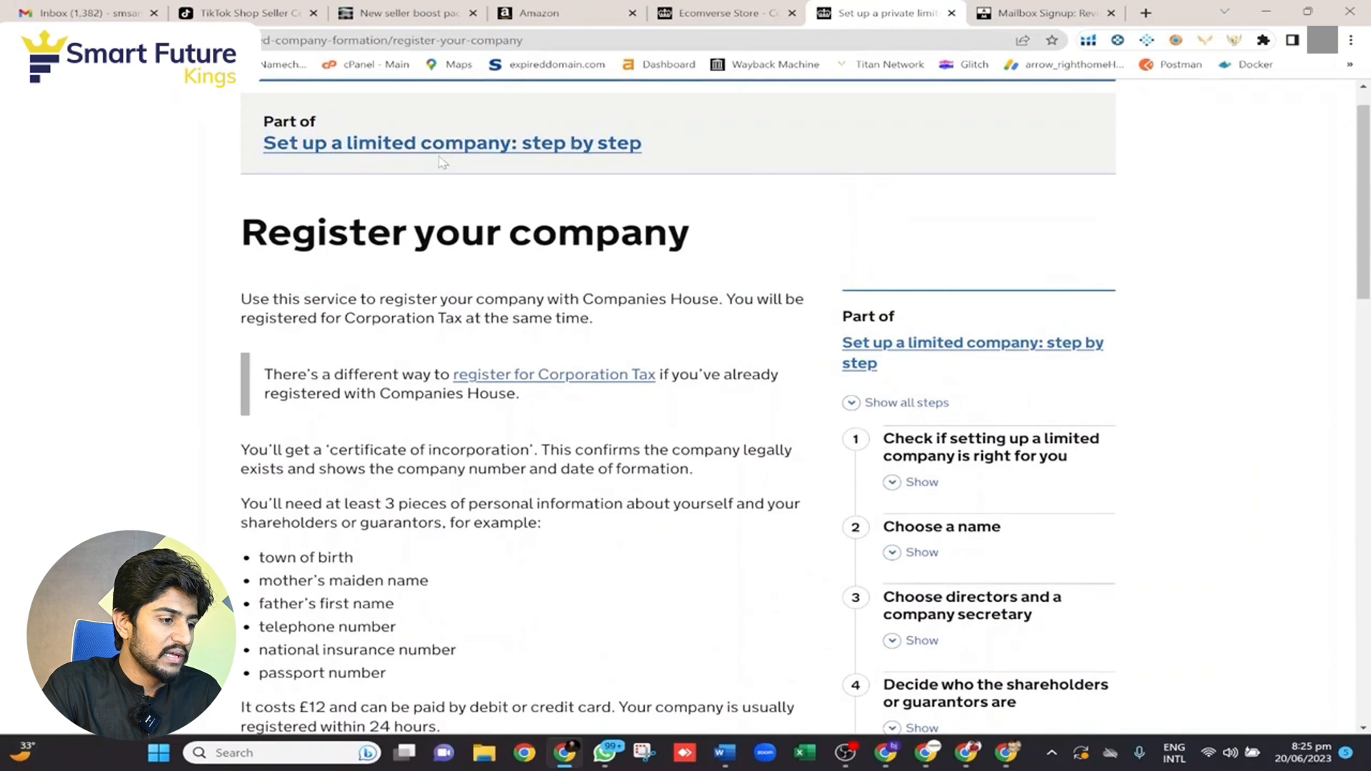
{"action": "scroll", "coordinate": [438, 355], "scroll_direction": "down", "scroll_amount": 7}
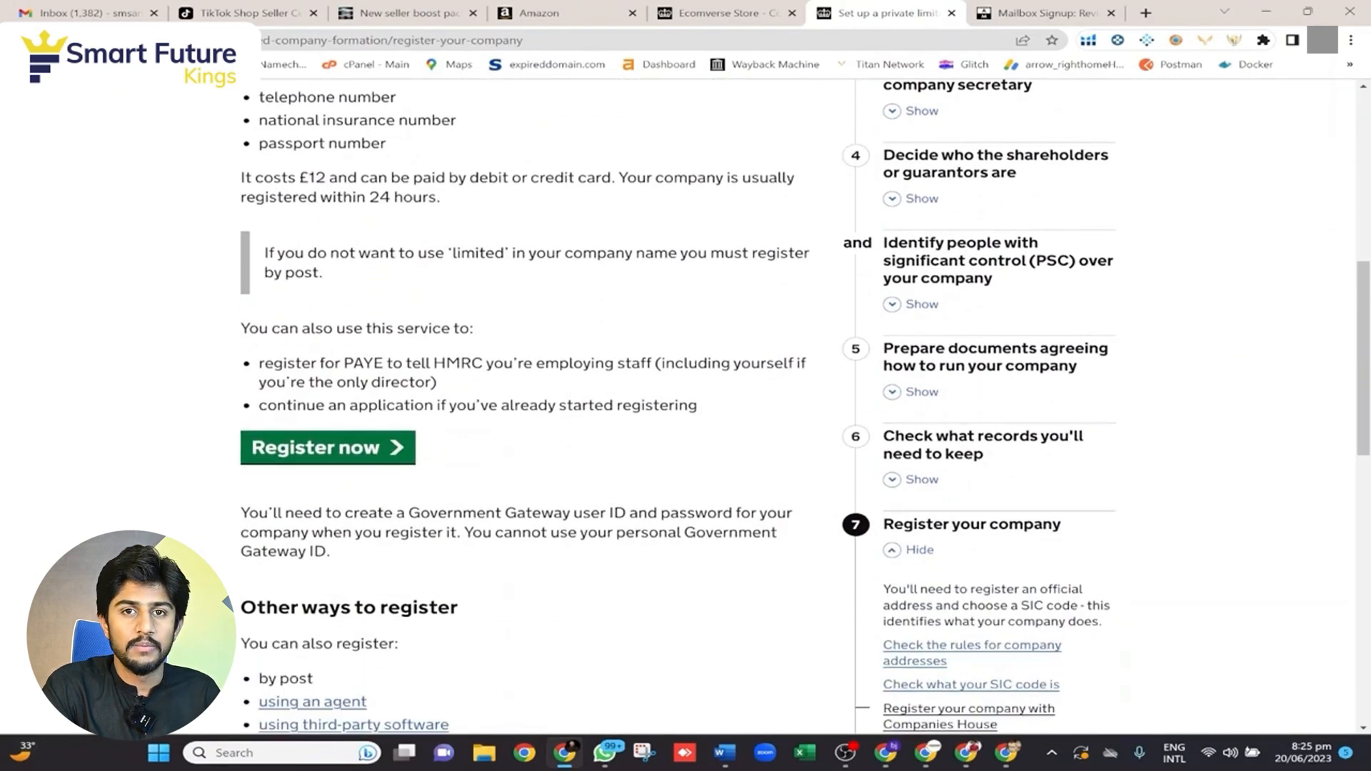
{"action": "left_click_drag", "start_coordinate": [300, 178], "coordinate": [326, 178]}
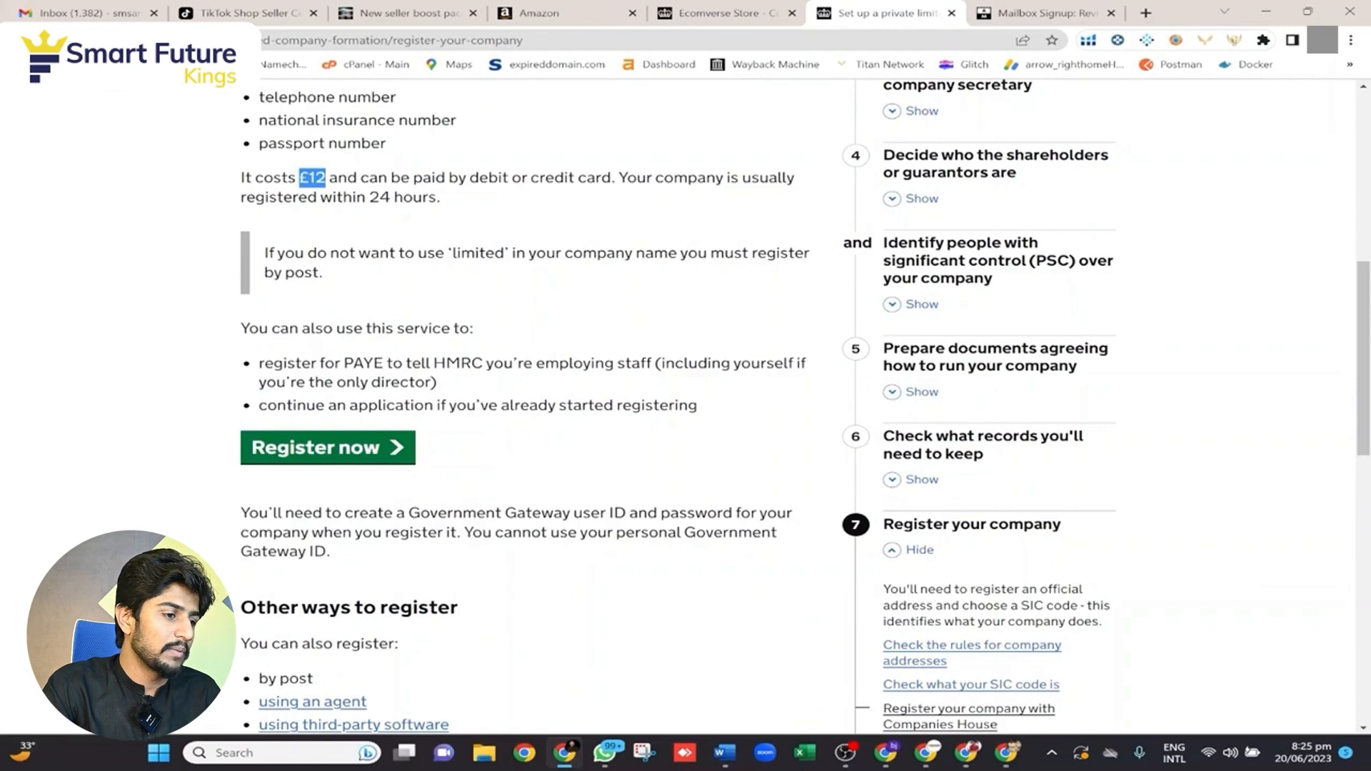
{"action": "left_click_drag", "start_coordinate": [422, 197], "coordinate": [369, 197]}
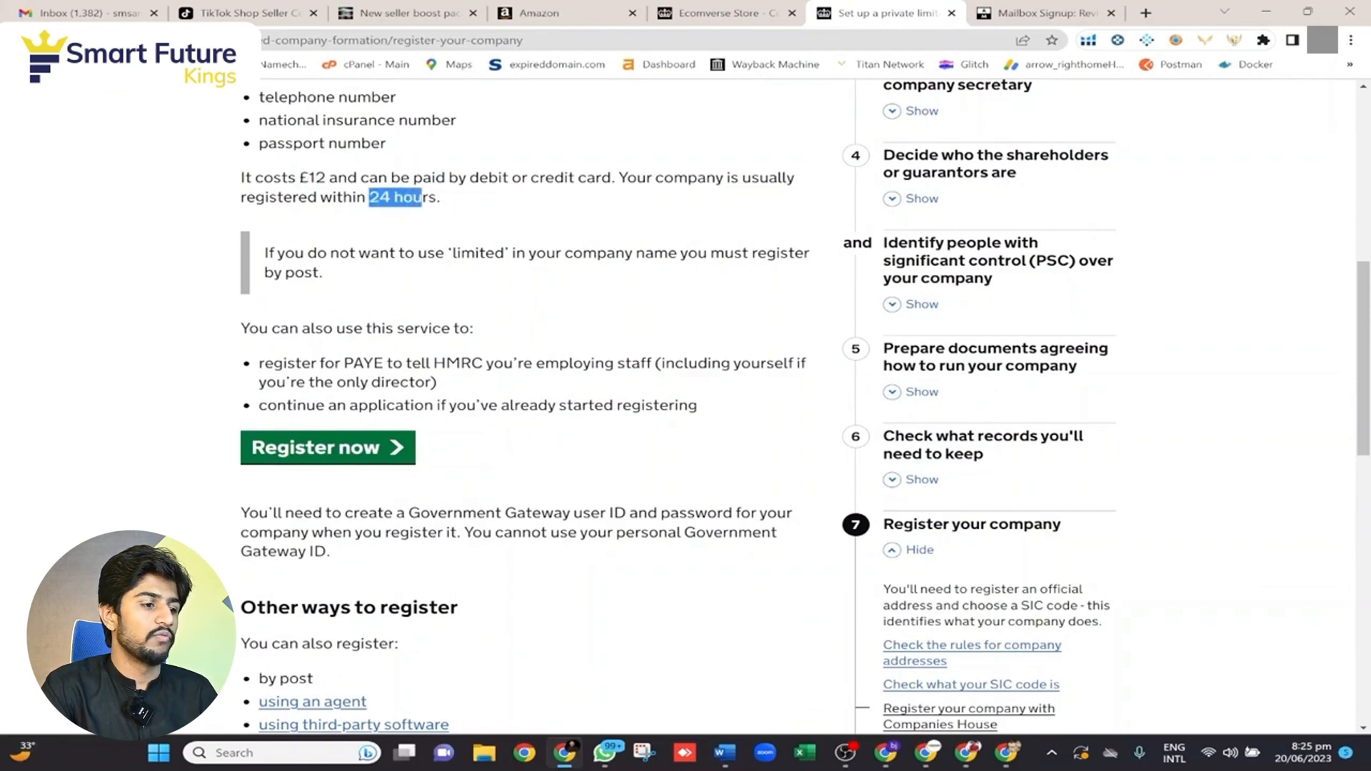
{"action": "left_click", "coordinate": [444, 218]}
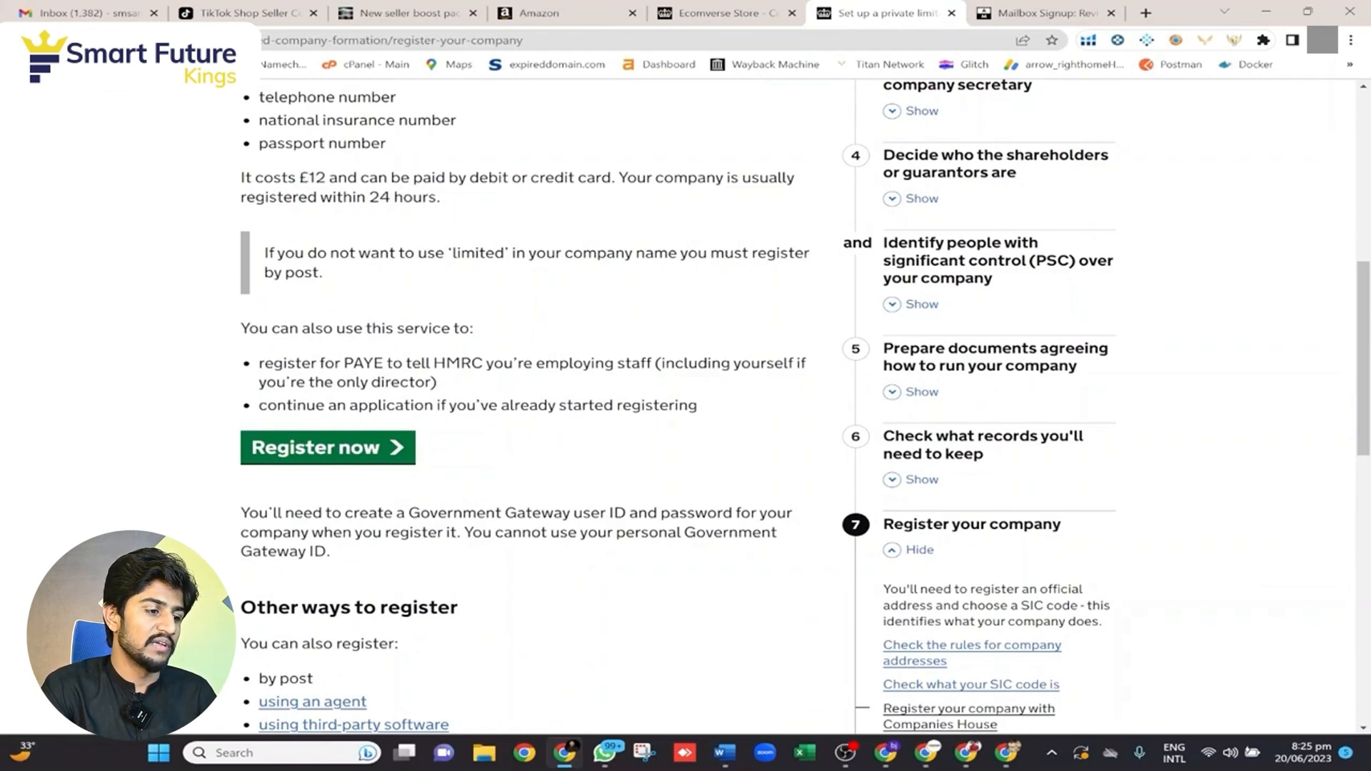
{"action": "left_click", "coordinate": [341, 446]}
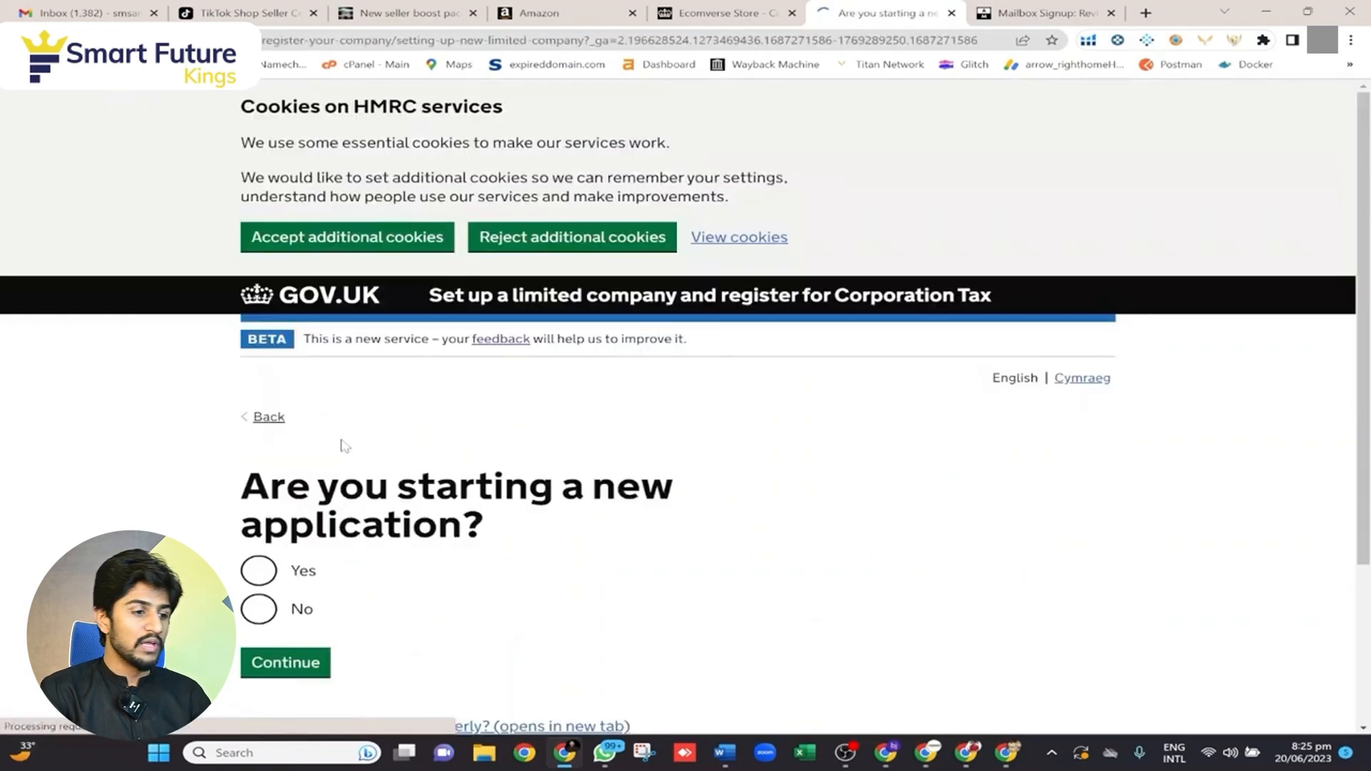
Answer Yes to starting a new application.
{"action": "scroll", "coordinate": [343, 442], "scroll_direction": "down", "scroll_amount": 3}
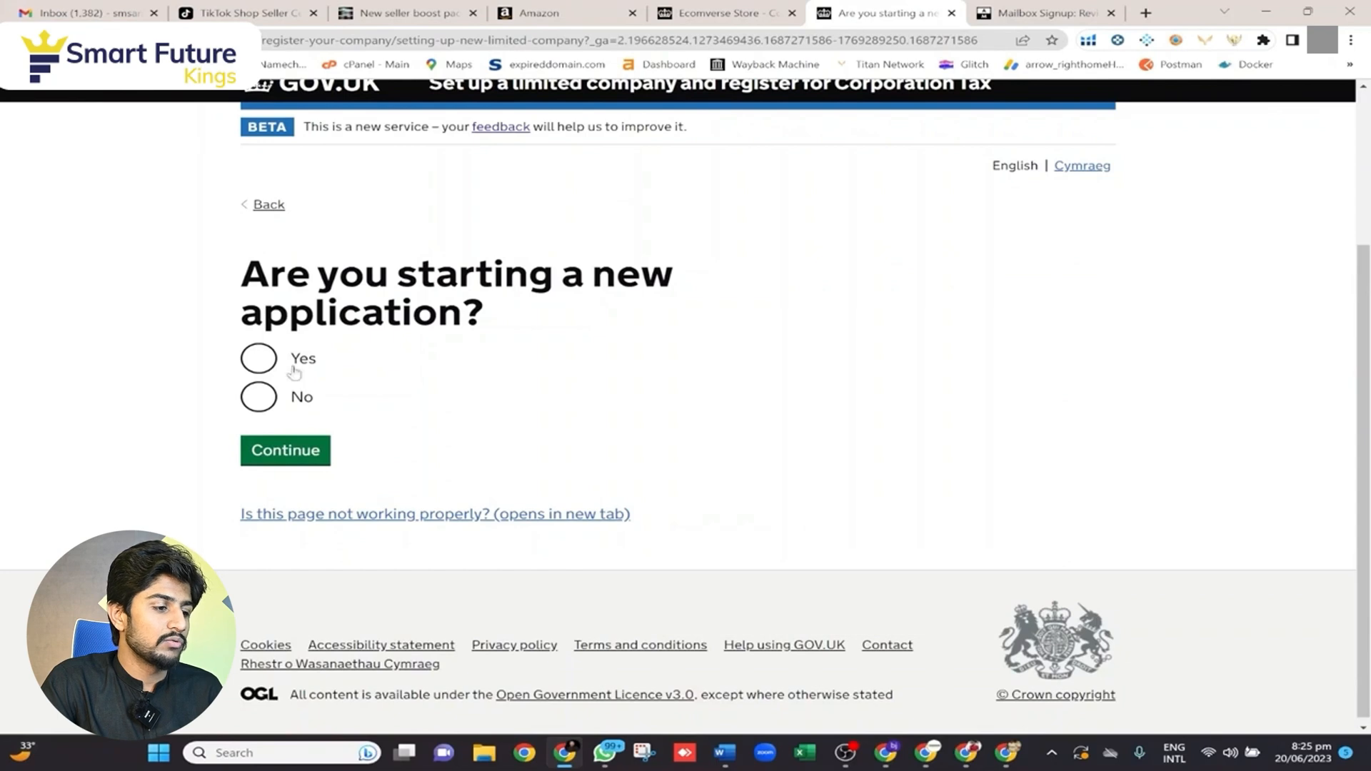
{"action": "left_click", "coordinate": [260, 363]}
{"action": "left_click", "coordinate": [308, 453]}
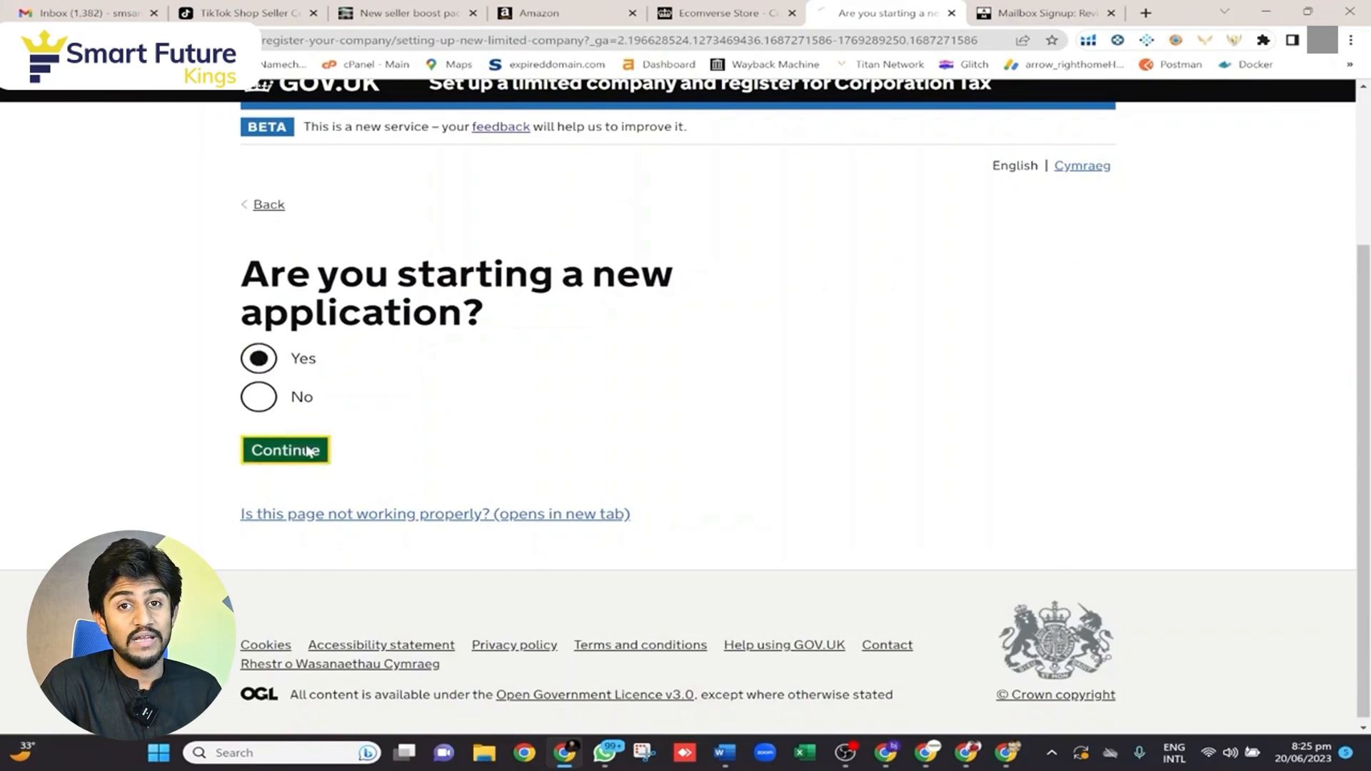
Start the eligibility questions and confirm you can pay by card or PayPal.
{"action": "scroll", "coordinate": [308, 453], "scroll_direction": "down", "scroll_amount": 3}
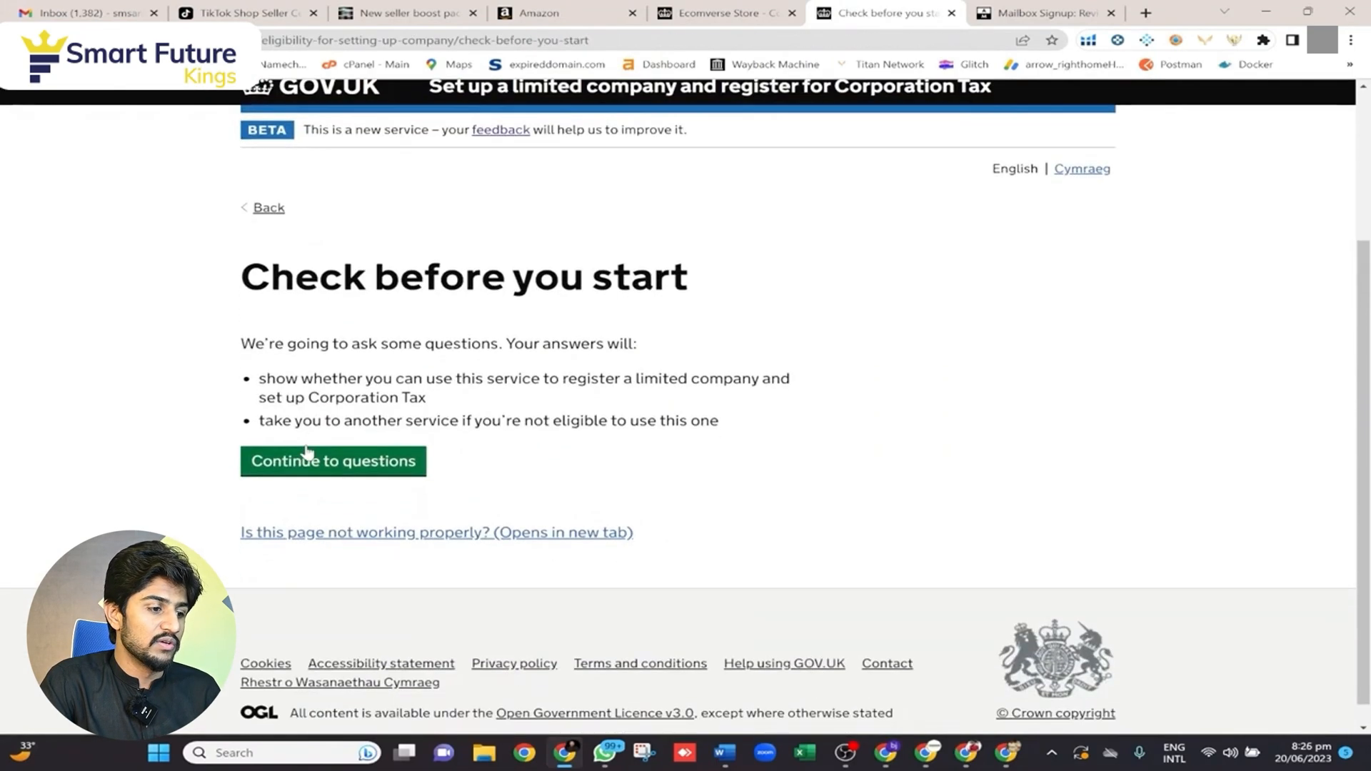
{"action": "left_click", "coordinate": [769, 429]}
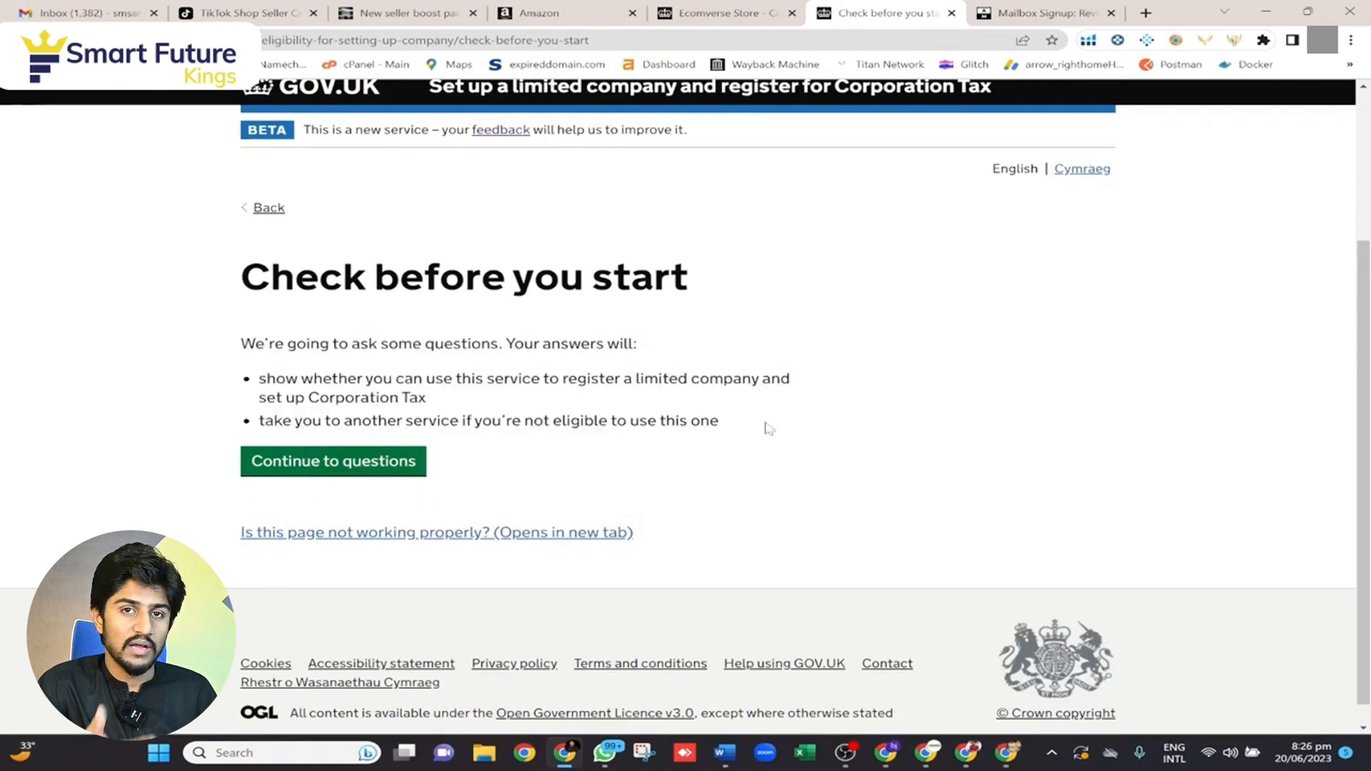
{"action": "left_click", "coordinate": [352, 462]}
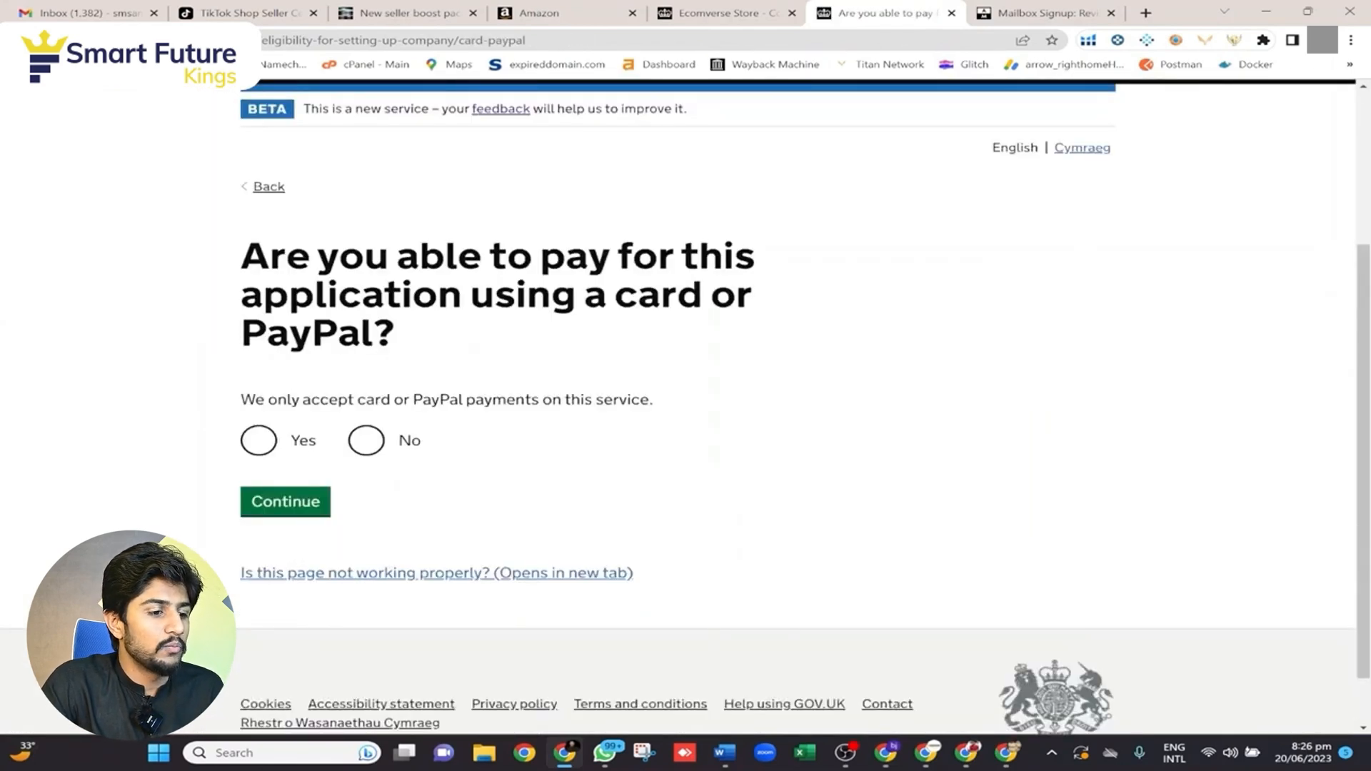
{"action": "left_click", "coordinate": [263, 441]}
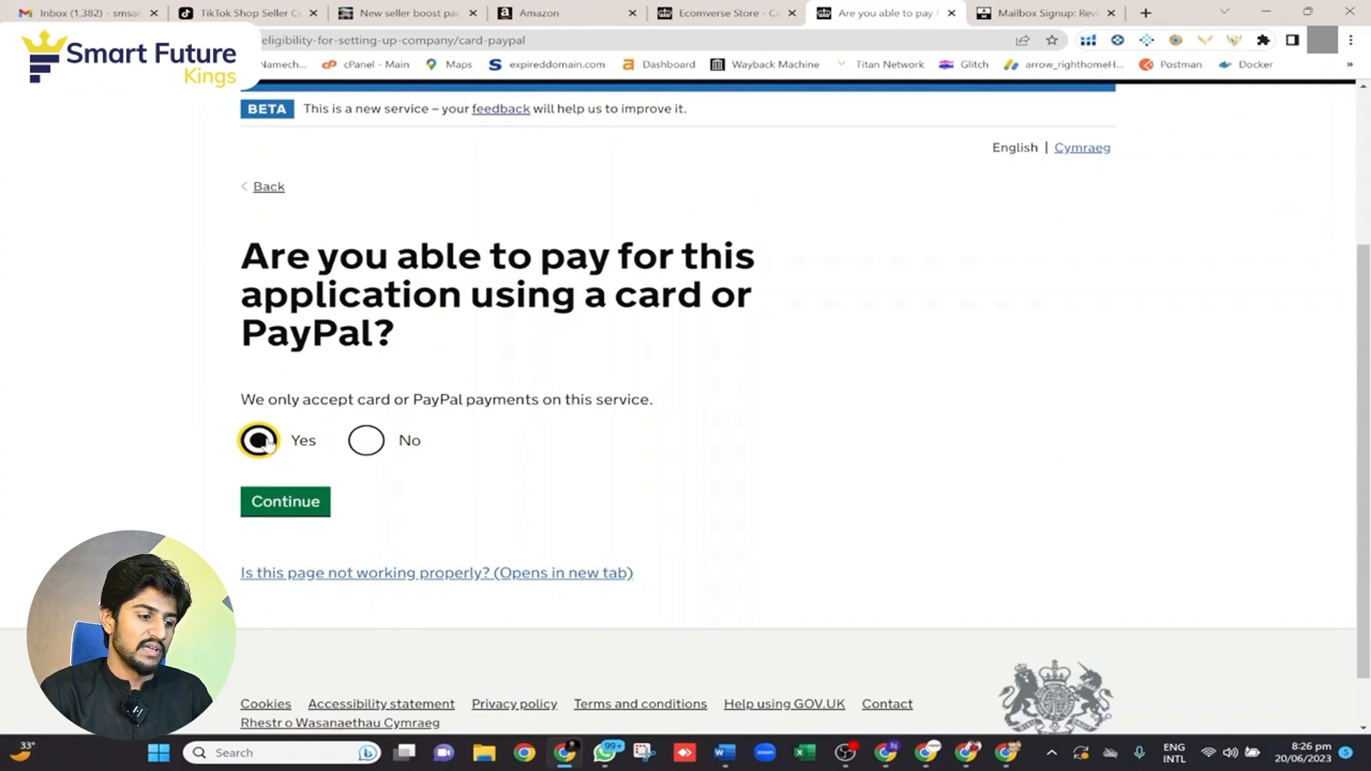
{"action": "left_click", "coordinate": [305, 521]}
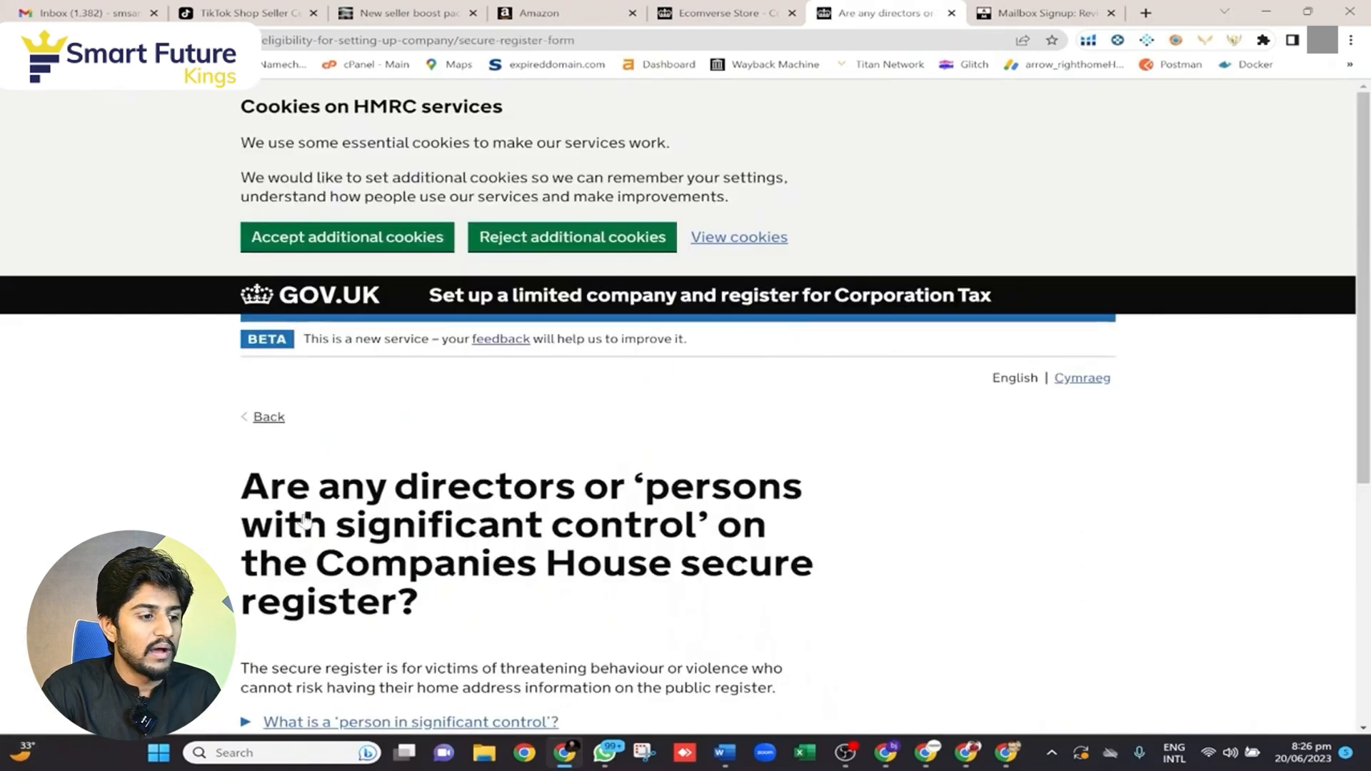
Answer No to any directors or PSCs being on the secure register.
{"action": "scroll", "coordinate": [305, 521], "scroll_direction": "down", "scroll_amount": 2}
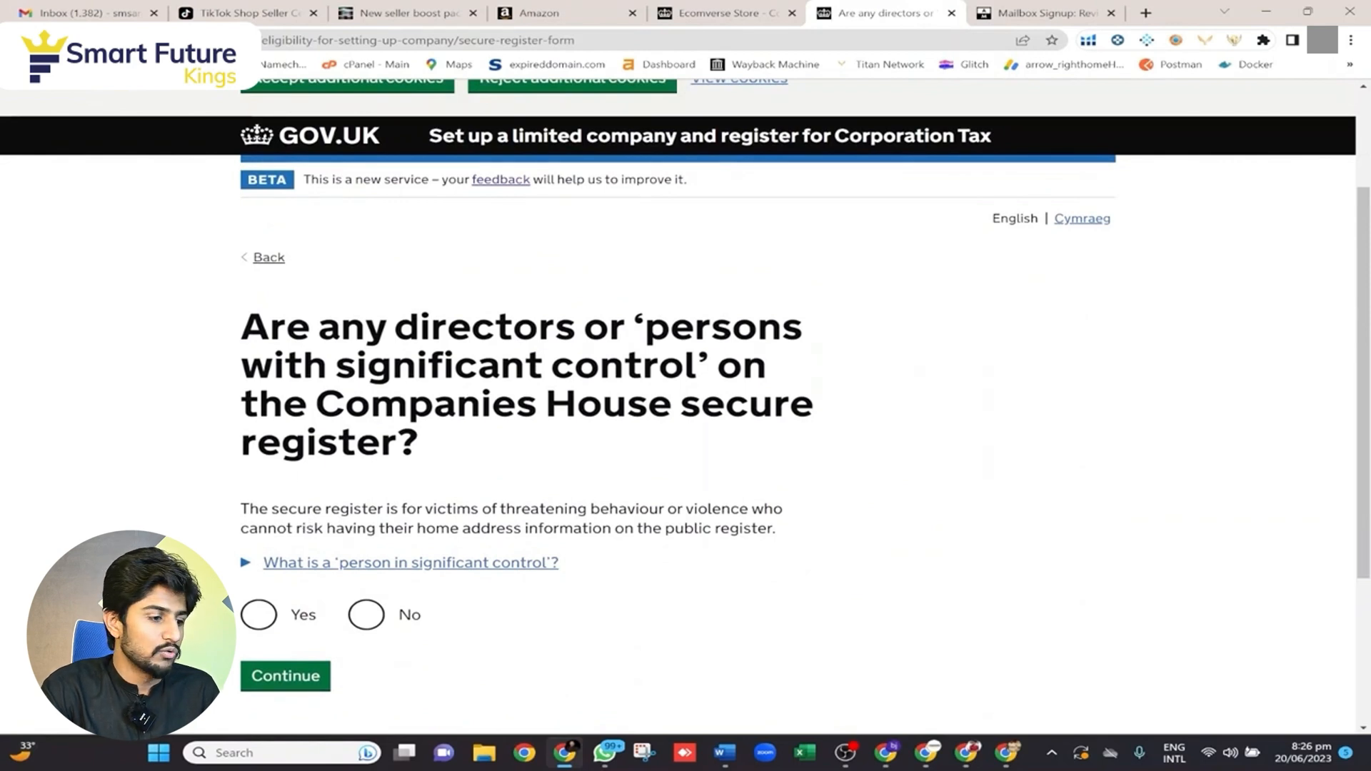
{"action": "scroll", "coordinate": [448, 469], "scroll_direction": "down", "scroll_amount": 2}
{"action": "left_click", "coordinate": [381, 492]}
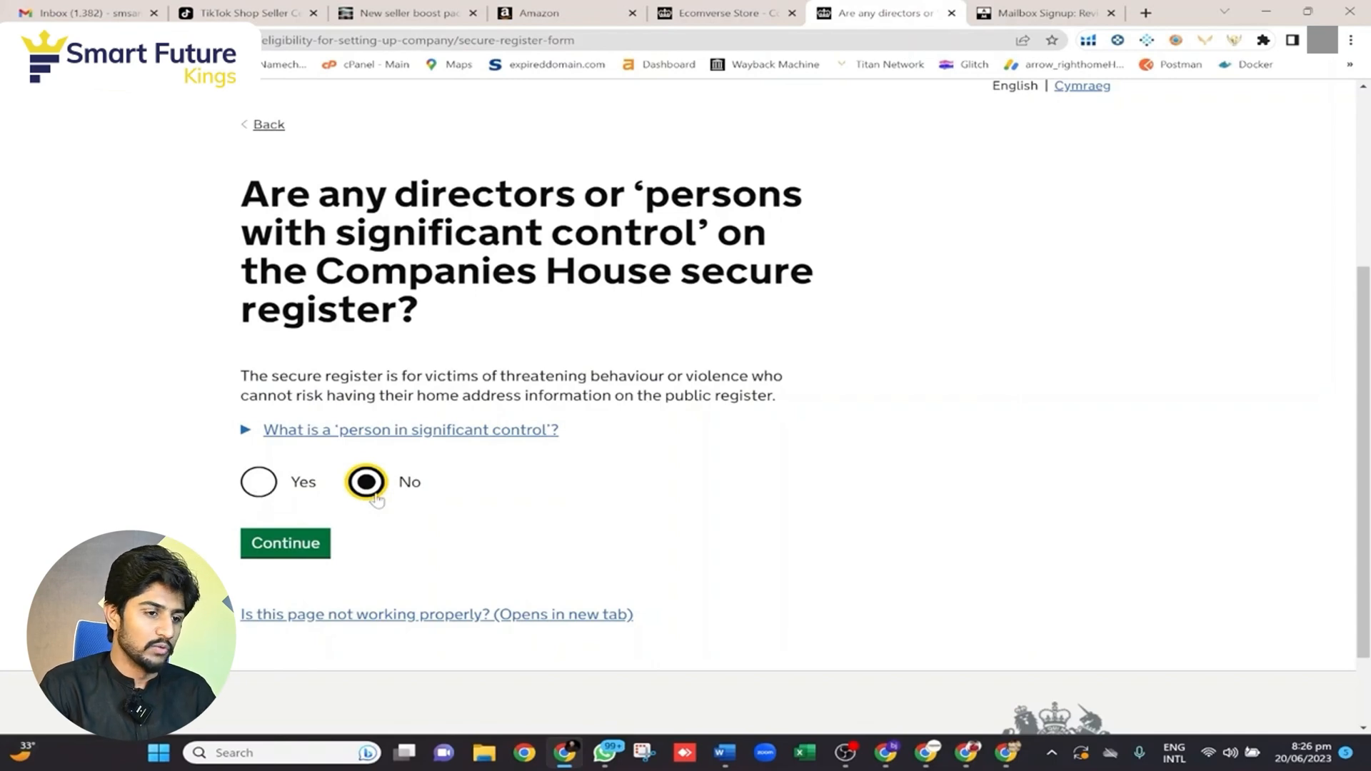
{"action": "left_click", "coordinate": [325, 549]}
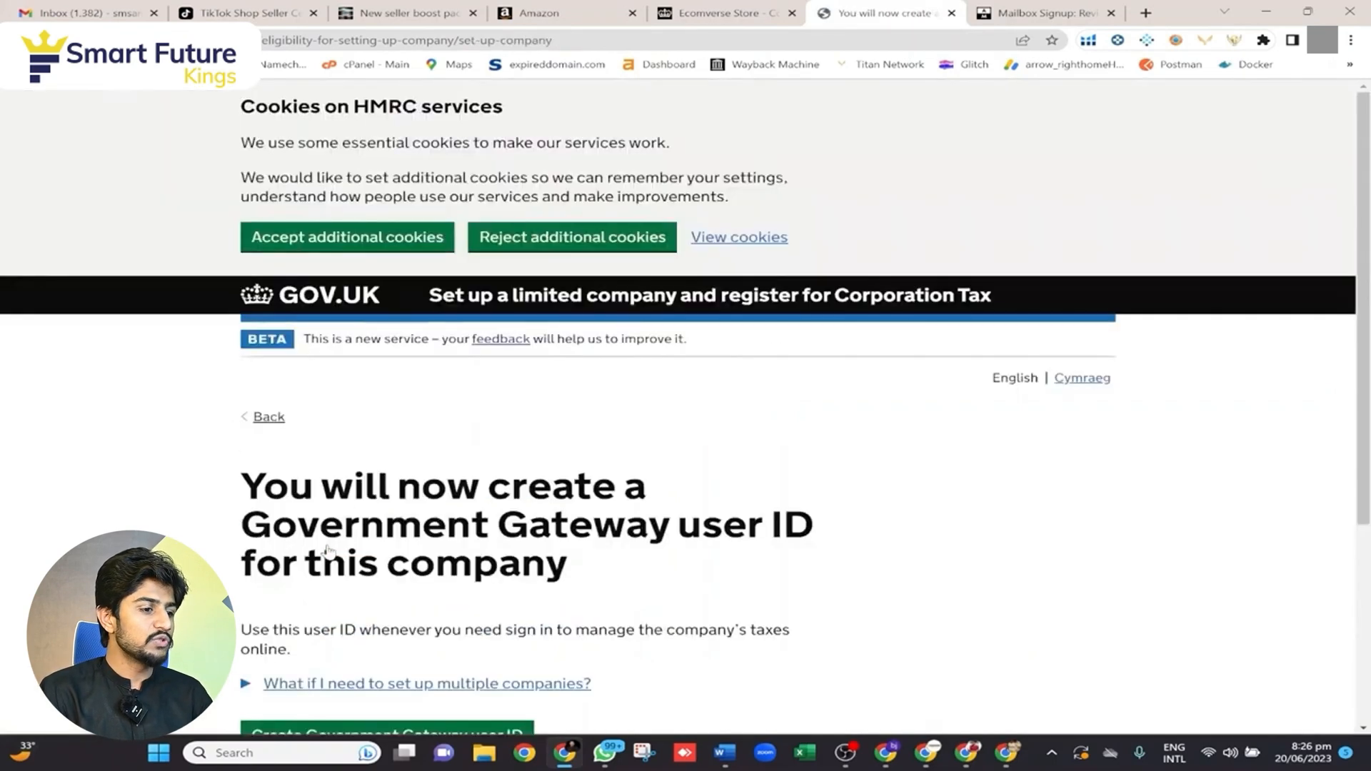
Begin creating a Government Gateway user ID for the company.
{"action": "scroll", "coordinate": [327, 550], "scroll_direction": "down", "scroll_amount": 3}
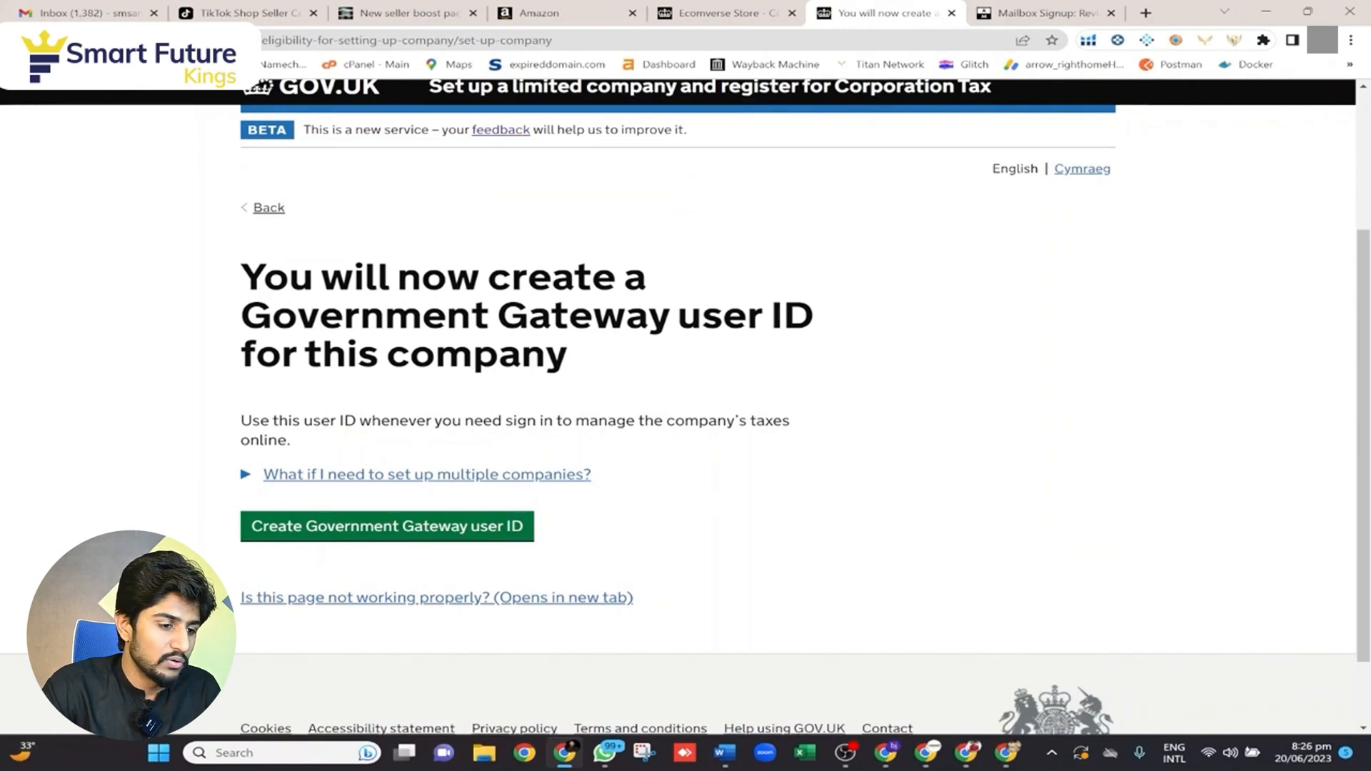
{"action": "left_click_drag", "start_coordinate": [241, 315], "coordinate": [813, 315]}
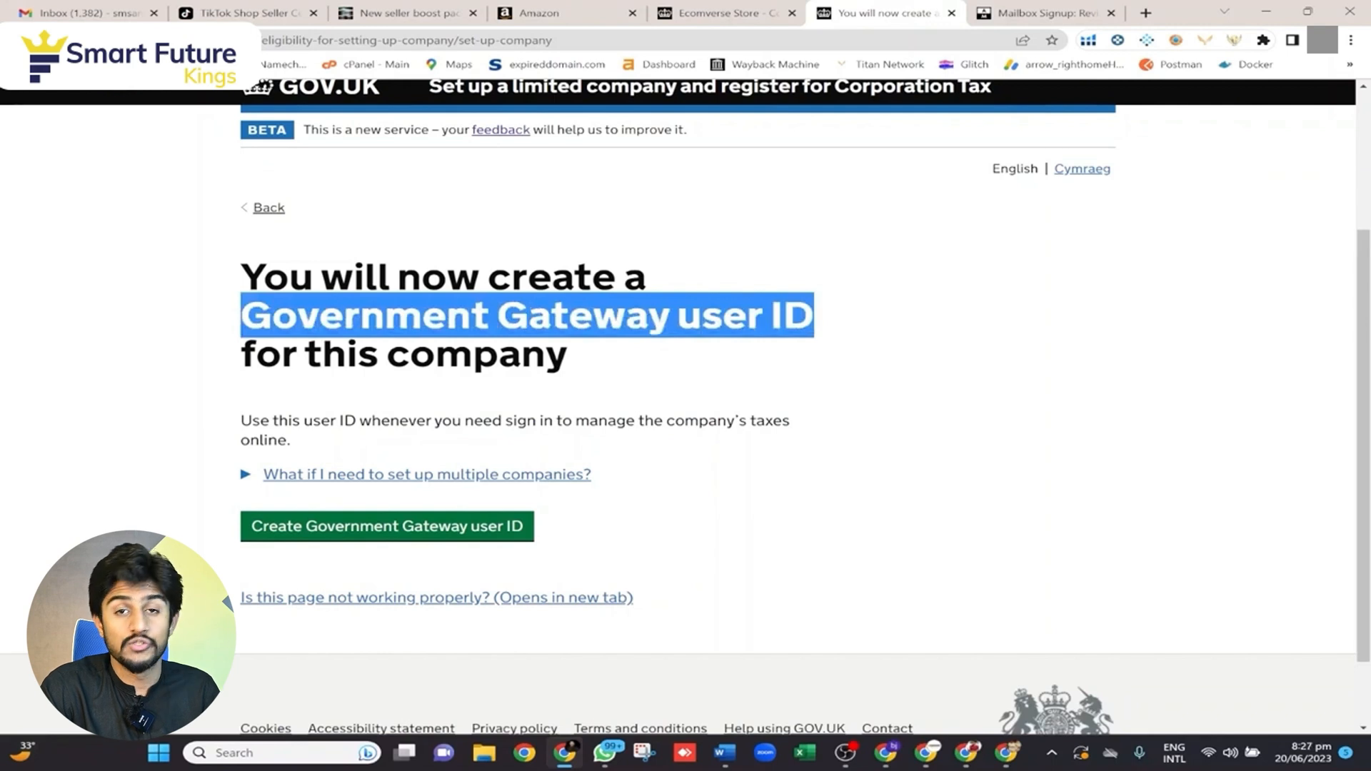
{"action": "left_click", "coordinate": [340, 532]}
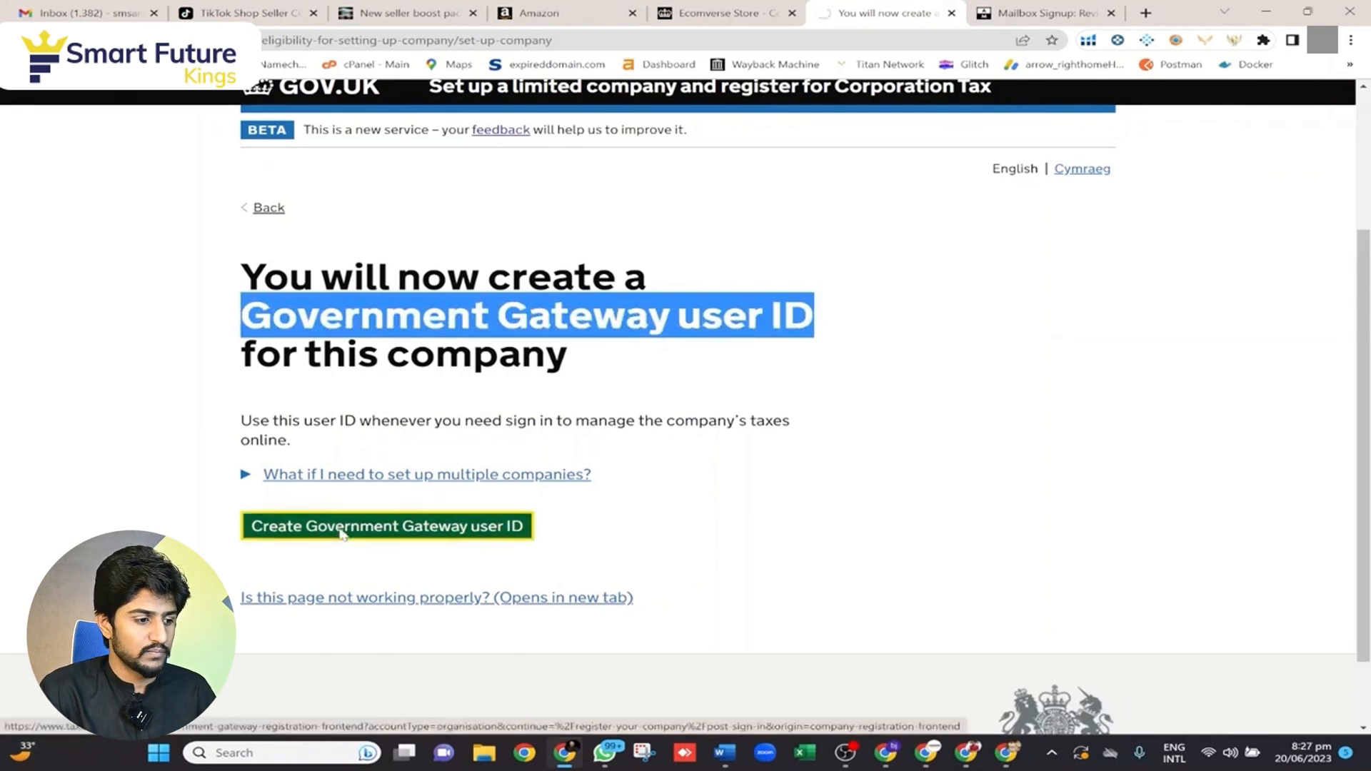
Enter the email address saved in the Word notes and request a confirmation code.
{"action": "scroll", "coordinate": [492, 498], "scroll_direction": "down", "scroll_amount": 3}
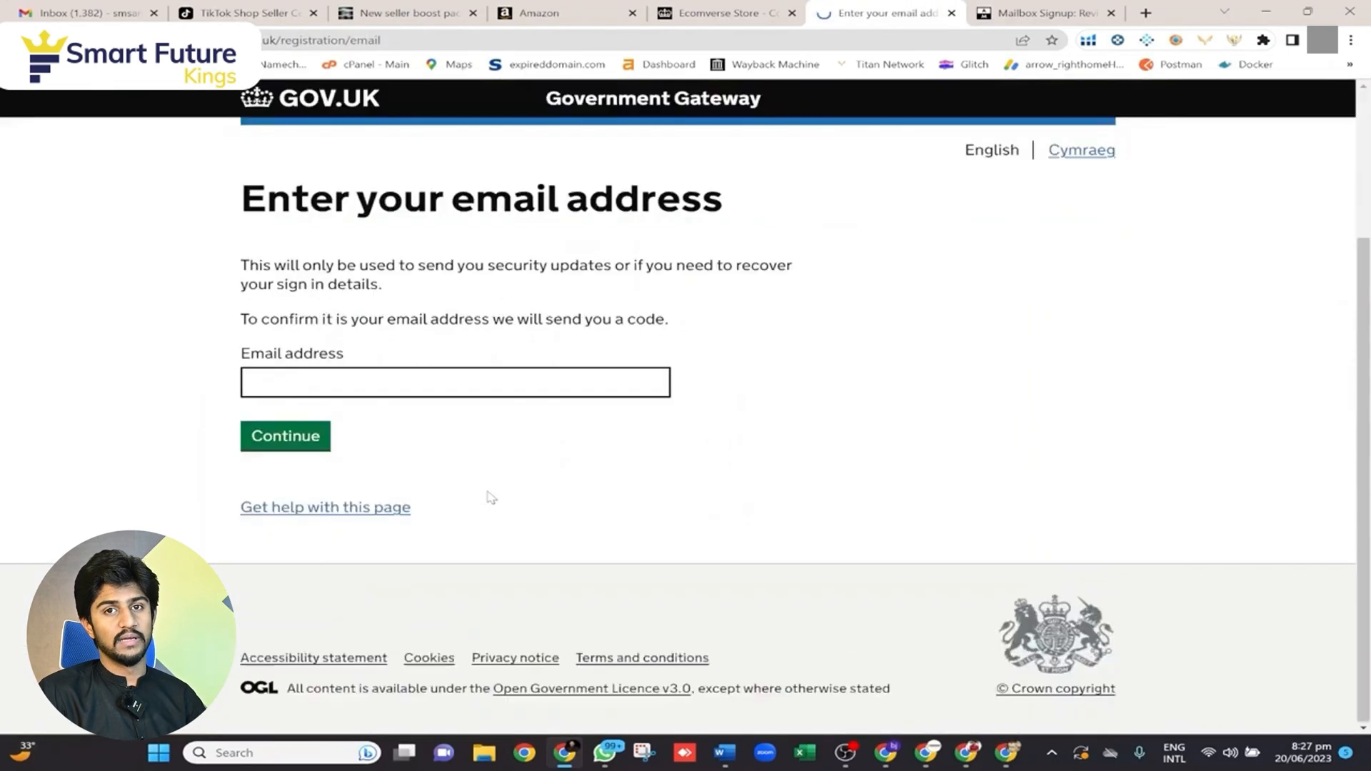
{"action": "left_click", "coordinate": [428, 383]}
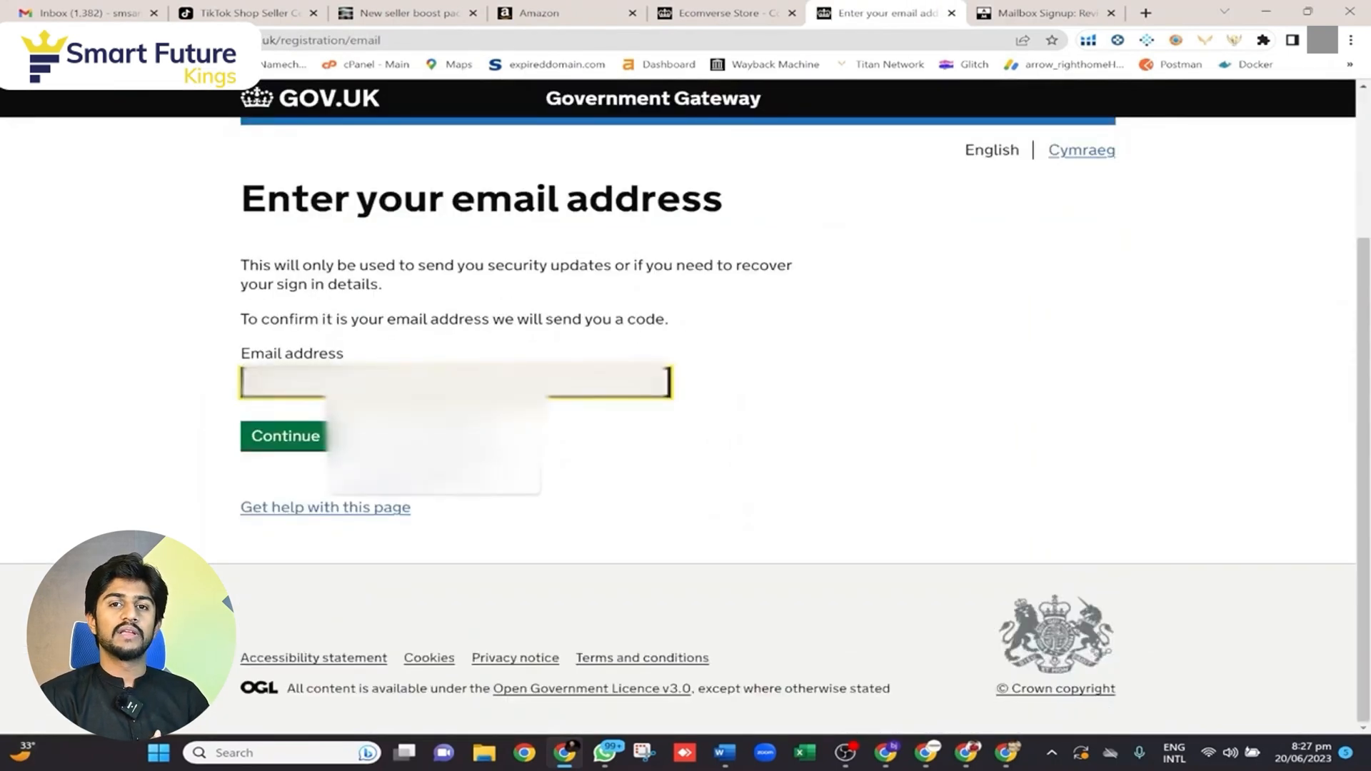
{"action": "type", "text": "s"}
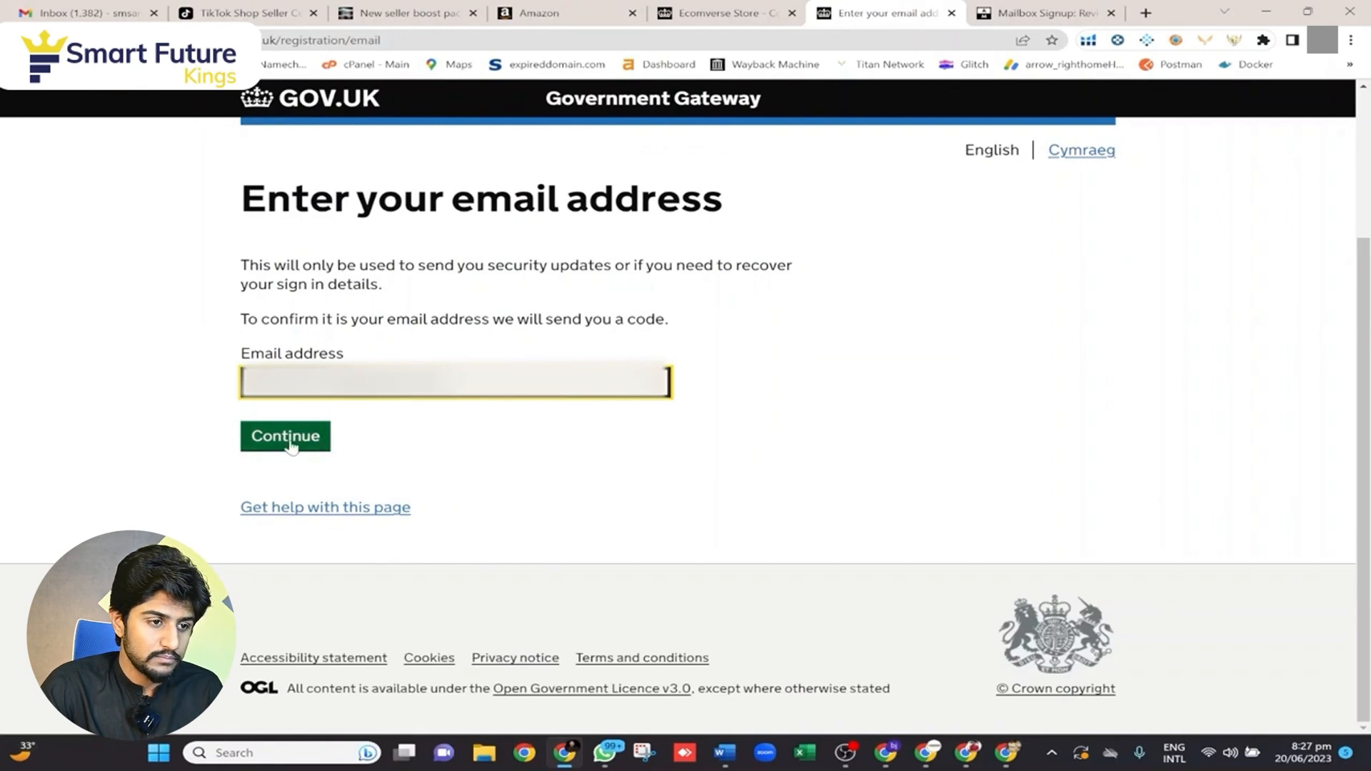
{"action": "left_click", "coordinate": [724, 752]}
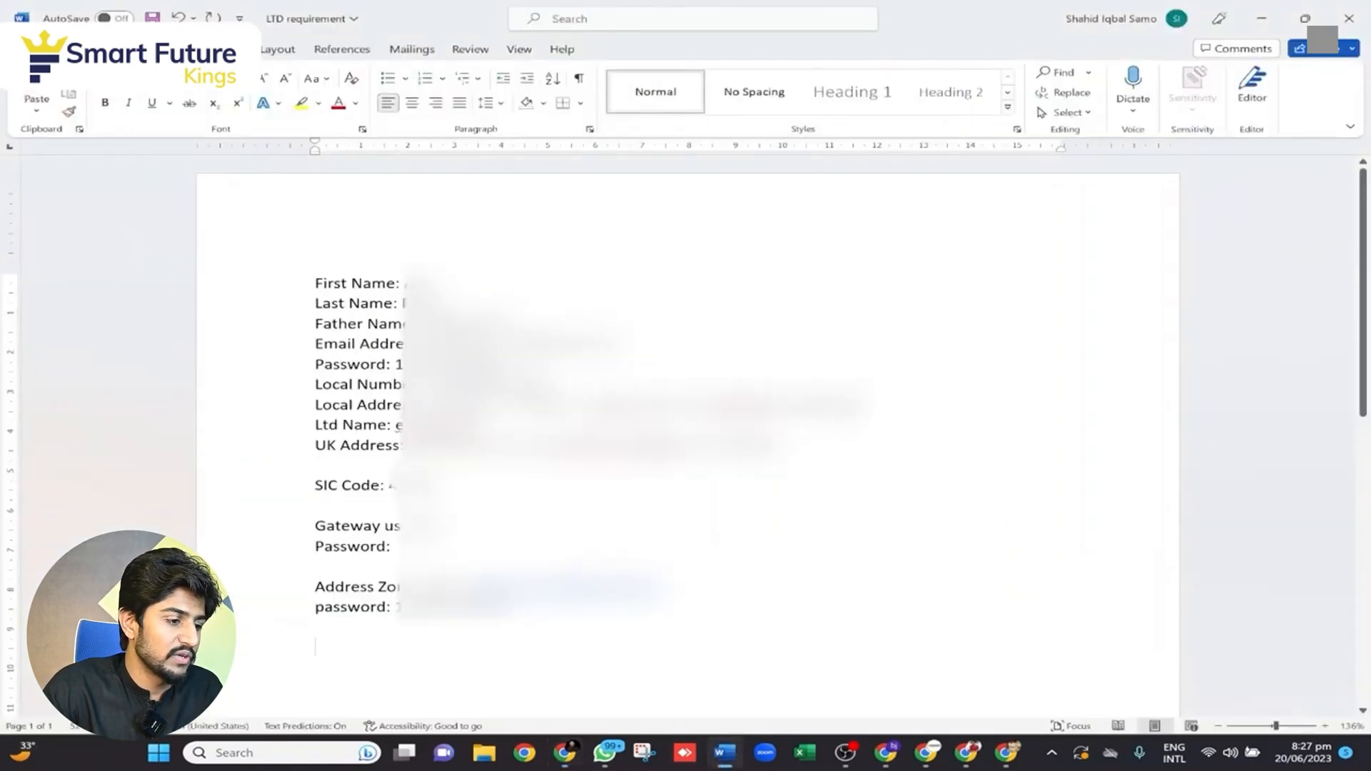
{"action": "left_click", "coordinate": [564, 753]}
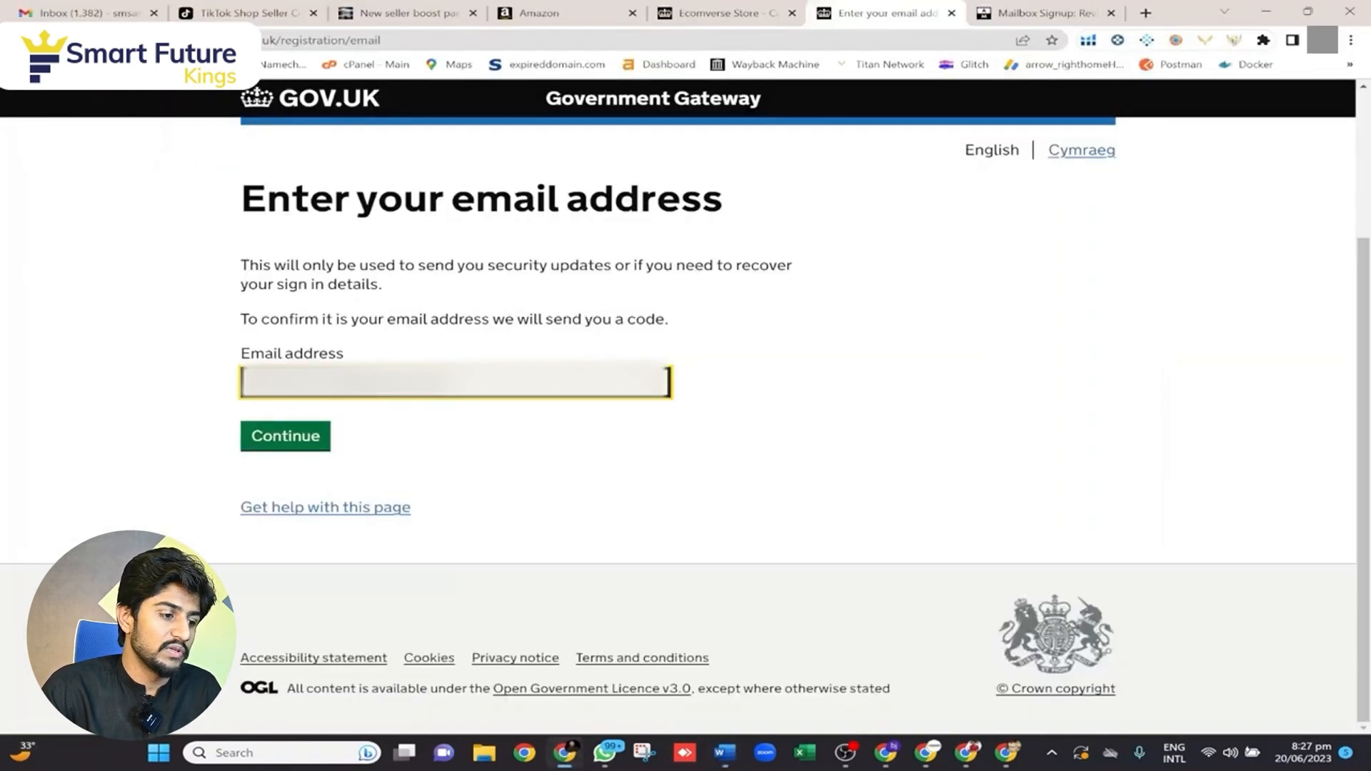
{"action": "left_click", "coordinate": [300, 437]}
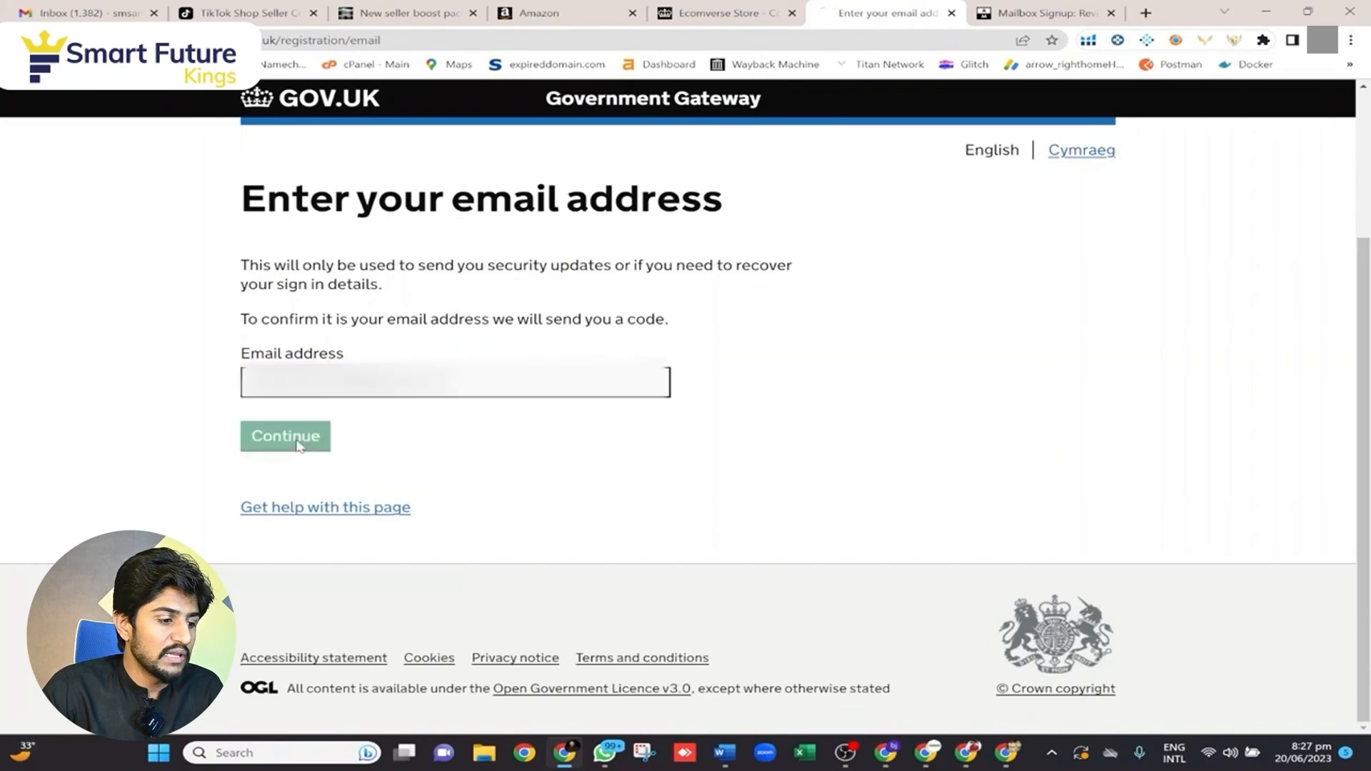
Enter the email confirmation code and continue past the email confirmed page.
{"action": "scroll", "coordinate": [444, 512], "scroll_direction": "down", "scroll_amount": 4}
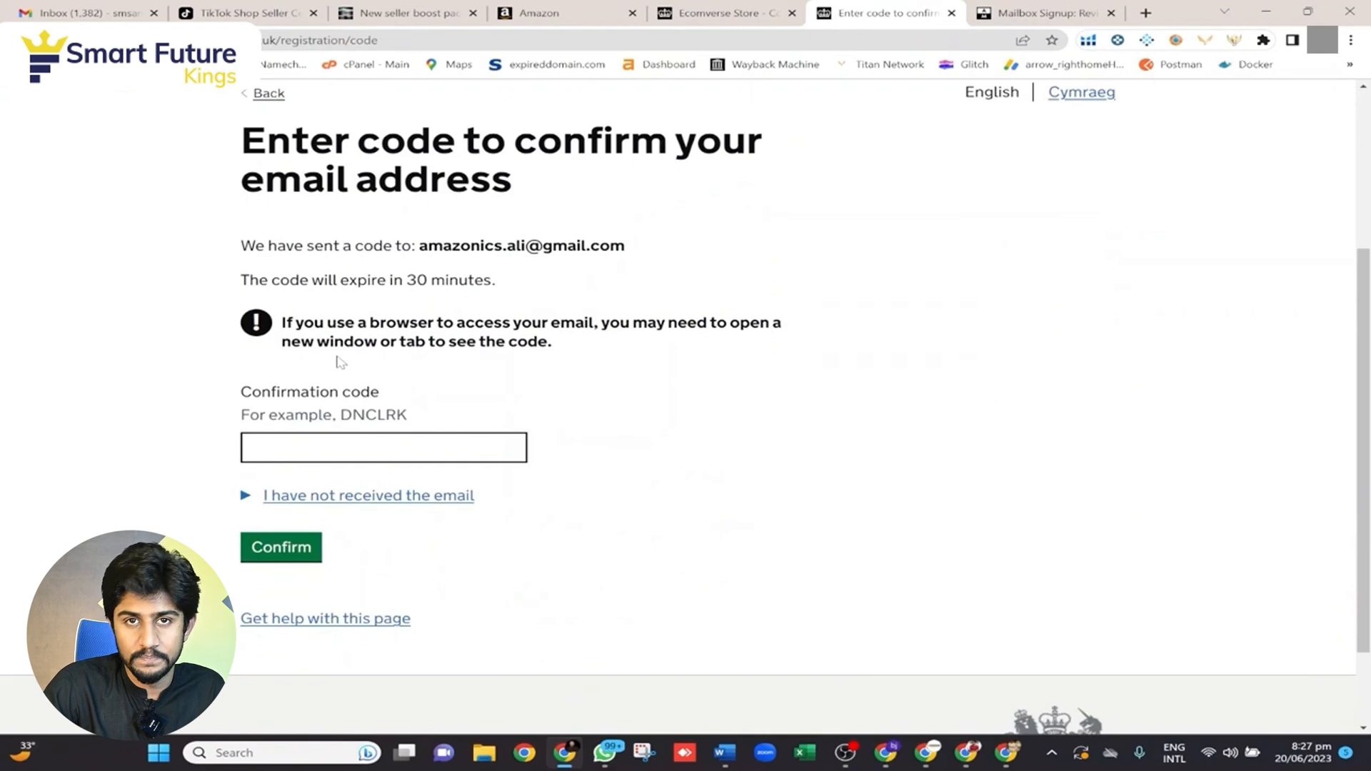
{"action": "left_click", "coordinate": [328, 448]}
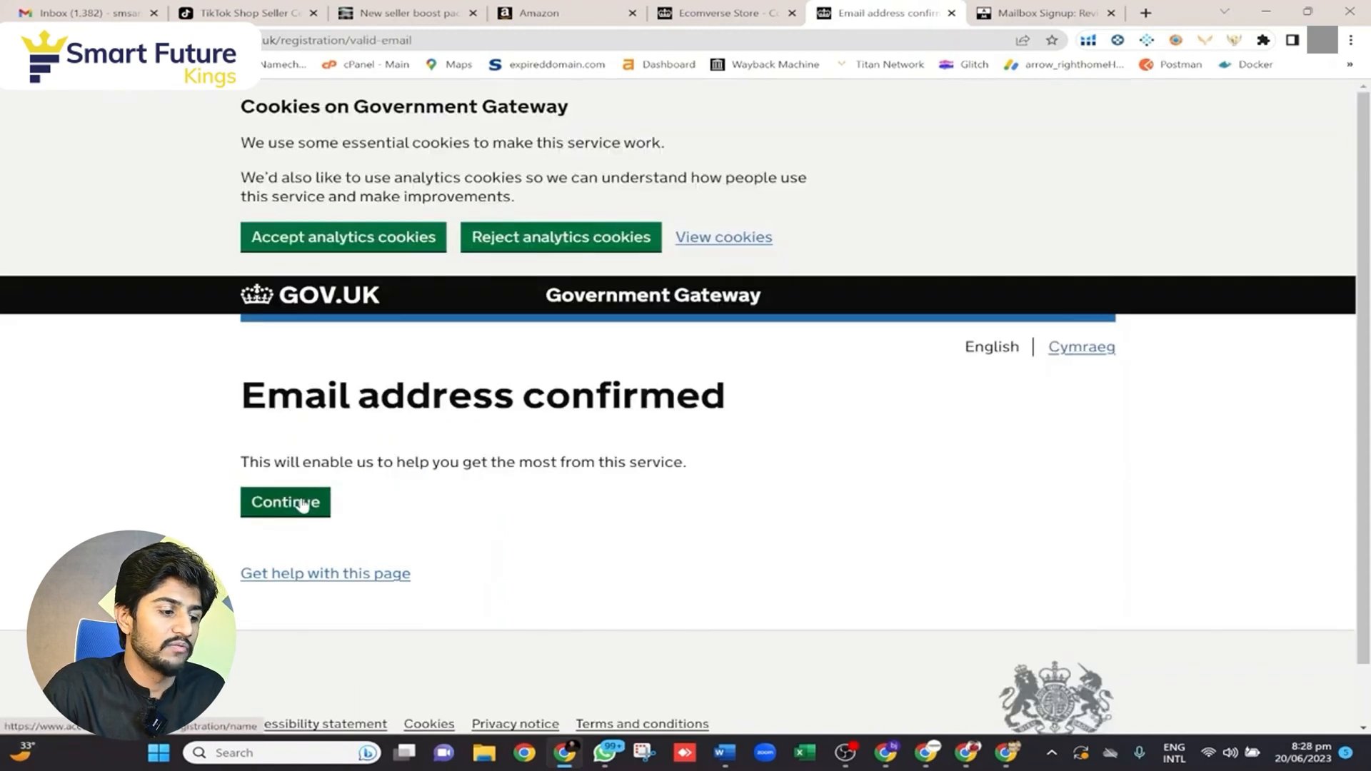
{"action": "left_click", "coordinate": [303, 504]}
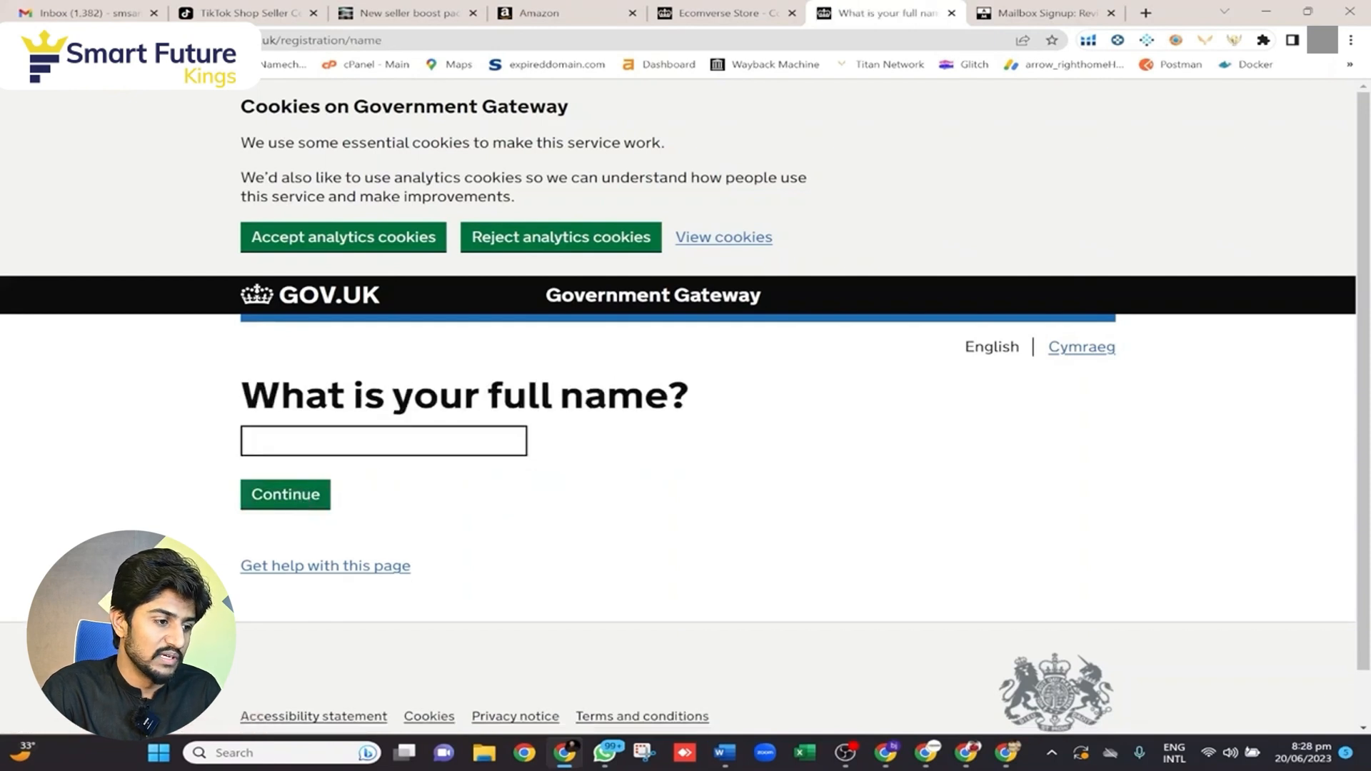
Accept analytics cookies and submit your full name, checked against the Word notes.
{"action": "left_click", "coordinate": [398, 245]}
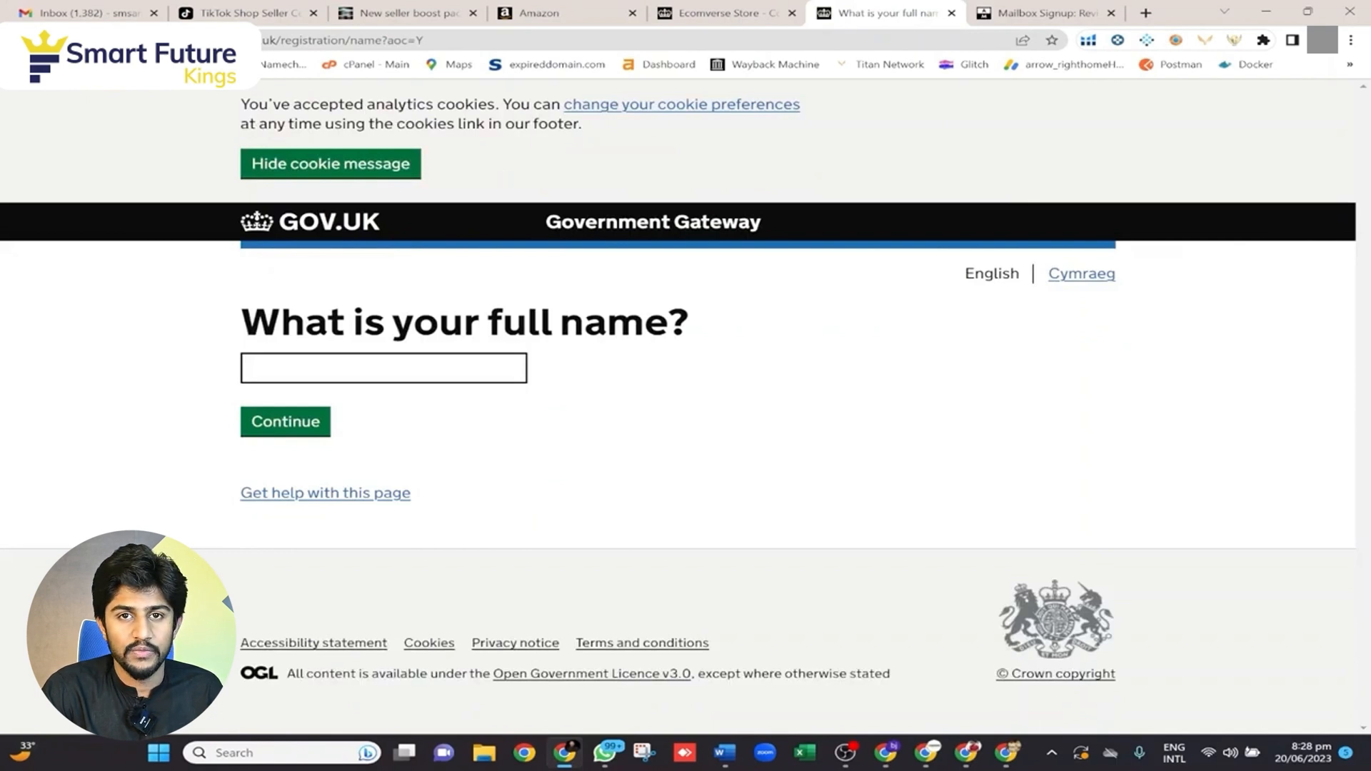
{"action": "left_click", "coordinate": [384, 369]}
{"action": "left_click", "coordinate": [623, 382]}
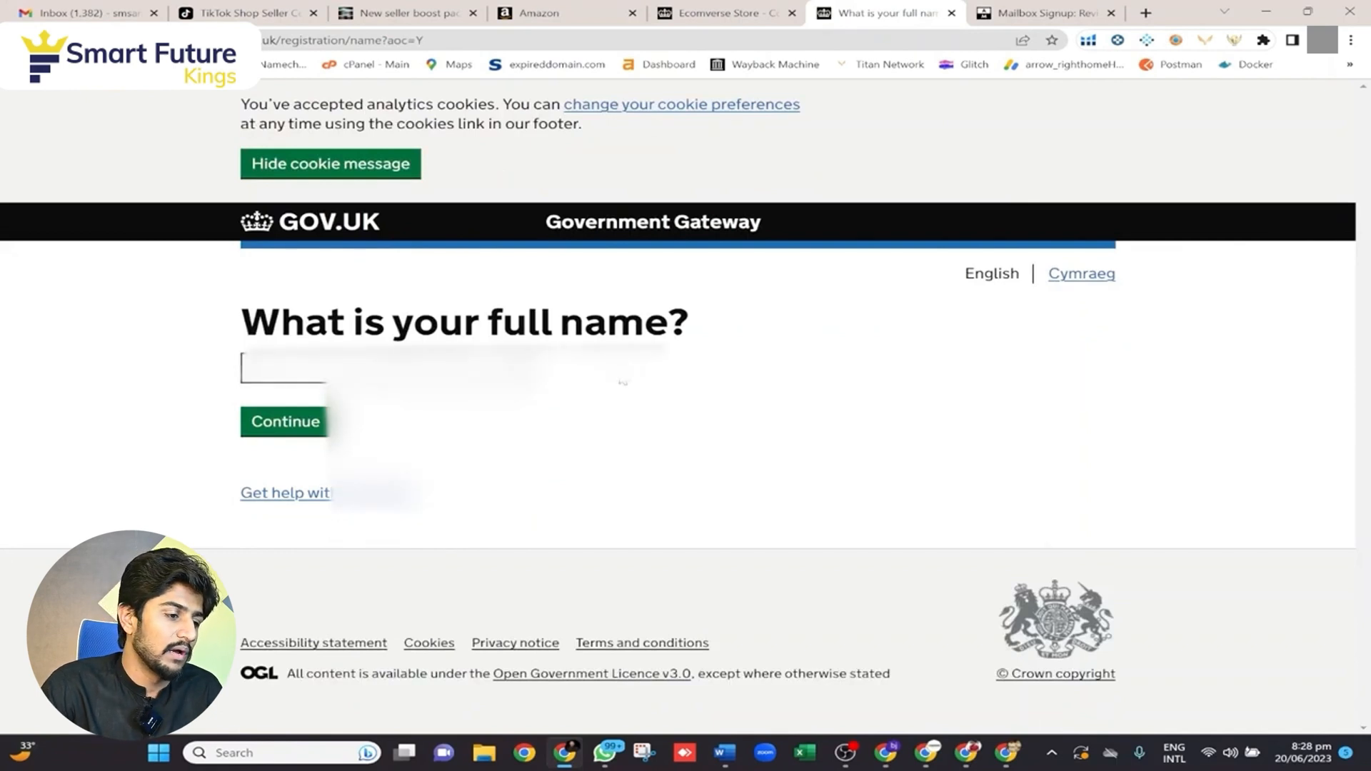
{"action": "left_click", "coordinate": [396, 369]}
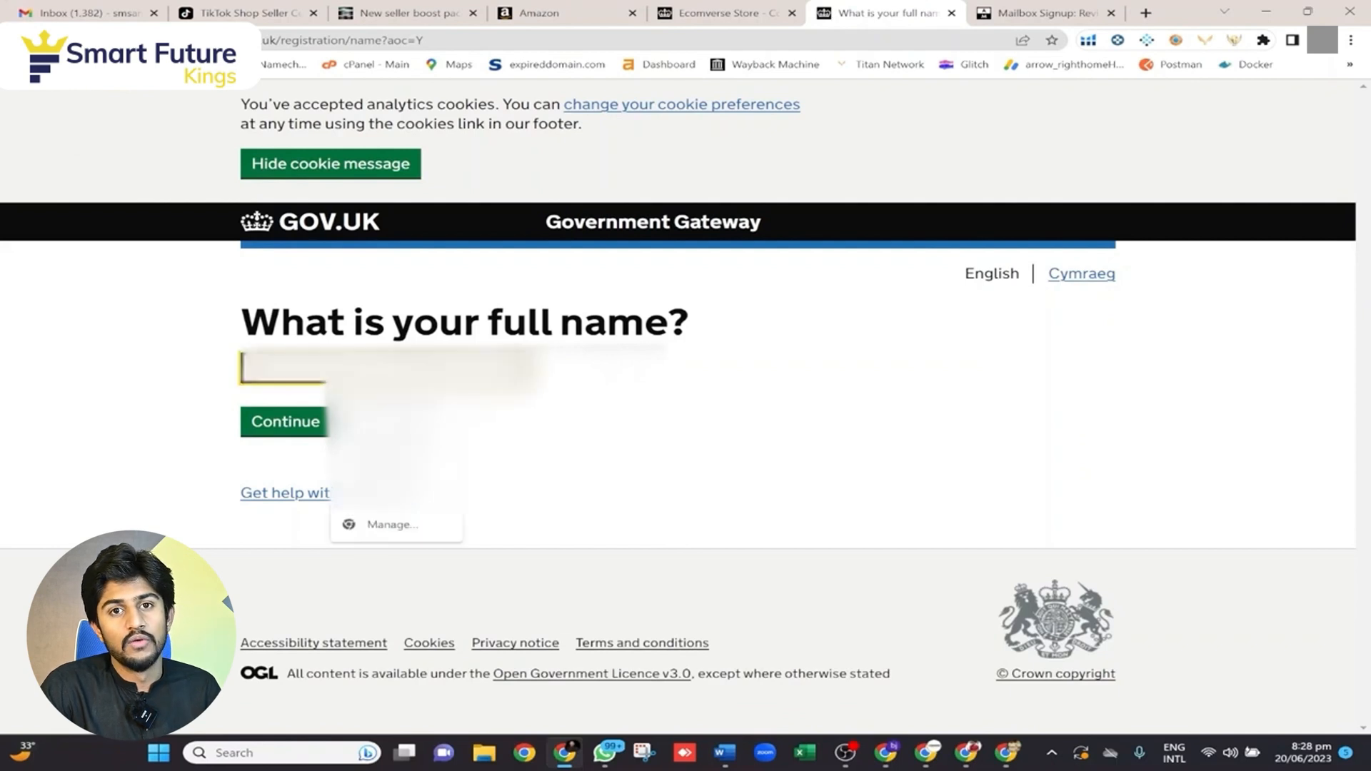
{"action": "type", "text": "s"}
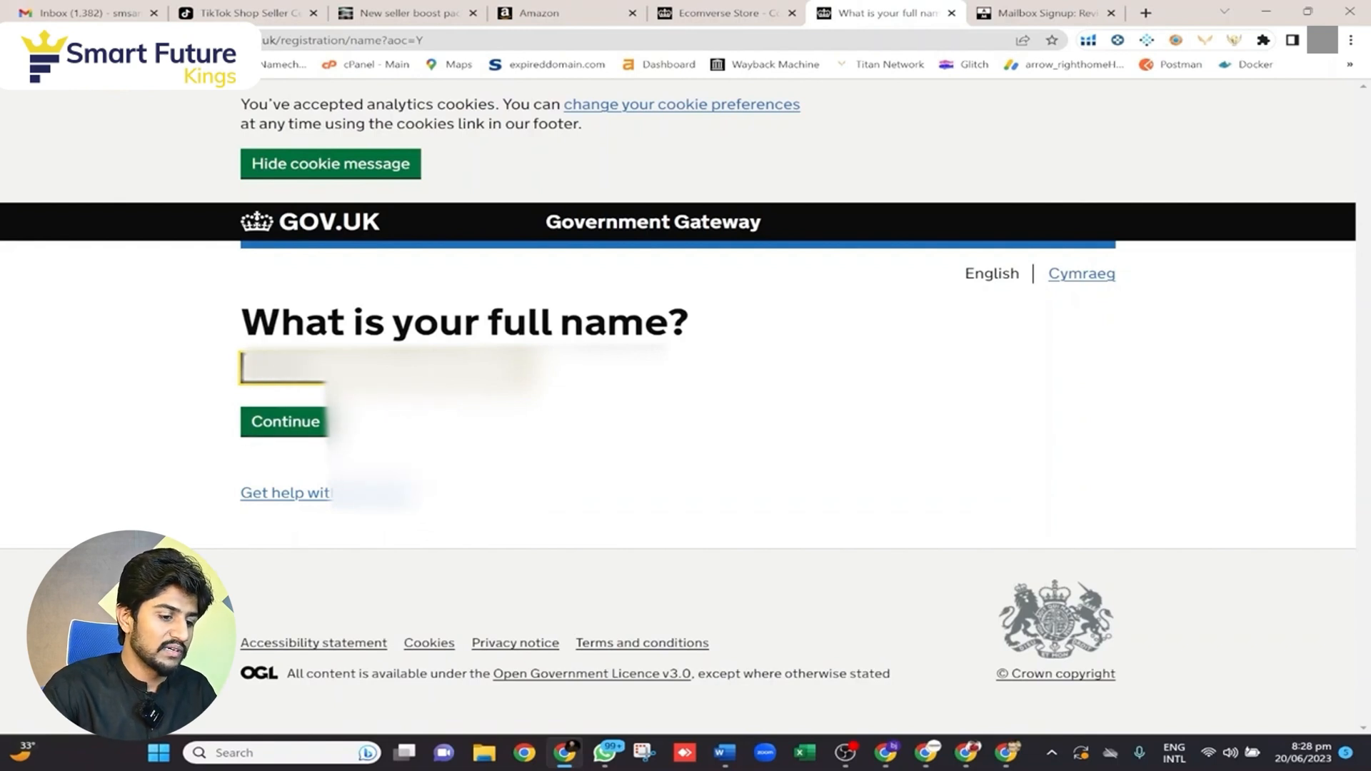
{"action": "mouse_move", "coordinate": [719, 759]}
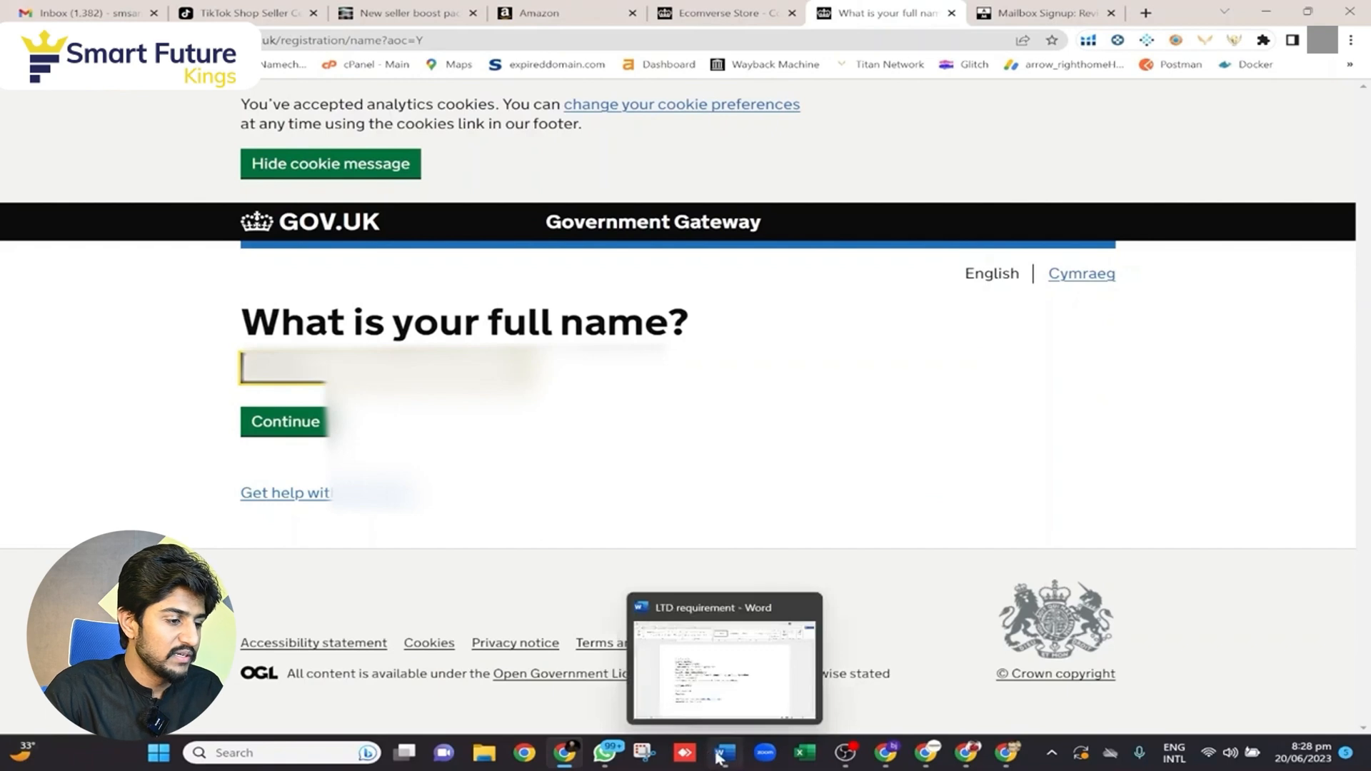
{"action": "left_click", "coordinate": [719, 756]}
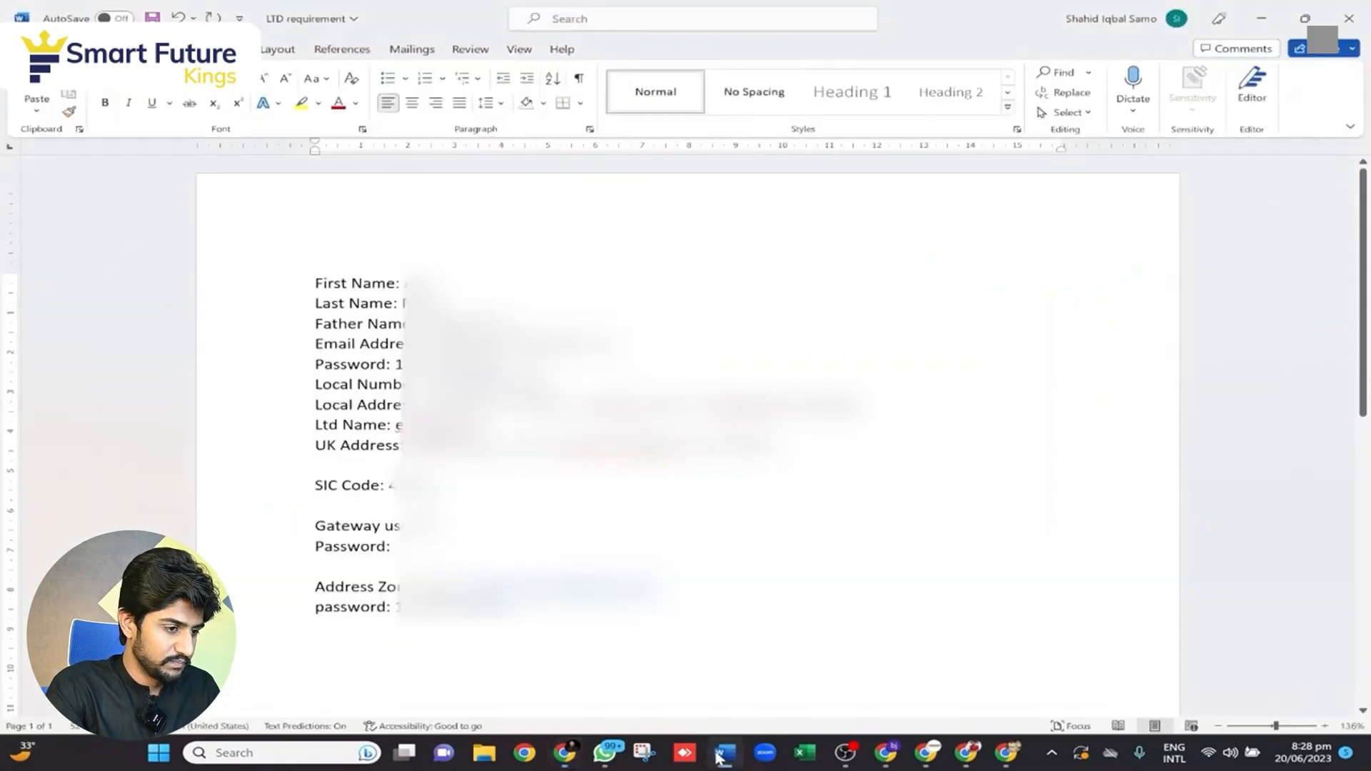
{"action": "left_click", "coordinate": [719, 756]}
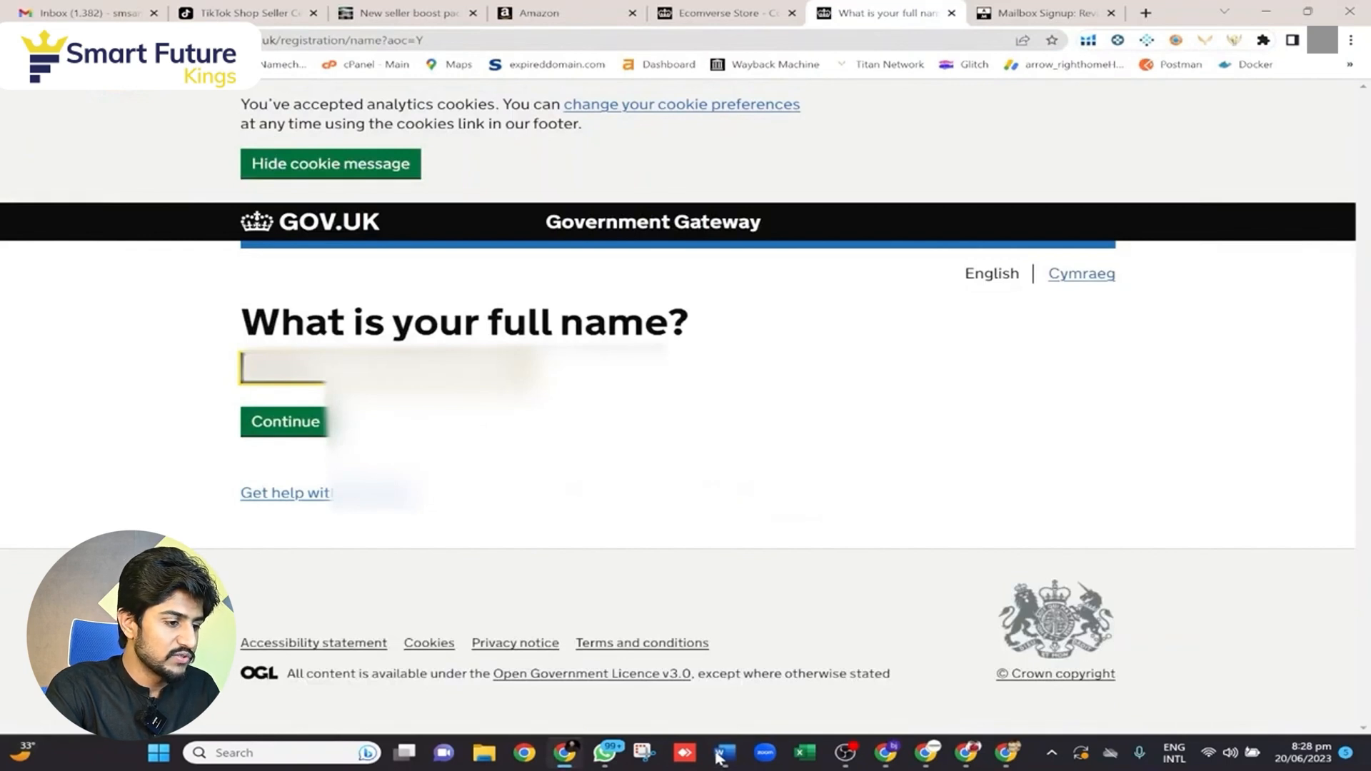
{"action": "left_click", "coordinate": [292, 425]}
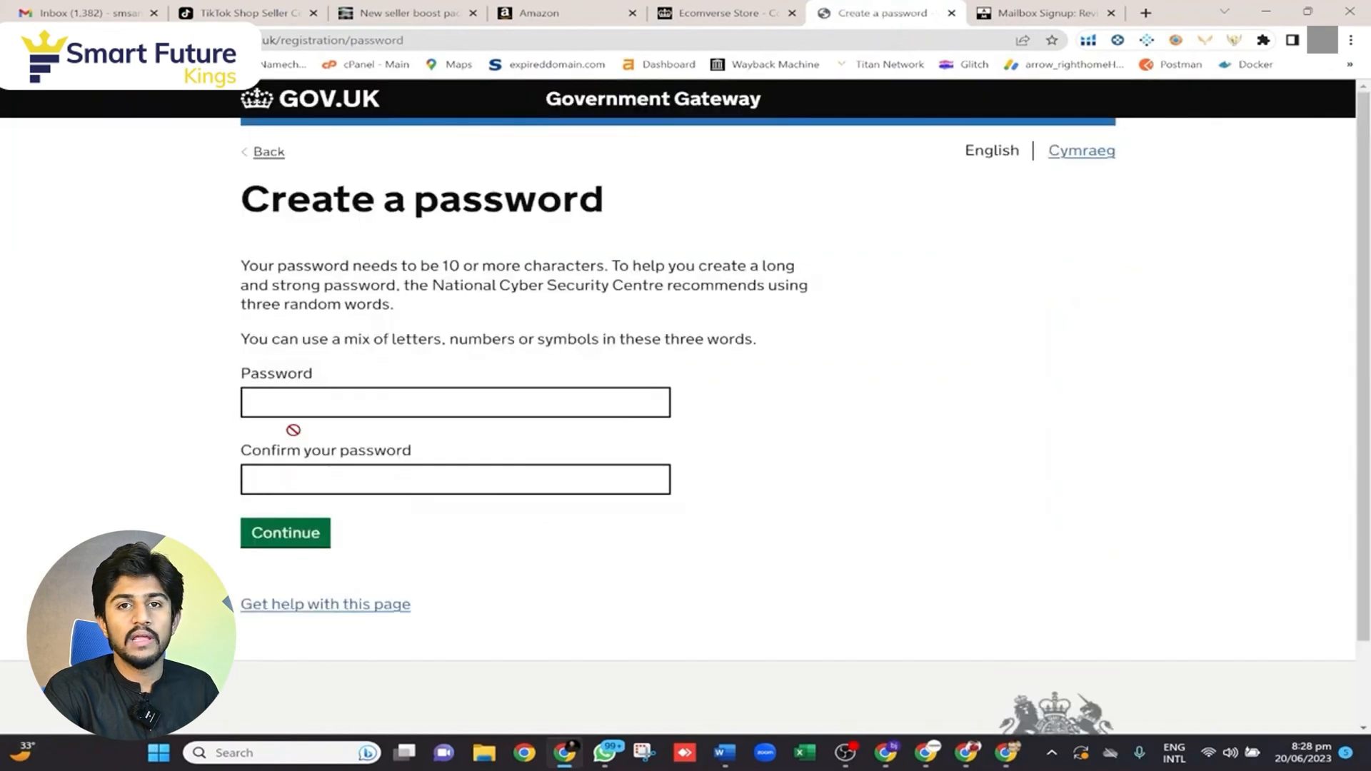
Create and confirm a new 12-character Government Gateway password.
{"action": "left_click", "coordinate": [295, 404]}
{"action": "type", "text": "•••••••"}
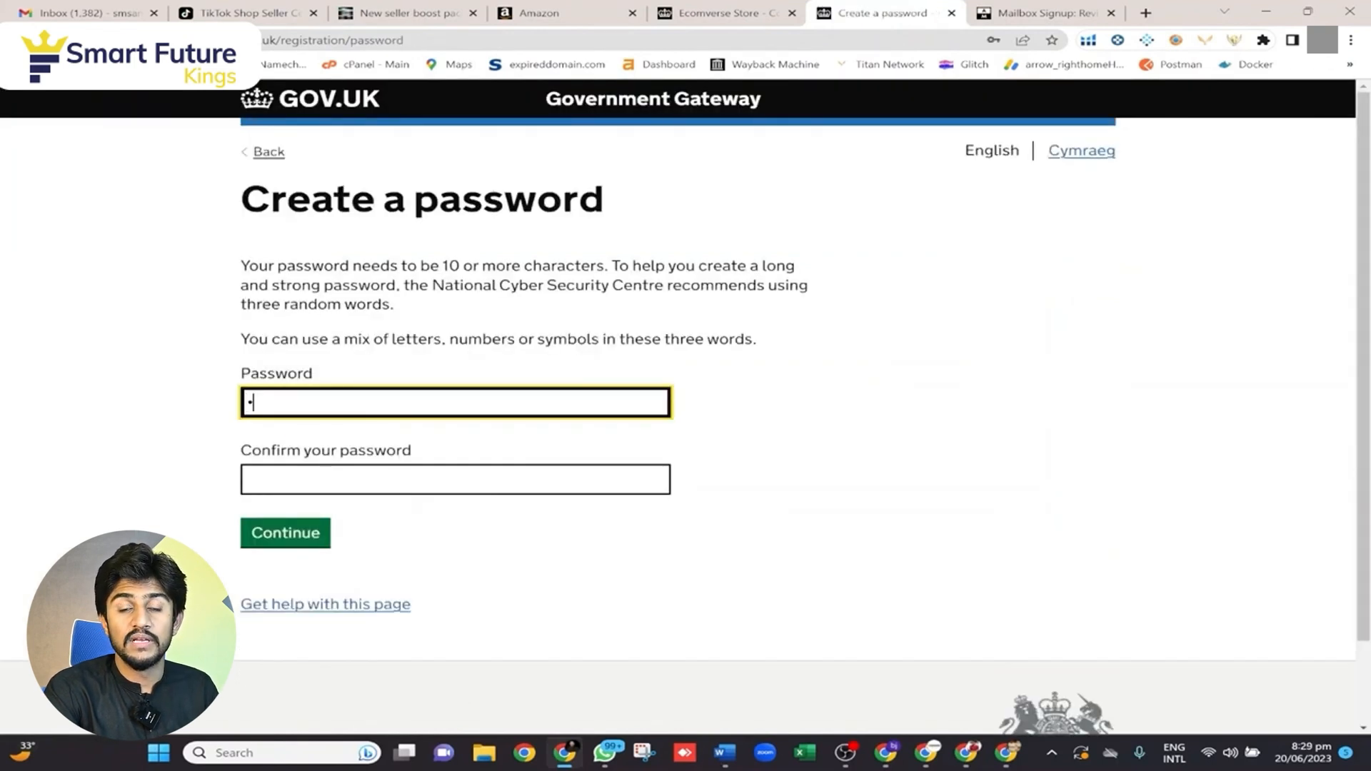
{"action": "type", "text": "•••••"}
{"action": "key", "text": "Tab"}
{"action": "type", "text": "•••••••••"}
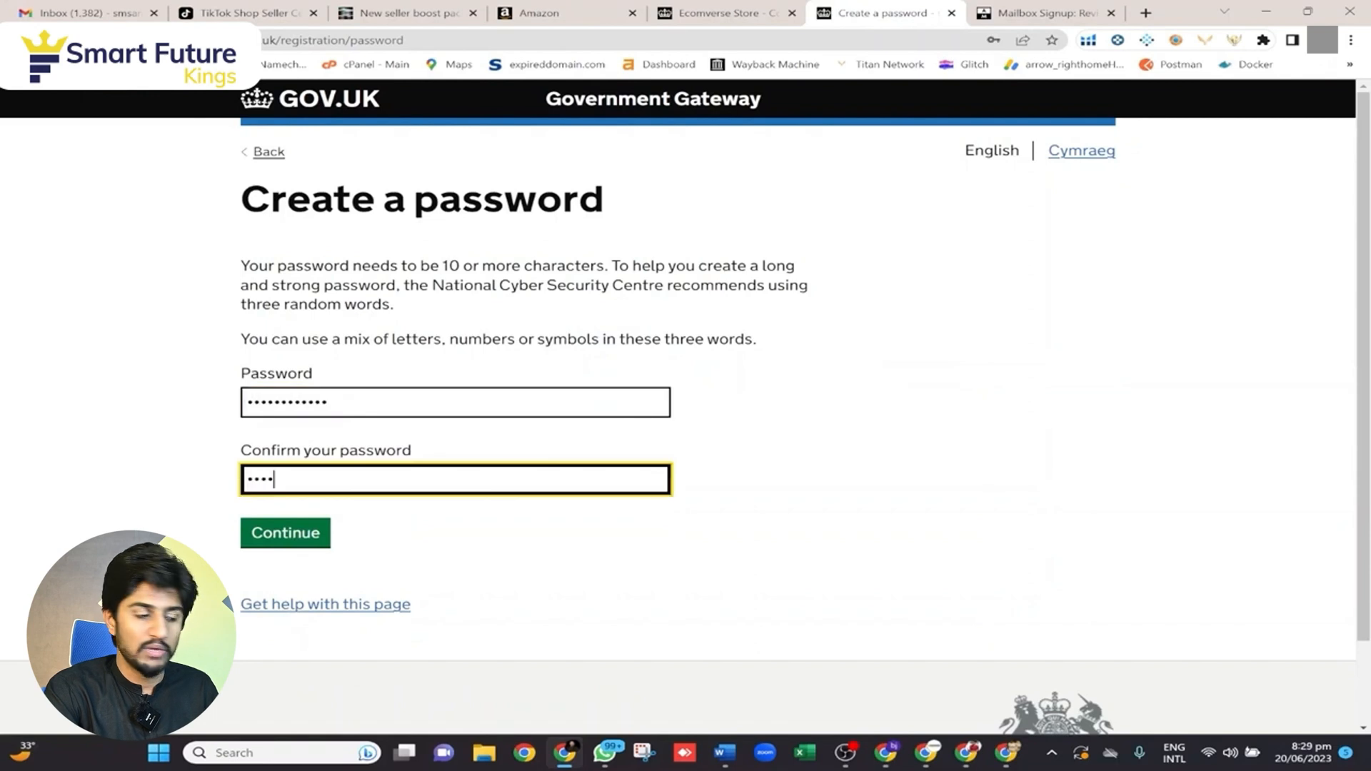
{"action": "type", "text": "•••"}
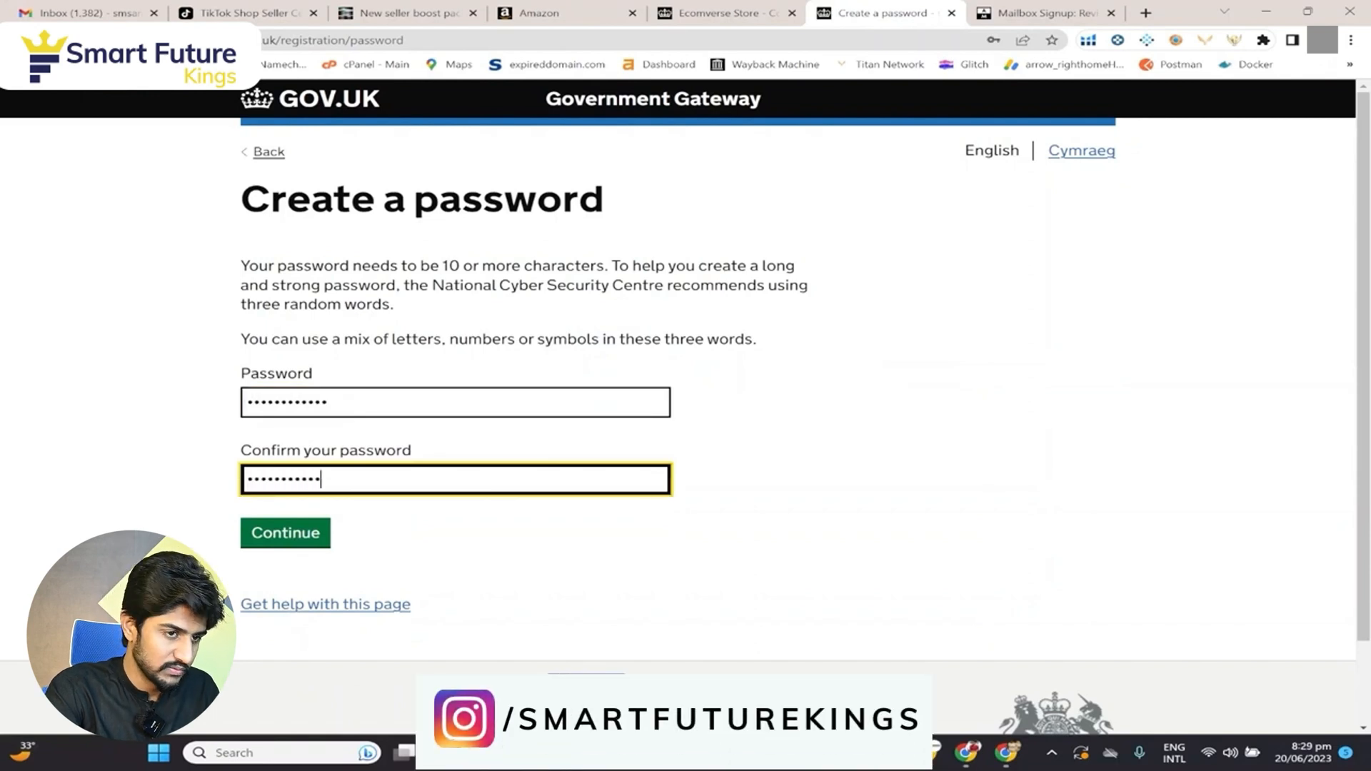
{"action": "left_click", "coordinate": [308, 537]}
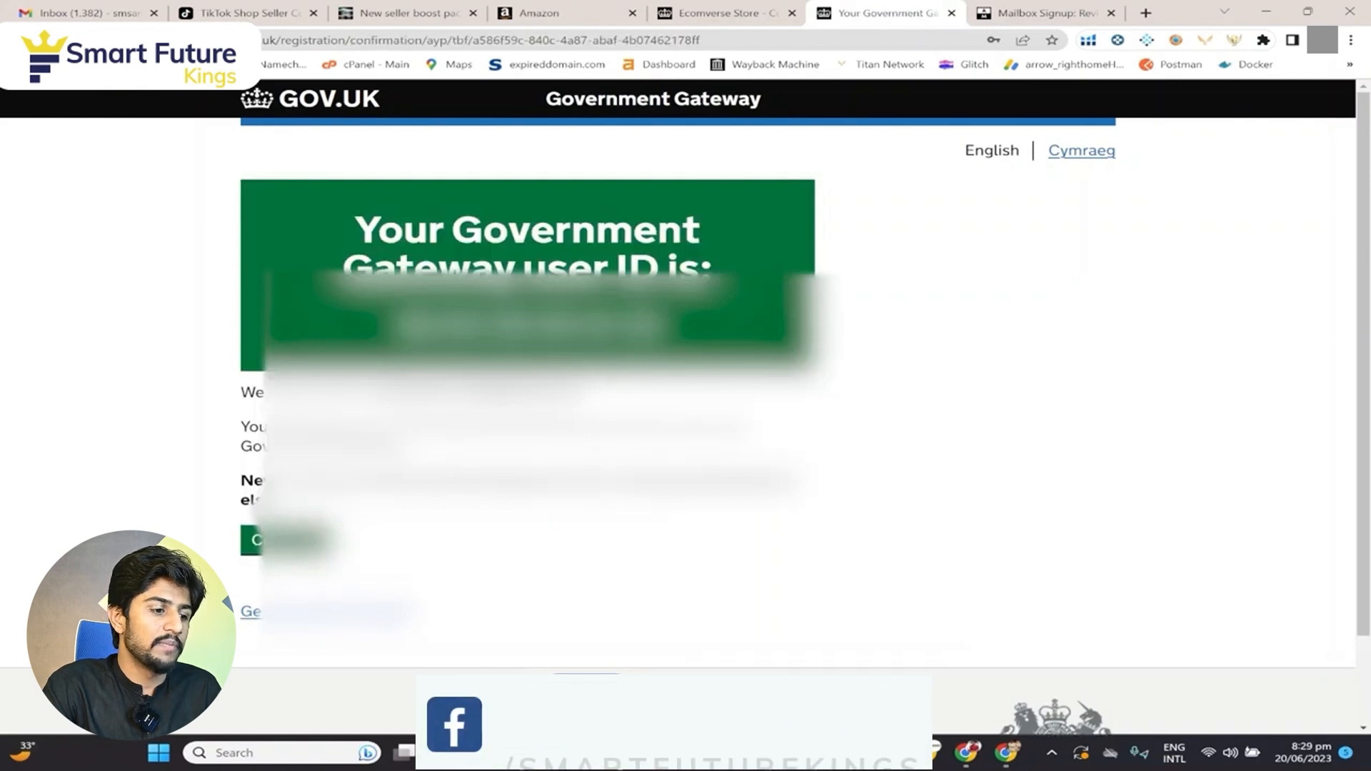
Select the issued user ID, paste it into the Word notes then undo, and continue.
{"action": "left_click_drag", "start_coordinate": [615, 326], "coordinate": [432, 325]}
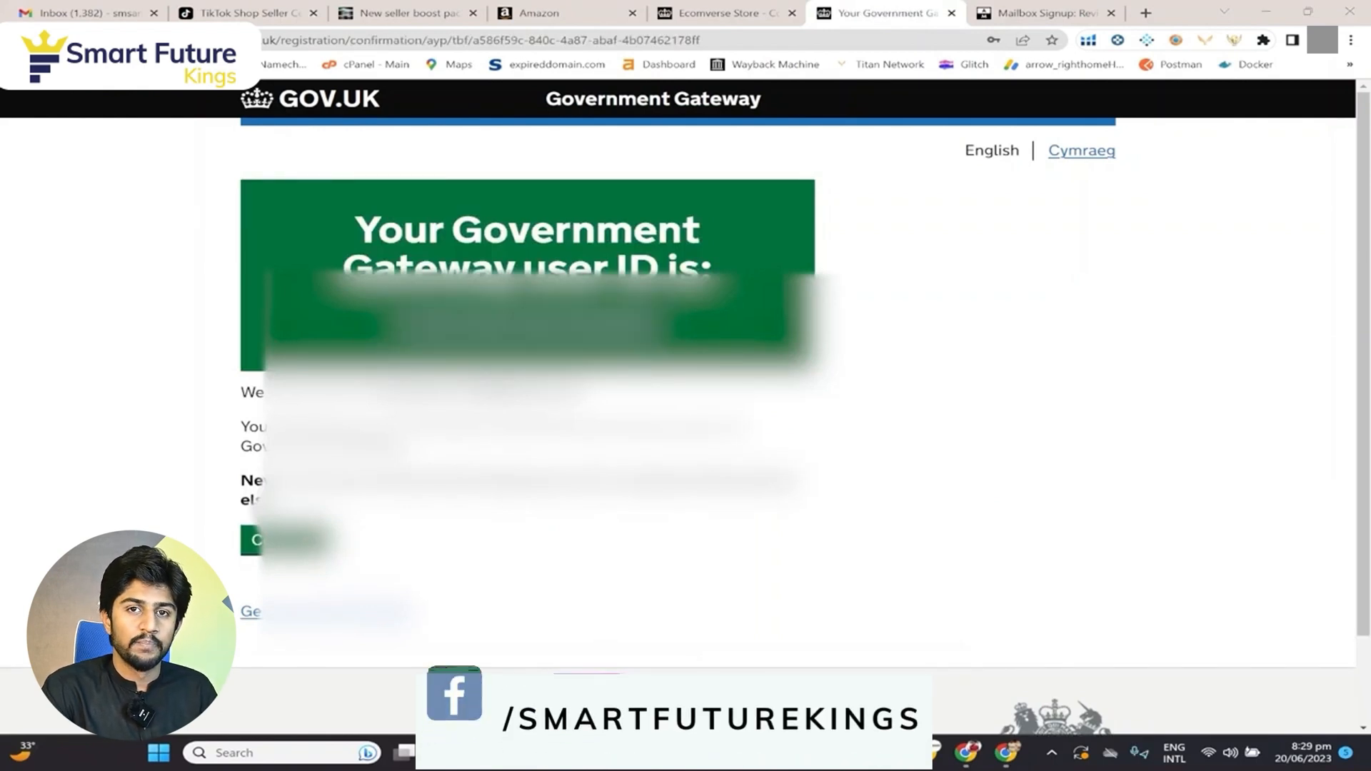
{"action": "key", "text": "alt+Tab"}
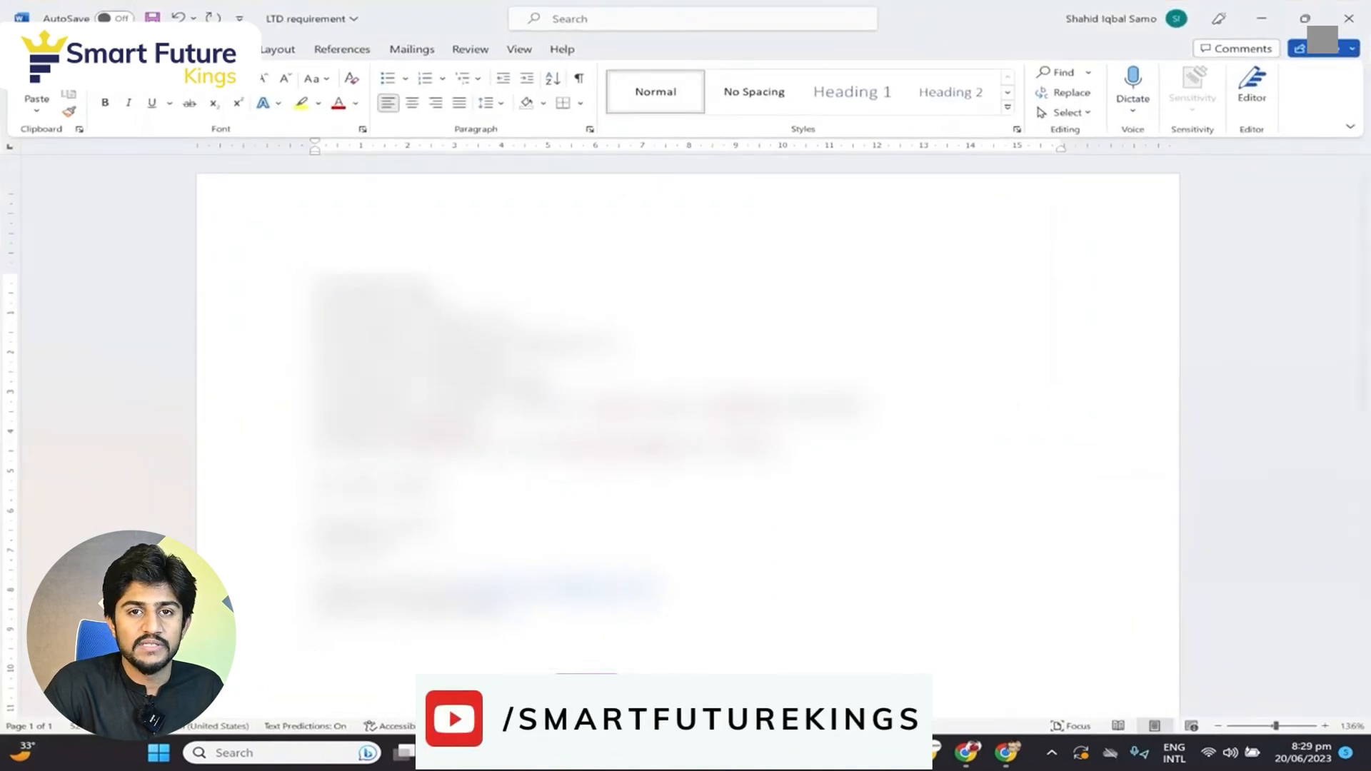
{"action": "key", "text": "ctrl+v"}
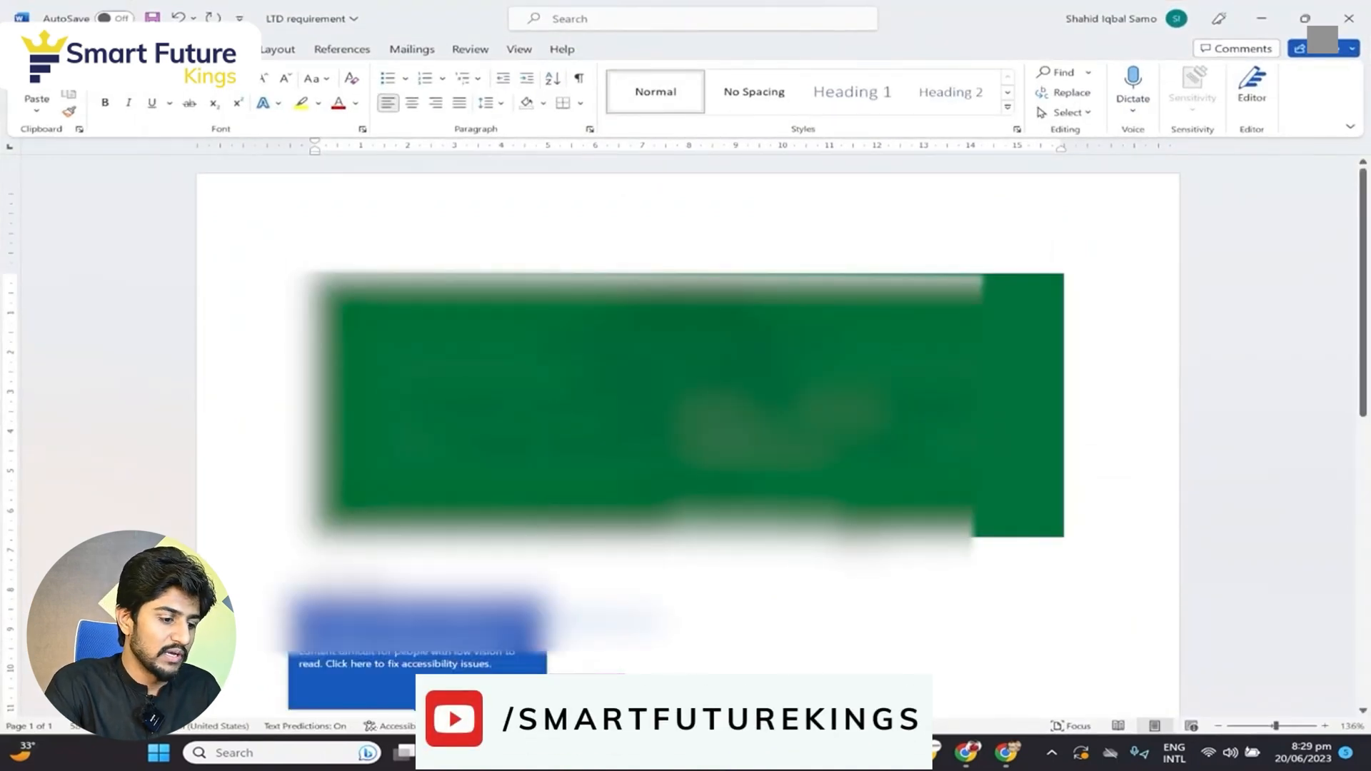
{"action": "key", "text": "ctrl+z"}
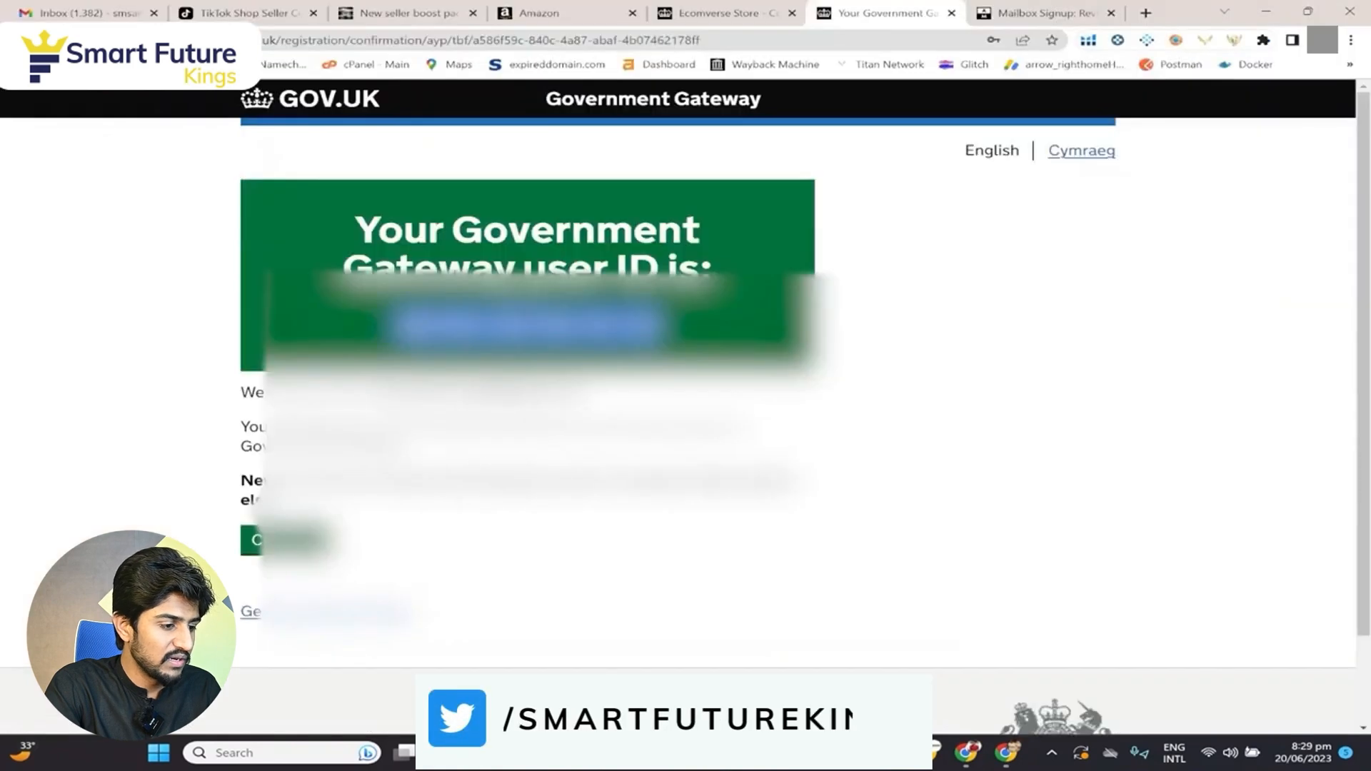
{"action": "key", "text": "alt+Tab"}
{"action": "left_click", "coordinate": [577, 355]}
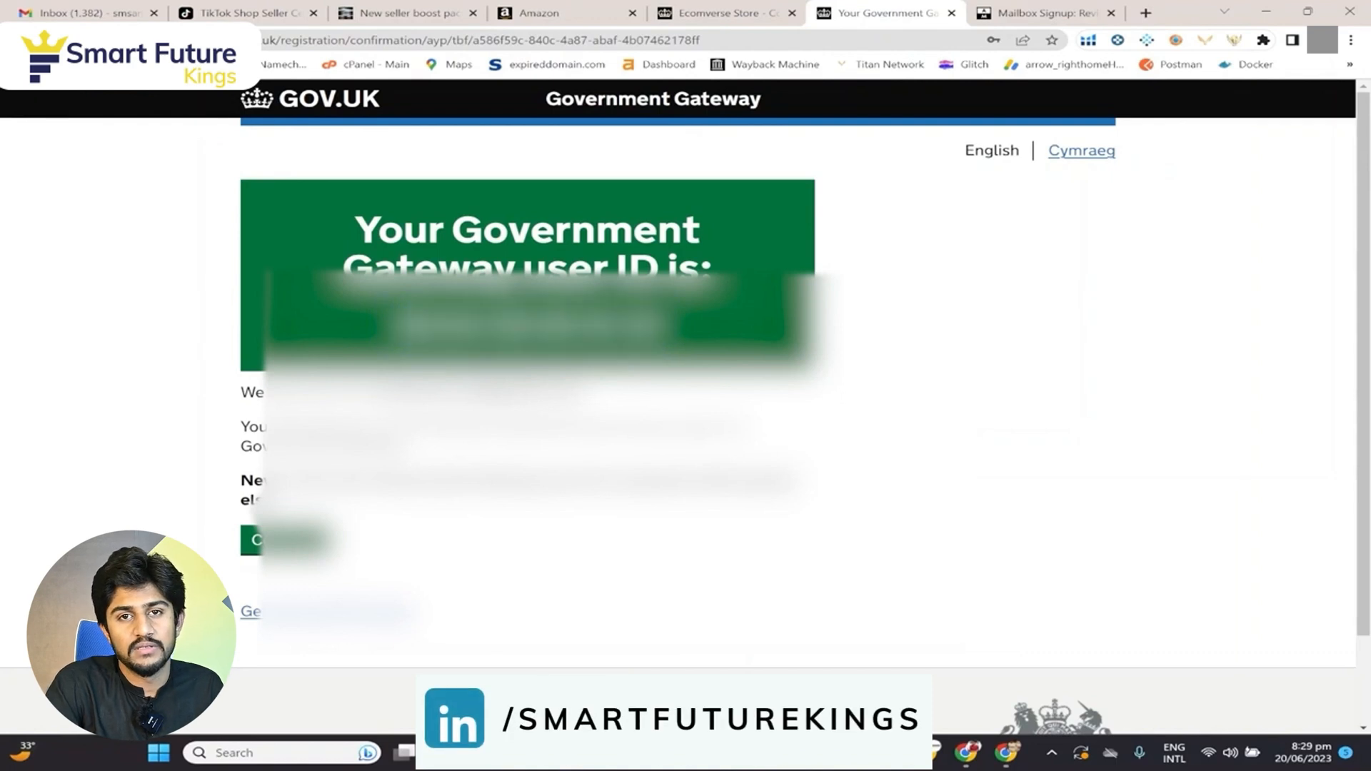
{"action": "left_click_drag", "start_coordinate": [647, 326], "coordinate": [666, 326]}
{"action": "left_click", "coordinate": [287, 540]}
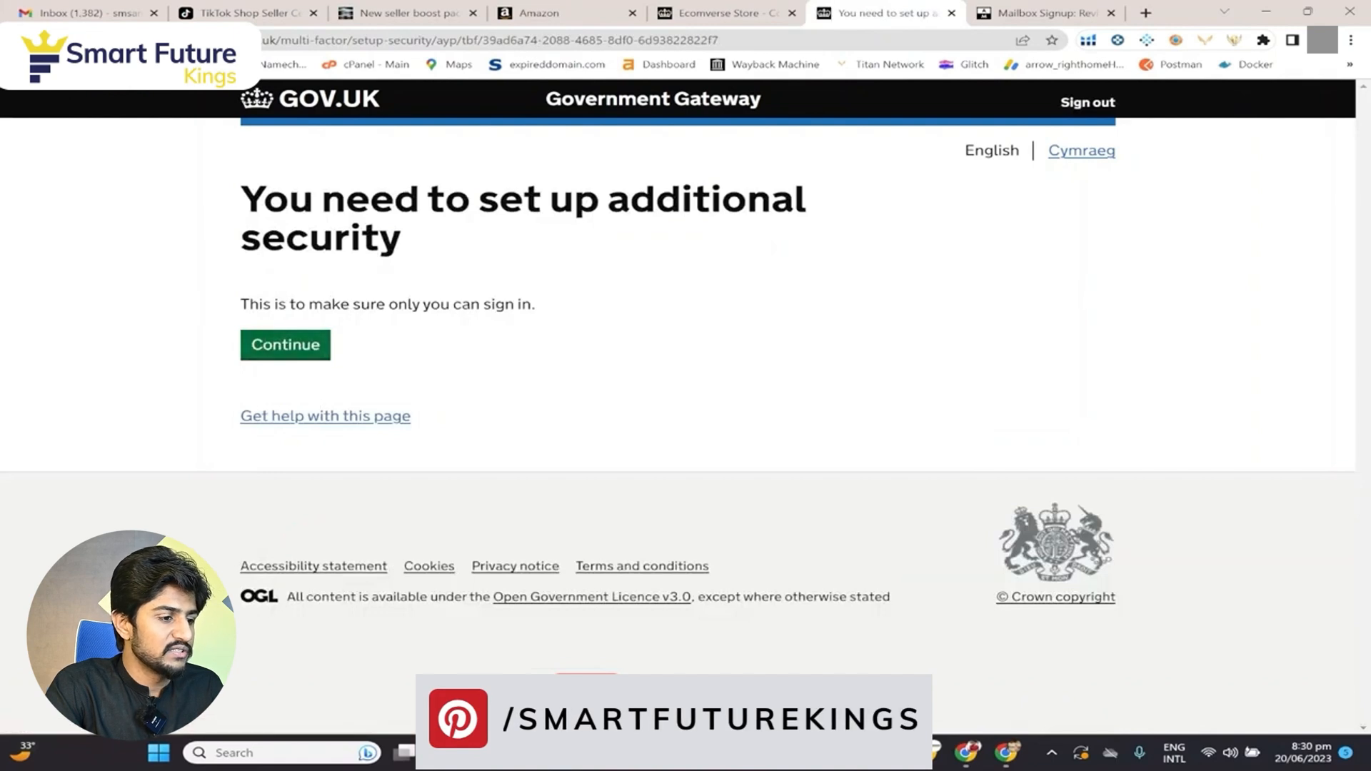
Choose 'Authenticator app for smartphone or tablet' for access codes and proceed to its QR setup.
{"action": "left_click", "coordinate": [305, 345]}
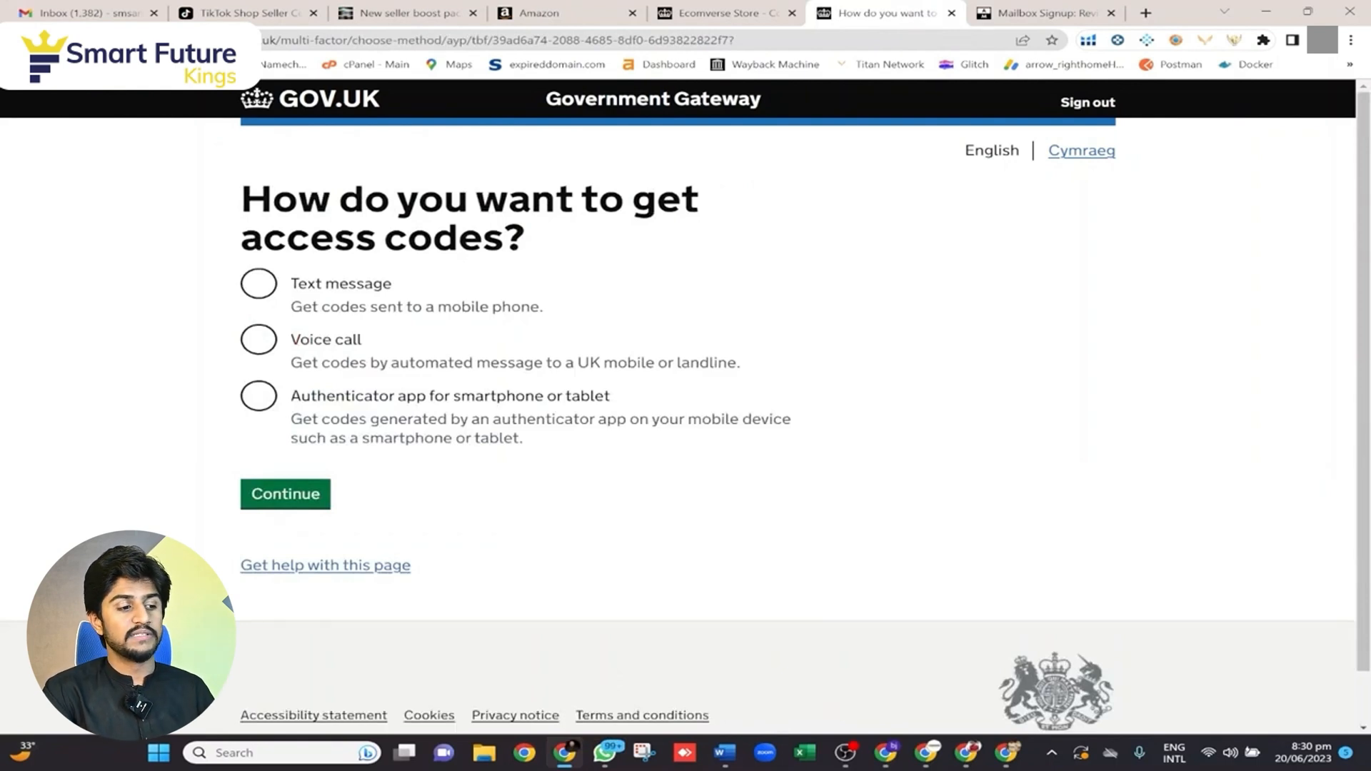
{"action": "left_click", "coordinate": [258, 397]}
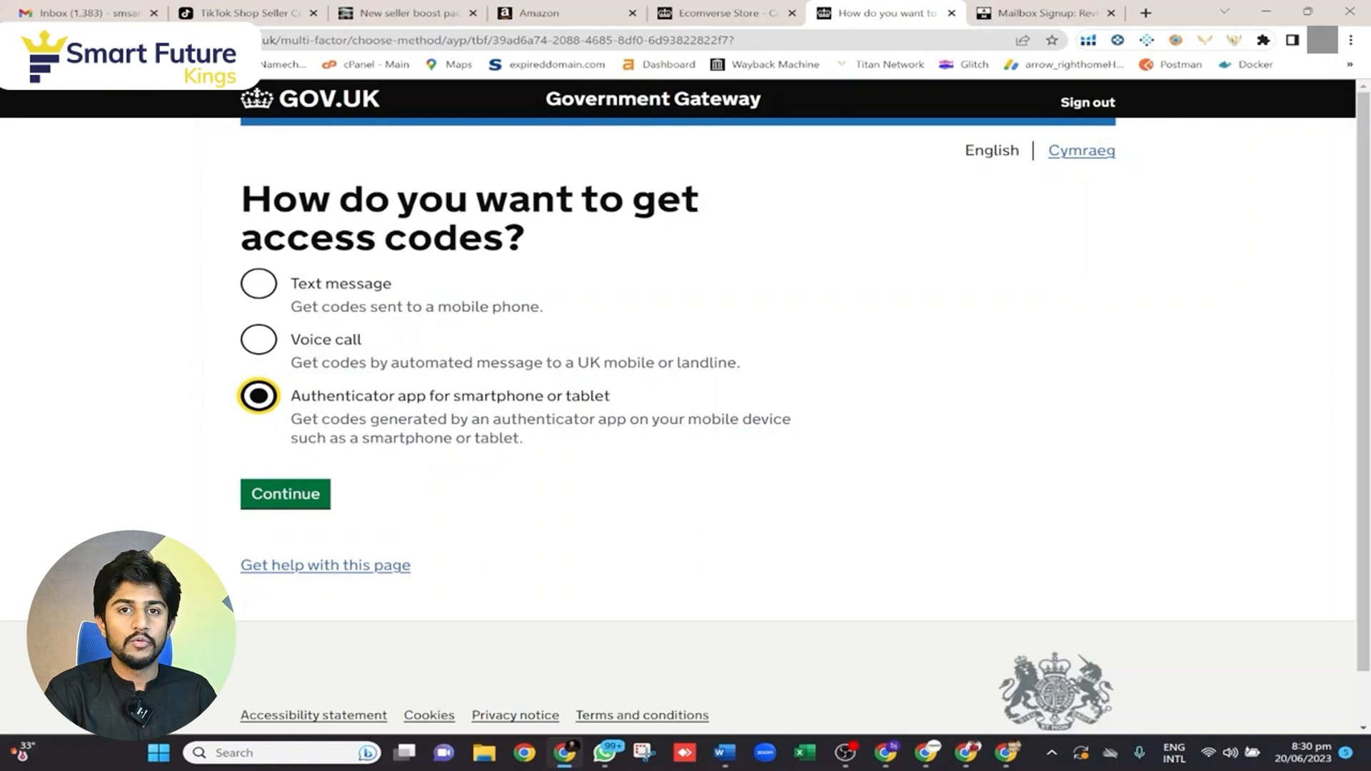
{"action": "left_click", "coordinate": [313, 491]}
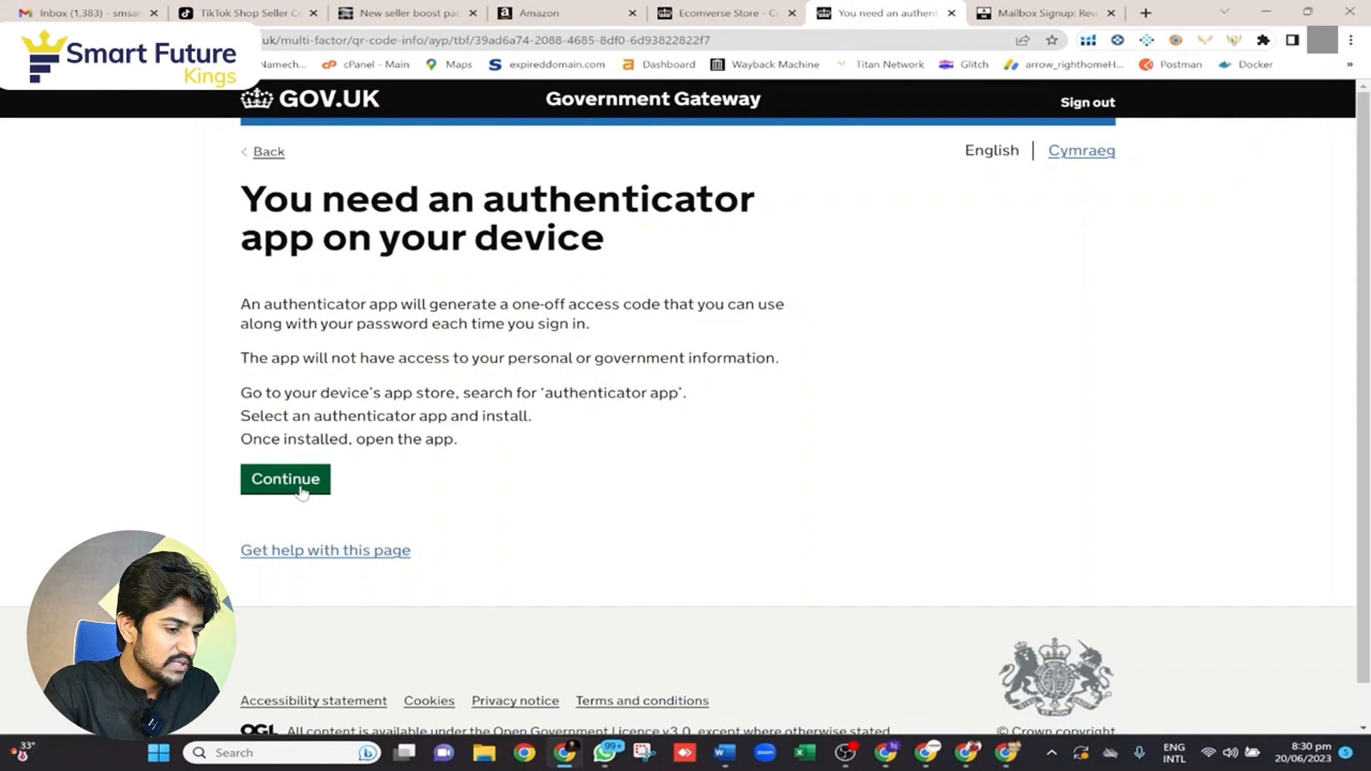
{"action": "left_click", "coordinate": [301, 491]}
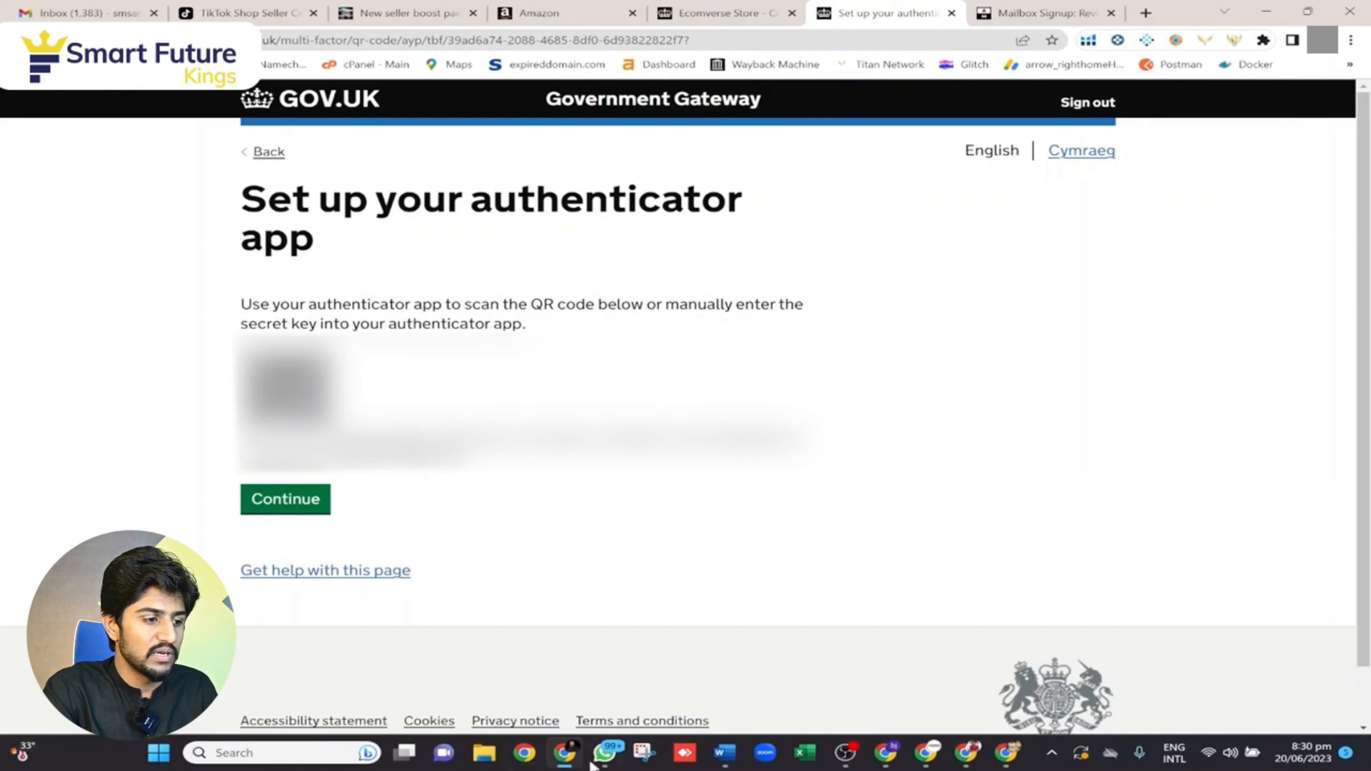
Save a screenshot of the authenticator QR code and secret key page, then continue.
{"action": "left_click", "coordinate": [645, 754]}
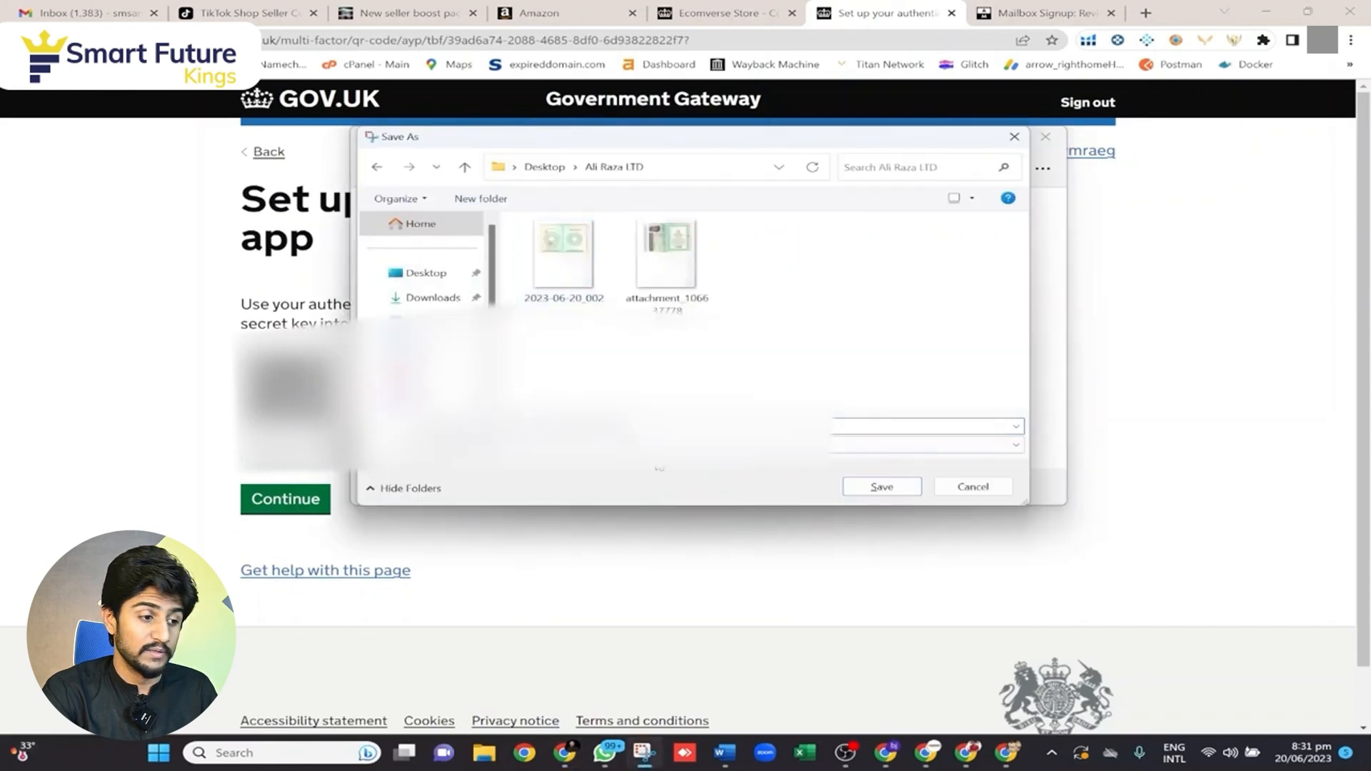
{"action": "left_click", "coordinate": [884, 487]}
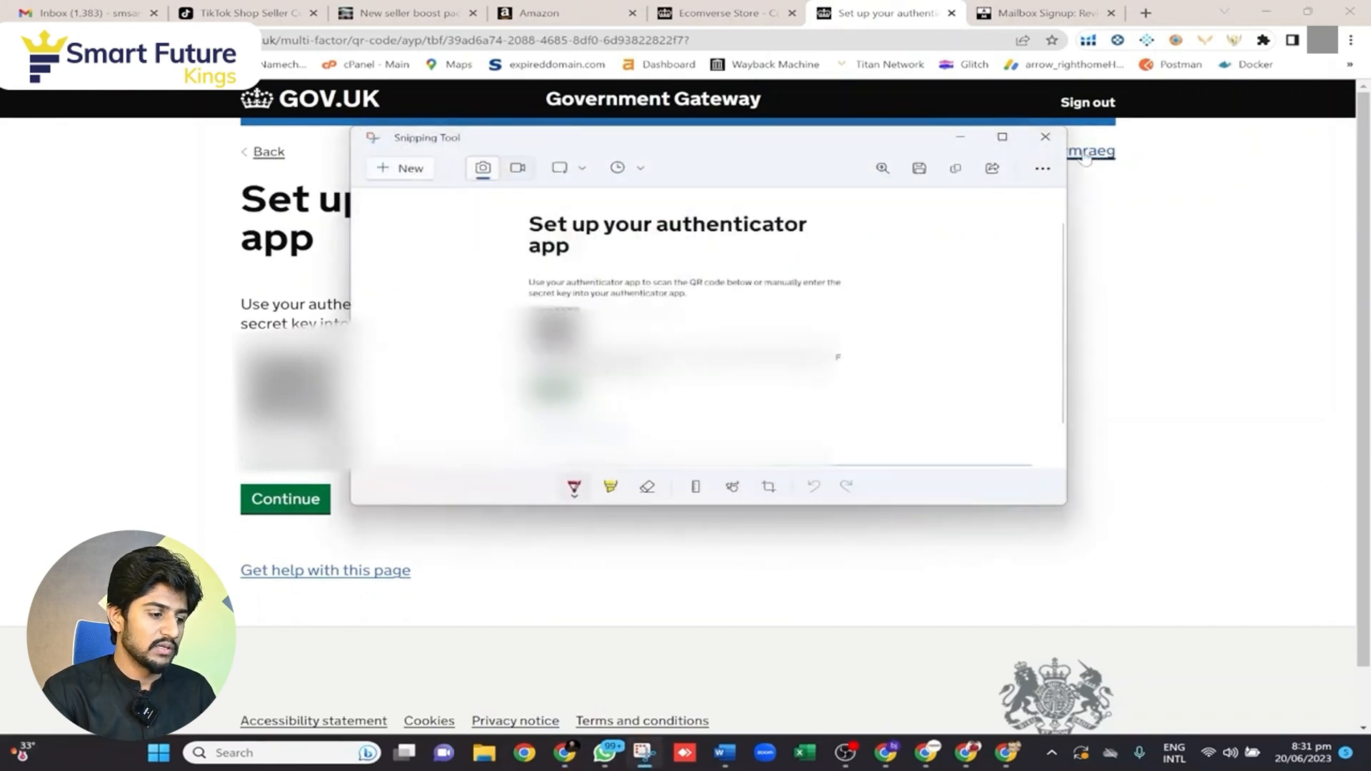
{"action": "left_click", "coordinate": [1037, 146]}
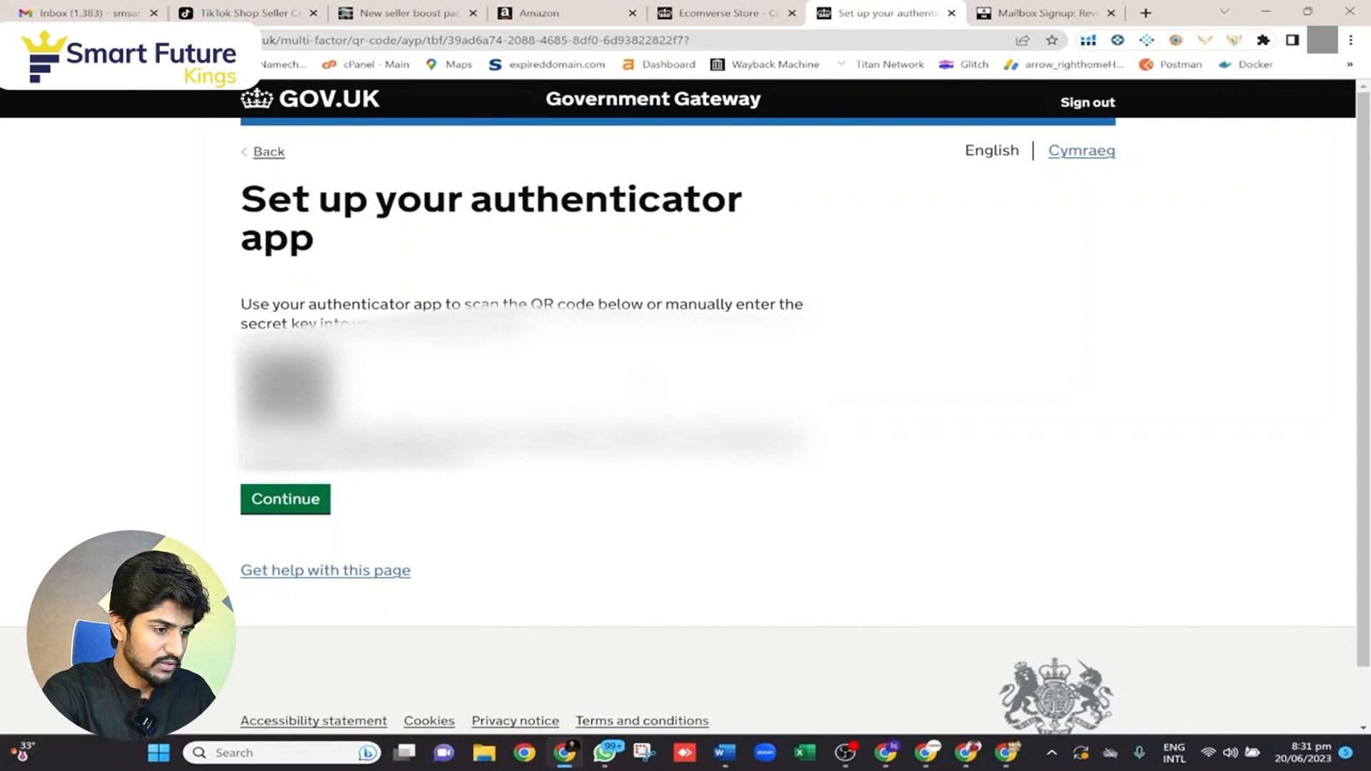
{"action": "left_click", "coordinate": [286, 499]}
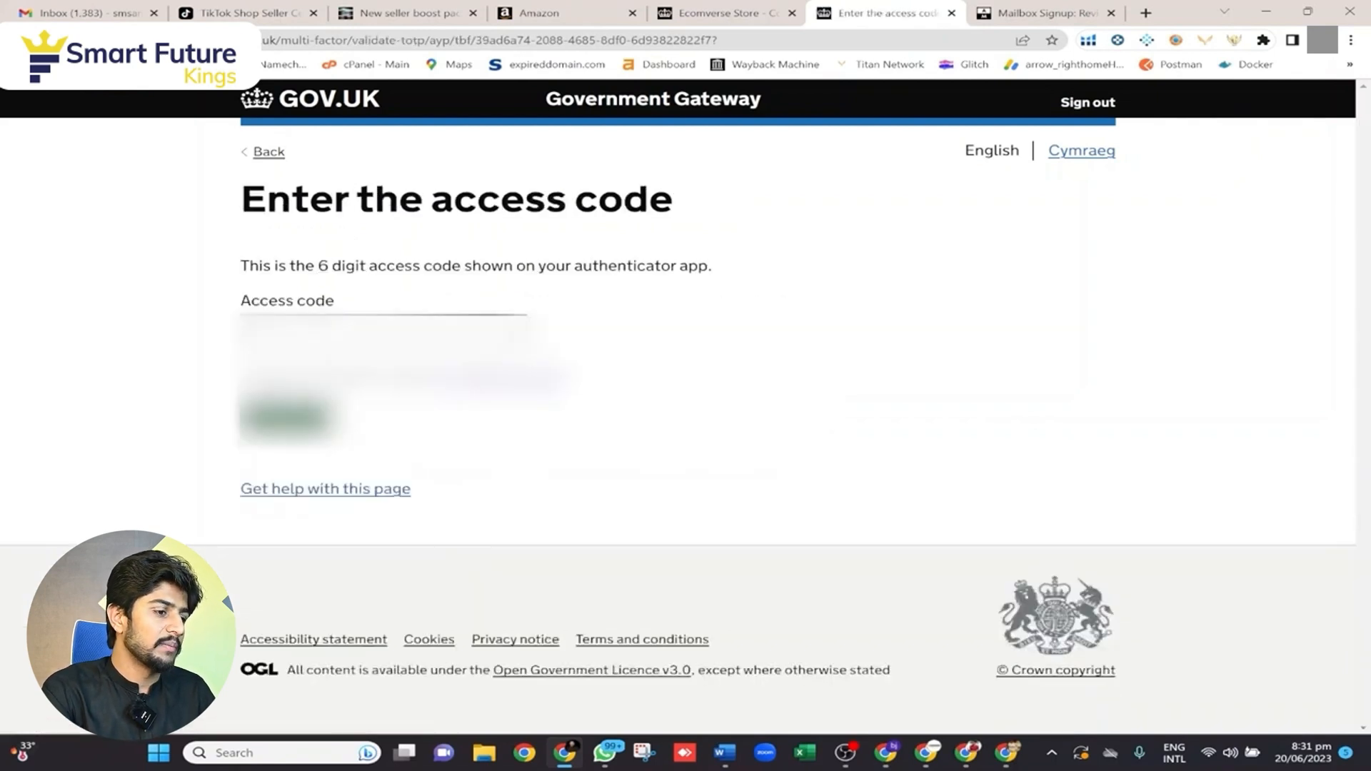
Enter the authenticator app's access code to verify it.
{"action": "left_click", "coordinate": [357, 331]}
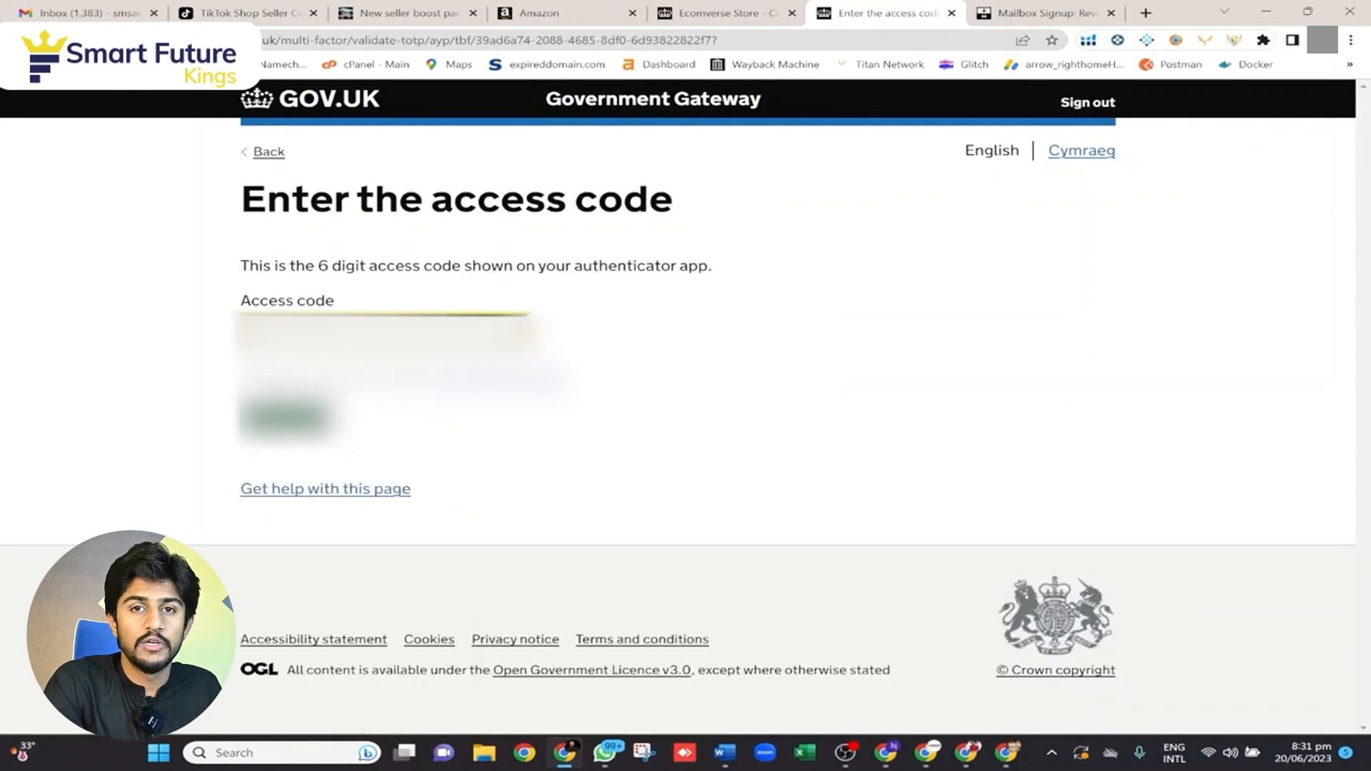
{"action": "left_click", "coordinate": [317, 419]}
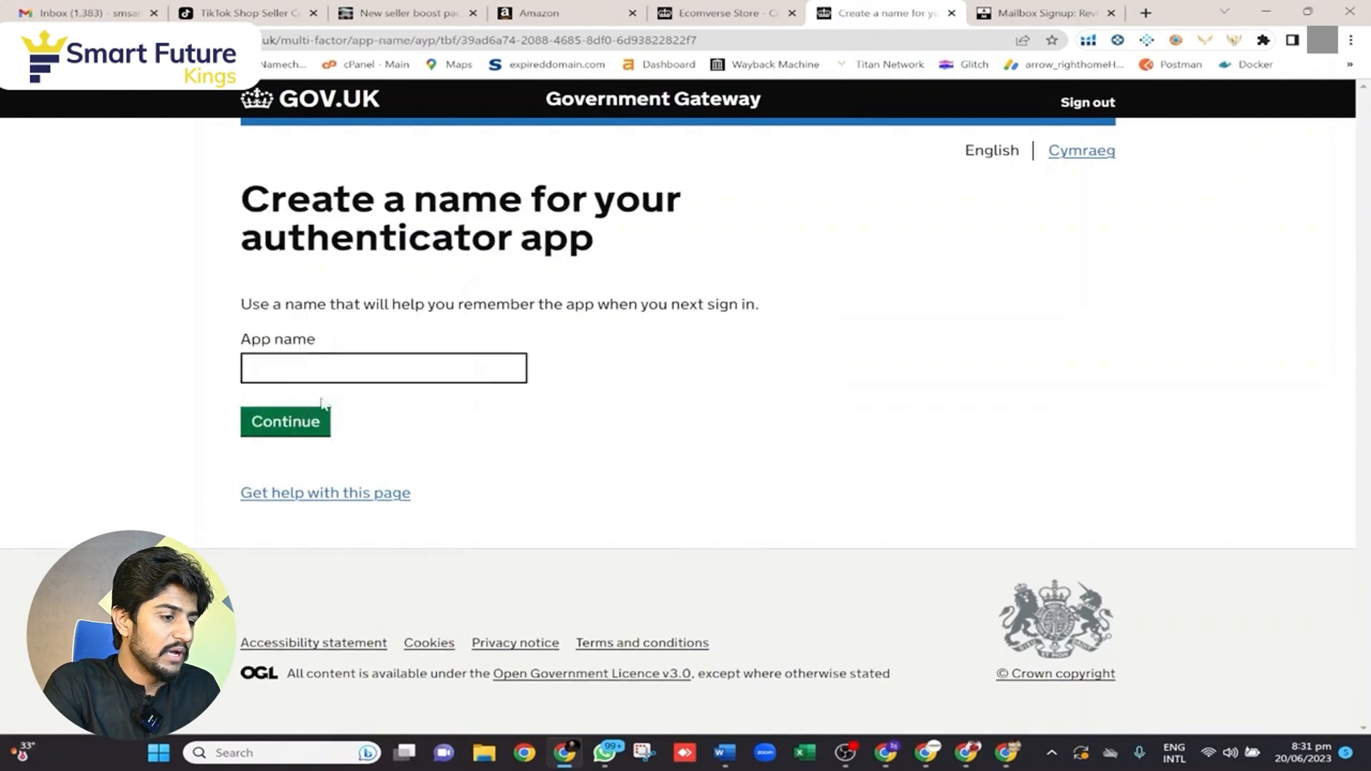
Name the authenticator app 'Google Authenticator' and confirm the additional security setup.
{"action": "left_click", "coordinate": [340, 368]}
{"action": "type", "text": "Goo"}
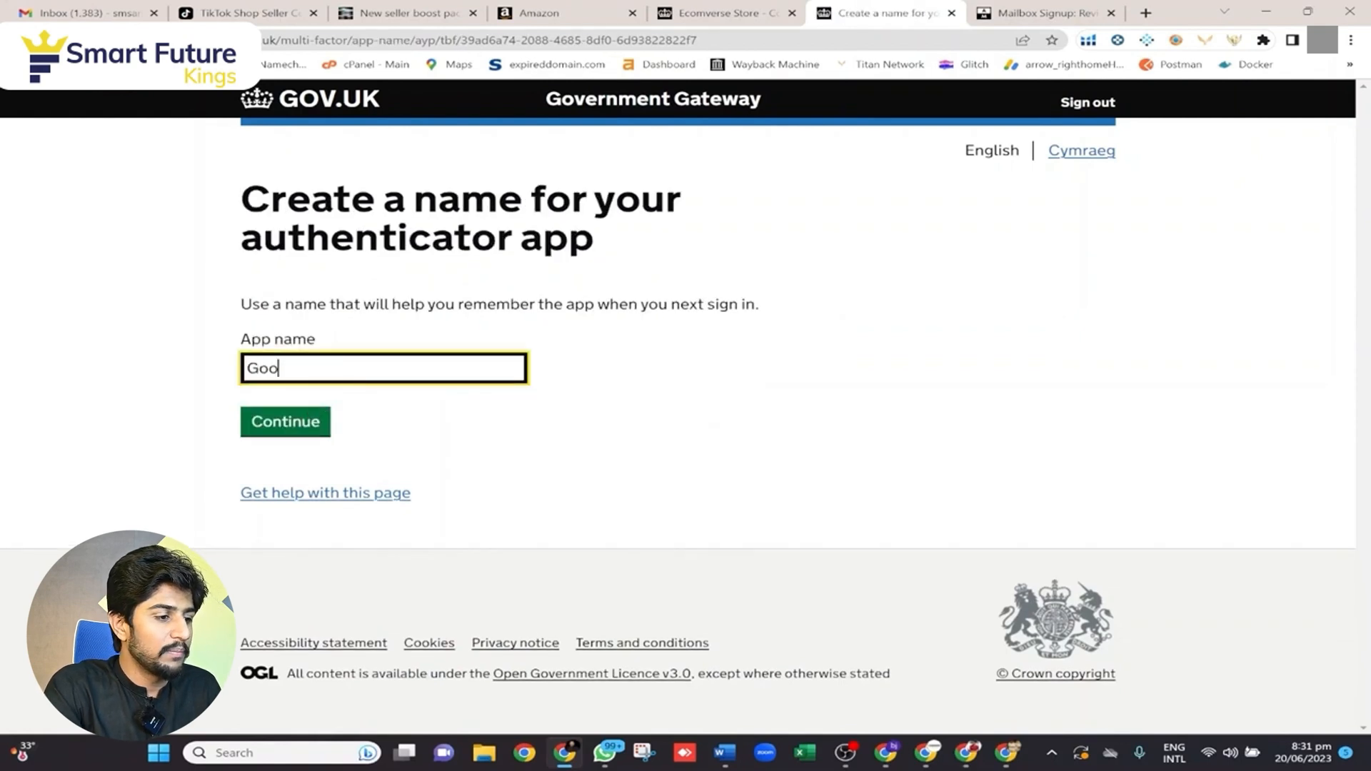
{"action": "type", "text": "gle "}
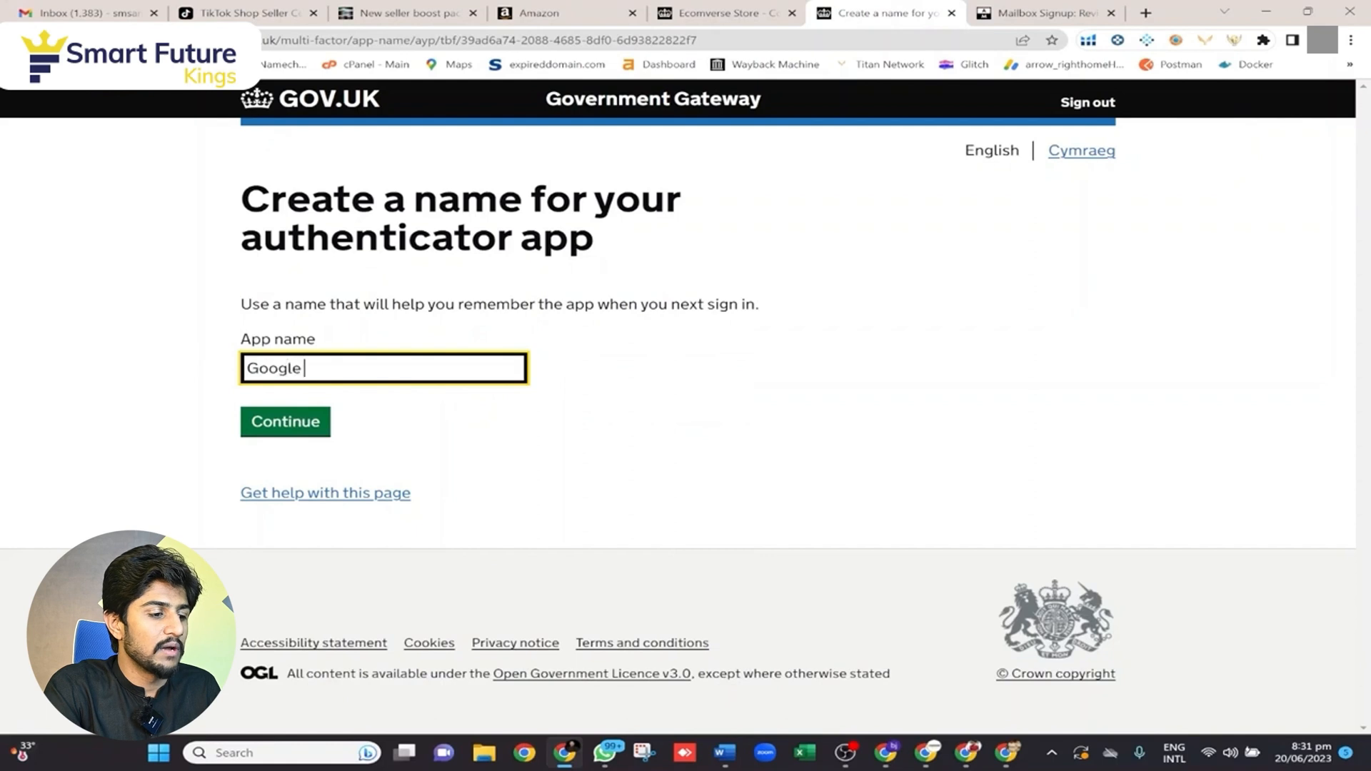
{"action": "type", "text": "Authenti"}
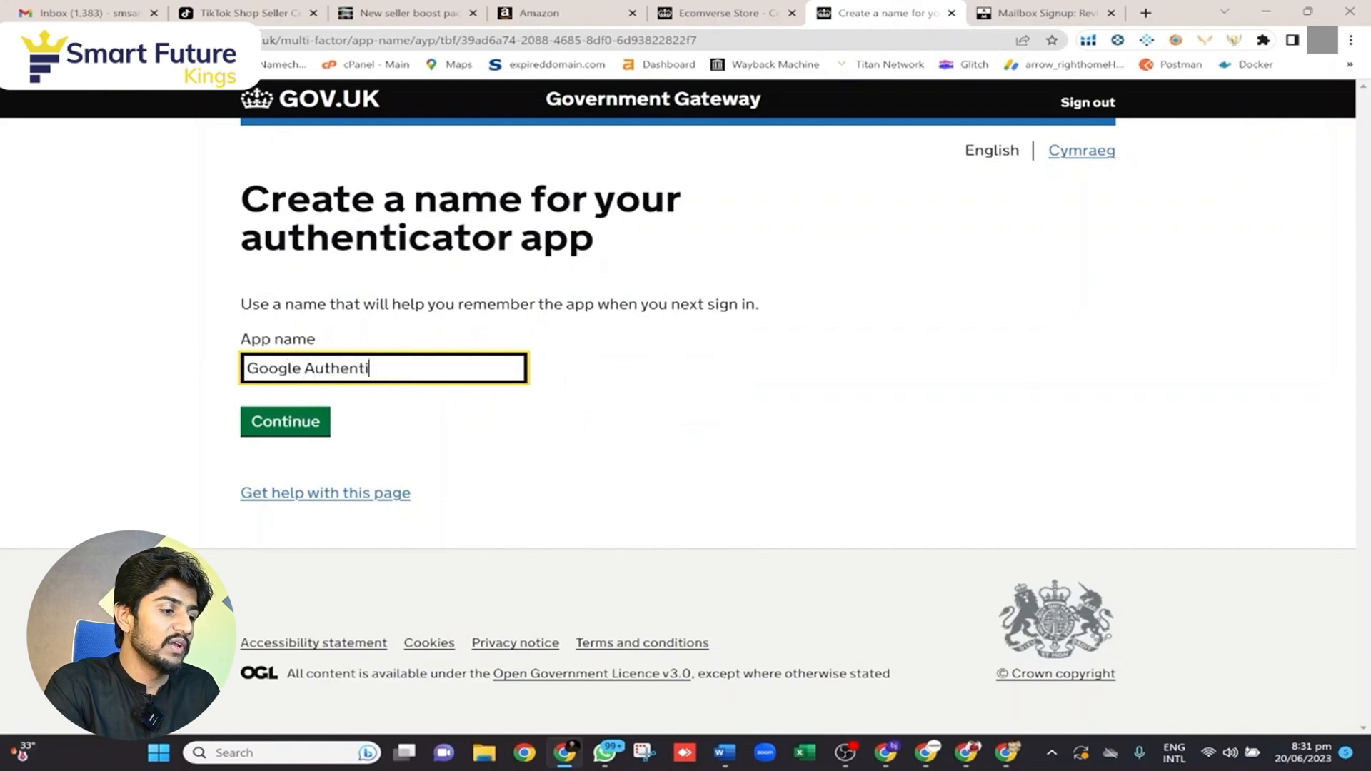
{"action": "type", "text": "cator"}
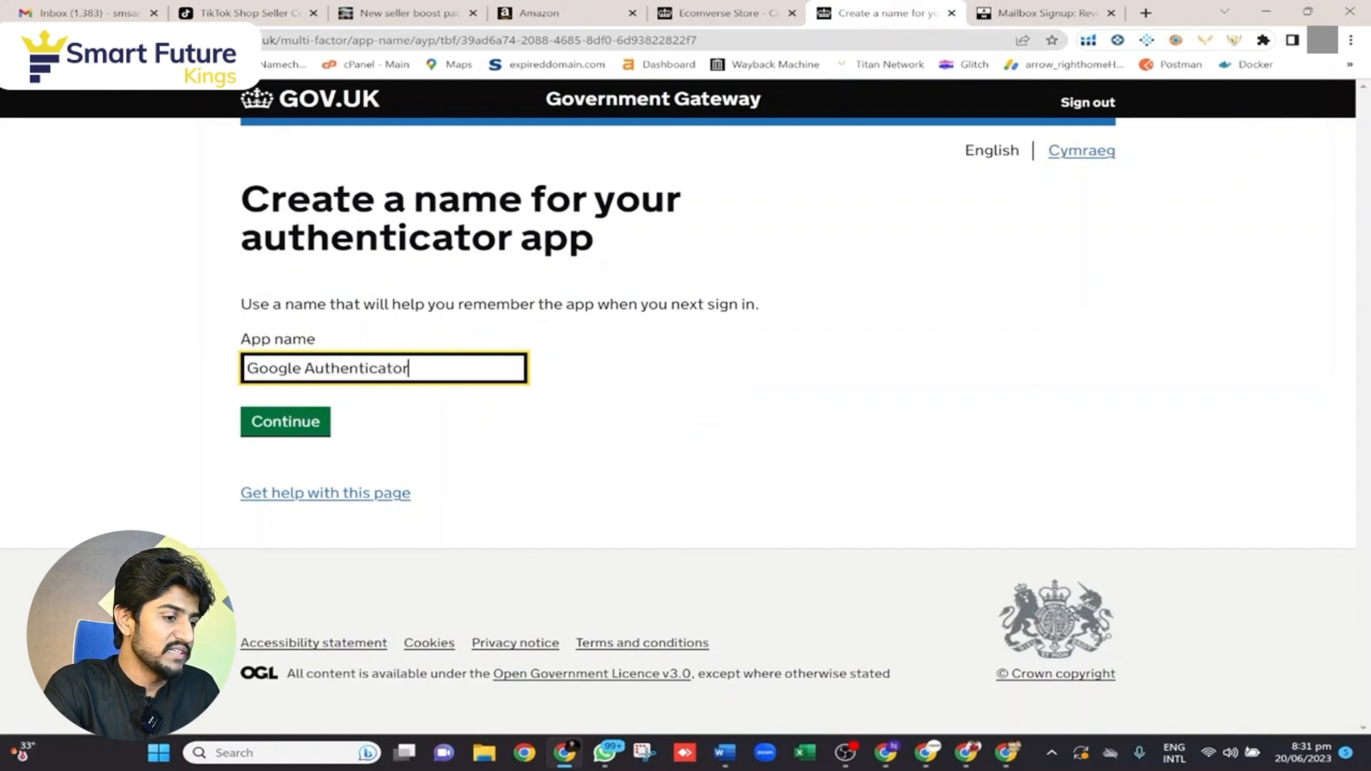
{"action": "left_click", "coordinate": [310, 424]}
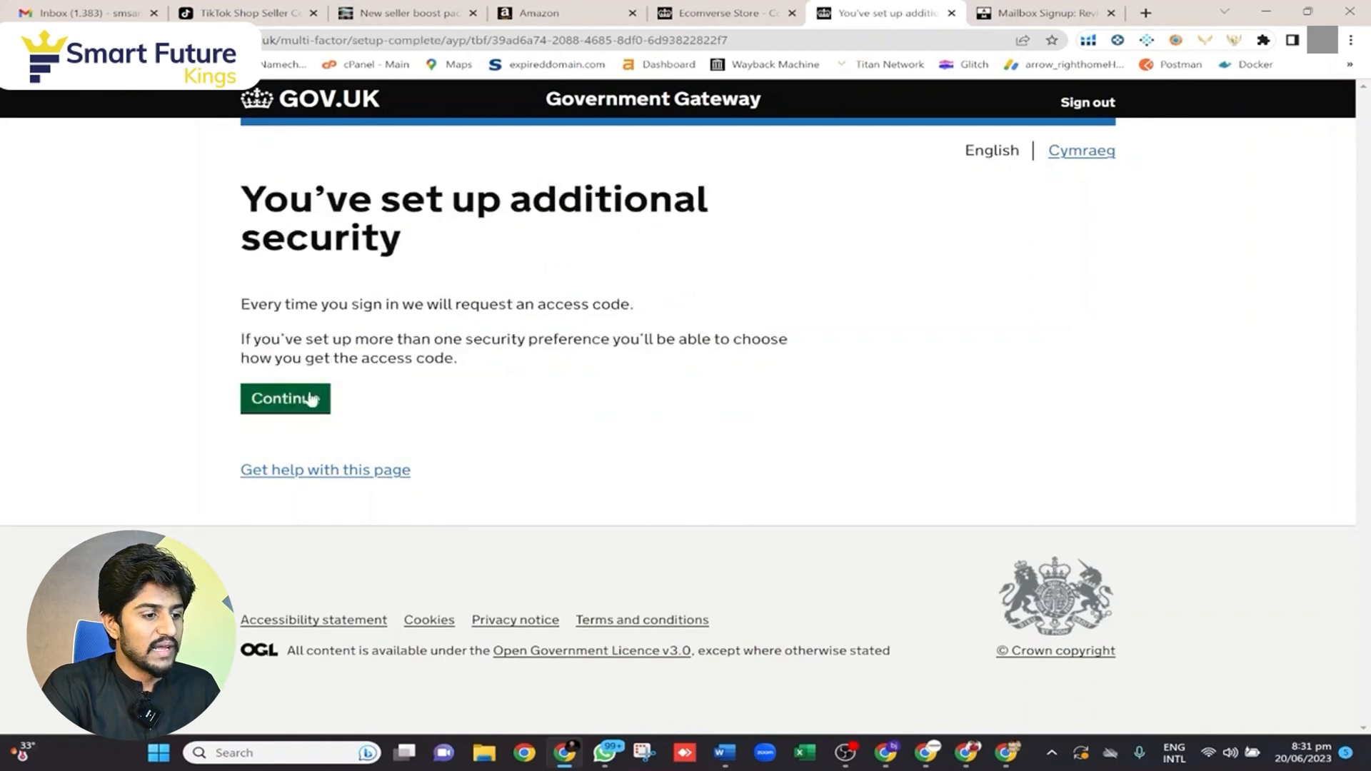
{"action": "left_click", "coordinate": [310, 400]}
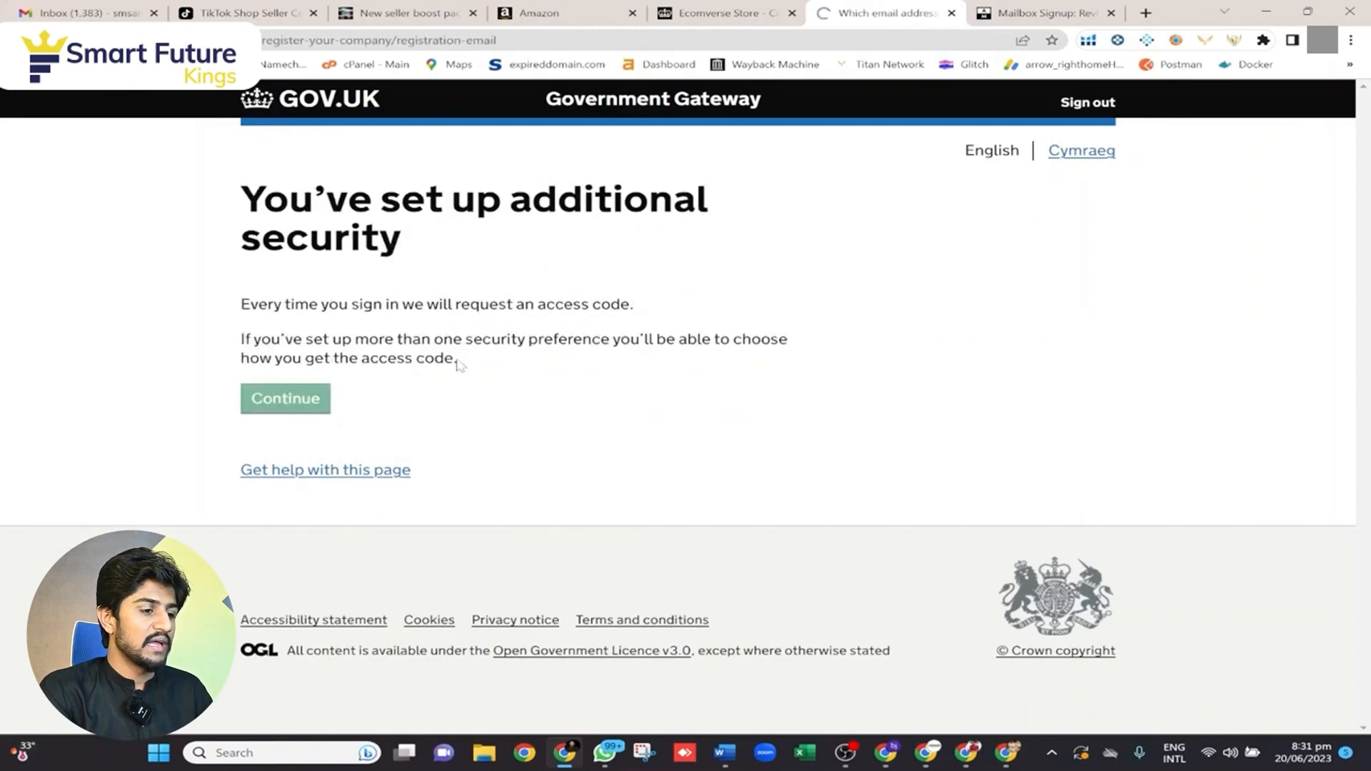
Use the existing listed email address for the application.
{"action": "scroll", "coordinate": [460, 365], "scroll_direction": "down", "scroll_amount": 3}
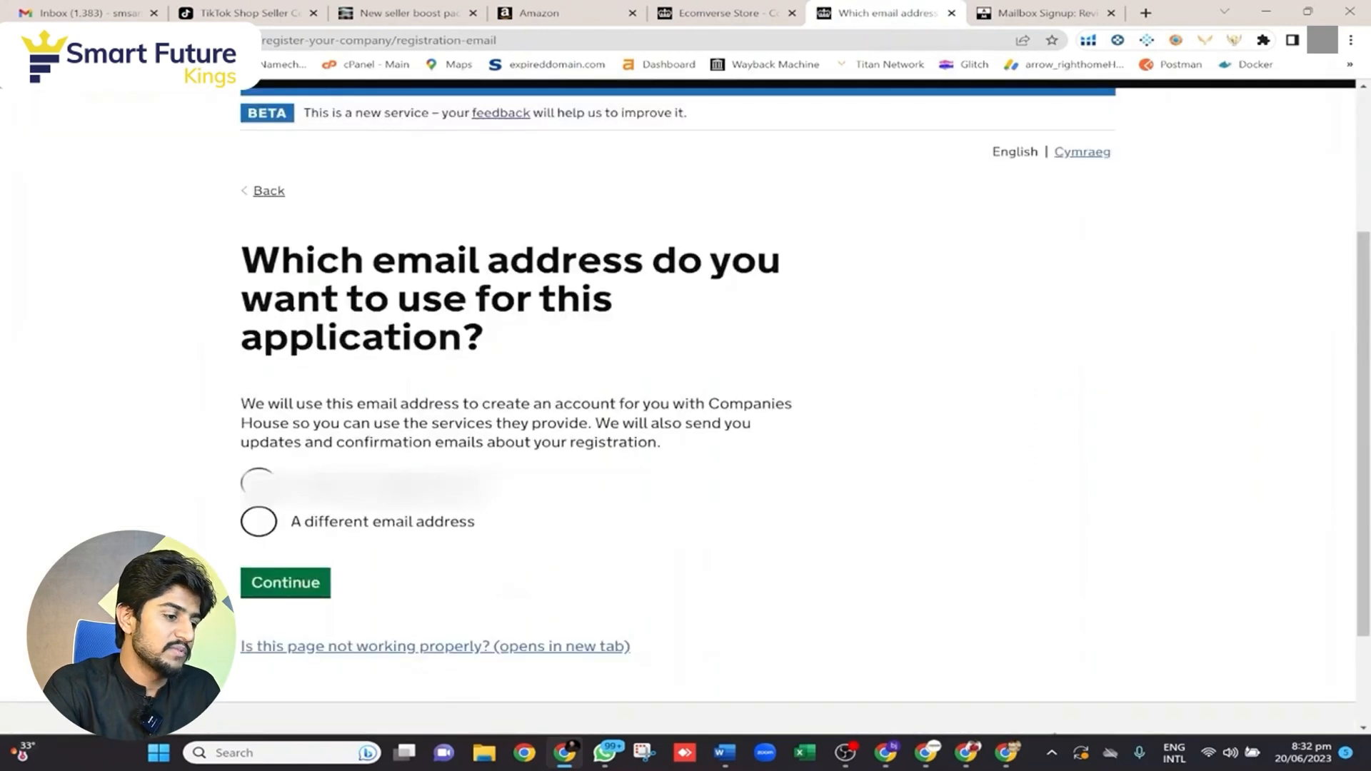
{"action": "left_click", "coordinate": [258, 484]}
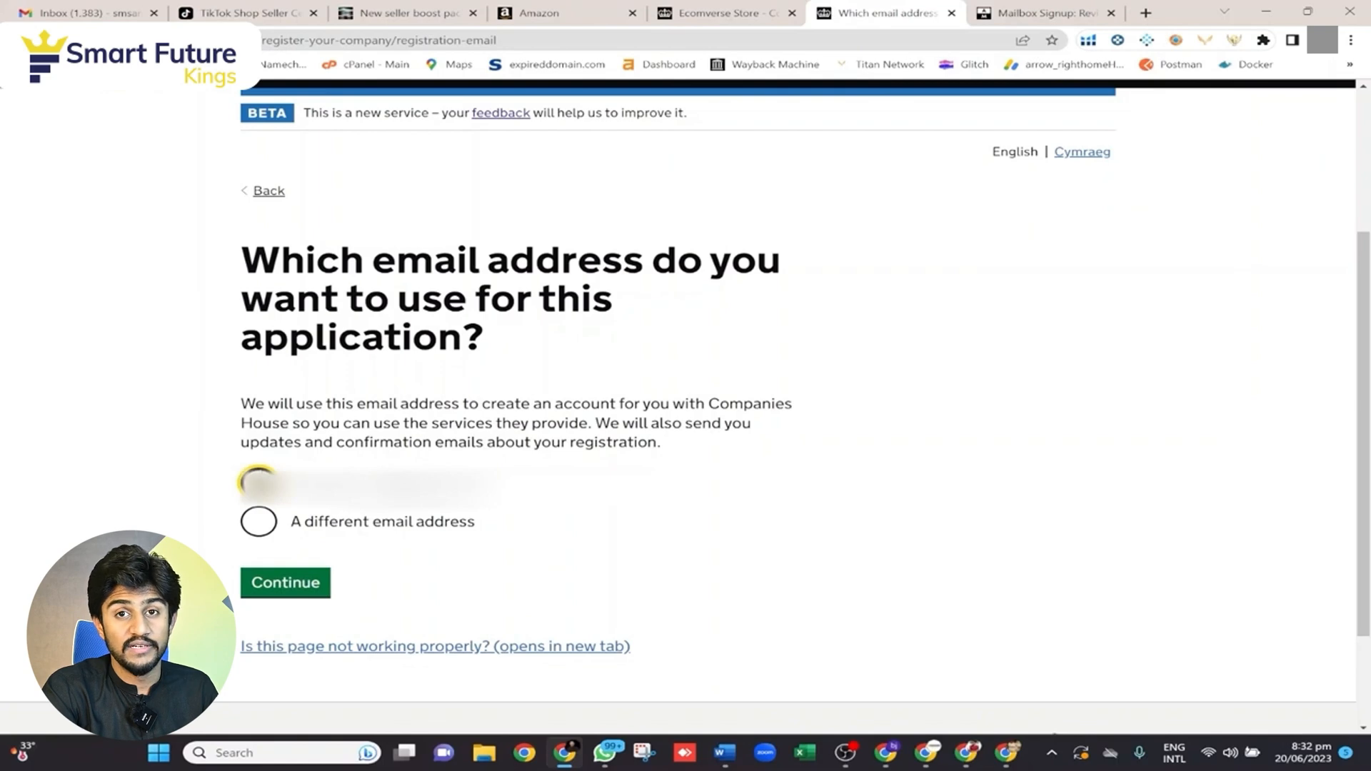
{"action": "scroll", "coordinate": [285, 486], "scroll_direction": "down", "scroll_amount": 1}
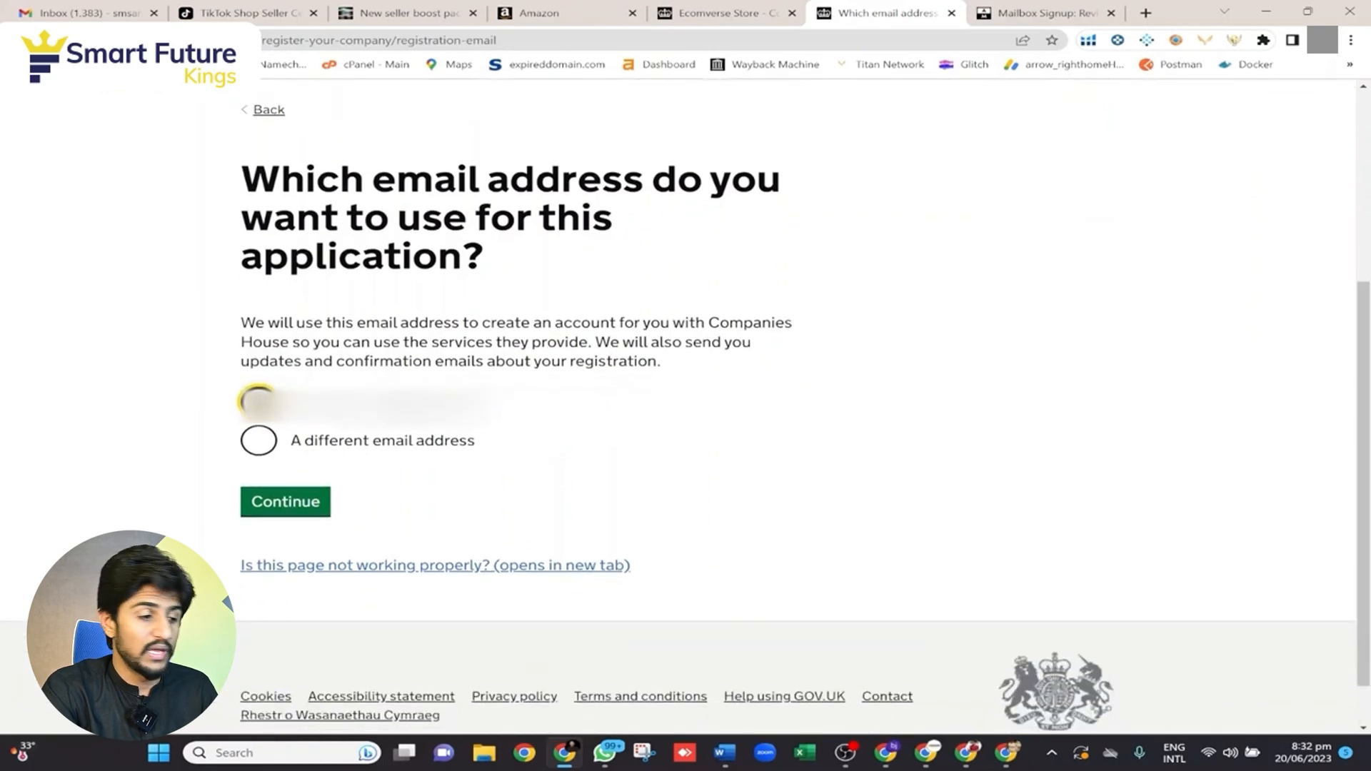
{"action": "left_click", "coordinate": [287, 505]}
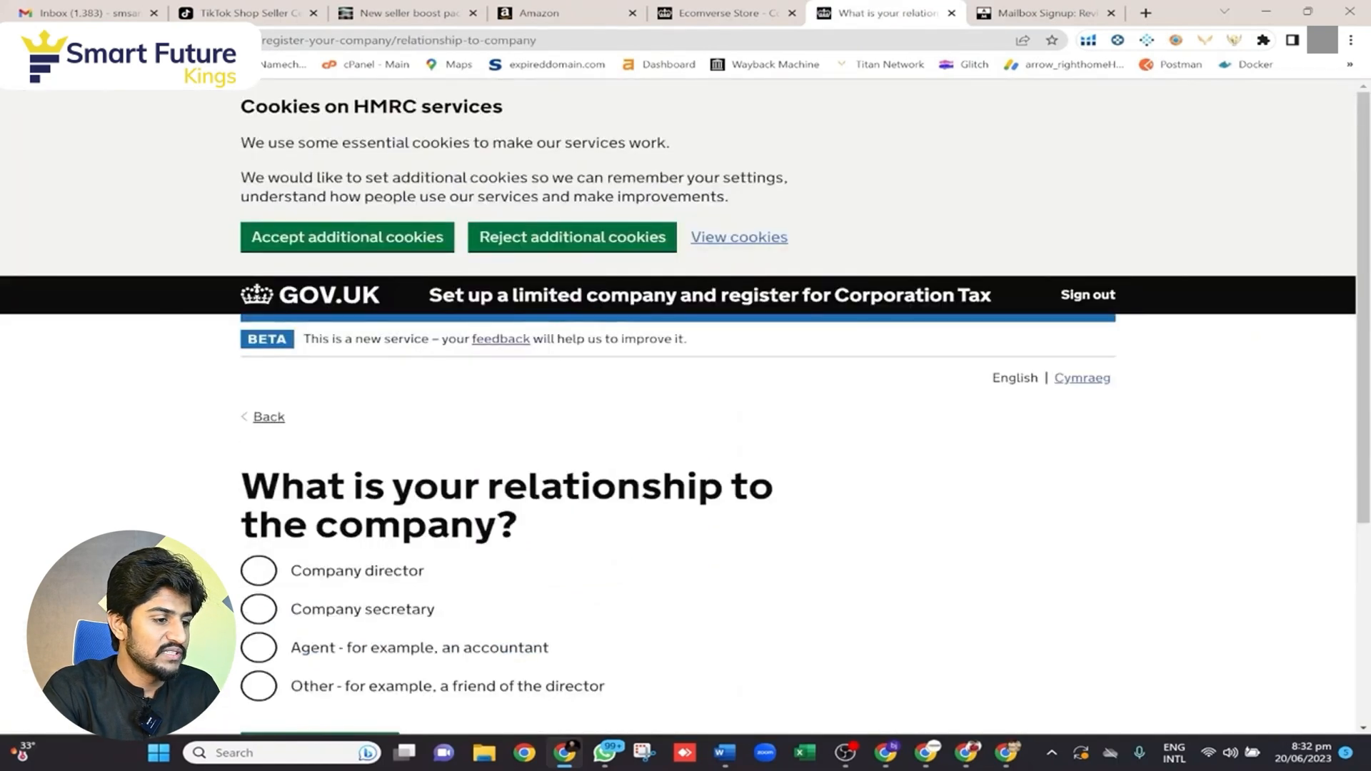
Save Company director as your relationship to the company.
{"action": "scroll", "coordinate": [352, 476], "scroll_direction": "down", "scroll_amount": 2}
{"action": "scroll", "coordinate": [352, 477], "scroll_direction": "down", "scroll_amount": 1}
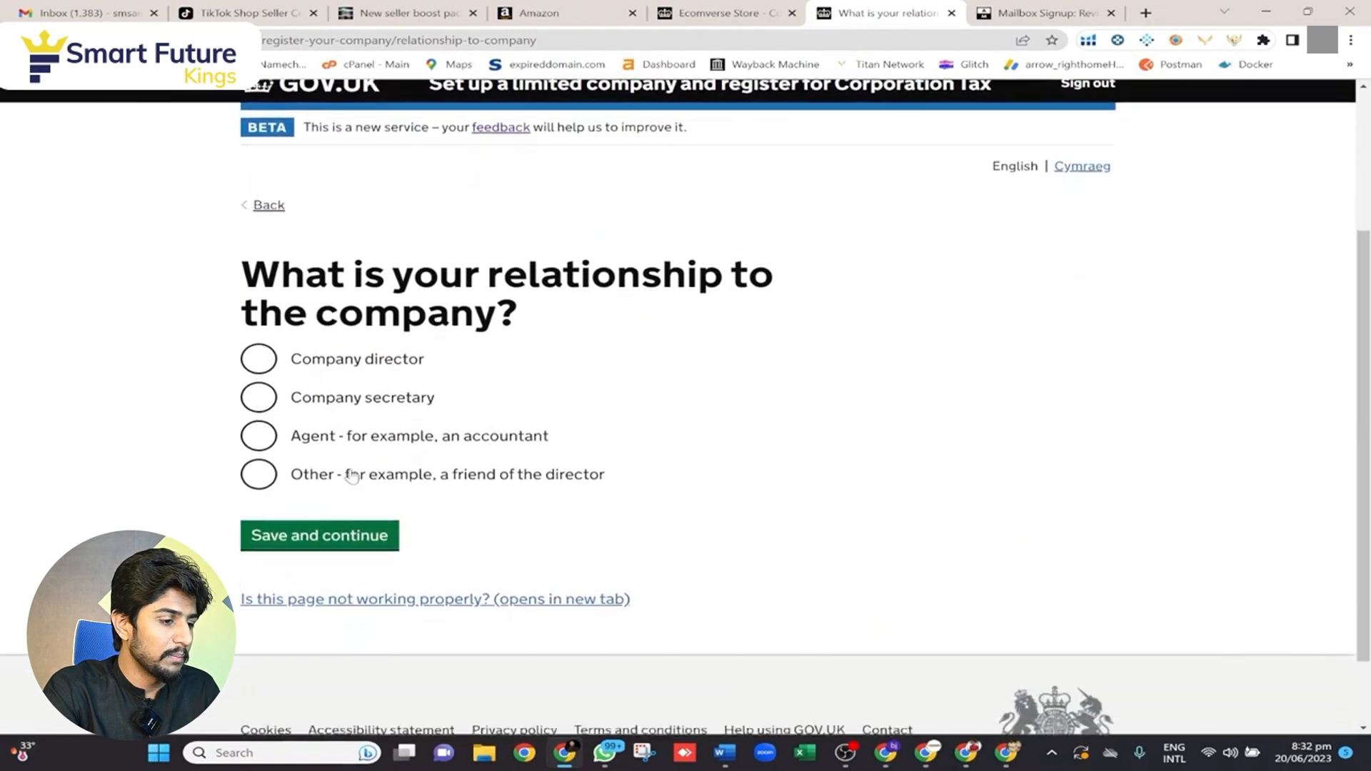
{"action": "left_click", "coordinate": [259, 357]}
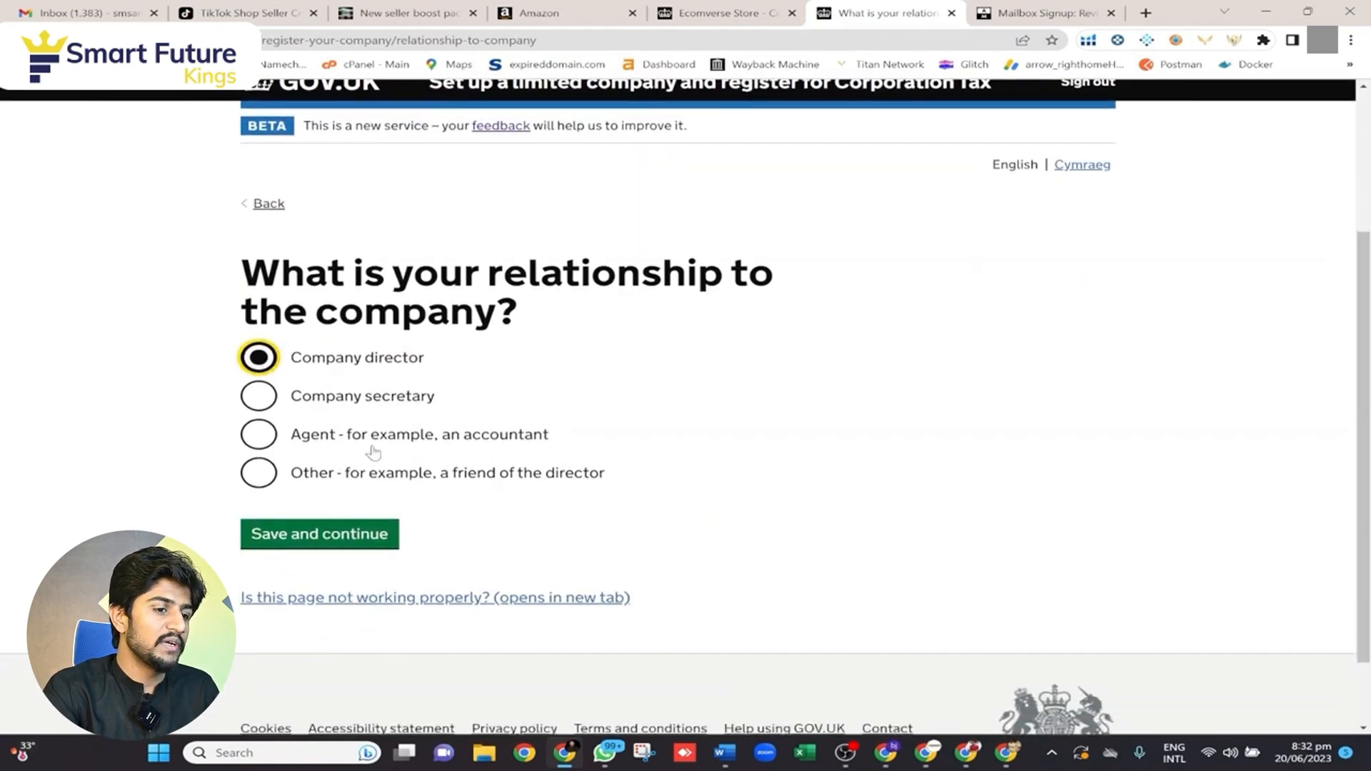
{"action": "left_click", "coordinate": [364, 544]}
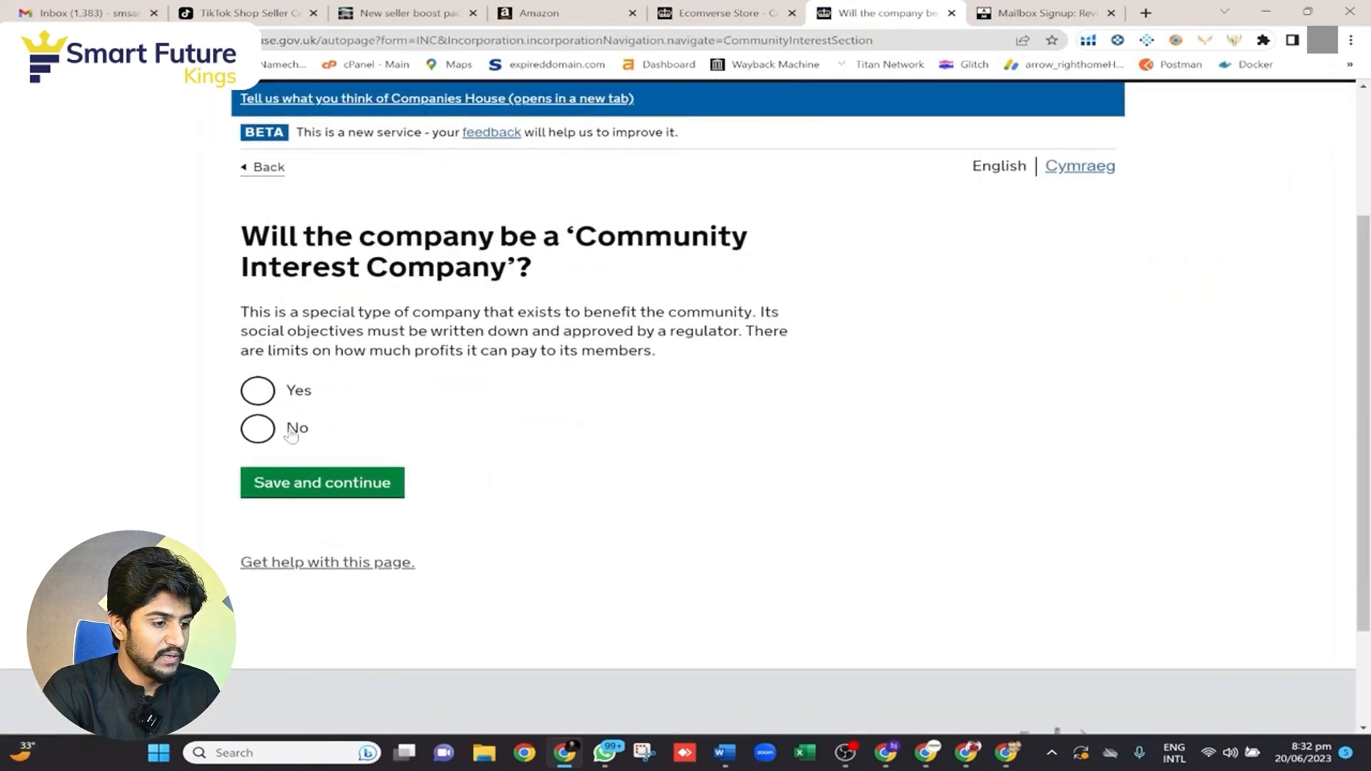
Answer No to Community Interest Company and save Limited by shares as the company type.
{"action": "left_click", "coordinate": [258, 431]}
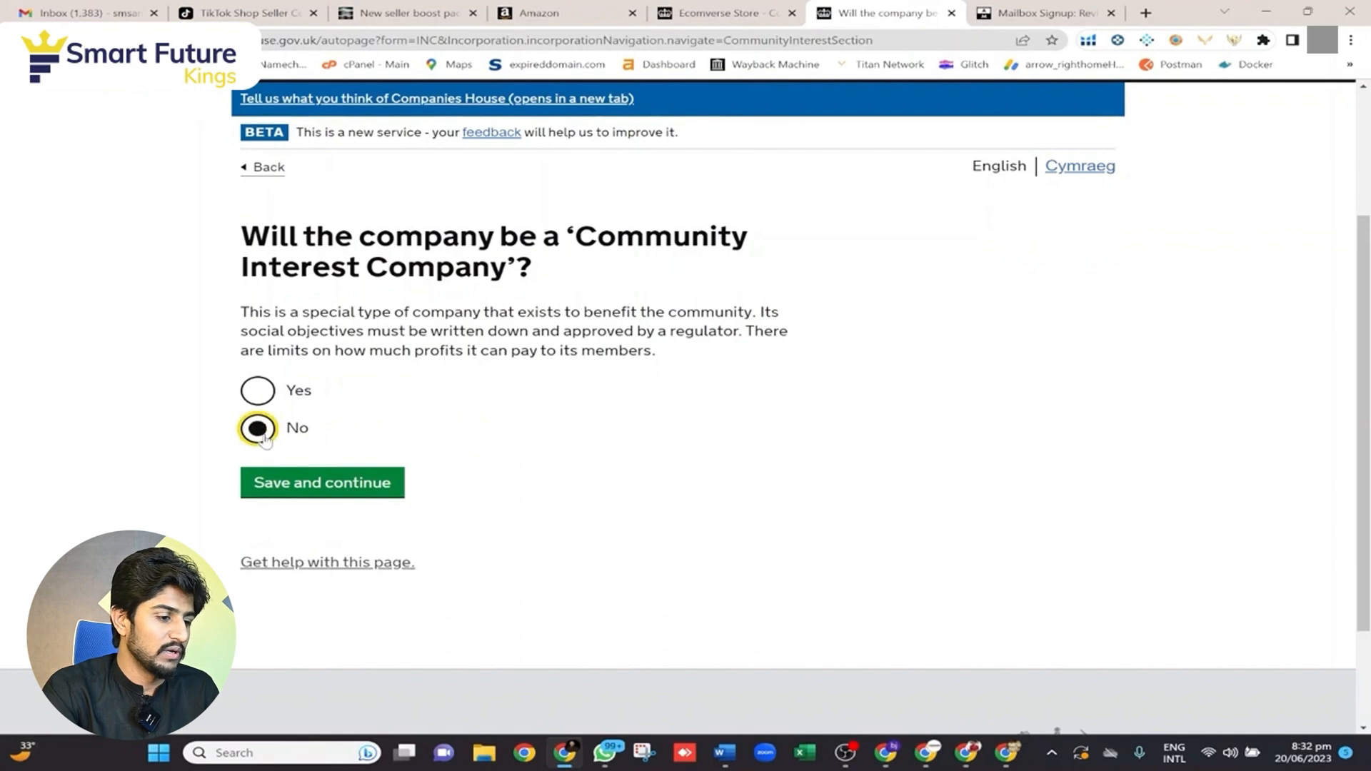
{"action": "left_click", "coordinate": [340, 485]}
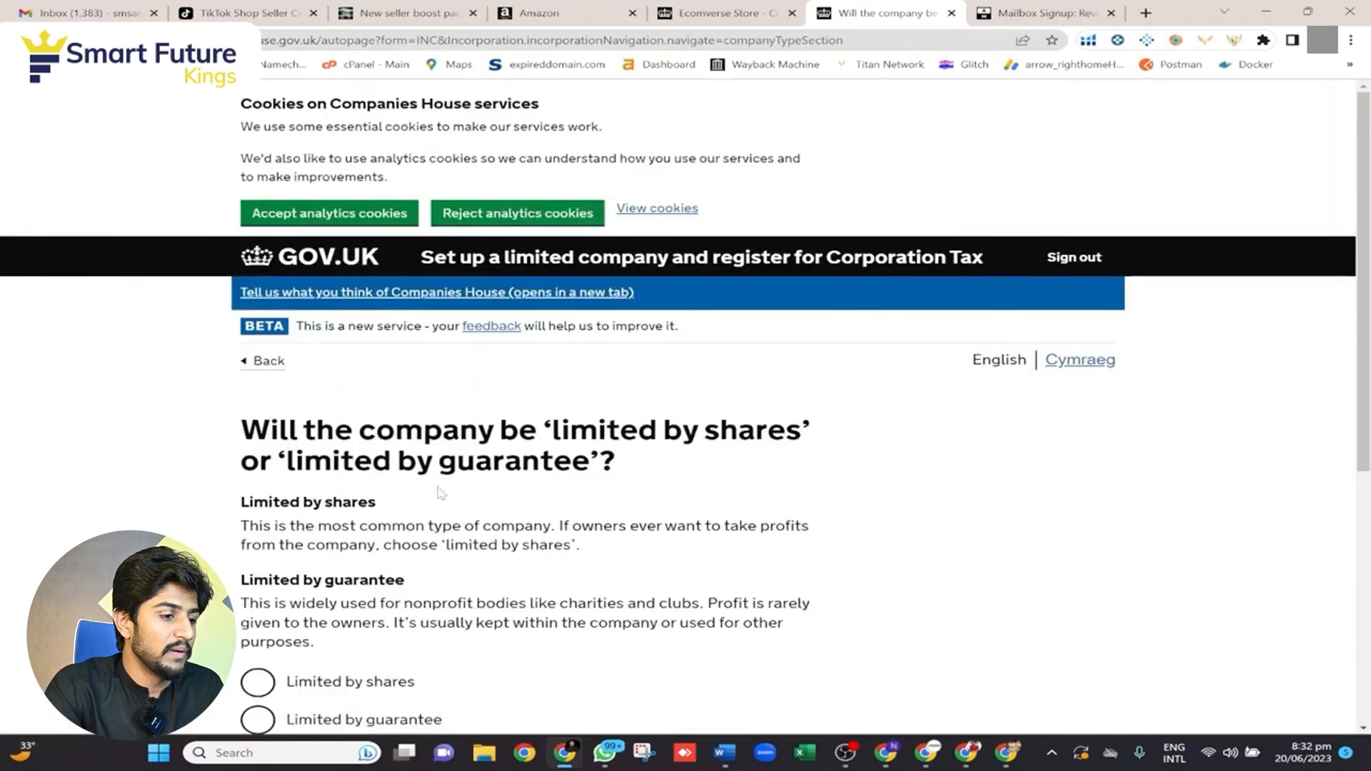
{"action": "scroll", "coordinate": [477, 492], "scroll_direction": "down", "scroll_amount": 1}
{"action": "scroll", "coordinate": [477, 491], "scroll_direction": "down", "scroll_amount": 1}
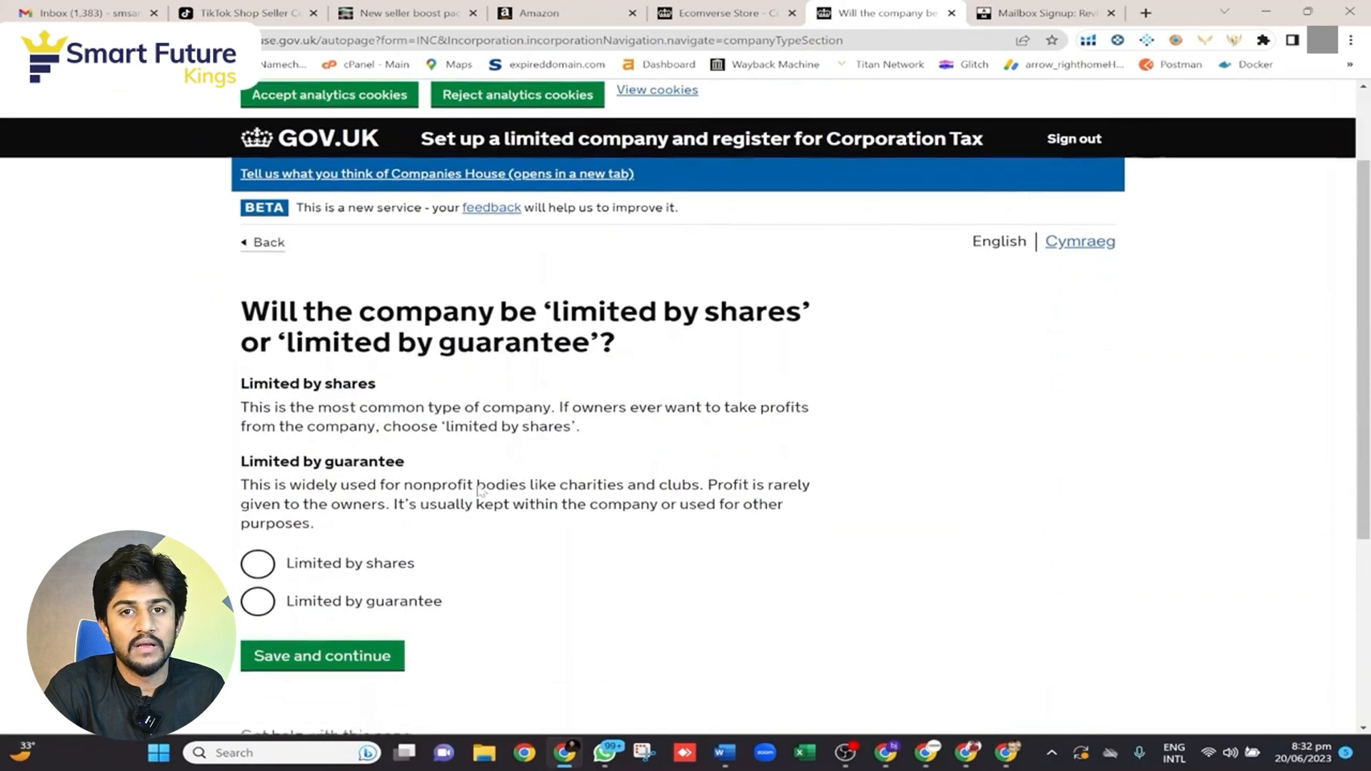
{"action": "left_click", "coordinate": [265, 488]}
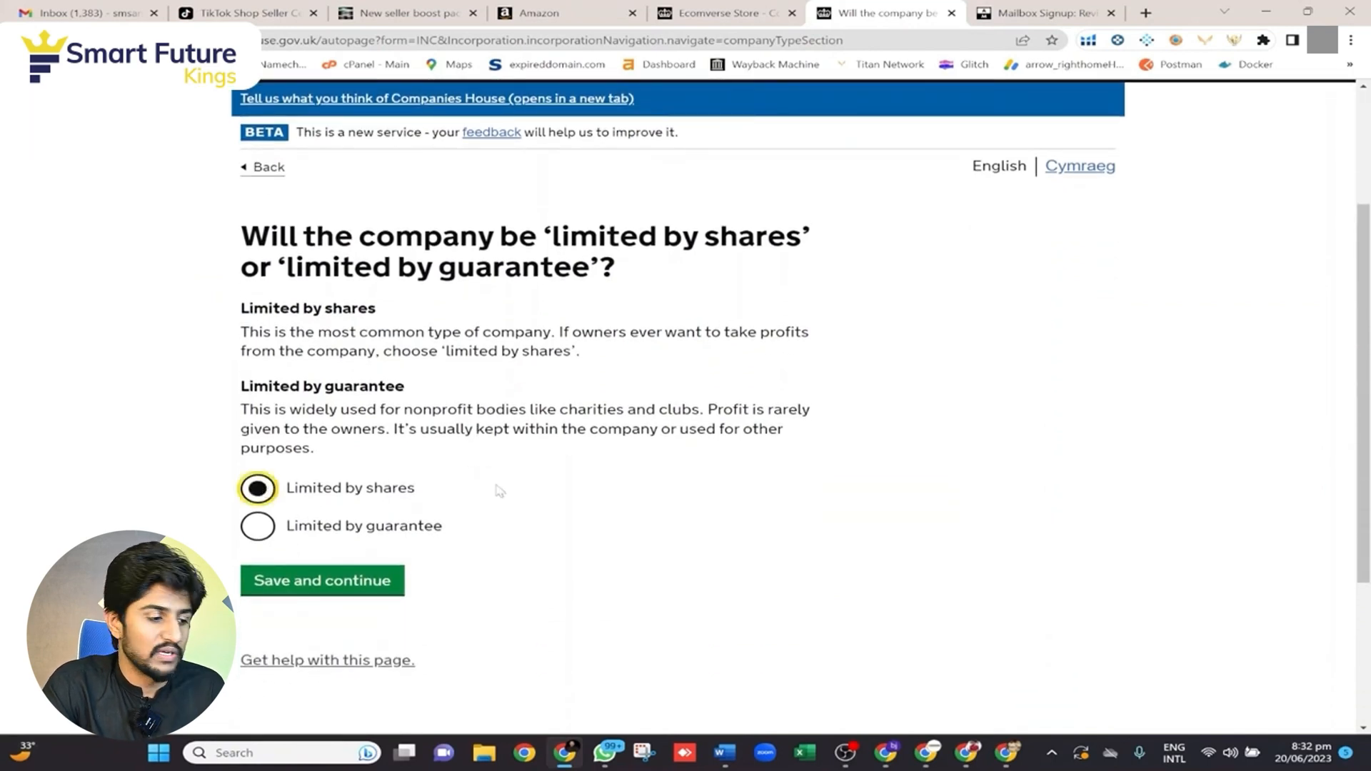
{"action": "left_click", "coordinate": [363, 582]}
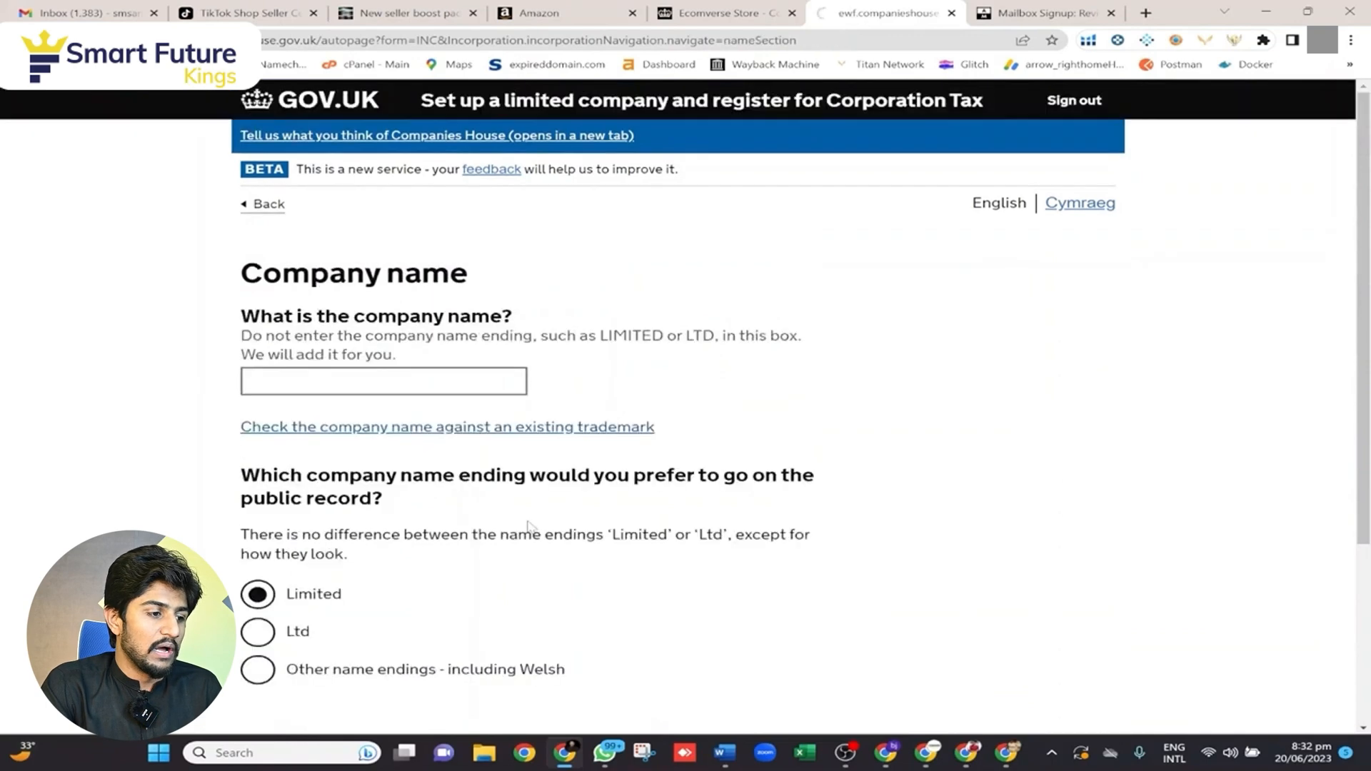
Copy 'Ecomverse Store' from the name checker into the company name, choose the Ltd ending, and save.
{"action": "scroll", "coordinate": [530, 527], "scroll_direction": "down", "scroll_amount": 2}
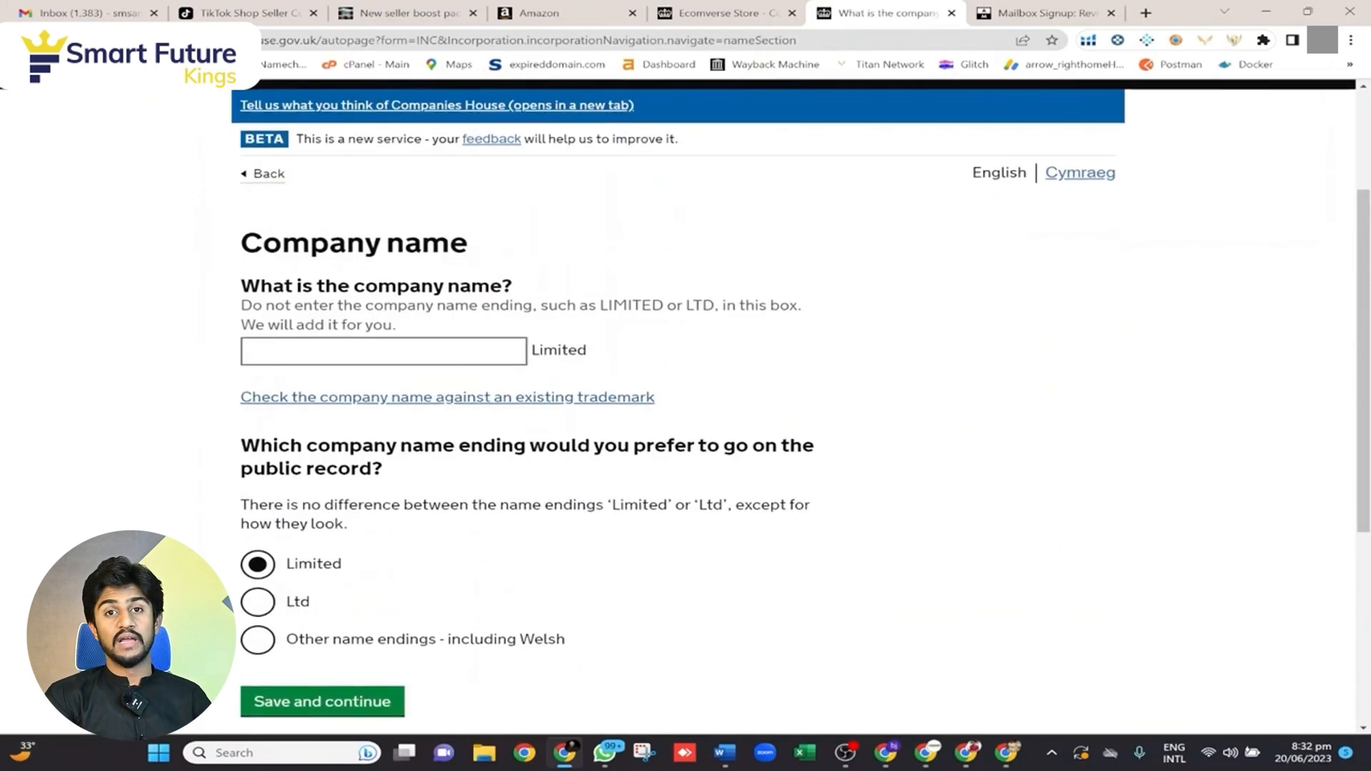
{"action": "left_click", "coordinate": [384, 352]}
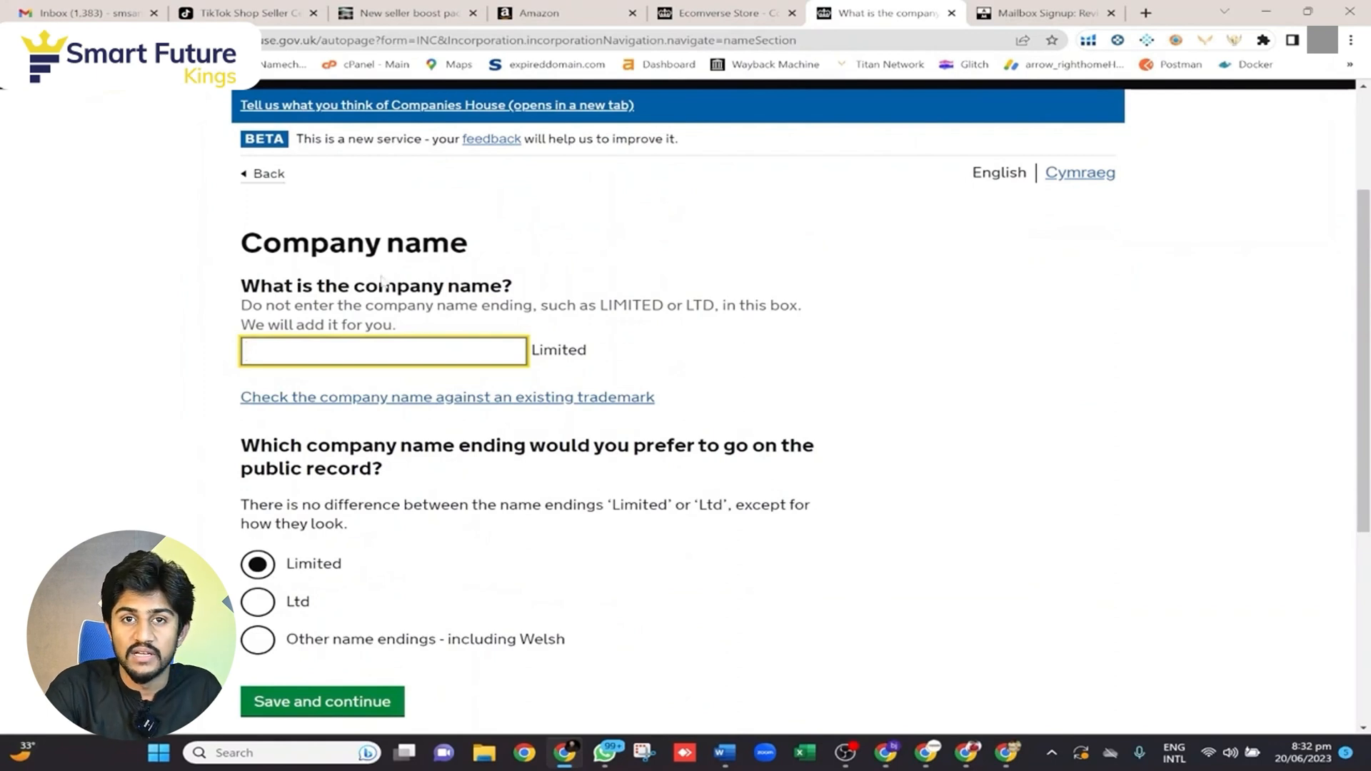
{"action": "left_click", "coordinate": [717, 13]}
{"action": "triple_click", "coordinate": [343, 314]}
{"action": "key", "text": "ctrl+c"}
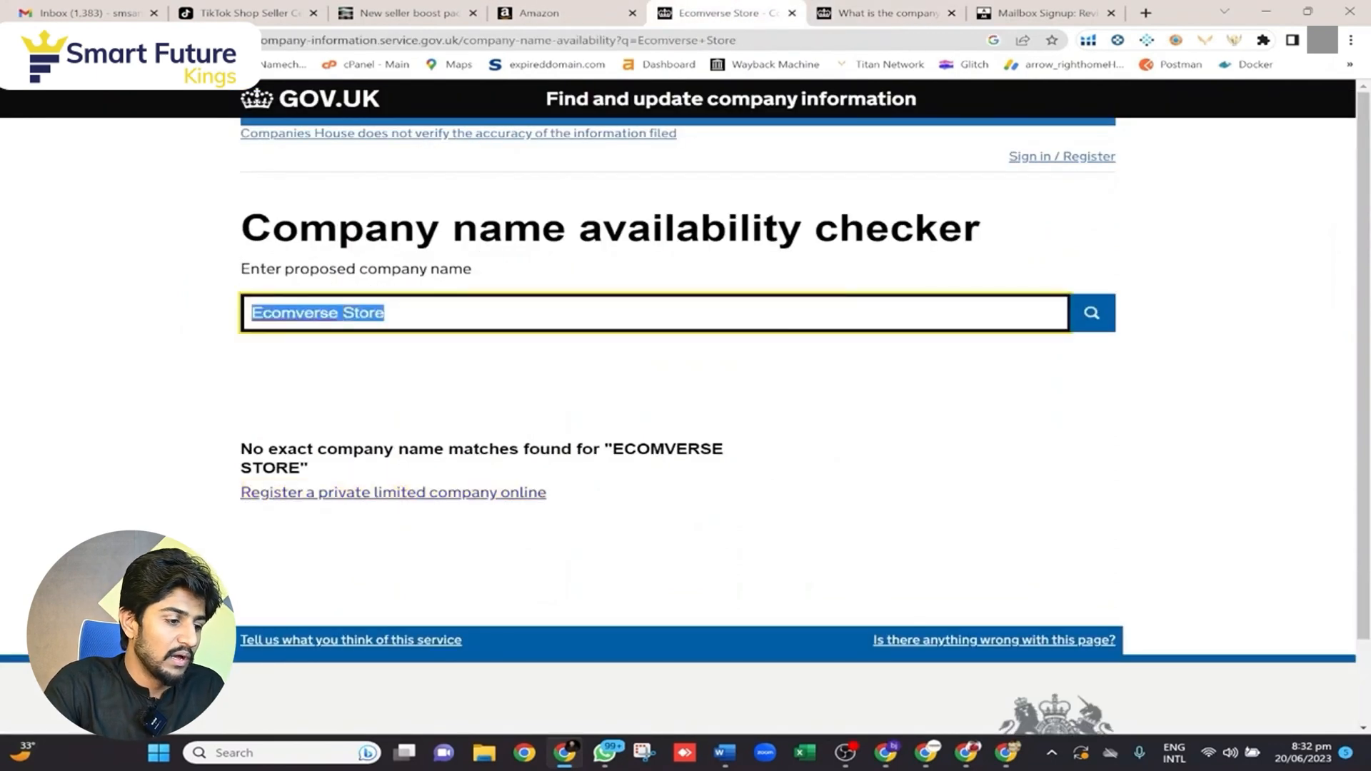
{"action": "left_click", "coordinate": [885, 13]}
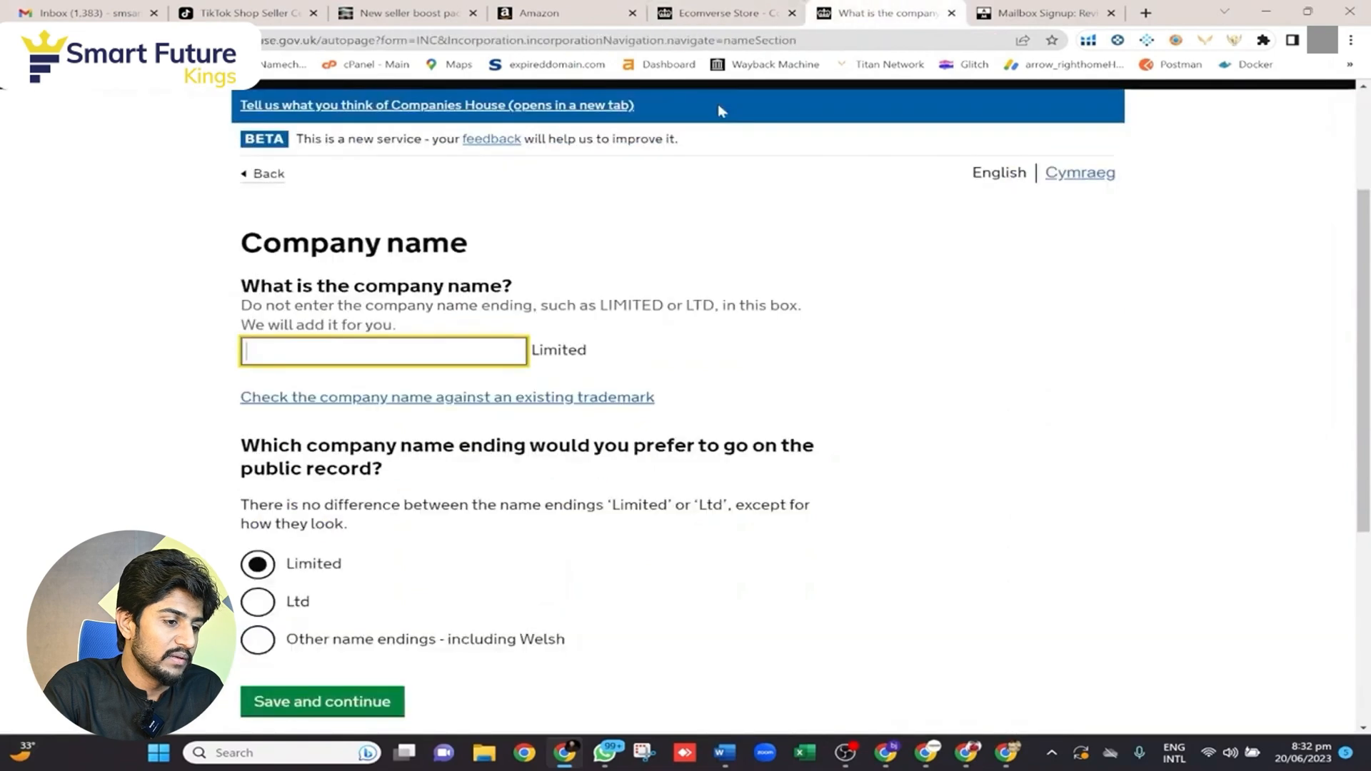
{"action": "key", "text": "ctrl+v"}
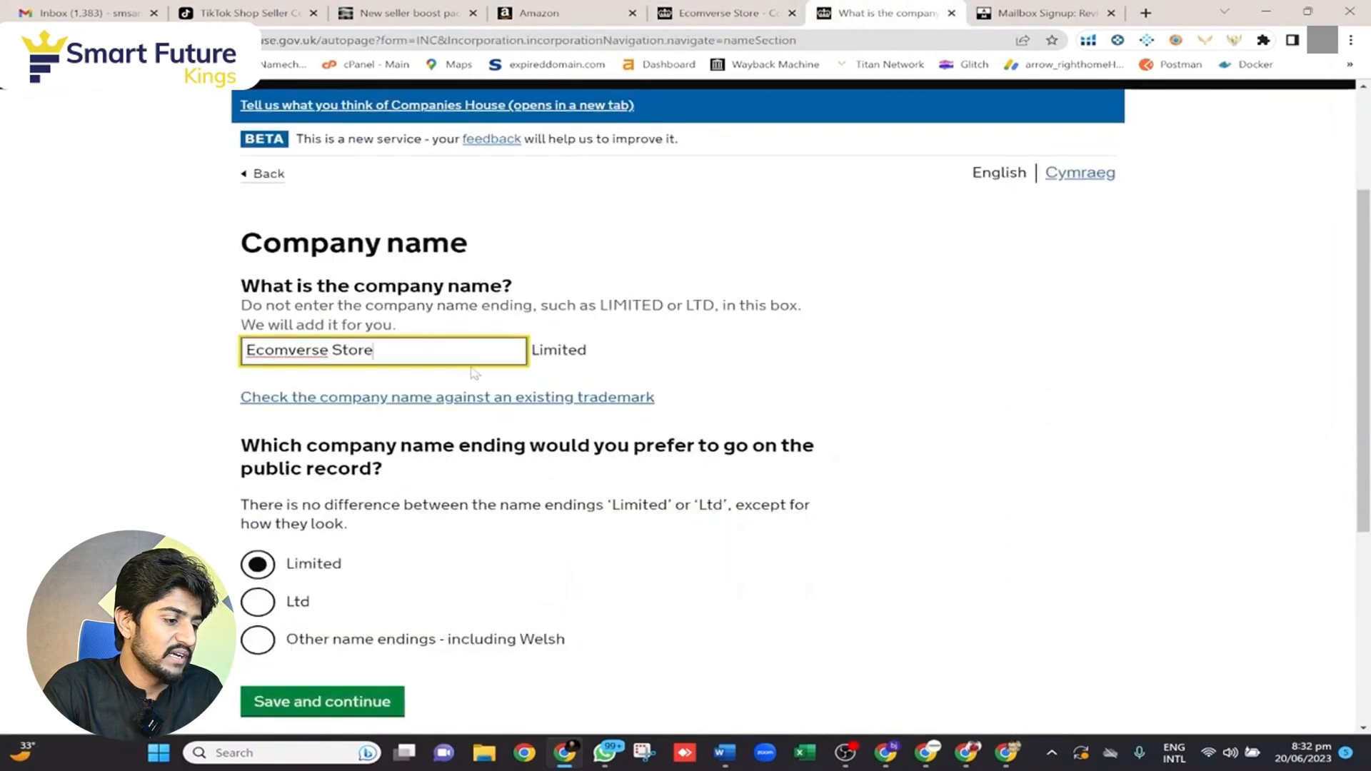
{"action": "scroll", "coordinate": [475, 371], "scroll_direction": "down", "scroll_amount": 2}
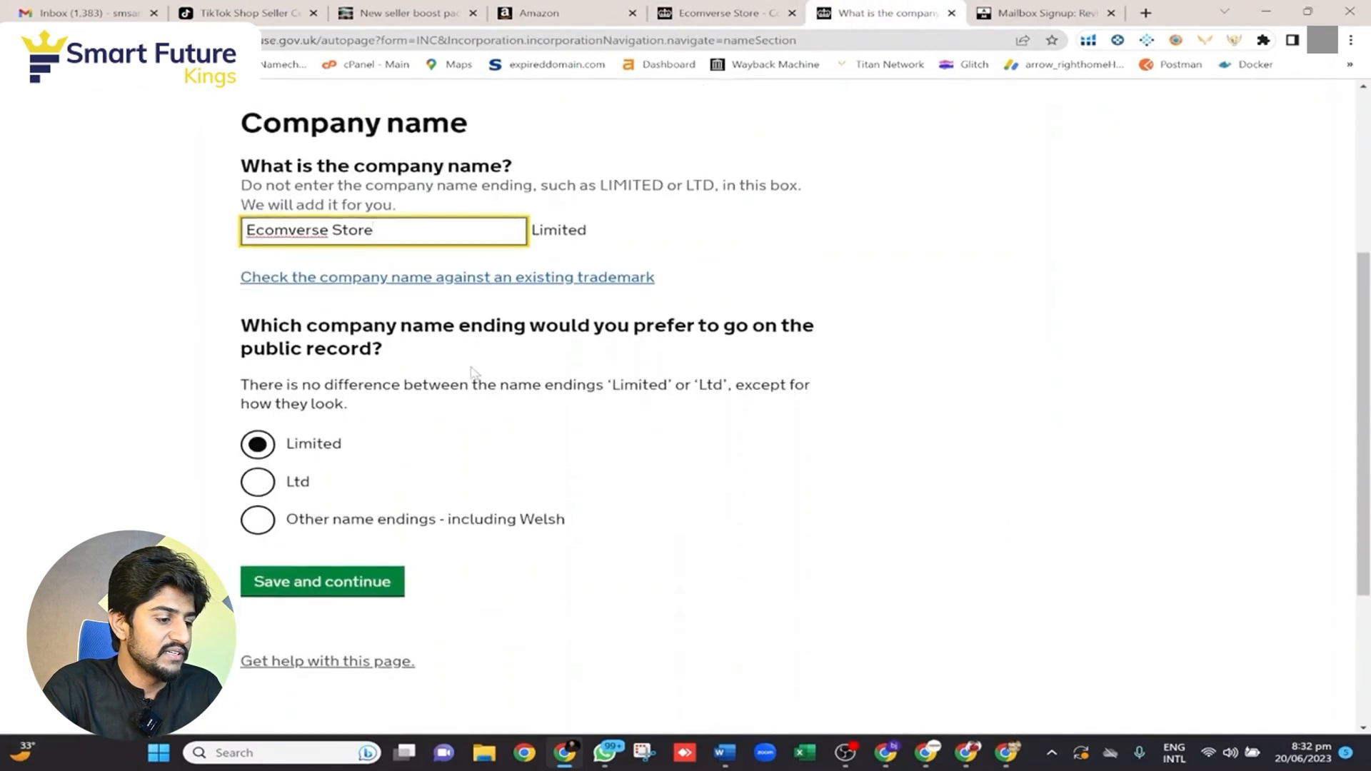
{"action": "left_click", "coordinate": [261, 486]}
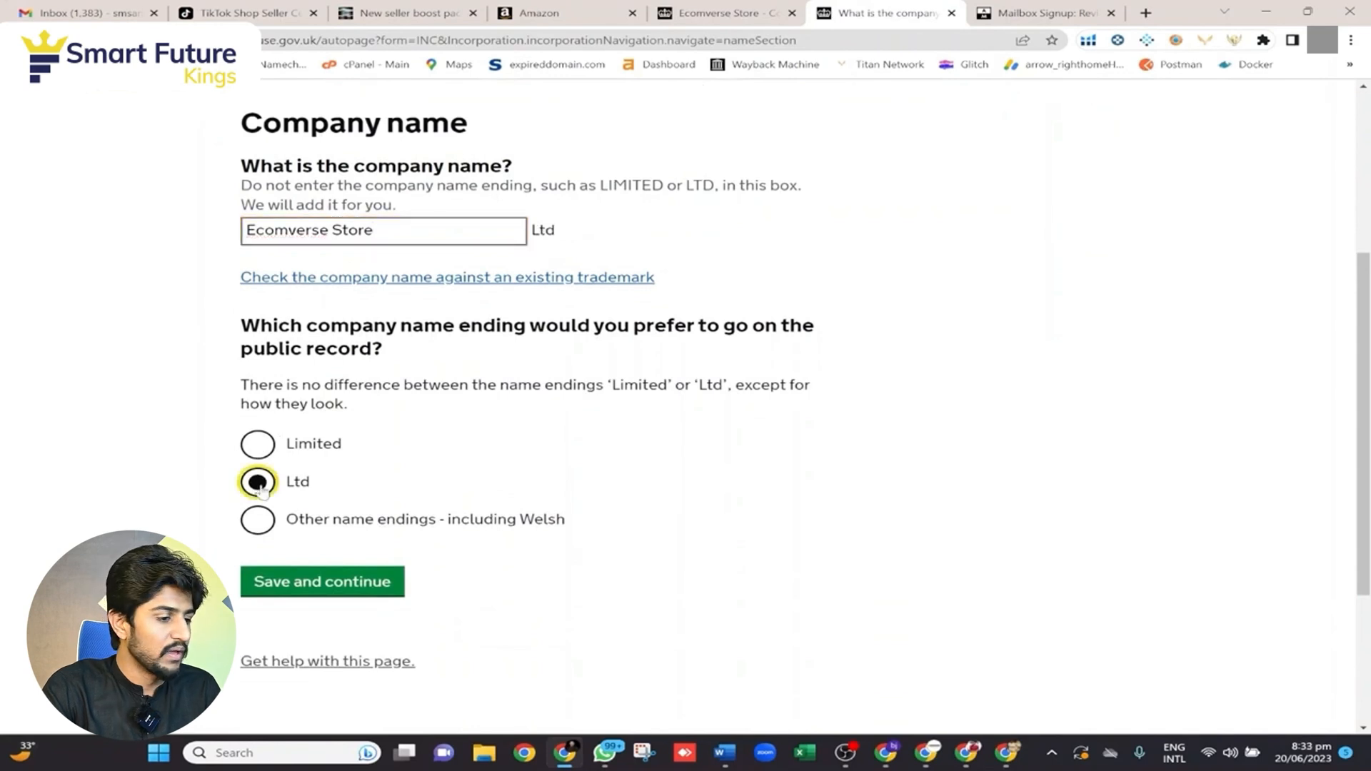
{"action": "left_click", "coordinate": [344, 583]}
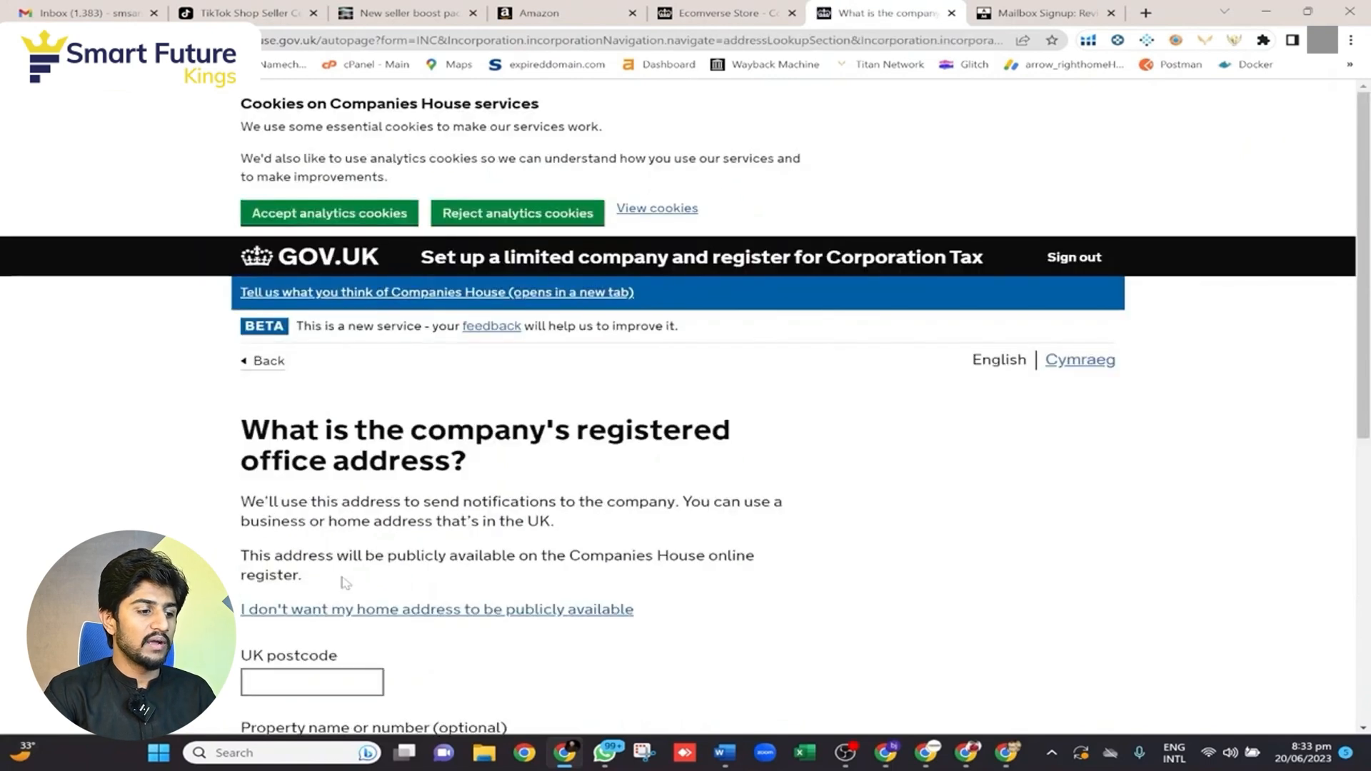
Scroll down the registered office address page and open a new blank browser tab.
{"action": "scroll", "coordinate": [429, 529], "scroll_direction": "down", "scroll_amount": 1}
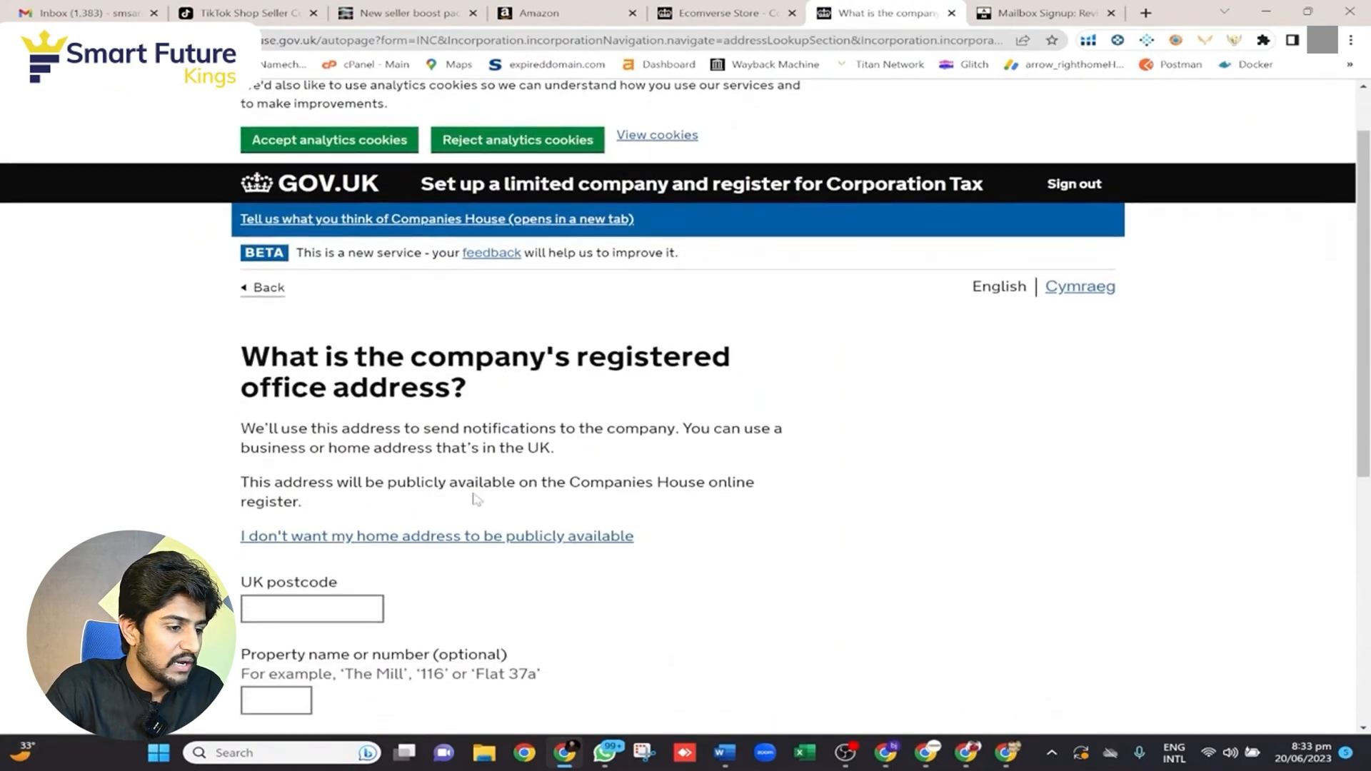
{"action": "scroll", "coordinate": [477, 499], "scroll_direction": "down", "scroll_amount": 1}
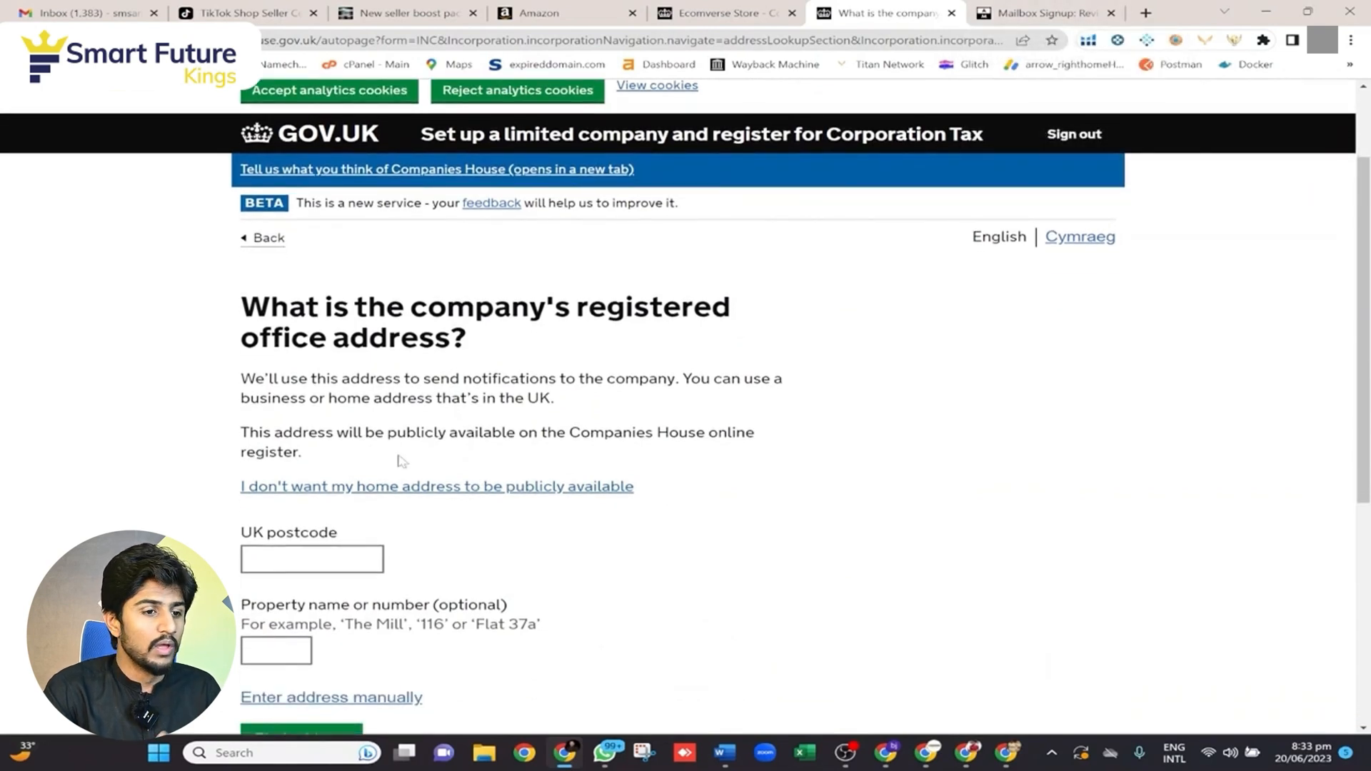
{"action": "left_click", "coordinate": [1145, 13]}
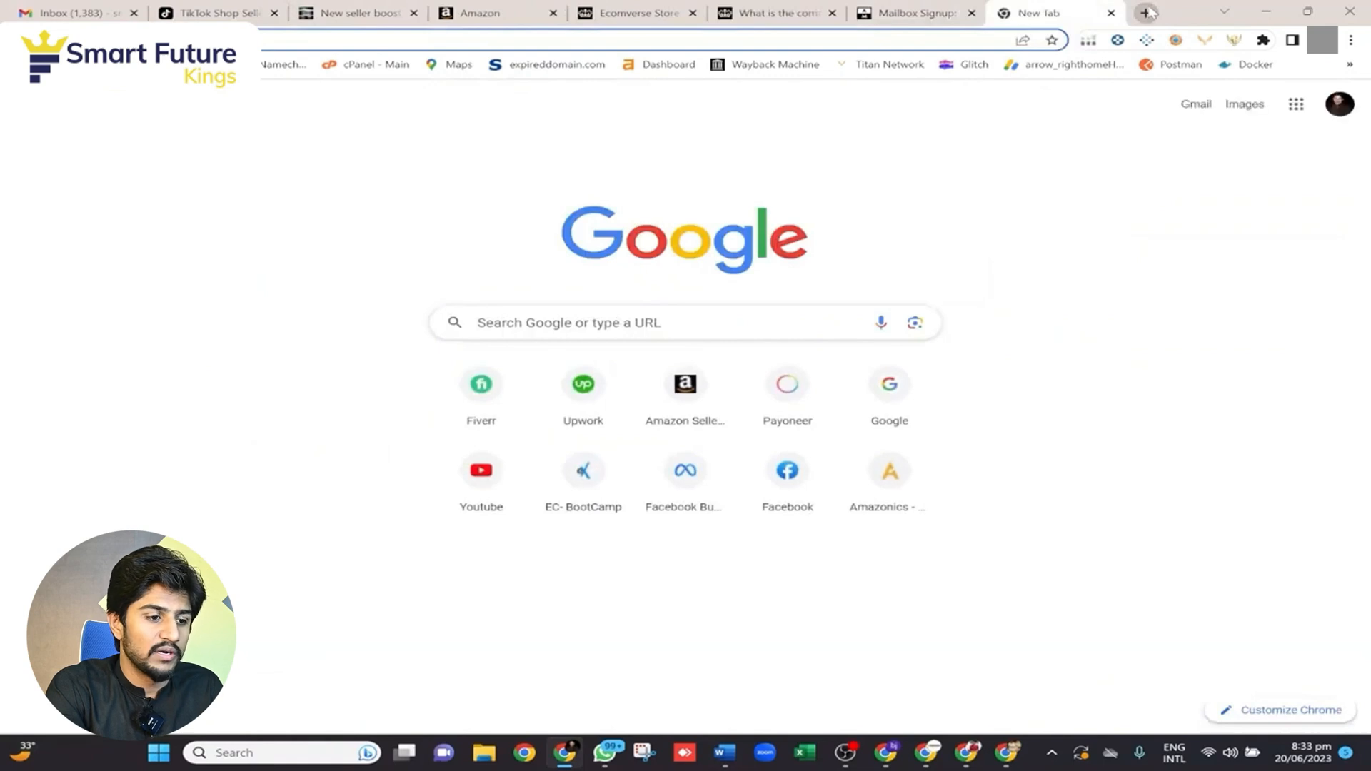
Go to the AddressZone website and browse its business address packages.
{"action": "type", "text": "addre"}
{"action": "key", "text": "Return"}
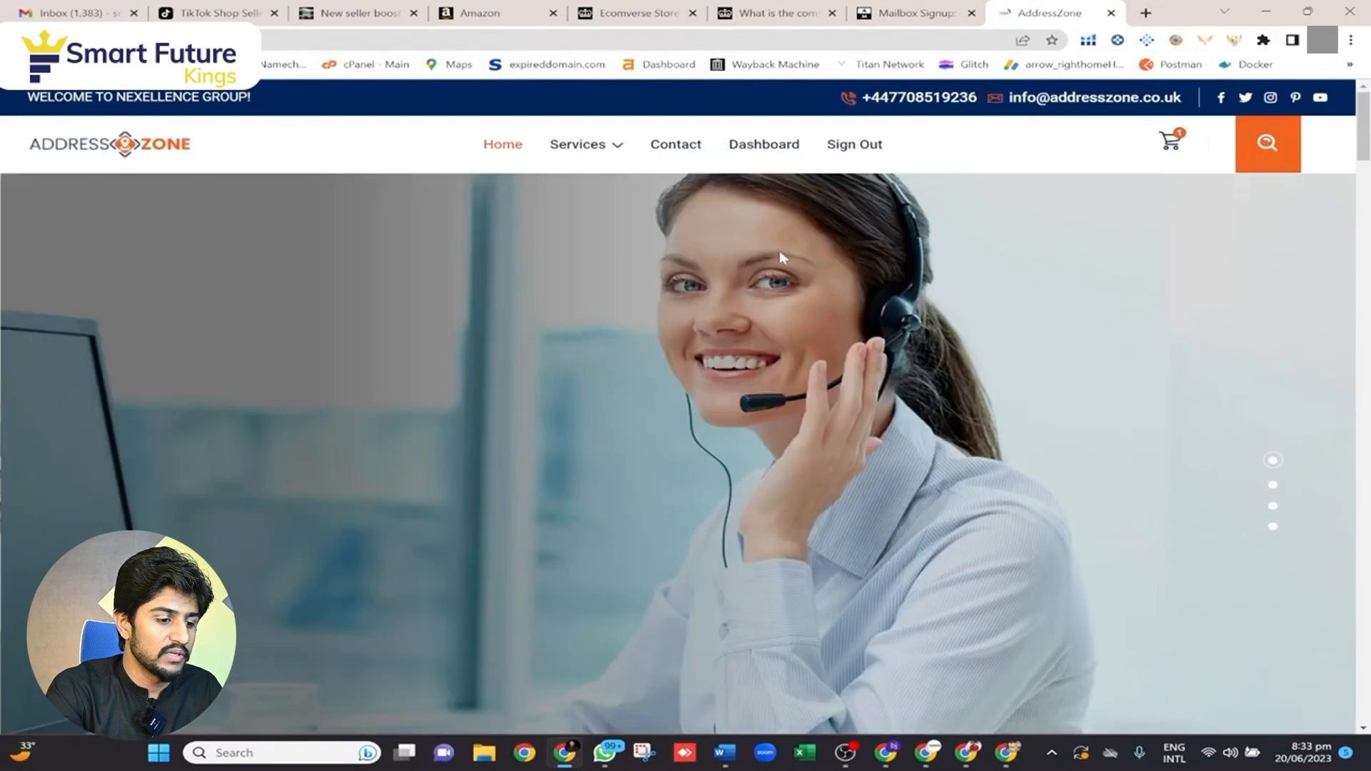
{"action": "scroll", "coordinate": [780, 253], "scroll_direction": "down", "scroll_amount": 3}
{"action": "scroll", "coordinate": [782, 257], "scroll_direction": "down", "scroll_amount": 10}
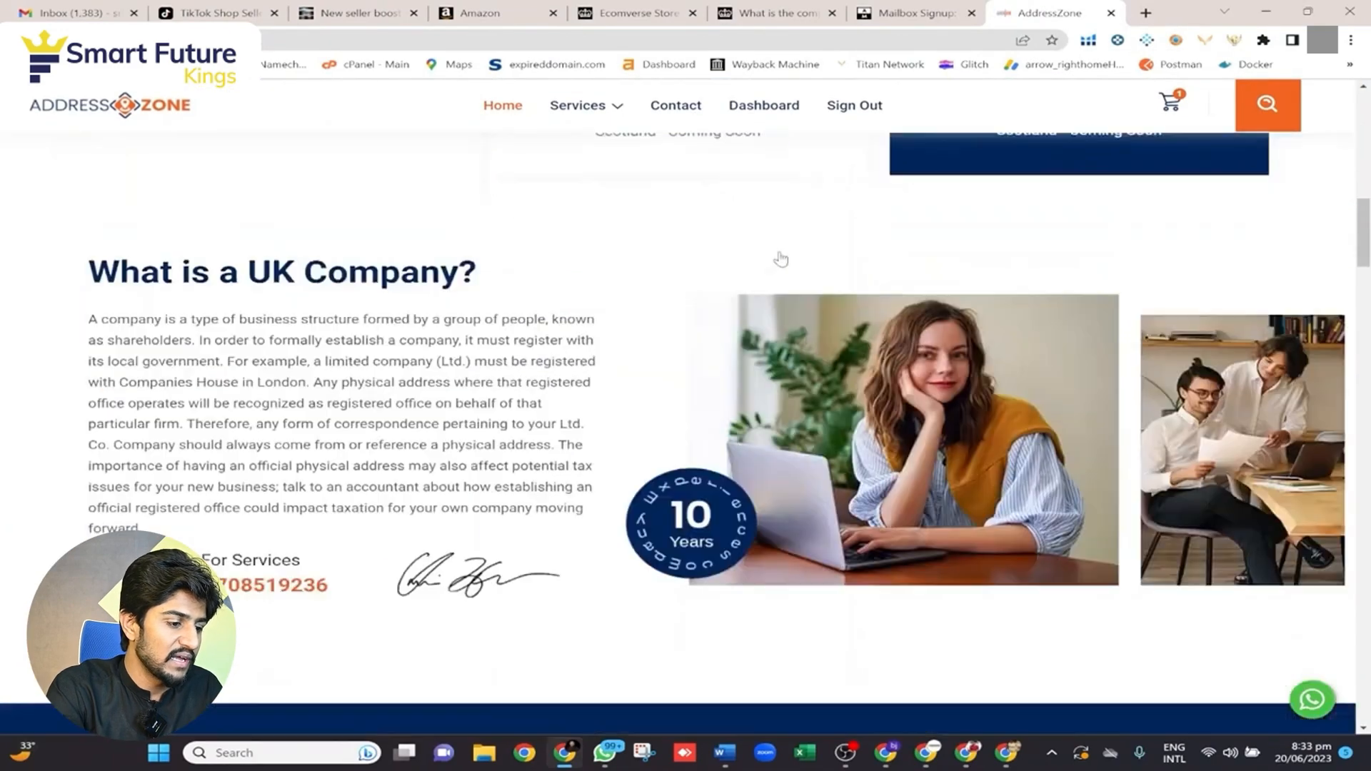
{"action": "scroll", "coordinate": [783, 257], "scroll_direction": "down", "scroll_amount": 15}
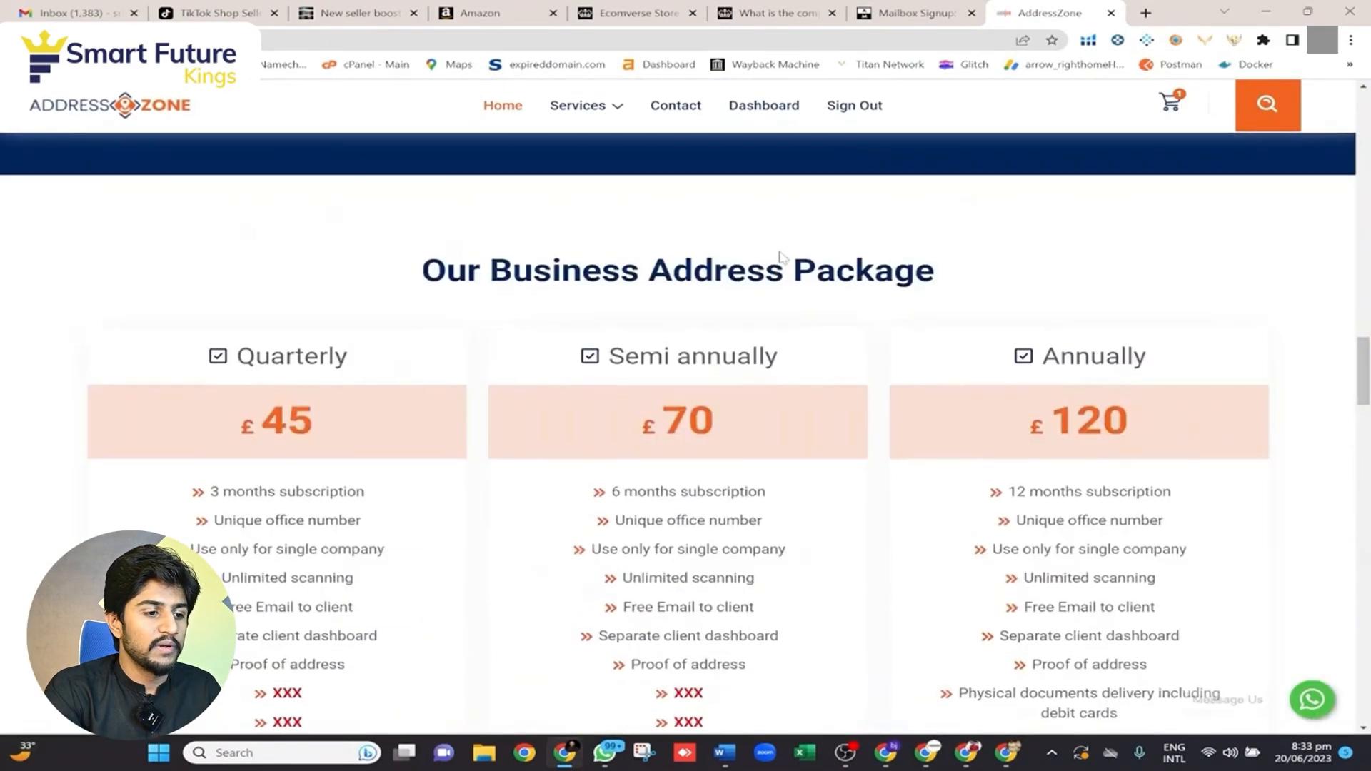
{"action": "scroll", "coordinate": [786, 253], "scroll_direction": "up", "scroll_amount": 2}
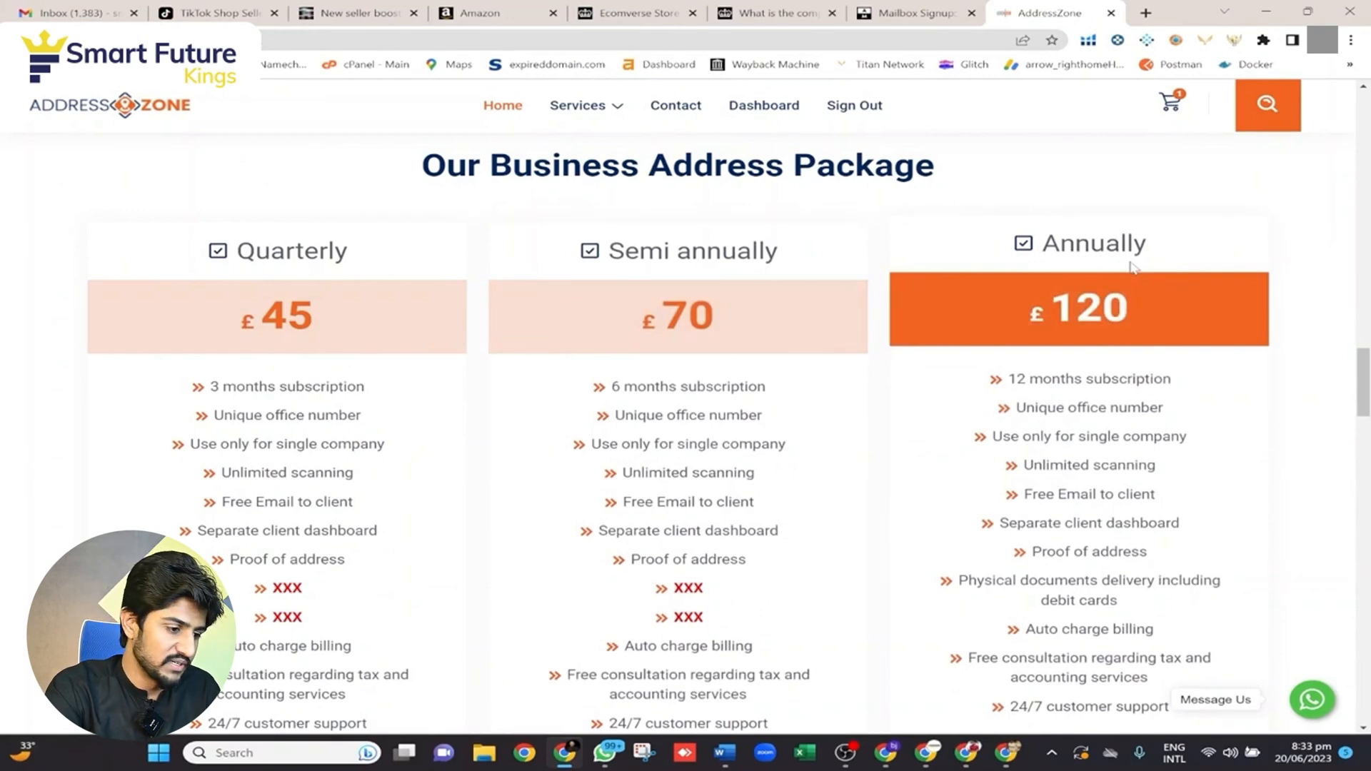
{"action": "scroll", "coordinate": [1130, 267], "scroll_direction": "down", "scroll_amount": 2}
Add the £45.00 Quarterly package to the cart and view the cart.
{"action": "left_click", "coordinate": [305, 651]}
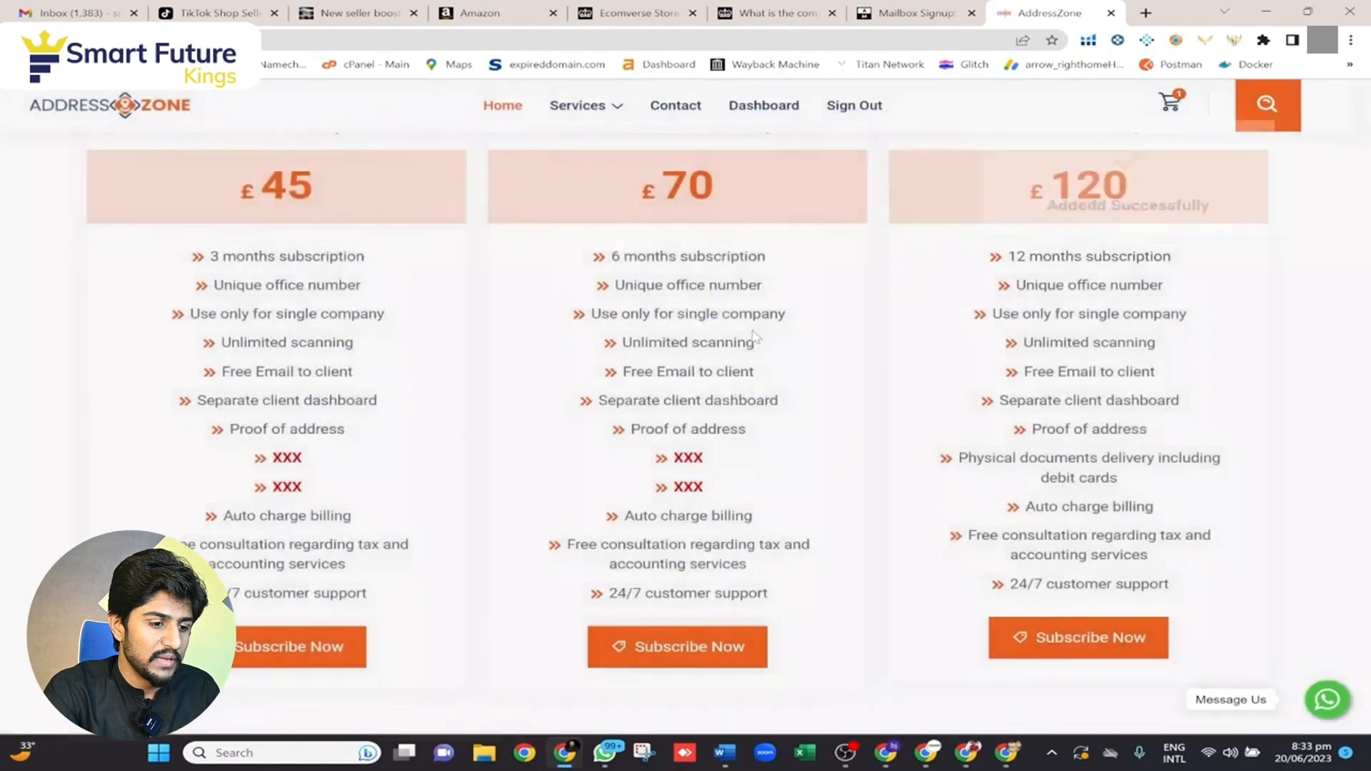
{"action": "scroll", "coordinate": [879, 300], "scroll_direction": "up", "scroll_amount": 2}
{"action": "left_click", "coordinate": [1175, 106]}
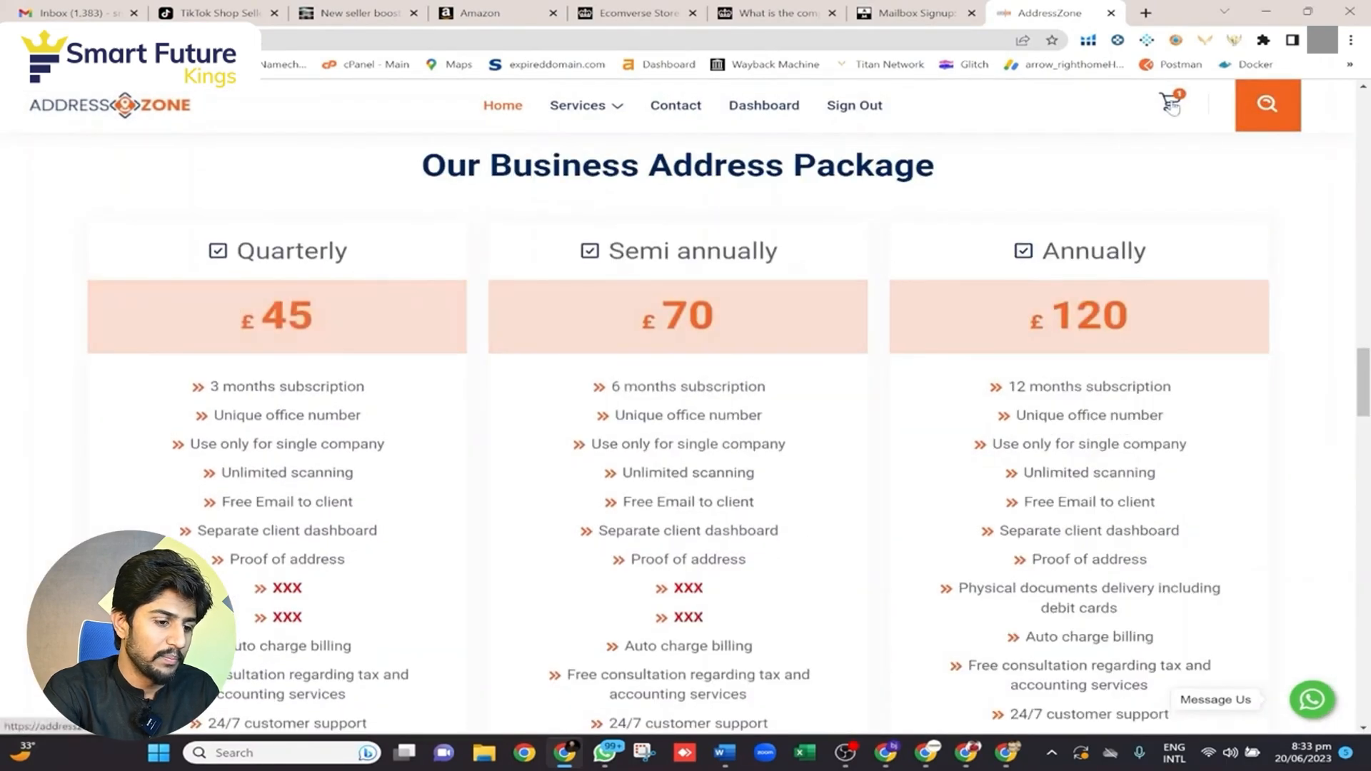
{"action": "scroll", "coordinate": [397, 499], "scroll_direction": "down", "scroll_amount": 4}
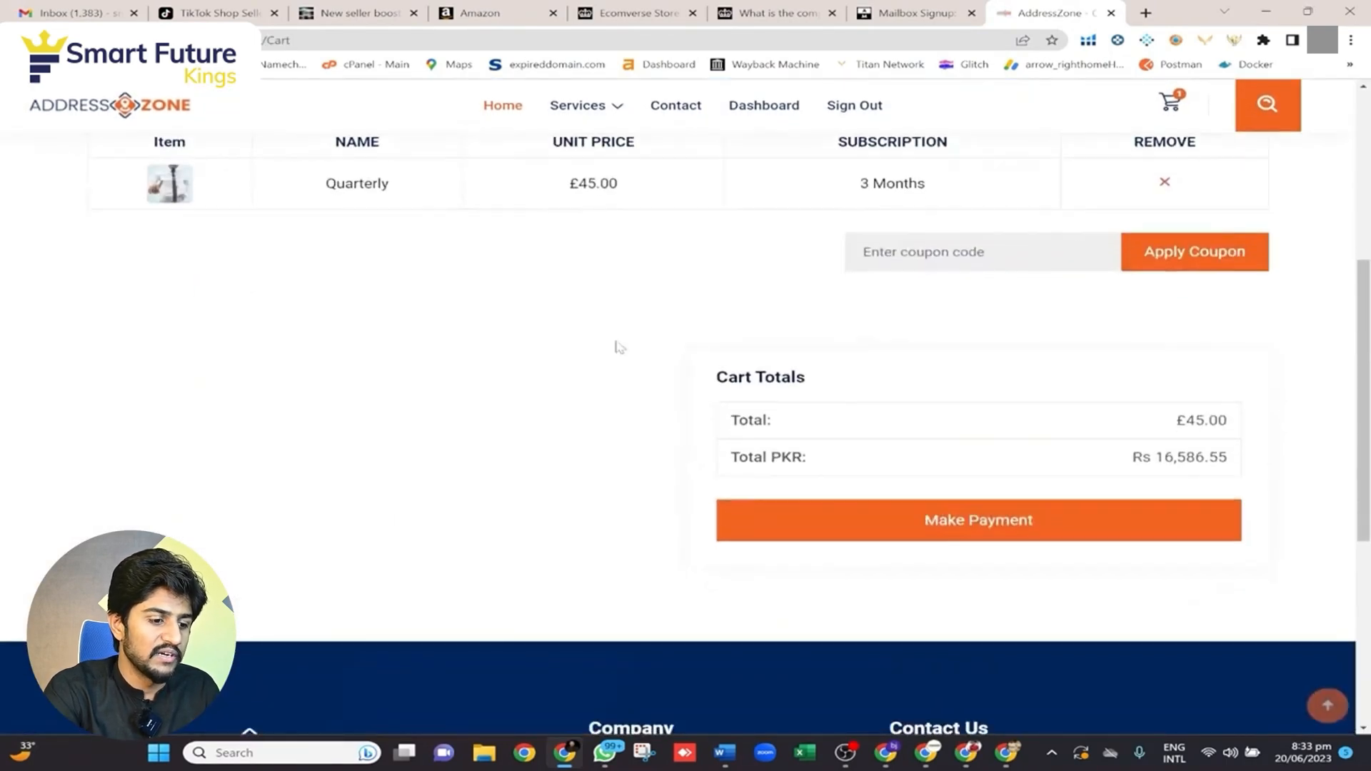
Check out with Direct Bank Transfer as payment and Tyseley as the address location.
{"action": "left_click", "coordinate": [958, 535]}
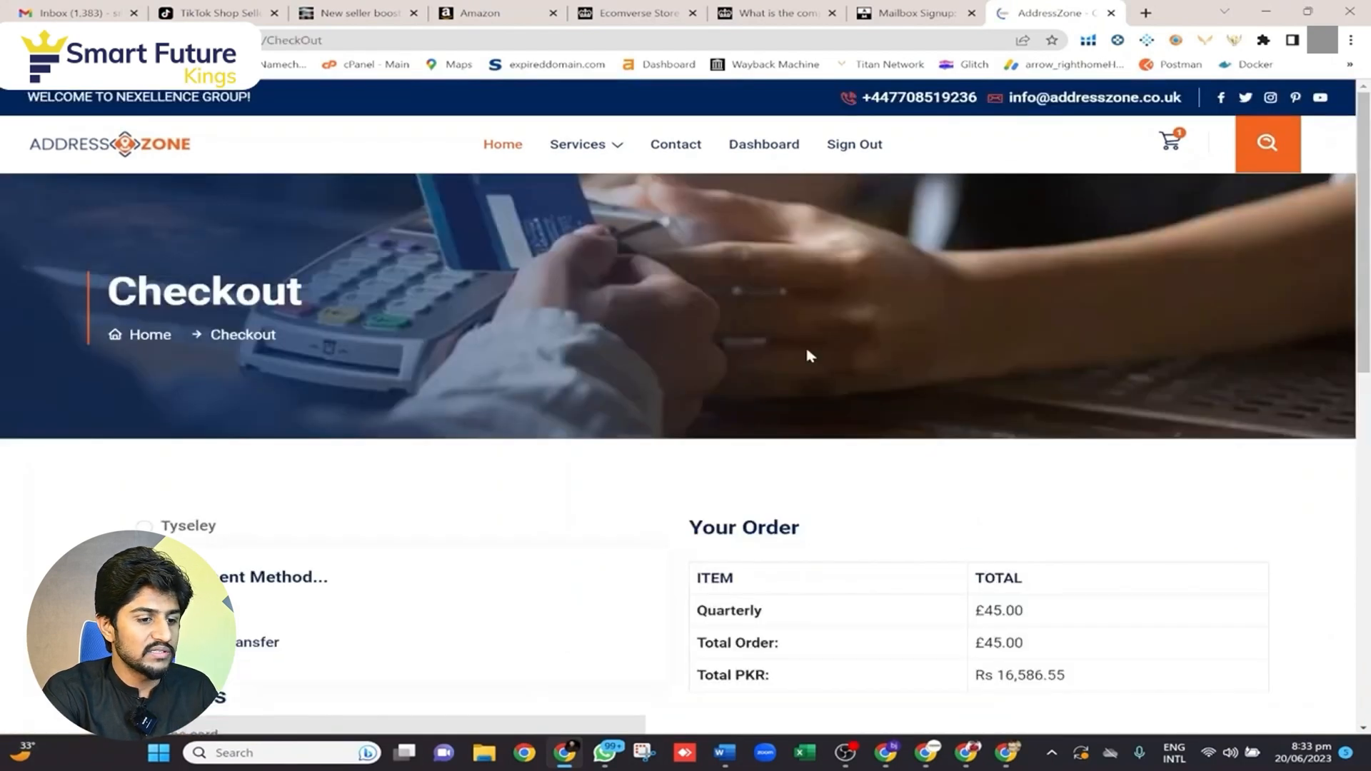
{"action": "scroll", "coordinate": [809, 355], "scroll_direction": "down", "scroll_amount": 3}
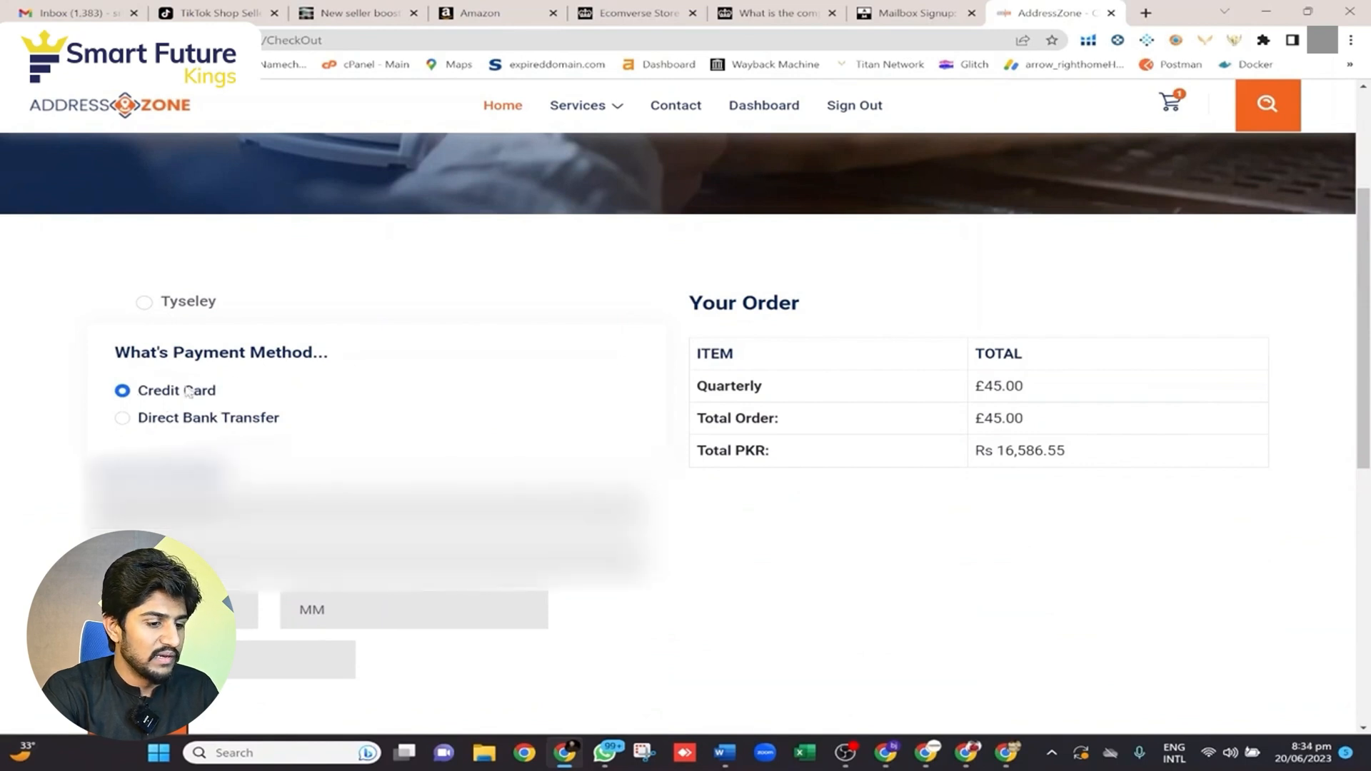
{"action": "left_click", "coordinate": [124, 421]}
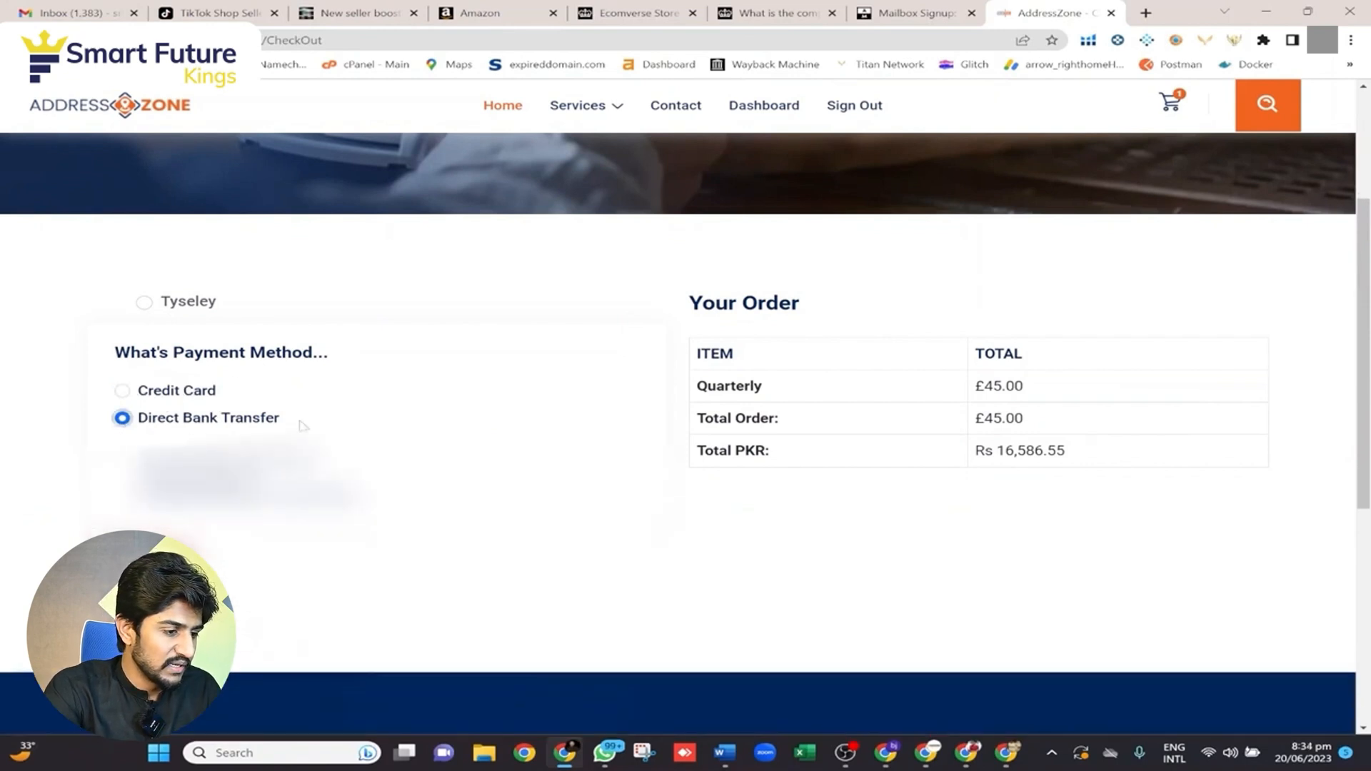
{"action": "scroll", "coordinate": [125, 422], "scroll_direction": "up", "scroll_amount": 2}
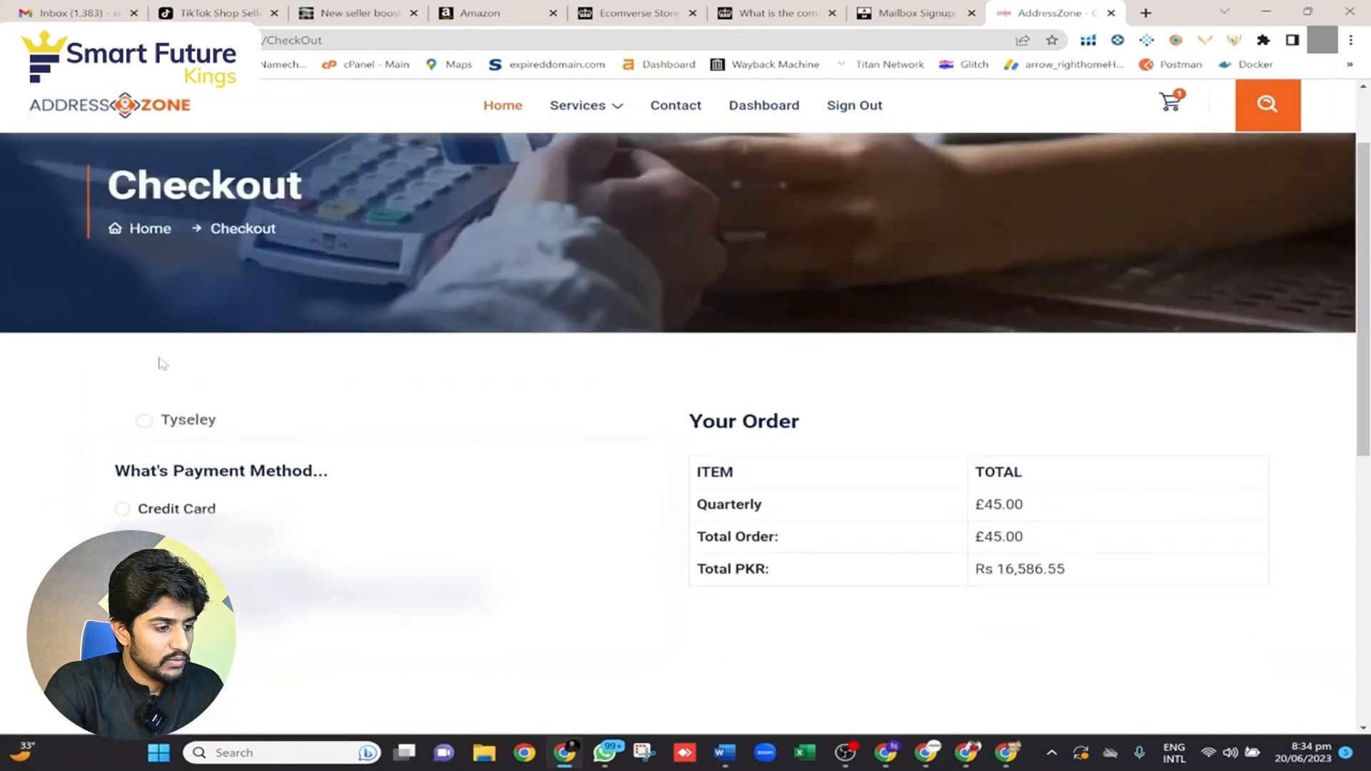
{"action": "left_click", "coordinate": [145, 422]}
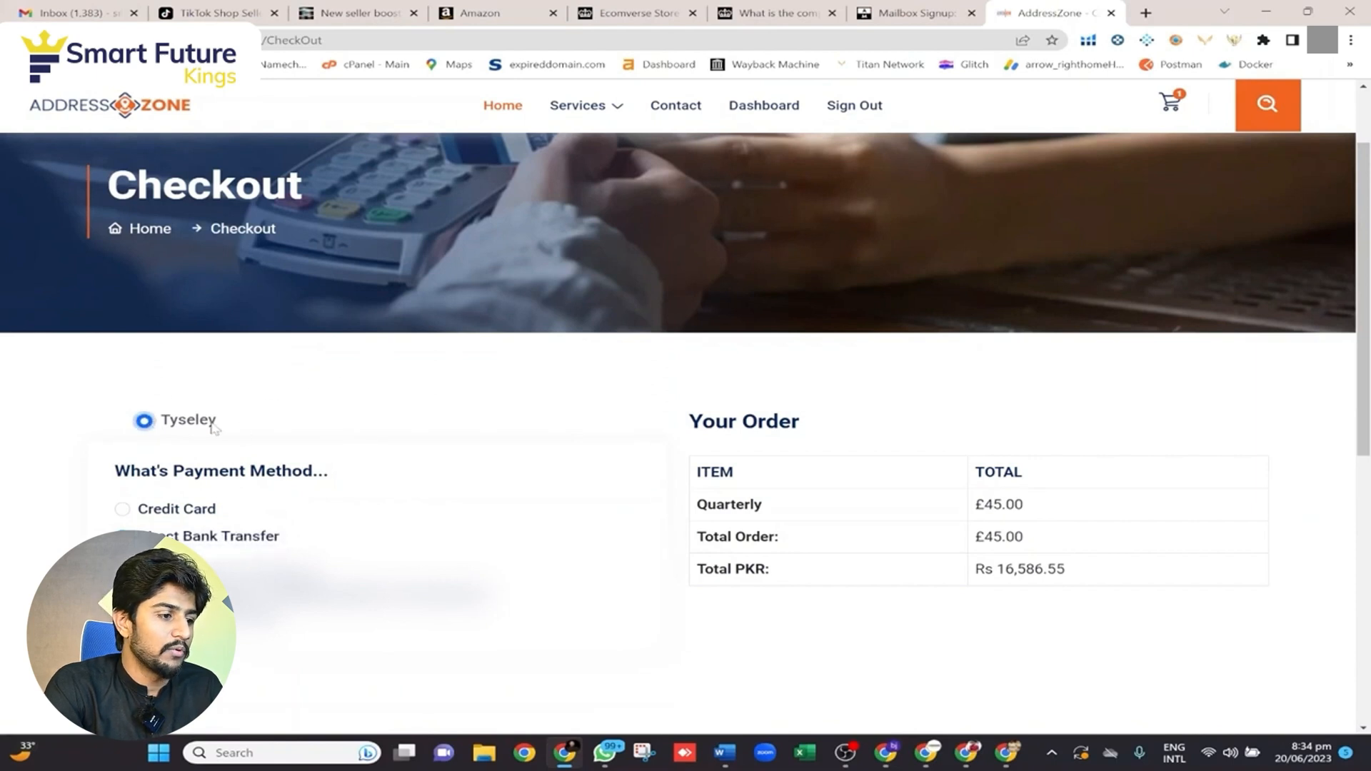
Go to the AddressZone account dashboard.
{"action": "scroll", "coordinate": [214, 429], "scroll_direction": "up", "scroll_amount": 2}
{"action": "left_click", "coordinate": [775, 143]}
{"action": "scroll", "coordinate": [426, 341], "scroll_direction": "down", "scroll_amount": 1}
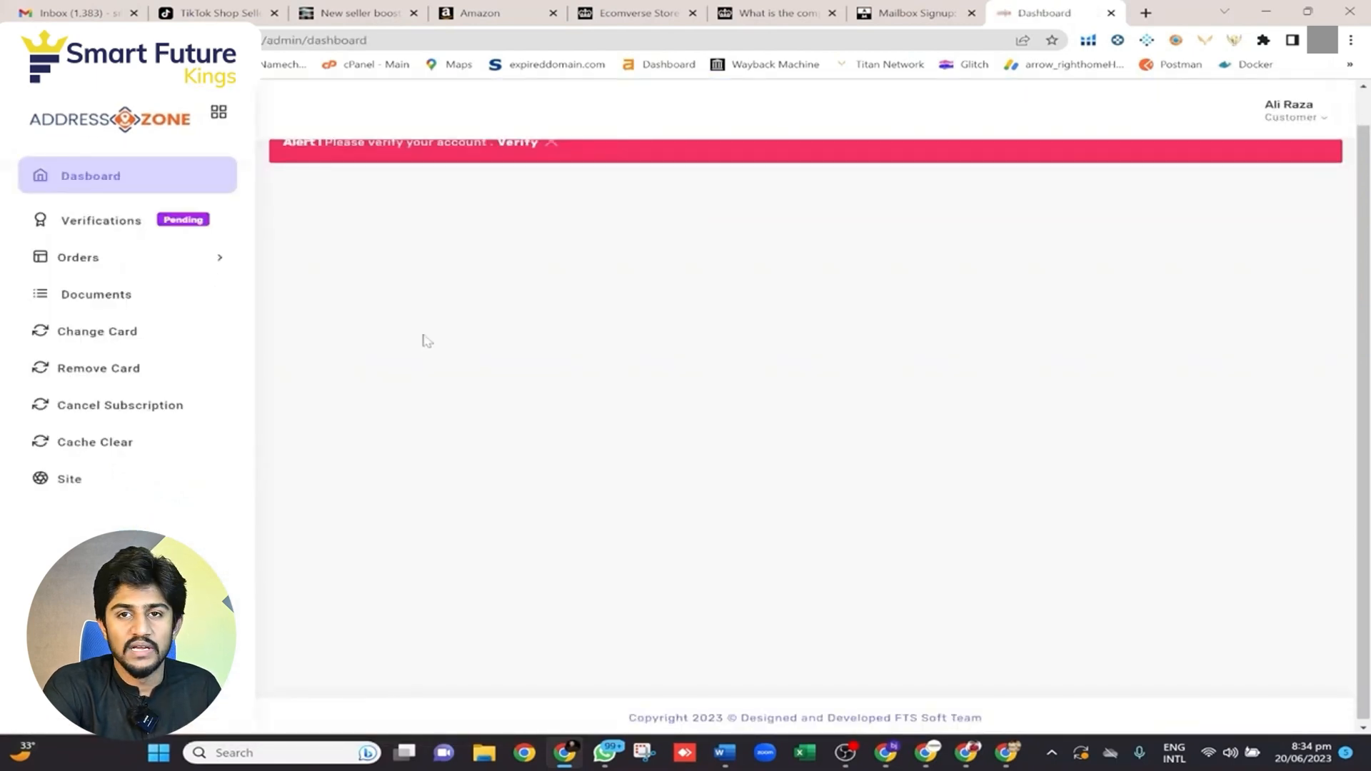
Look over AddressZone's verification page and orders, then close the profile tab.
{"action": "left_click", "coordinate": [98, 232]}
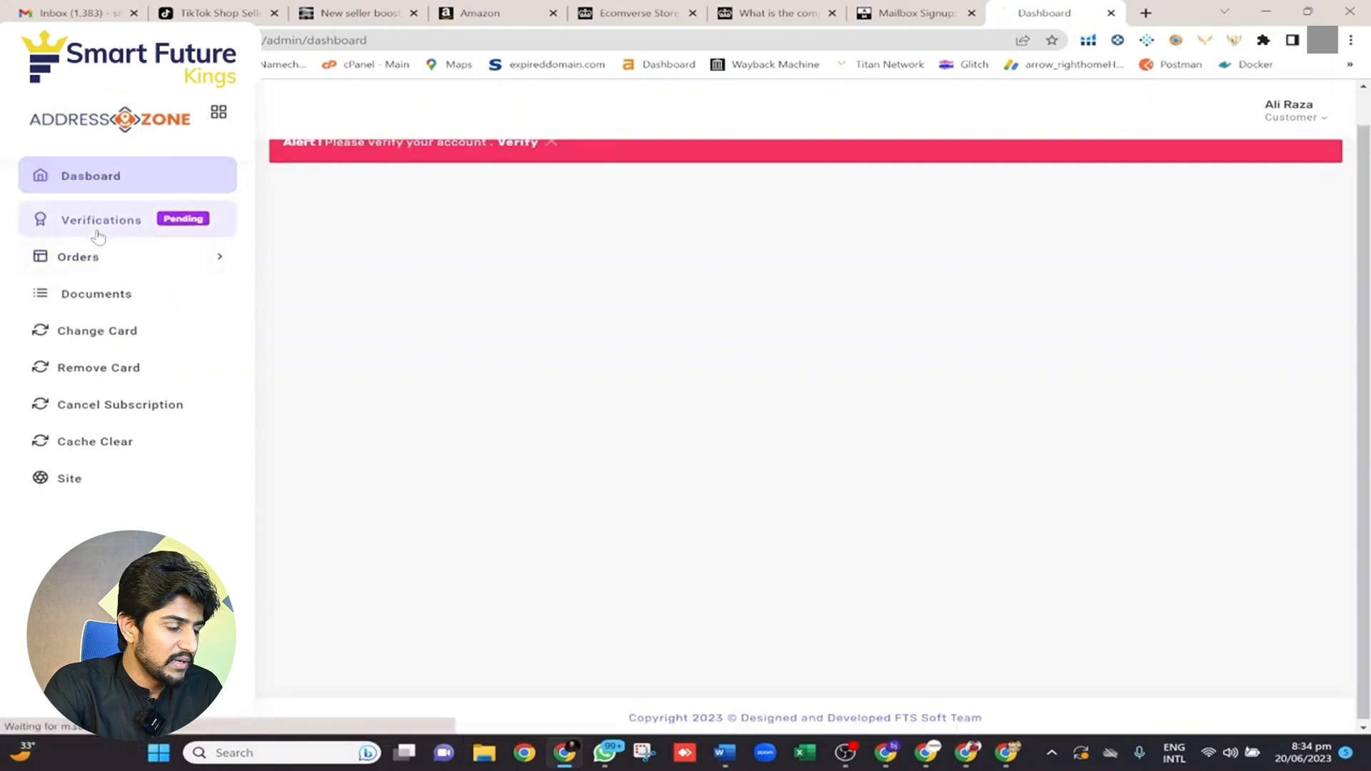
{"action": "scroll", "coordinate": [806, 429], "scroll_direction": "down", "scroll_amount": 1}
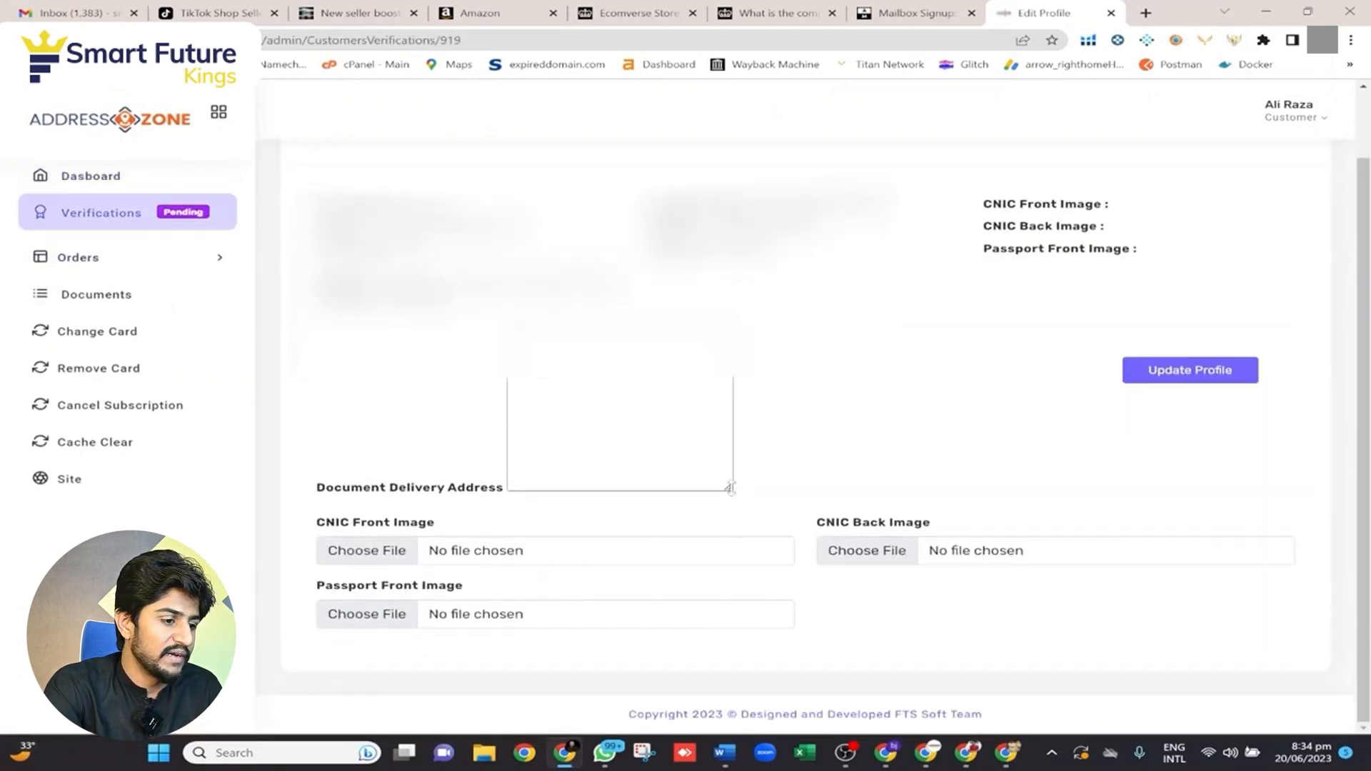
{"action": "left_click_drag", "start_coordinate": [728, 489], "coordinate": [752, 398]}
{"action": "left_click", "coordinate": [629, 373]}
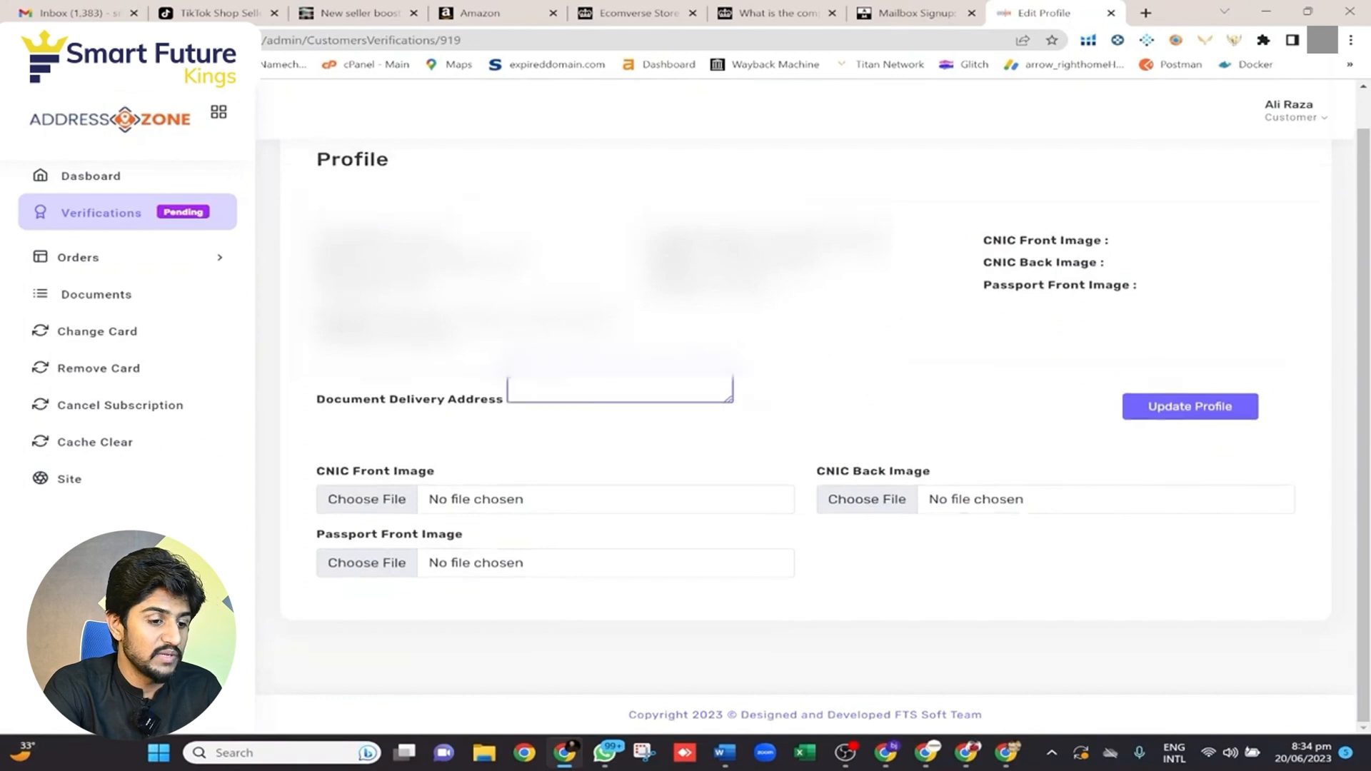
{"action": "left_click_drag", "start_coordinate": [455, 331], "coordinate": [391, 319]}
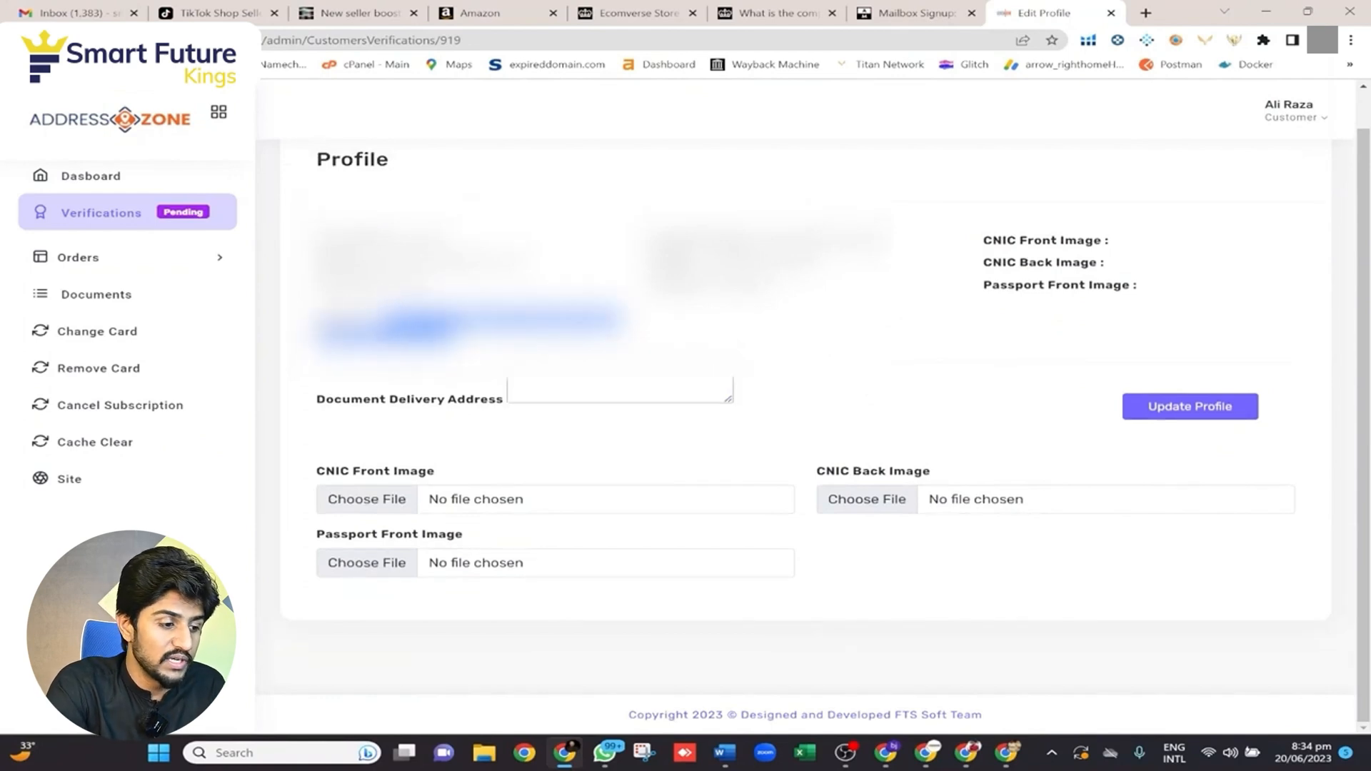
{"action": "left_click", "coordinate": [586, 369]}
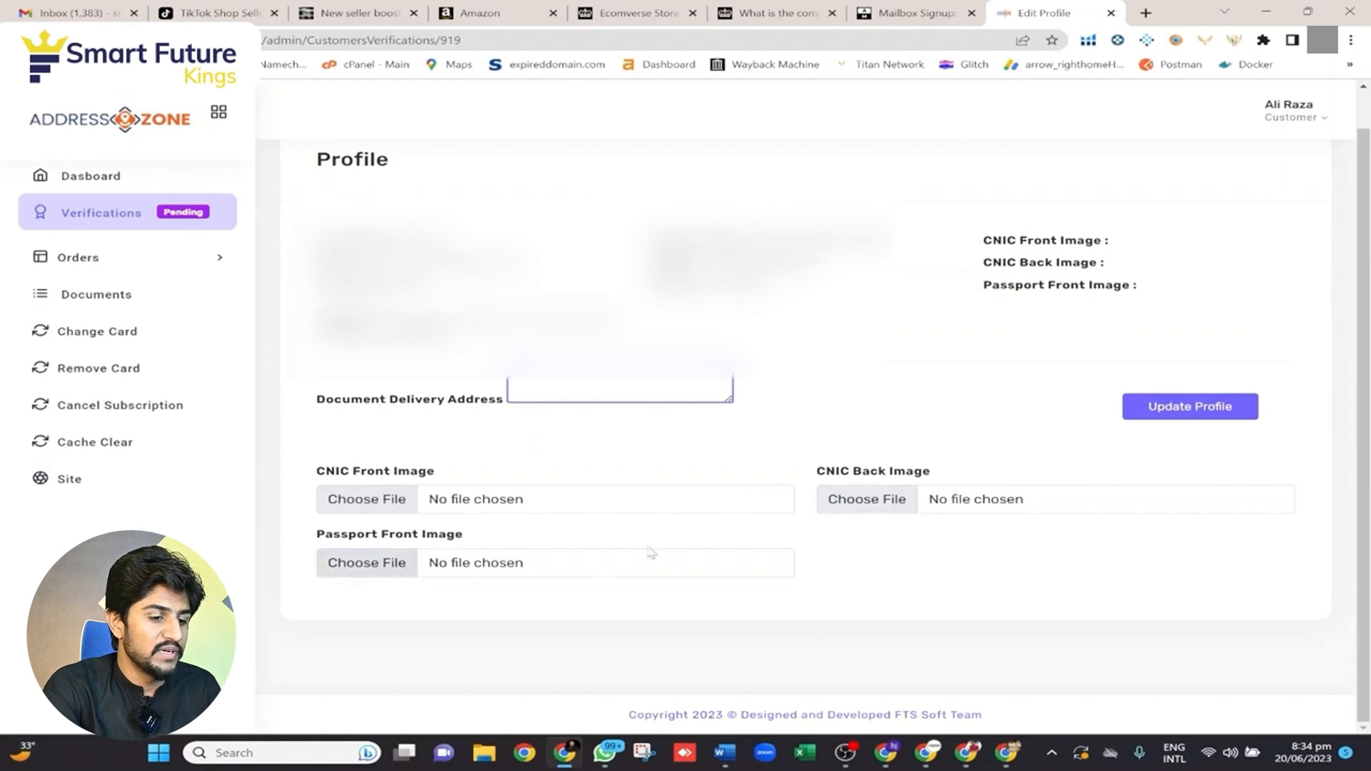
{"action": "left_click", "coordinate": [190, 268]}
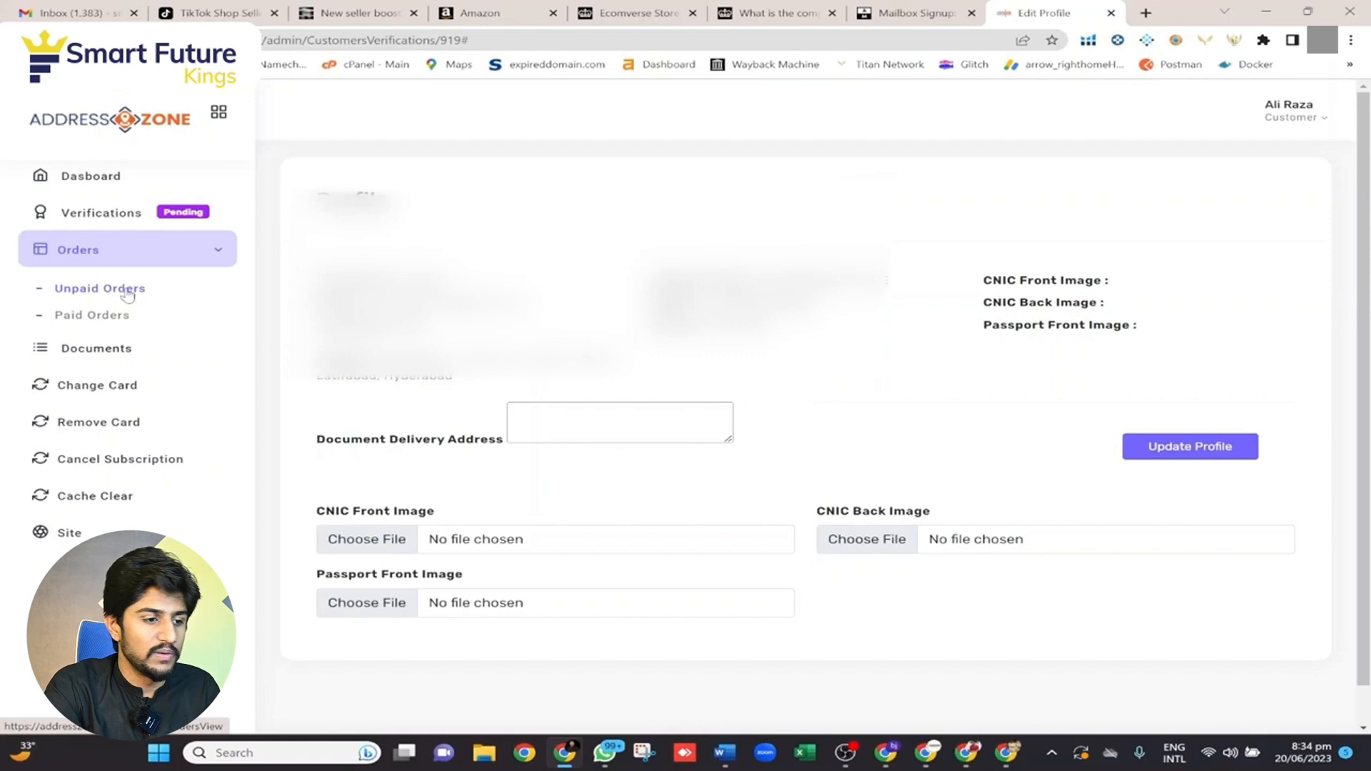
{"action": "left_click", "coordinate": [1111, 13]}
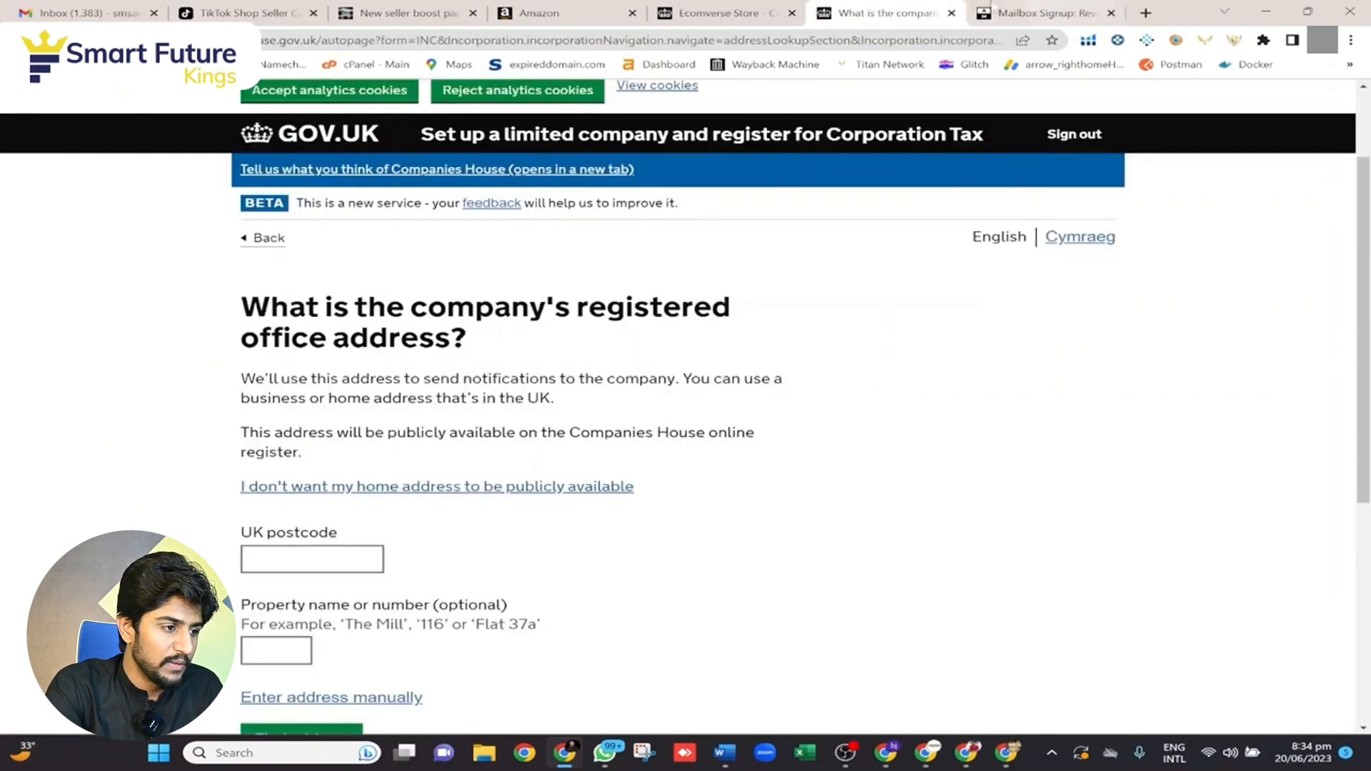
Switch to the Anytime Mailbox signup review for Ilford – Forest House at £11.99.
{"action": "left_click", "coordinate": [1048, 13]}
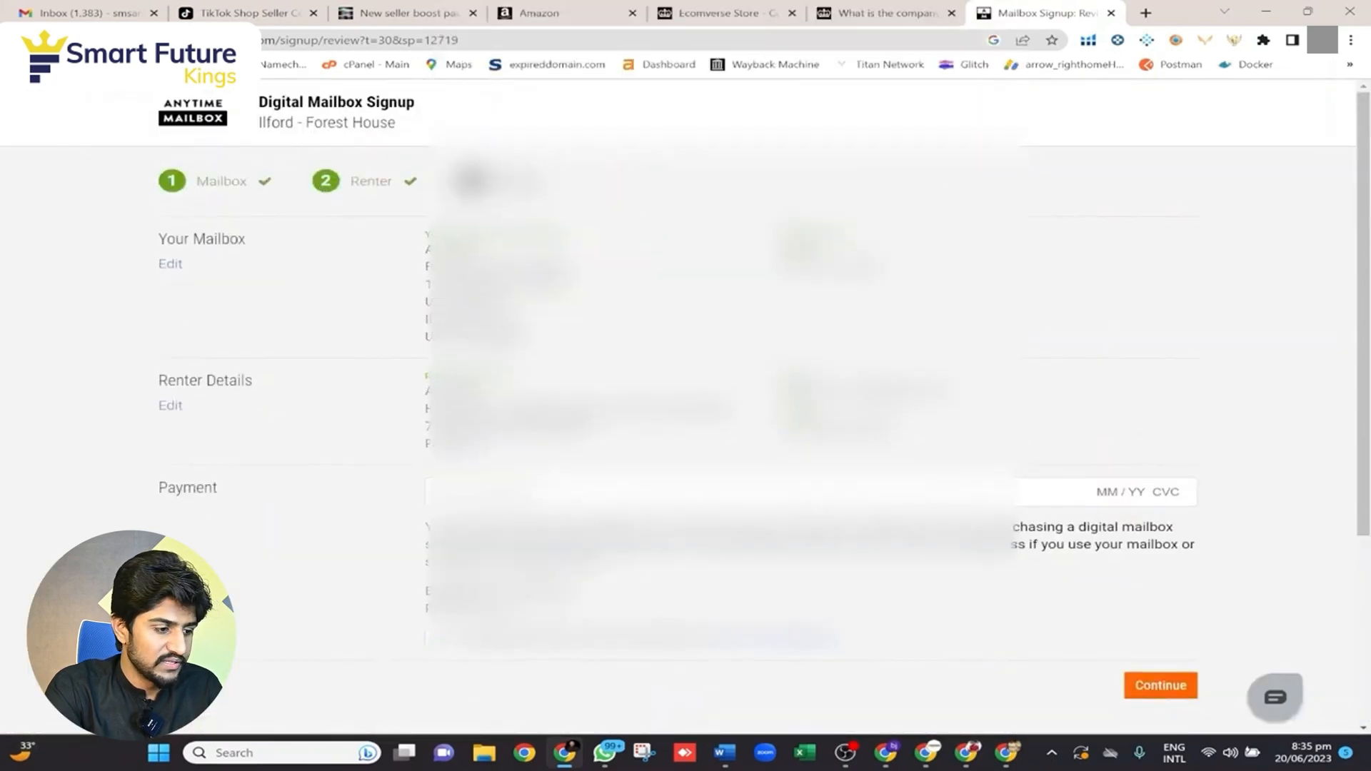
Review the mailbox details in the Anytime Mailbox signup summary.
{"action": "scroll", "coordinate": [678, 407], "scroll_direction": "down", "scroll_amount": 3}
{"action": "scroll", "coordinate": [678, 407], "scroll_direction": "up", "scroll_amount": 3}
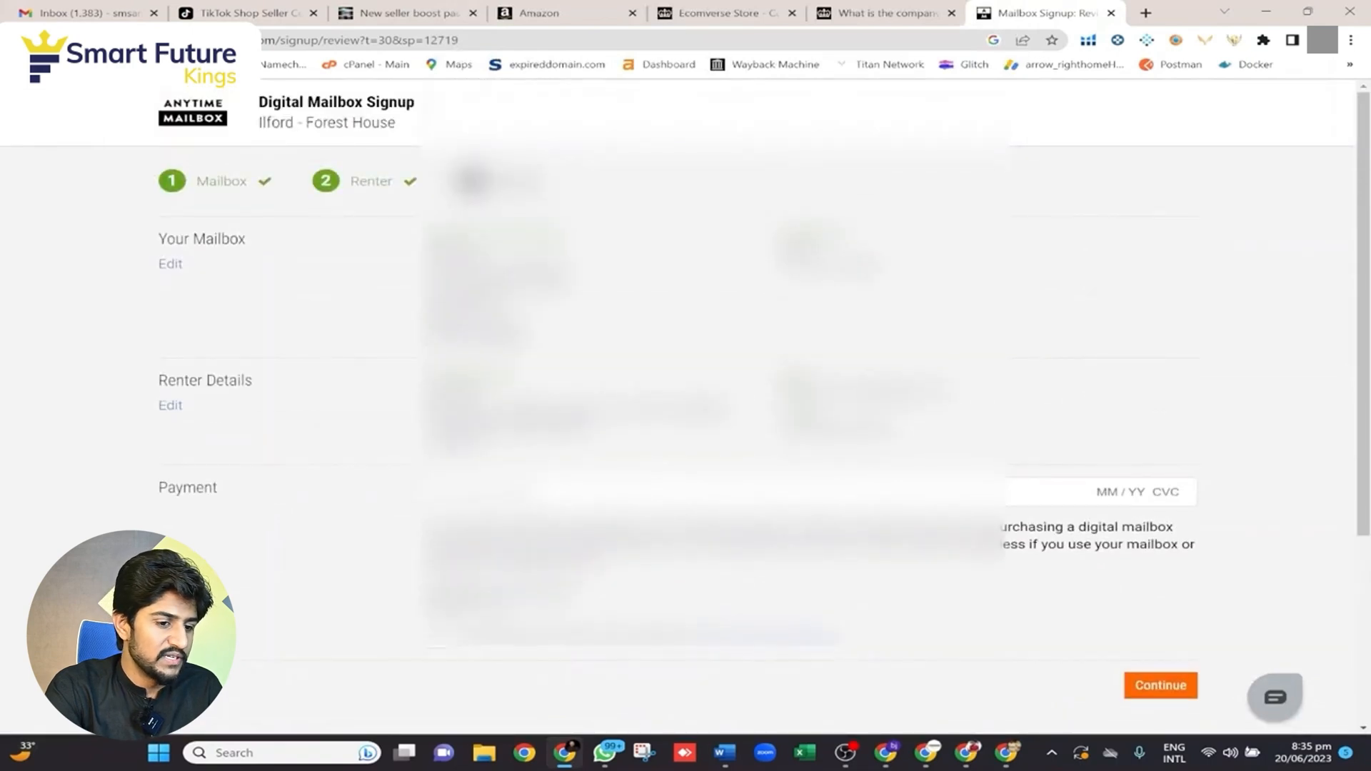
{"action": "scroll", "coordinate": [347, 373], "scroll_direction": "down", "scroll_amount": 1}
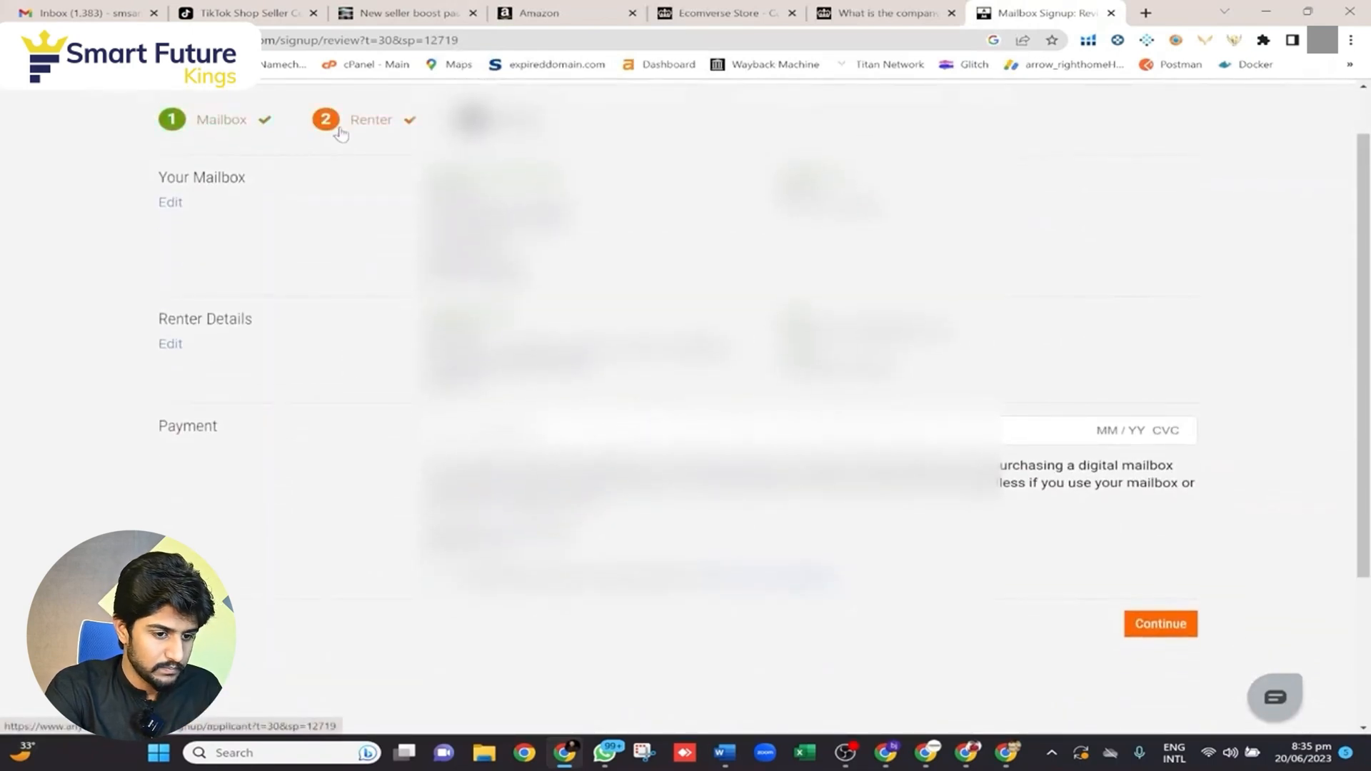
{"action": "scroll", "coordinate": [343, 132], "scroll_direction": "up", "scroll_amount": 1}
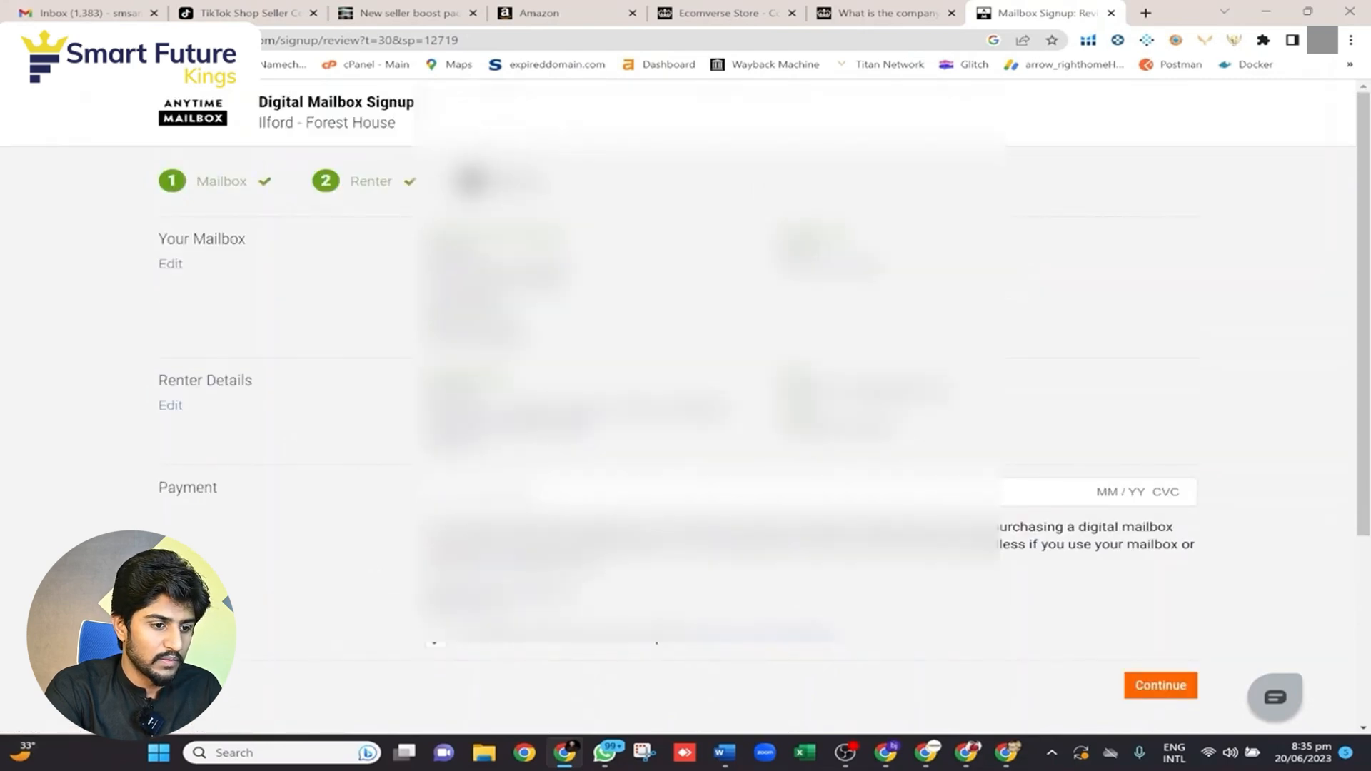
{"action": "left_click_drag", "start_coordinate": [884, 267], "coordinate": [782, 268]}
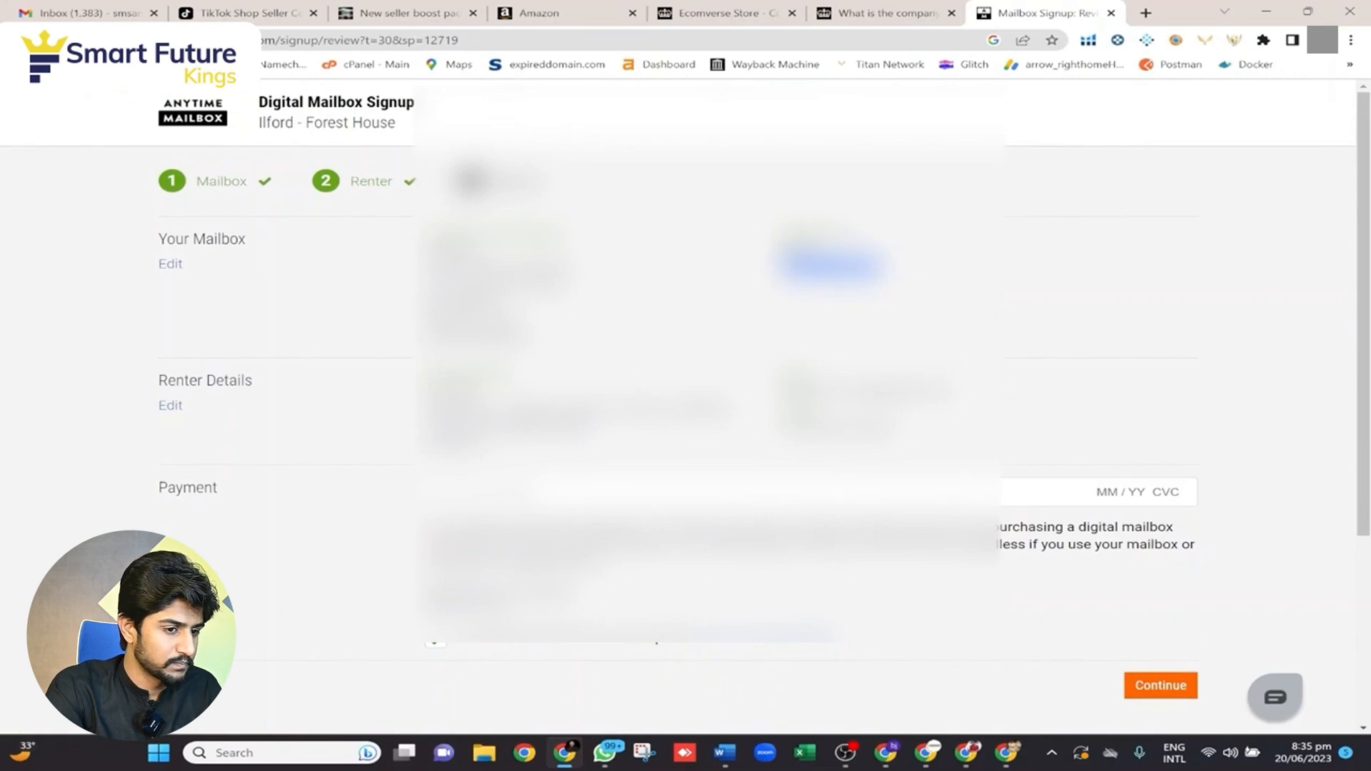
{"action": "left_click_drag", "start_coordinate": [783, 267], "coordinate": [841, 267]}
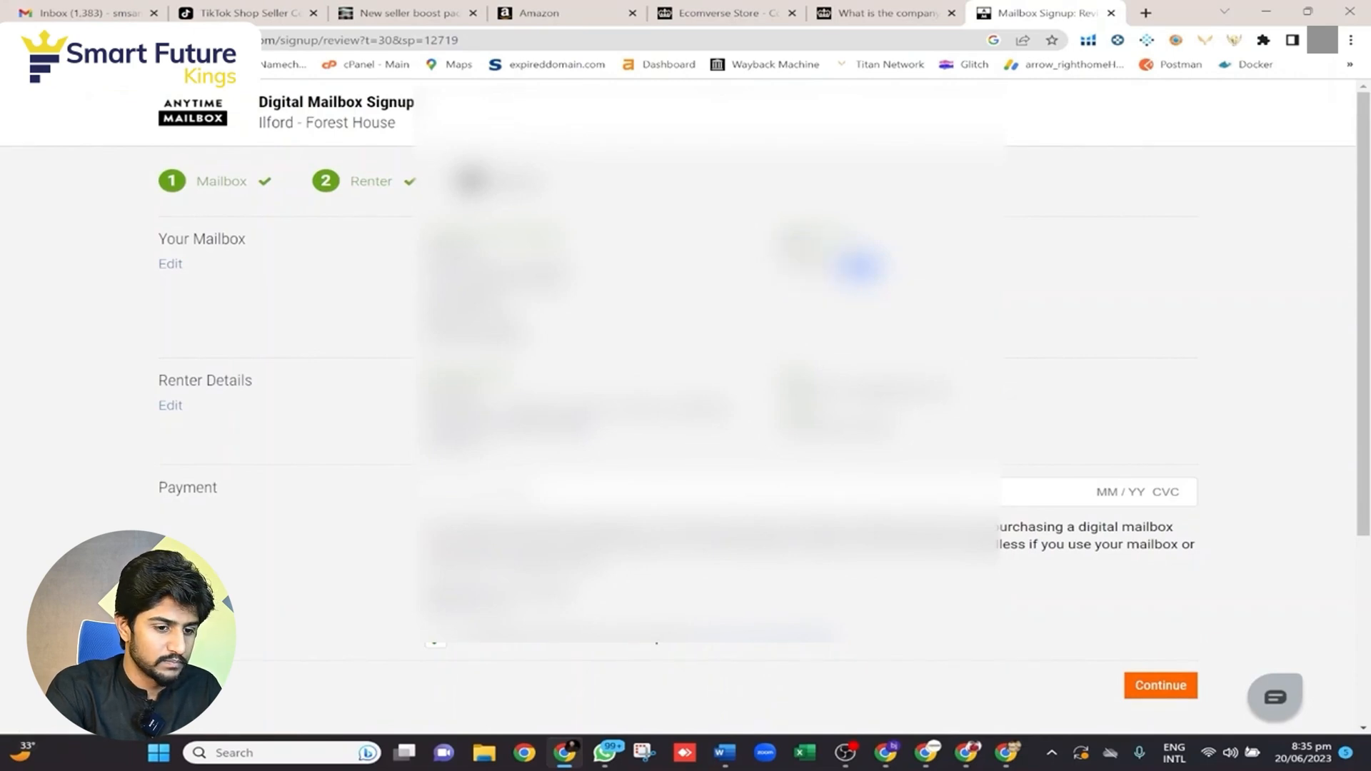
{"action": "left_click", "coordinate": [850, 269]}
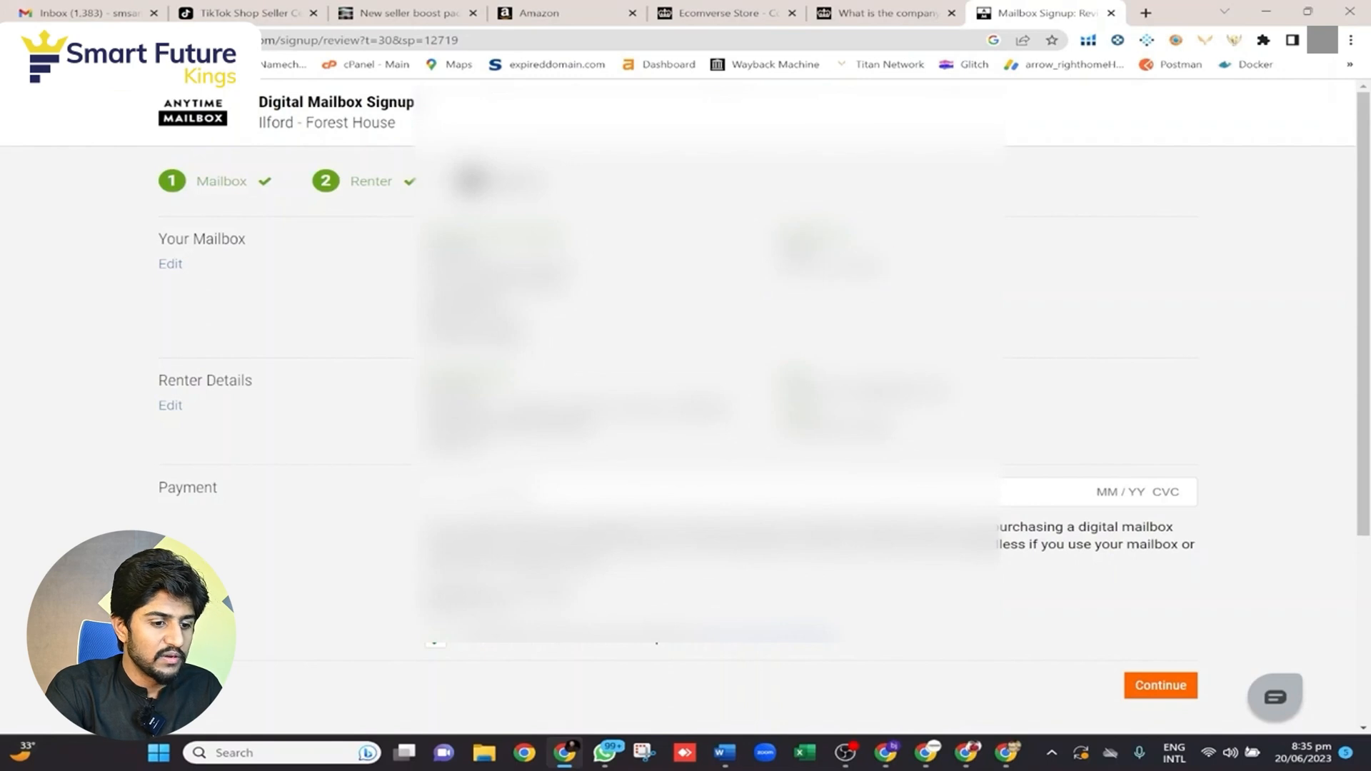
Read the recurring-charge payment notice, then go back to edit the Mailbox step.
{"action": "left_click_drag", "start_coordinate": [862, 529], "coordinate": [900, 564]}
{"action": "left_click", "coordinate": [897, 544]}
{"action": "left_click", "coordinate": [901, 565]}
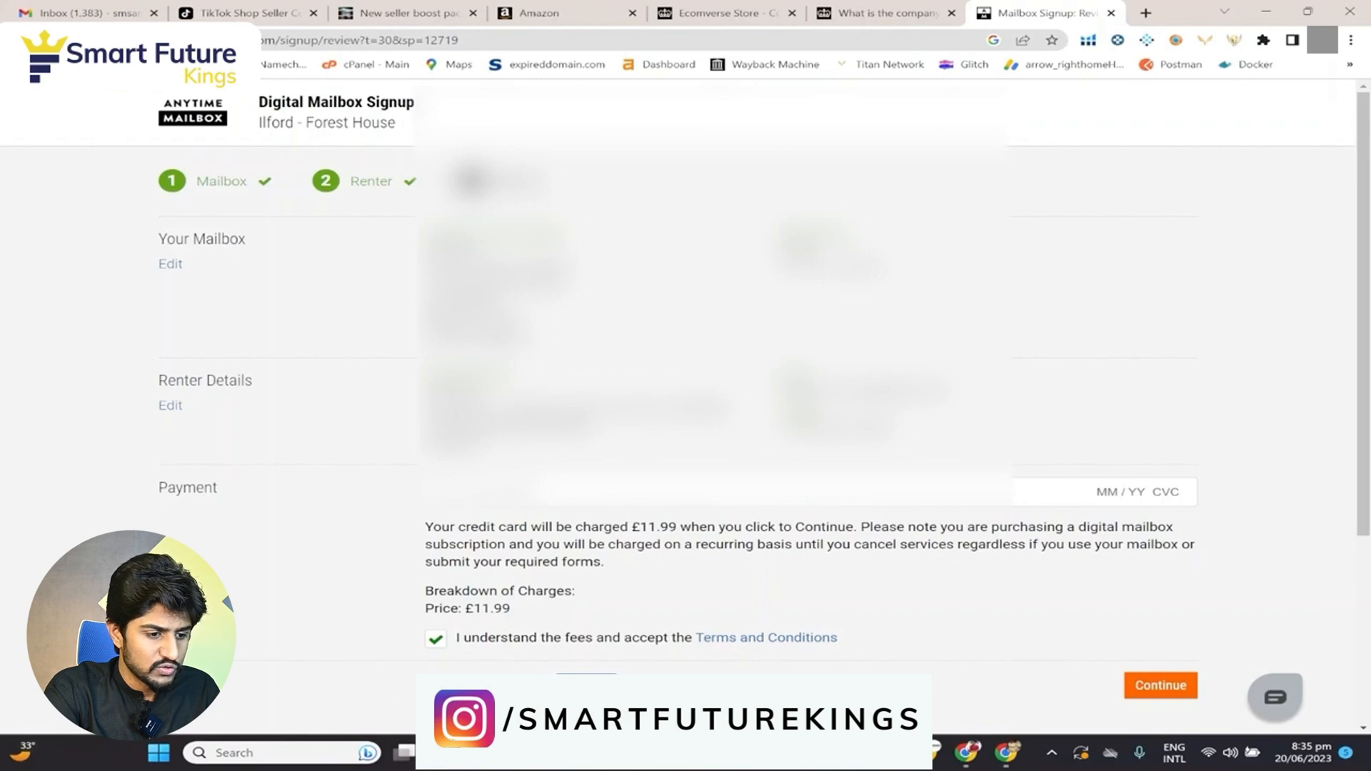
{"action": "scroll", "coordinate": [686, 414], "scroll_direction": "down", "scroll_amount": 1}
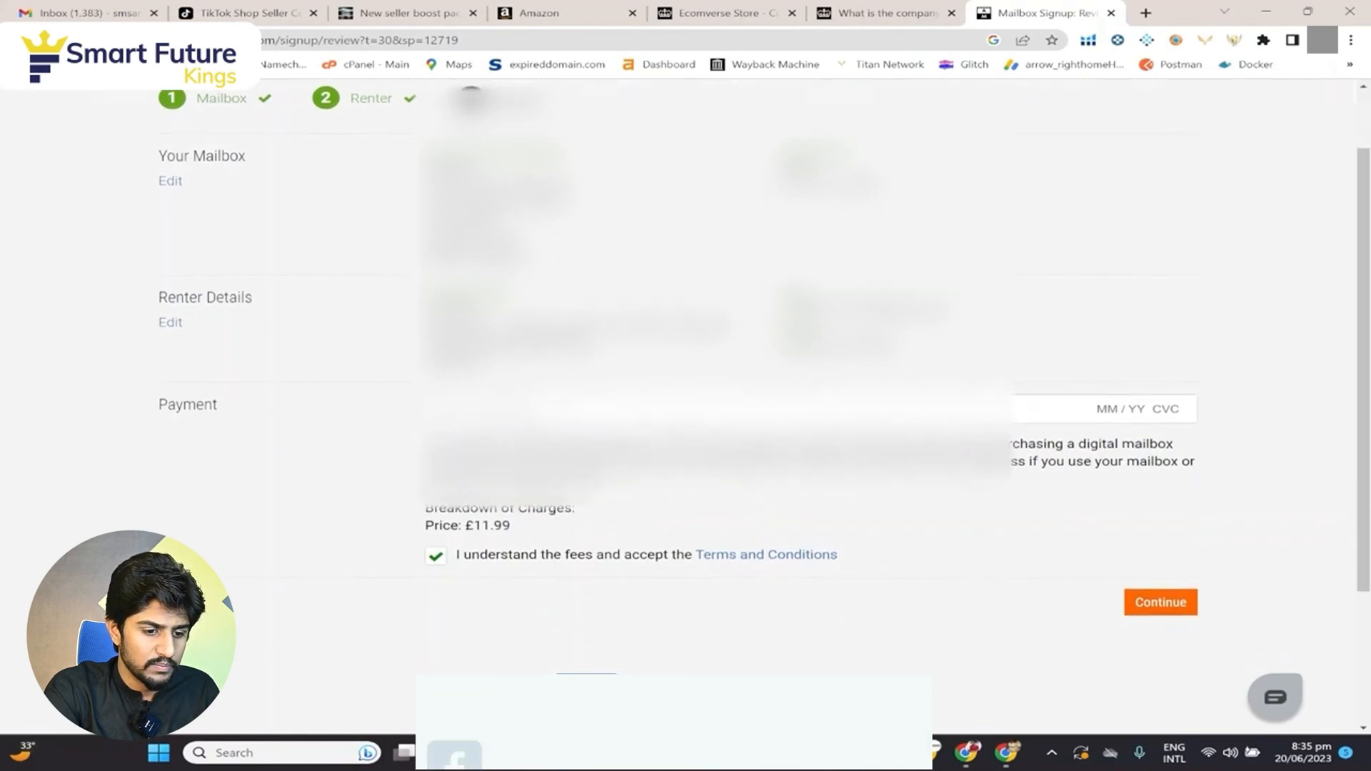
{"action": "scroll", "coordinate": [686, 414], "scroll_direction": "up", "scroll_amount": 1}
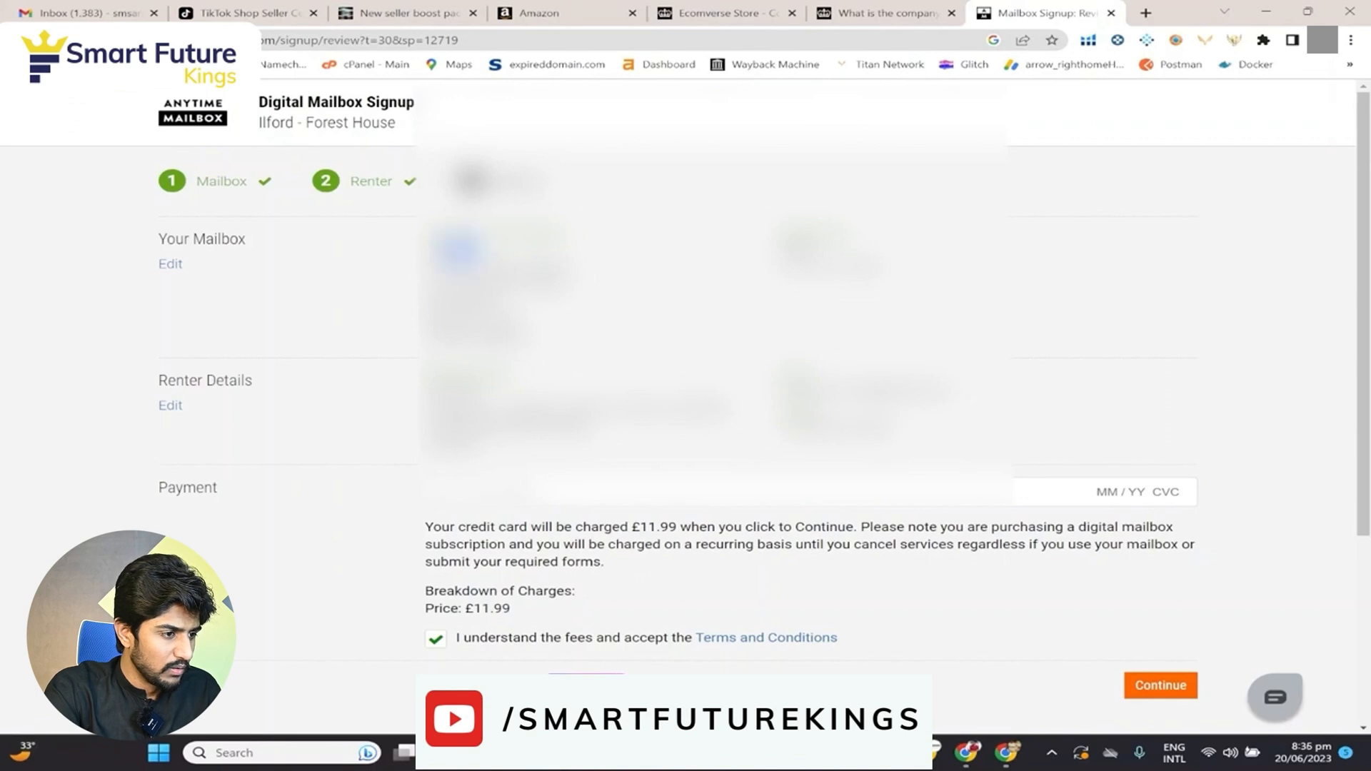
{"action": "left_click", "coordinate": [169, 265]}
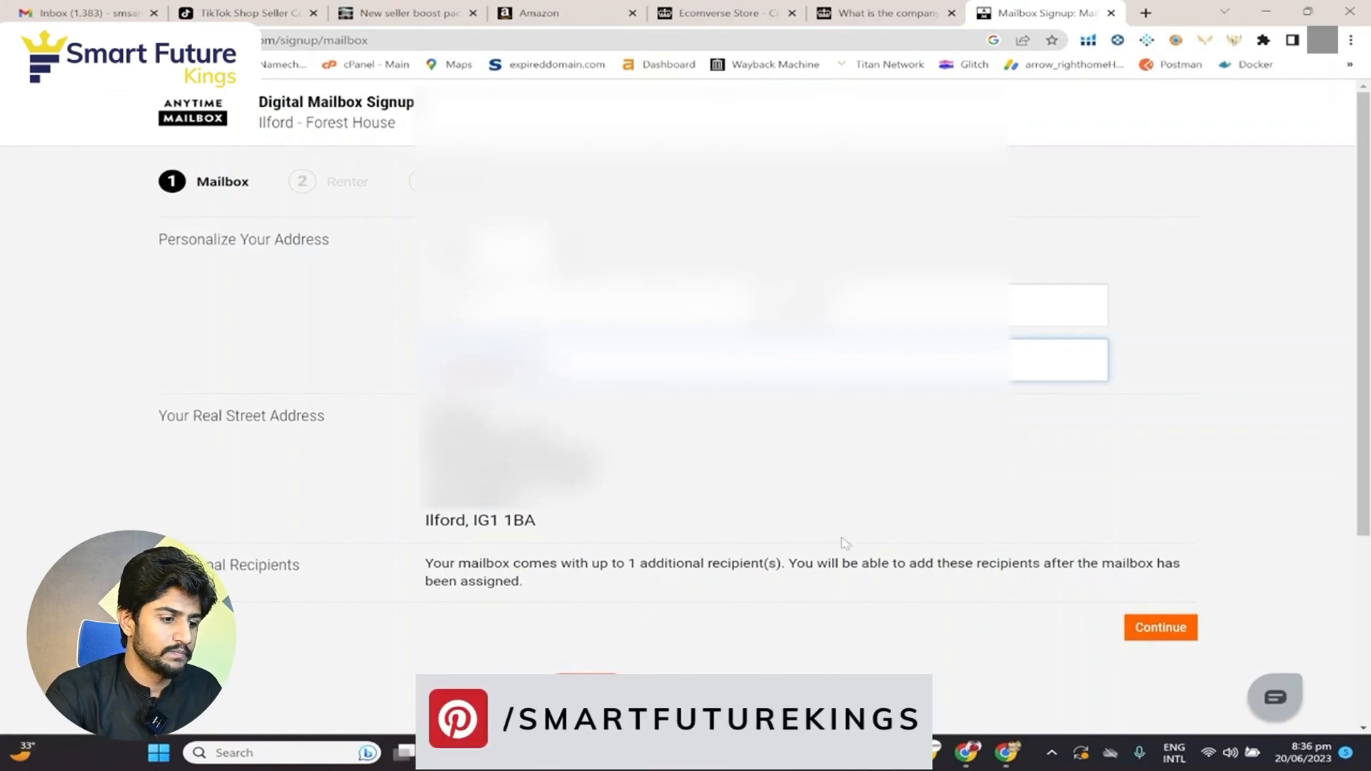
Confirm the Mailbox step and return to the review page's £11.99 payment section.
{"action": "left_click", "coordinate": [1149, 628]}
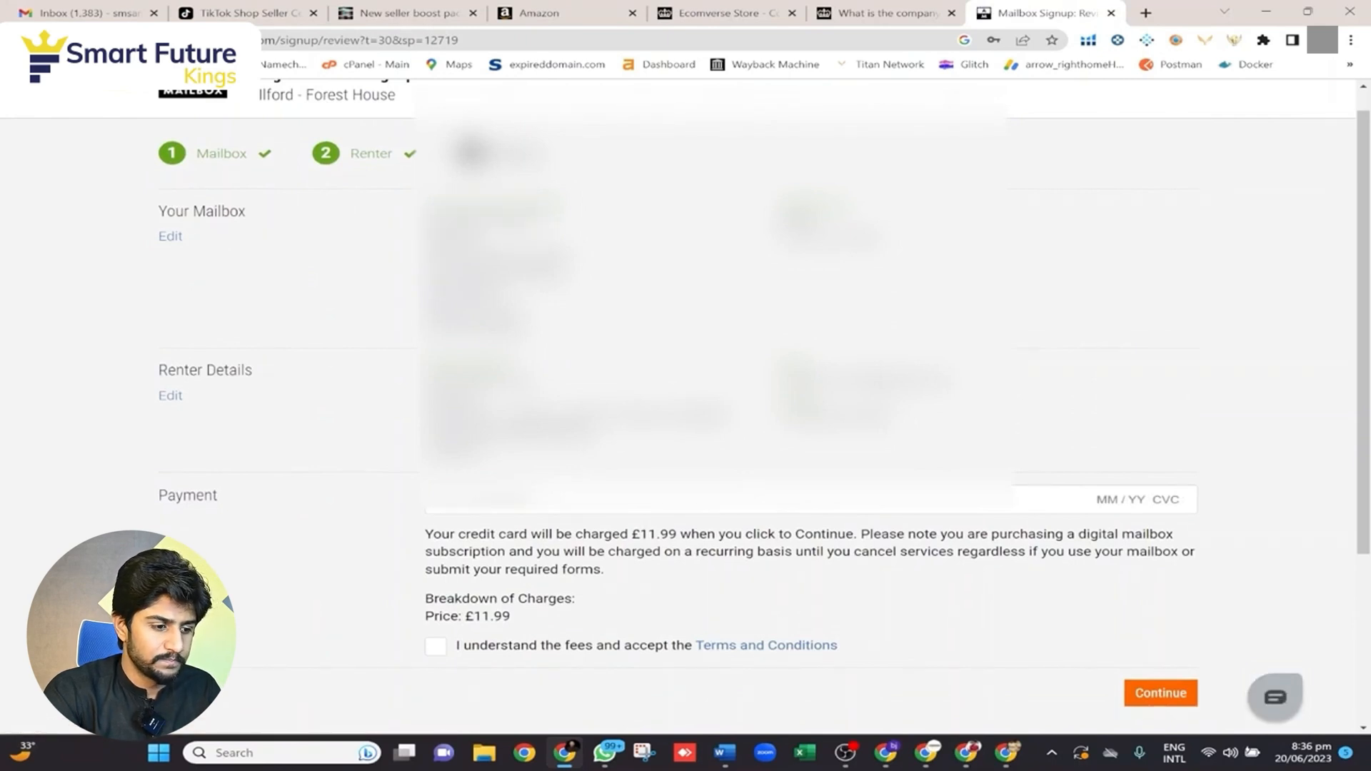
{"action": "scroll", "coordinate": [686, 407], "scroll_direction": "up", "scroll_amount": 1}
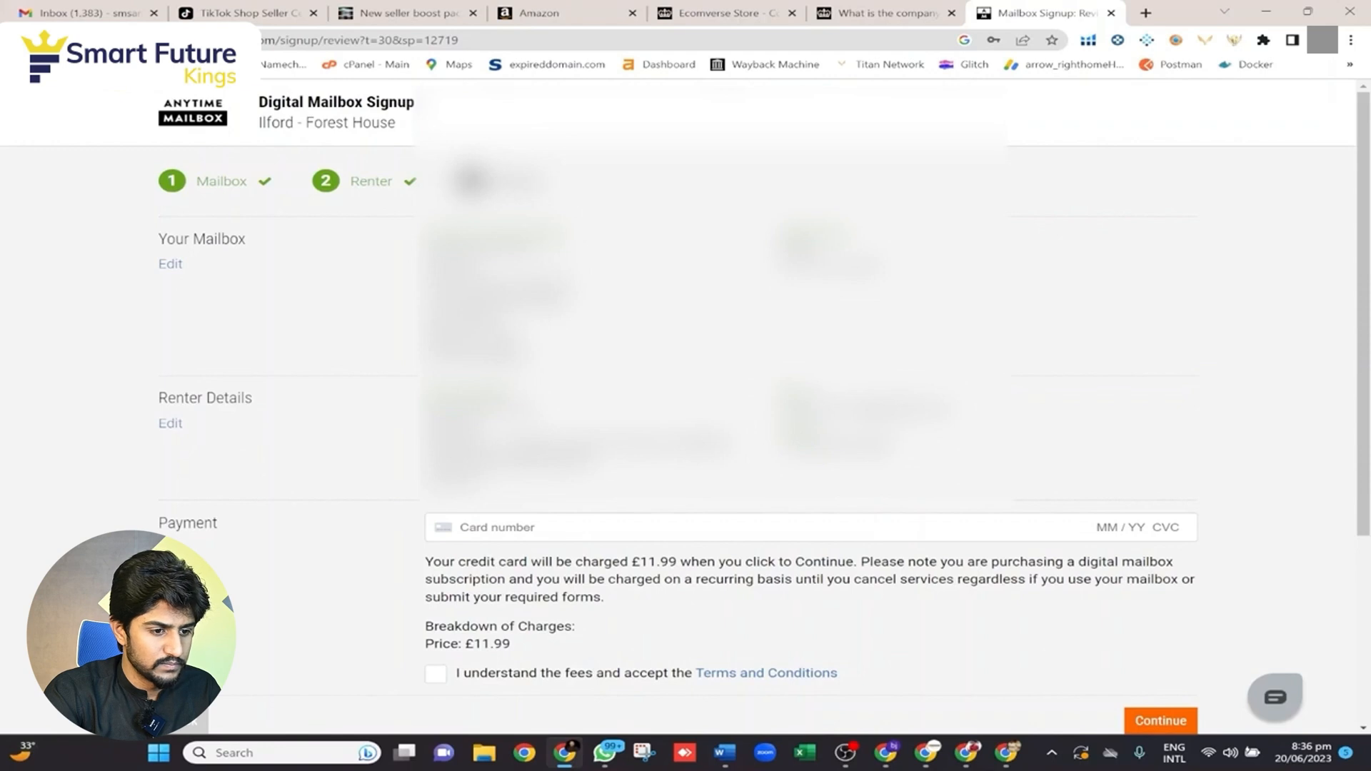
Review the renter details lines on the review page.
{"action": "mouse_move", "coordinate": [783, 409]}
{"action": "left_mouse_down"}
{"action": "mouse_move", "coordinate": [952, 408]}
{"action": "mouse_move", "coordinate": [788, 411]}
{"action": "left_mouse_up"}
{"action": "left_click", "coordinate": [940, 414]}
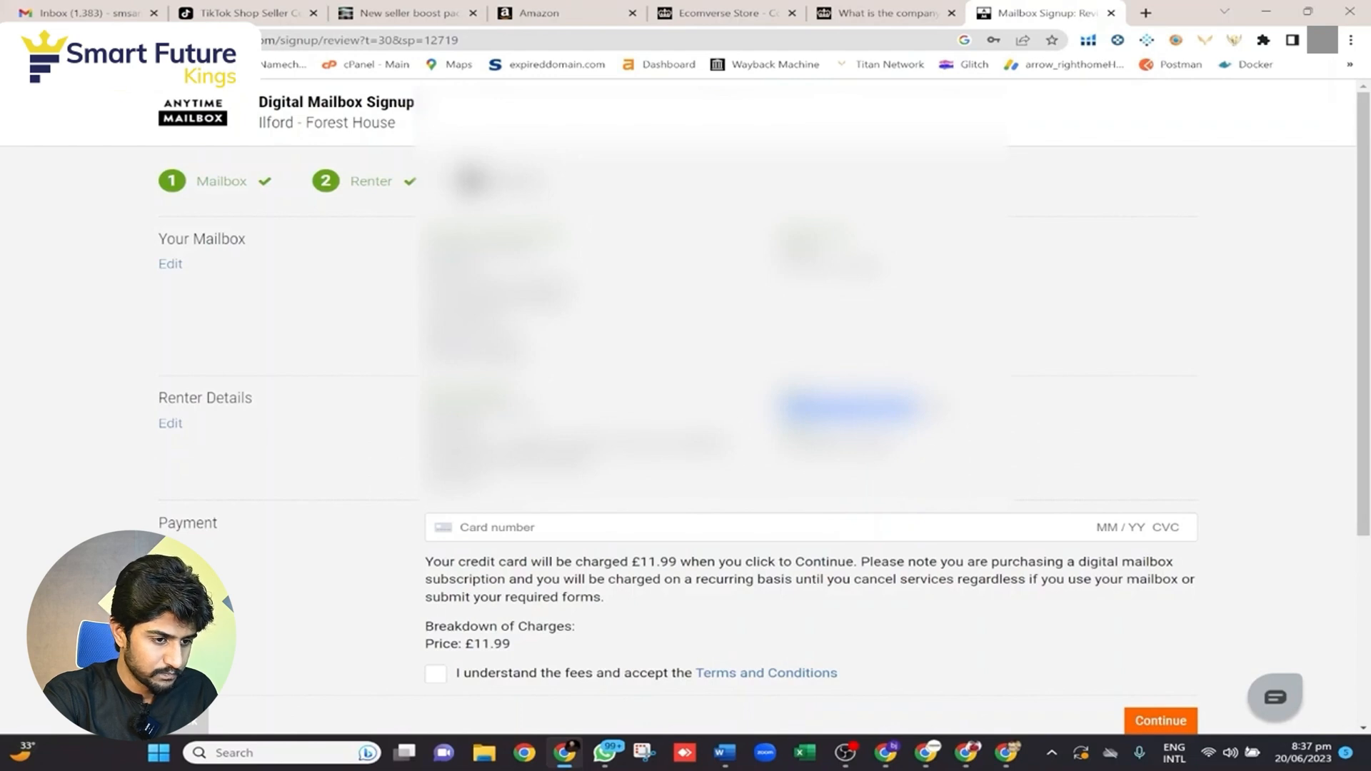
{"action": "left_click", "coordinate": [918, 410]}
{"action": "left_click_drag", "start_coordinate": [957, 409], "coordinate": [784, 408]}
{"action": "left_click", "coordinate": [800, 411]}
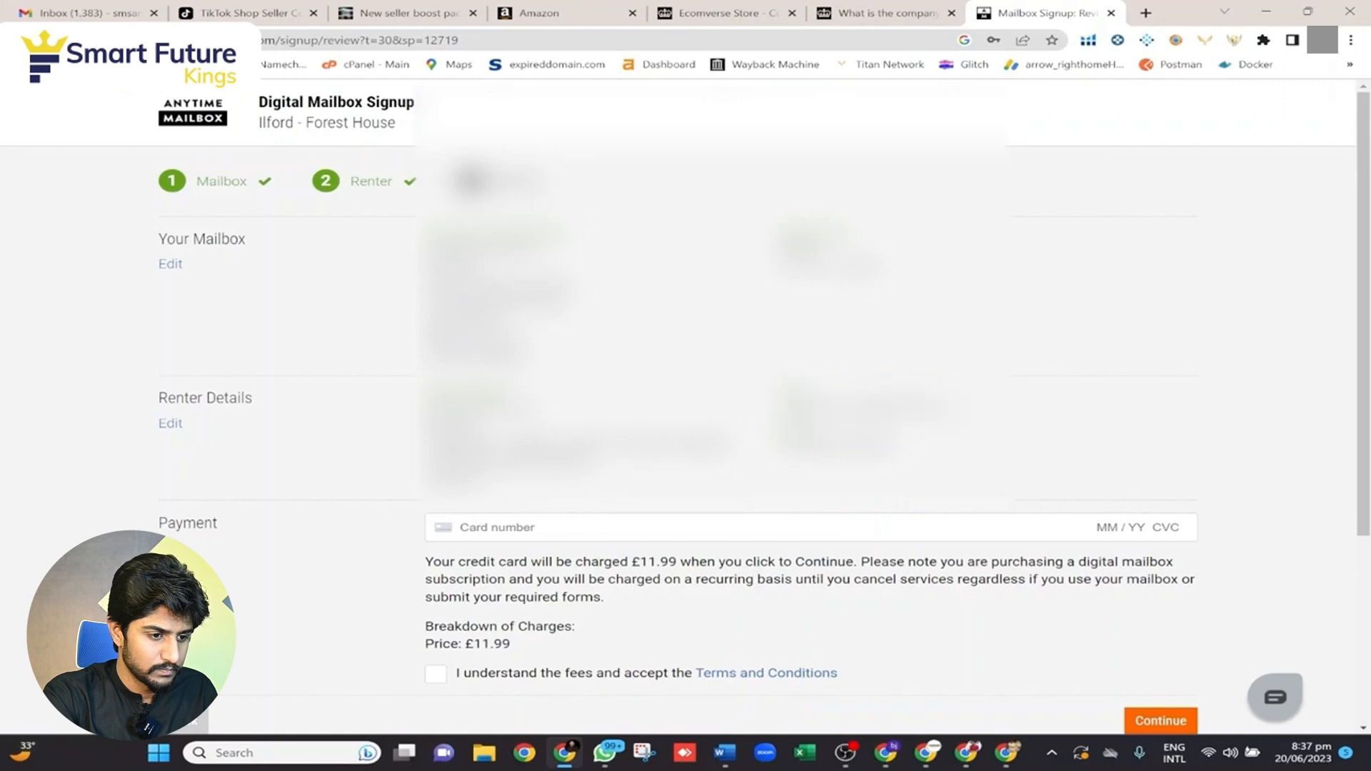
{"action": "left_click_drag", "start_coordinate": [957, 408], "coordinate": [784, 408]}
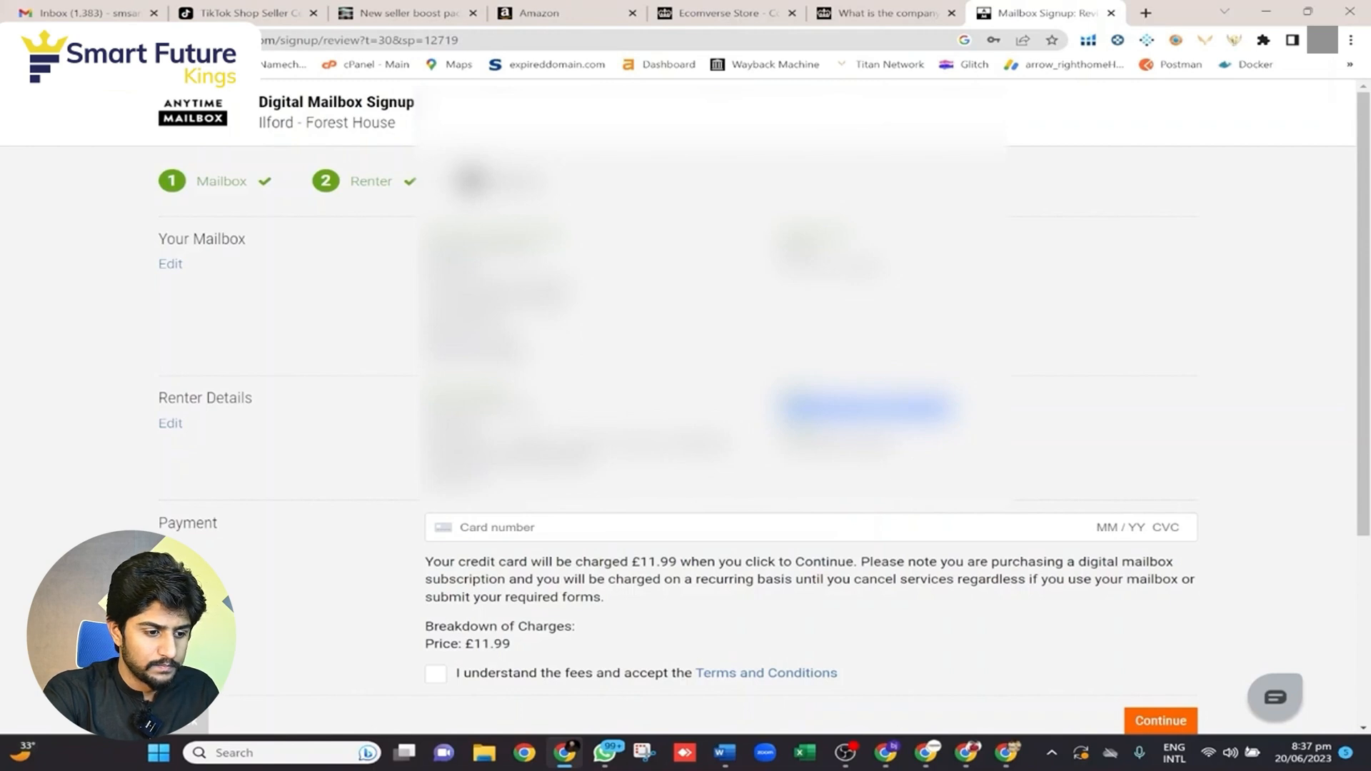
Accept the fees and Terms and Conditions and submit the £11.99 mailbox payment.
{"action": "scroll", "coordinate": [686, 412], "scroll_direction": "down", "scroll_amount": 2}
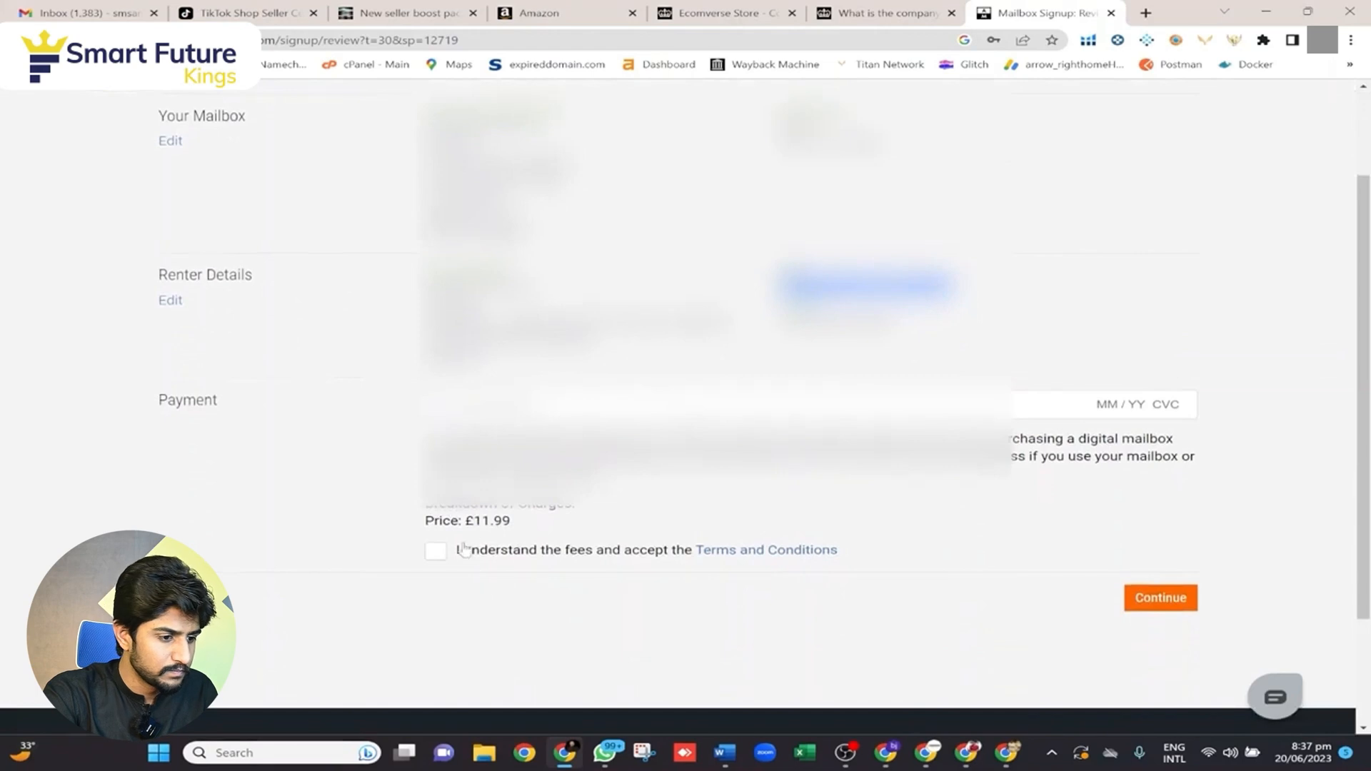
{"action": "left_click", "coordinate": [436, 551]}
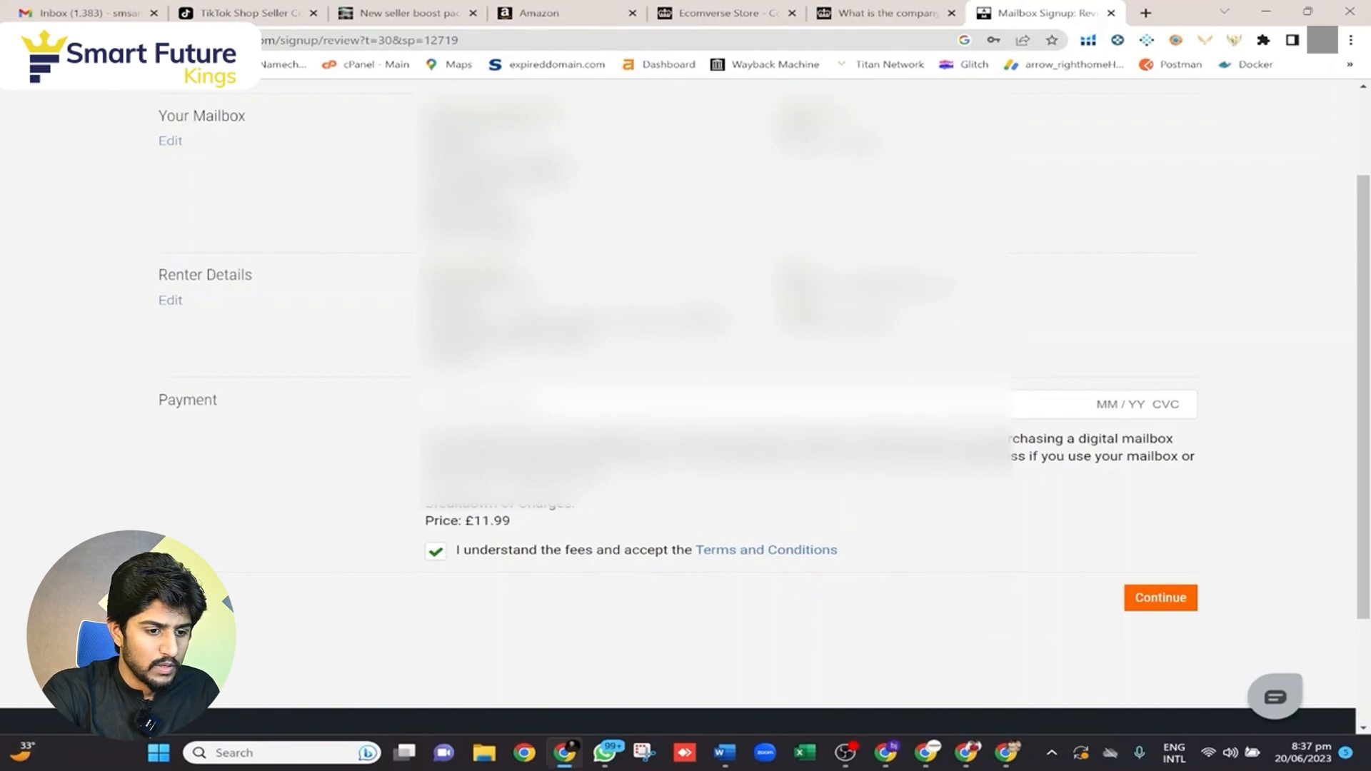
{"action": "left_click", "coordinate": [1164, 602]}
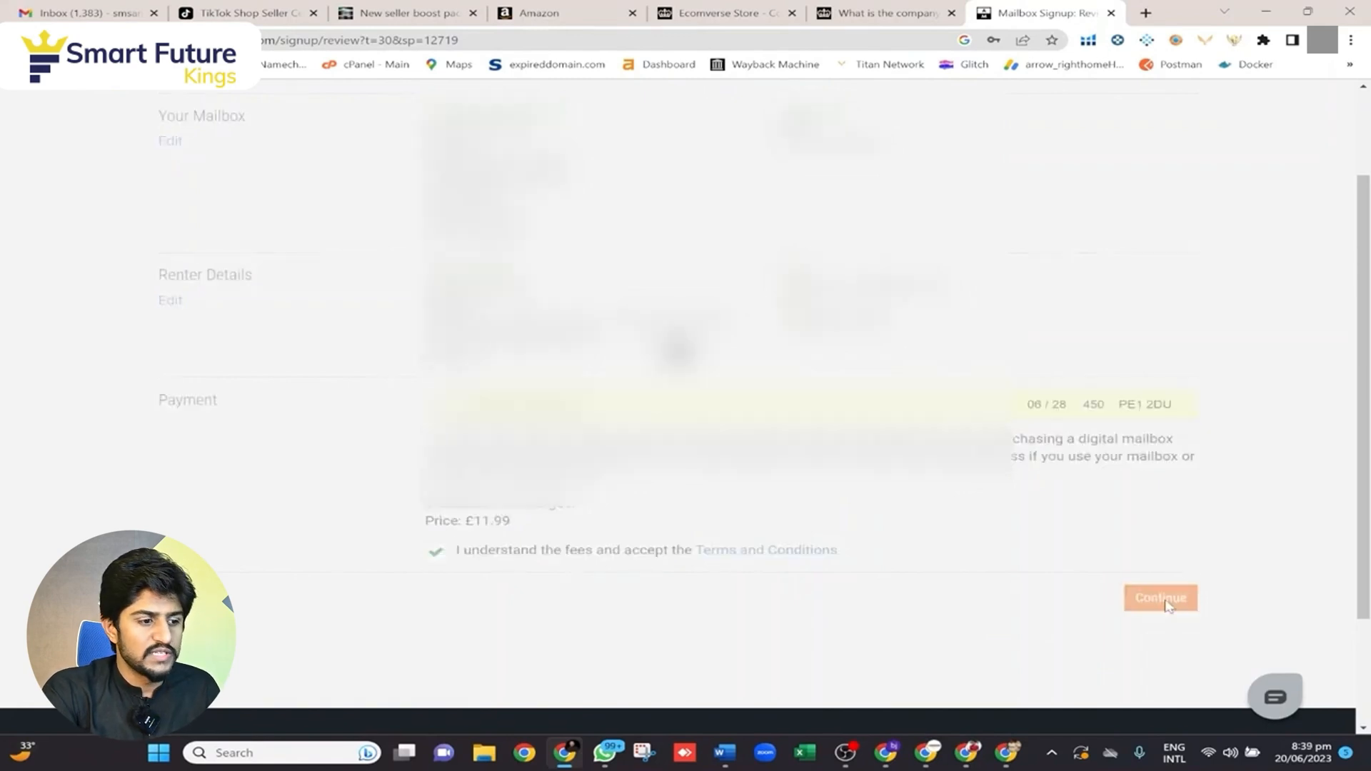
Log in to the new mailbox account and accept its terms and conditions.
{"action": "left_click", "coordinate": [194, 301]}
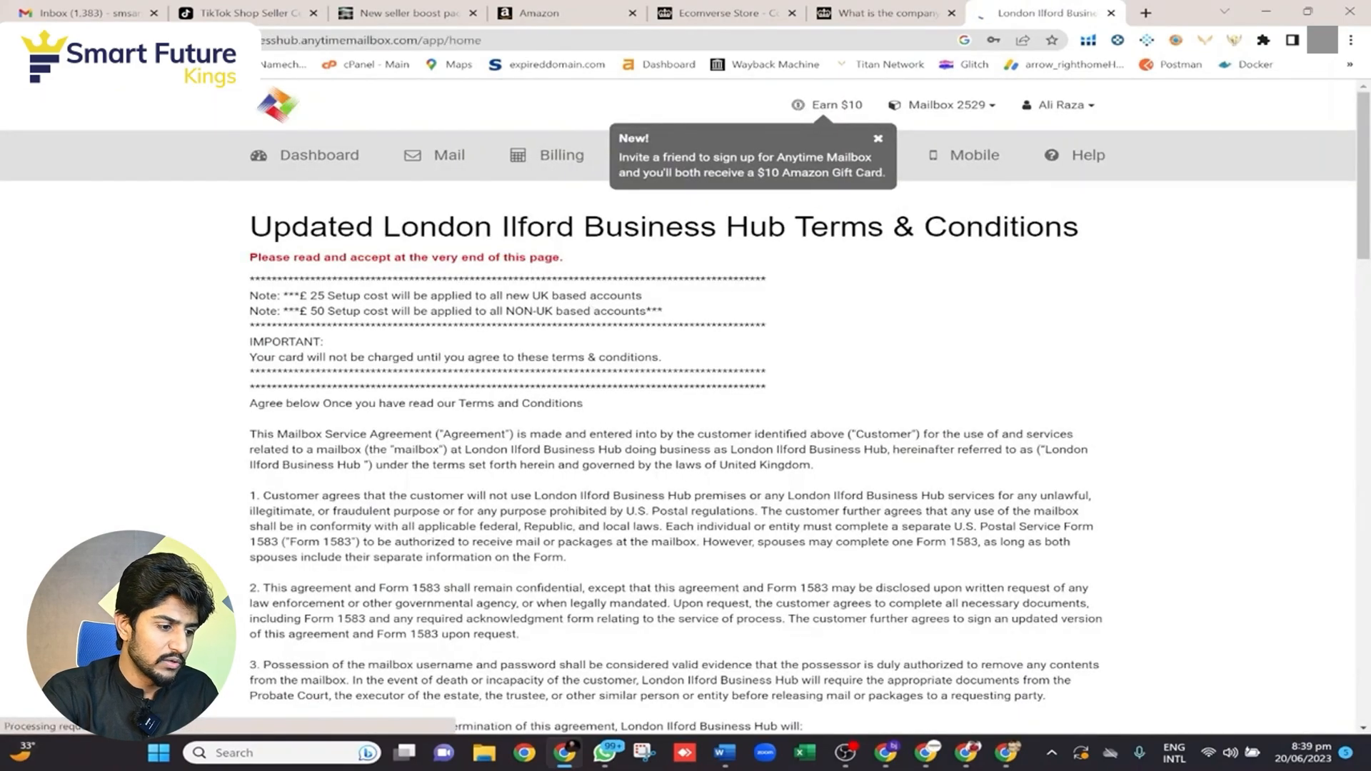
{"action": "scroll", "coordinate": [553, 336], "scroll_direction": "down", "scroll_amount": 5}
{"action": "scroll", "coordinate": [303, 657], "scroll_direction": "down", "scroll_amount": 5}
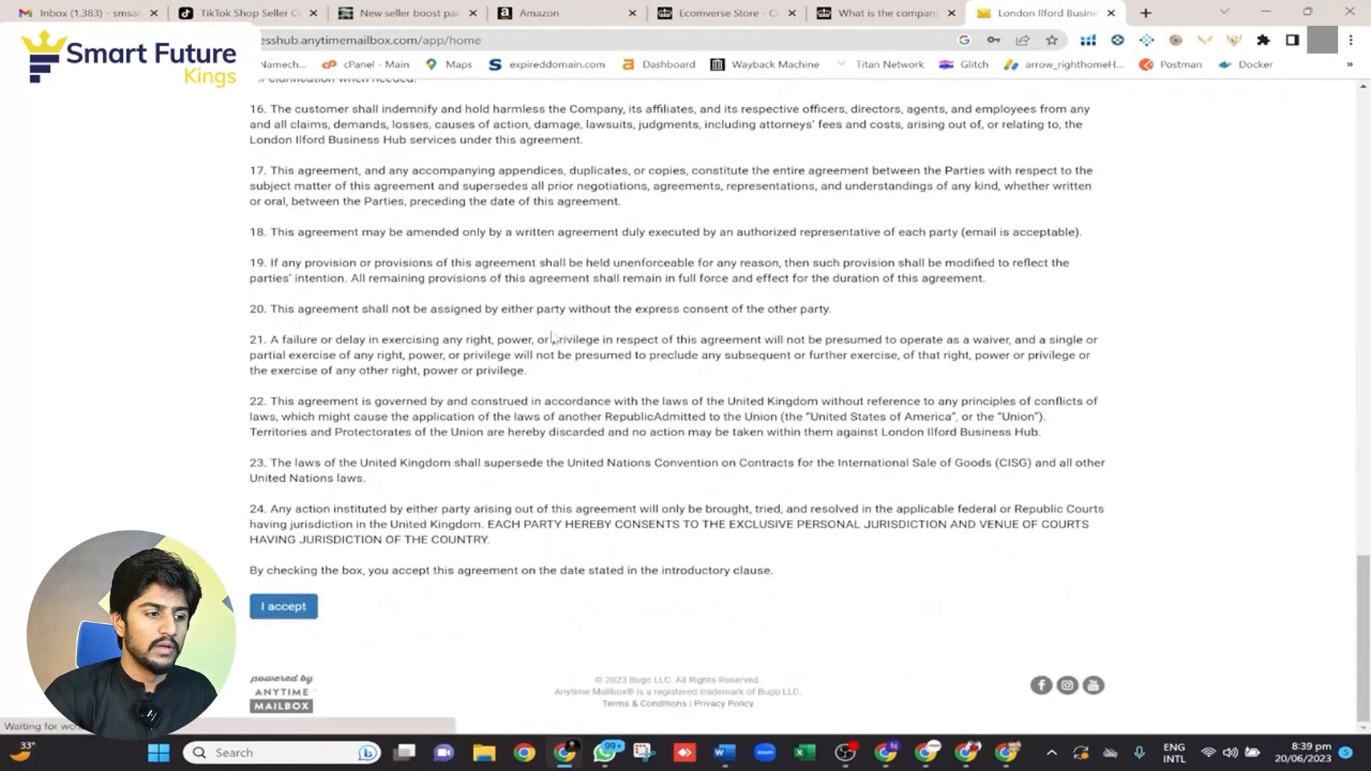
{"action": "left_click", "coordinate": [279, 608]}
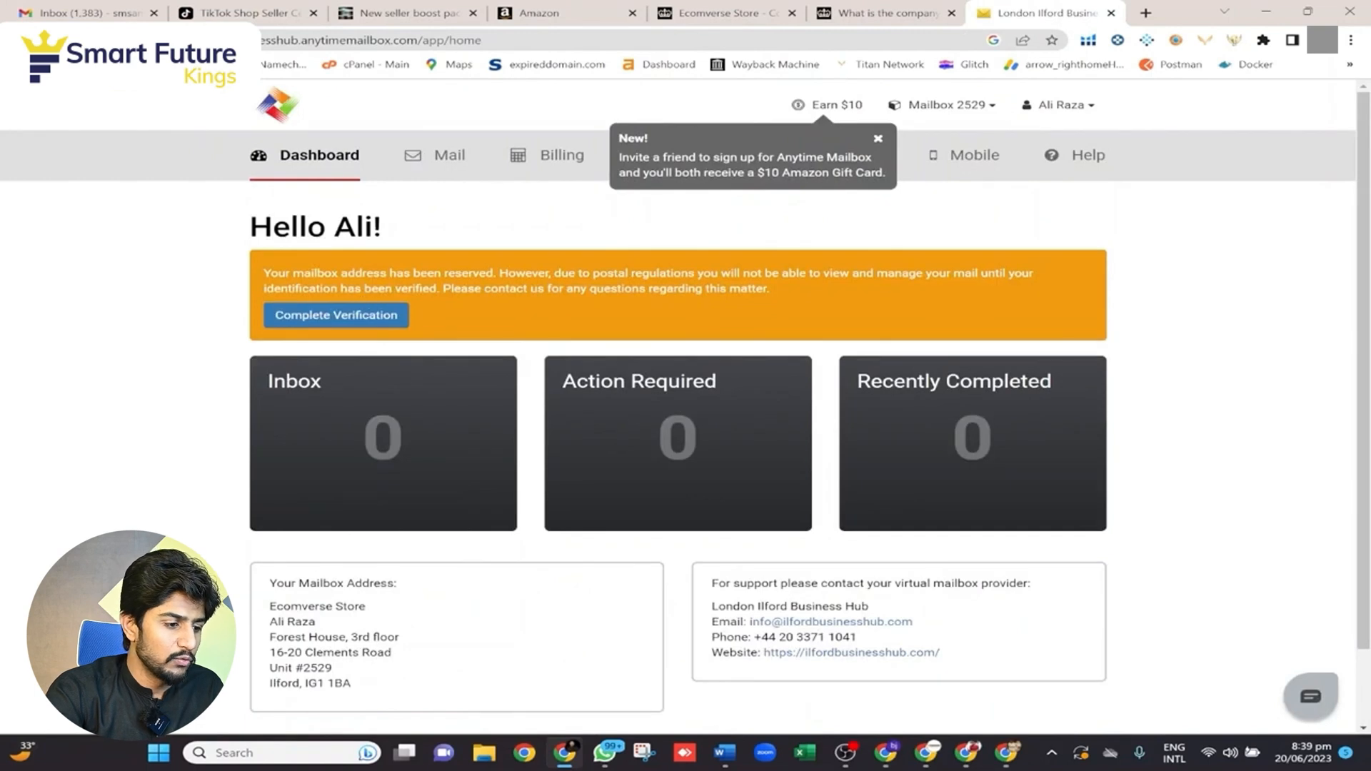
Select the Ilford mailbox street address on the dashboard, then return to the GOV.UK tab.
{"action": "scroll", "coordinate": [679, 407], "scroll_direction": "down", "scroll_amount": 1}
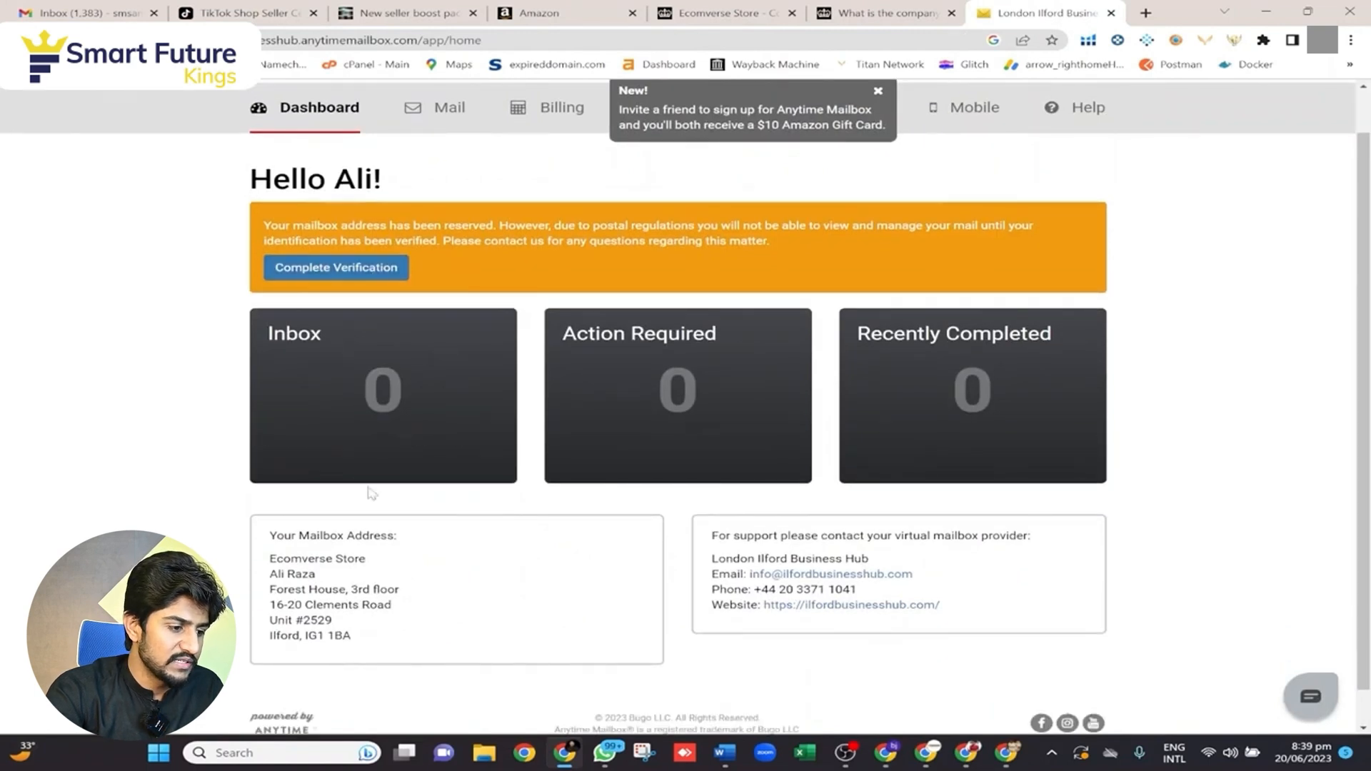
{"action": "scroll", "coordinate": [361, 542], "scroll_direction": "down", "scroll_amount": 1}
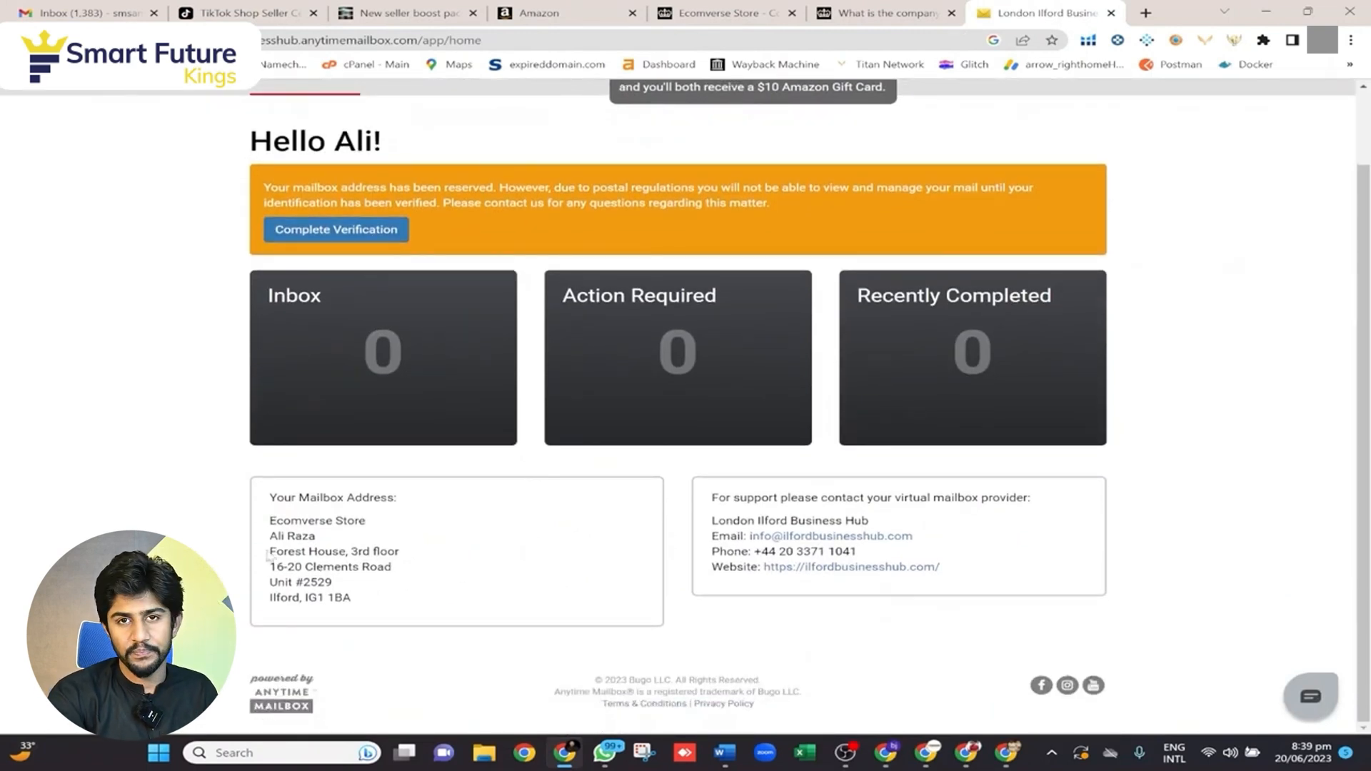
{"action": "left_click_drag", "start_coordinate": [269, 554], "coordinate": [382, 609]}
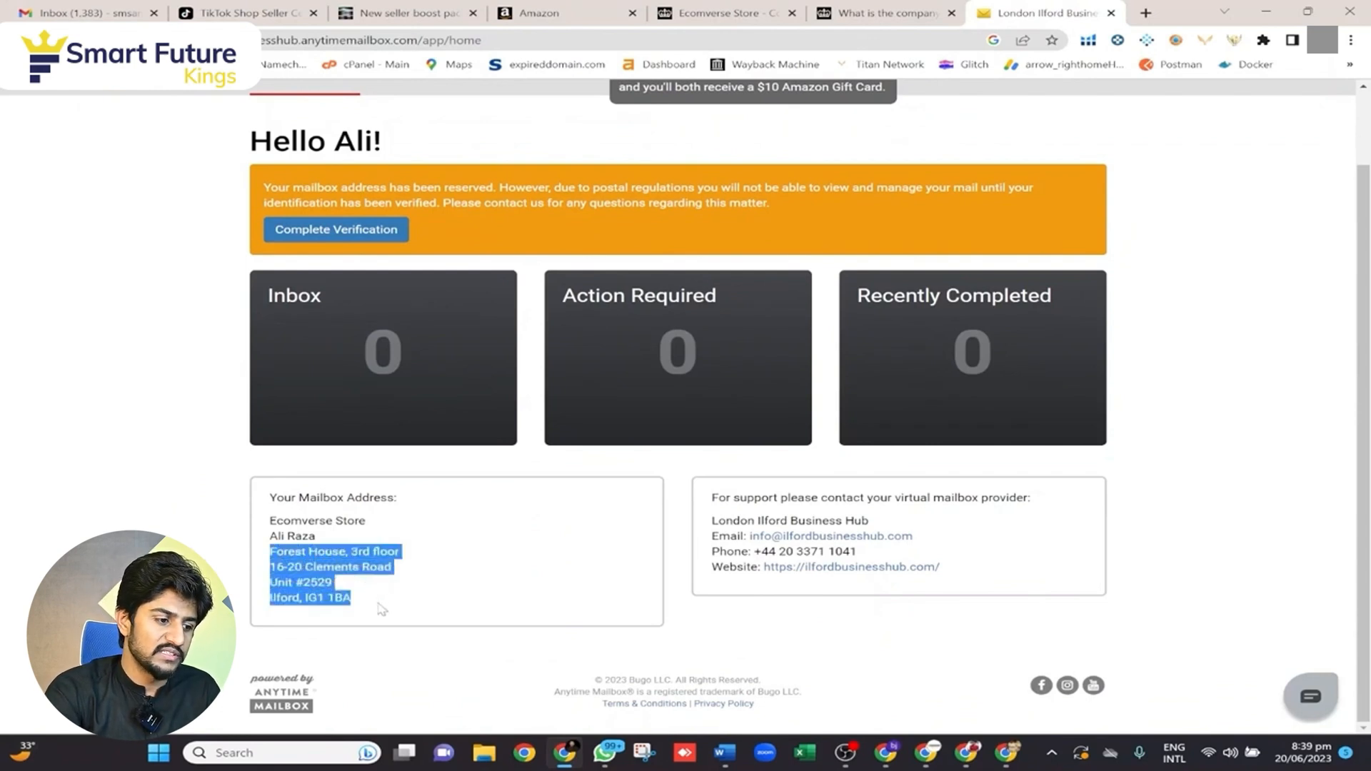
{"action": "left_click", "coordinate": [879, 13]}
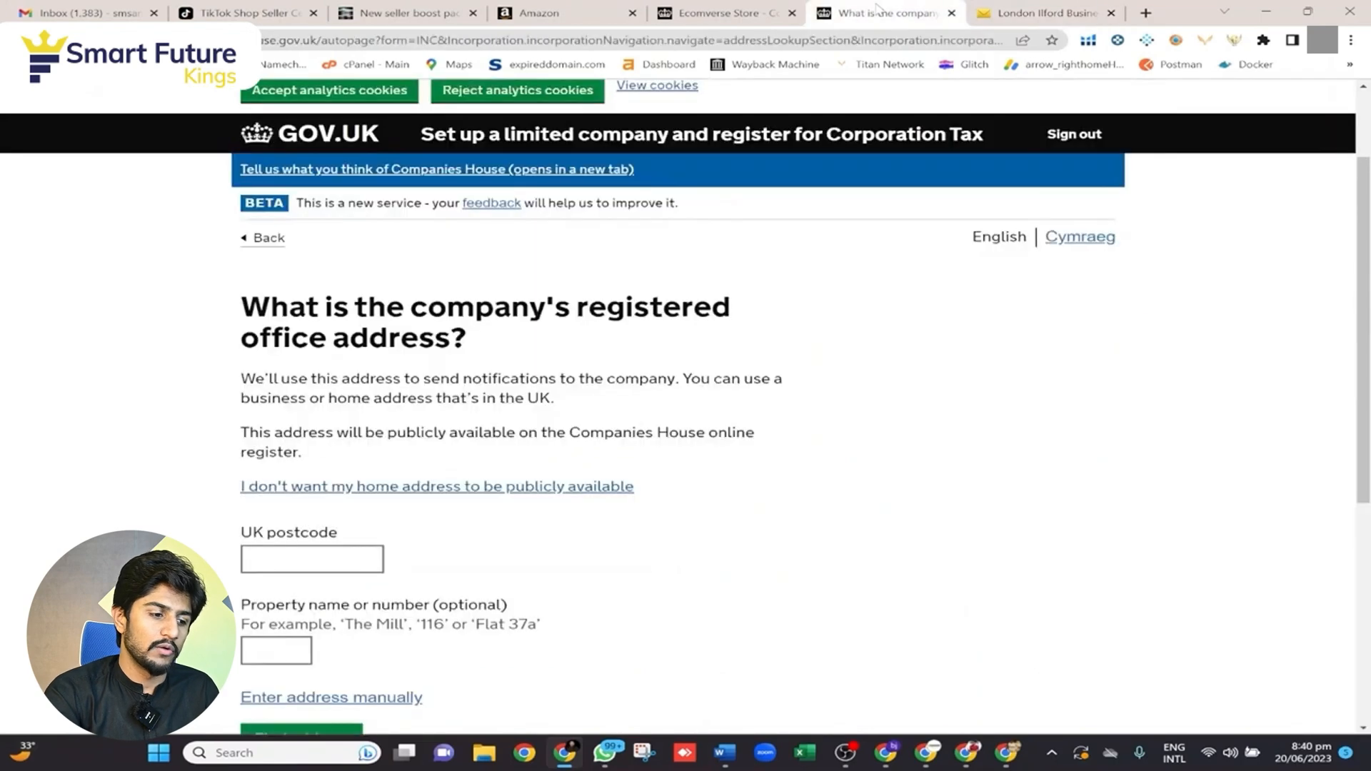
Switch the registered office address to manual entry.
{"action": "left_click", "coordinate": [724, 753]}
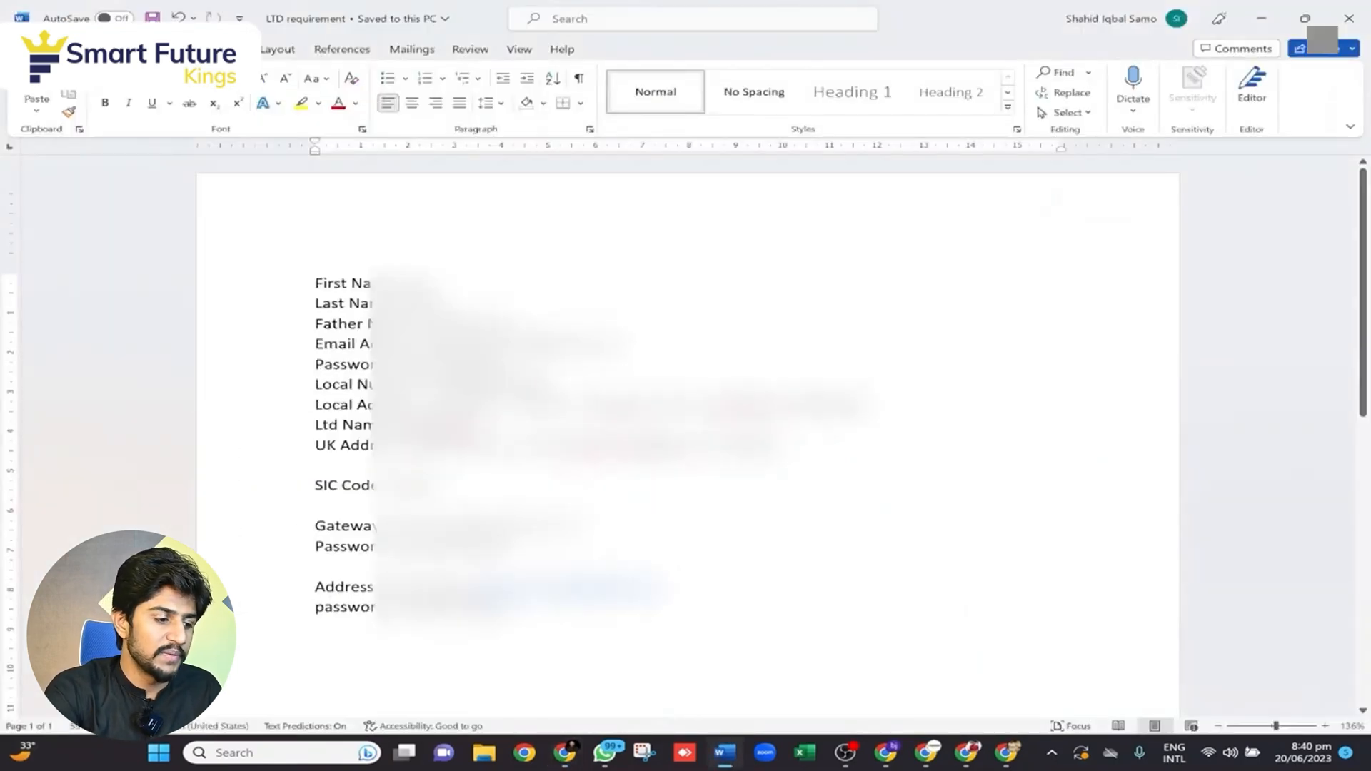
{"action": "left_click", "coordinate": [572, 757]}
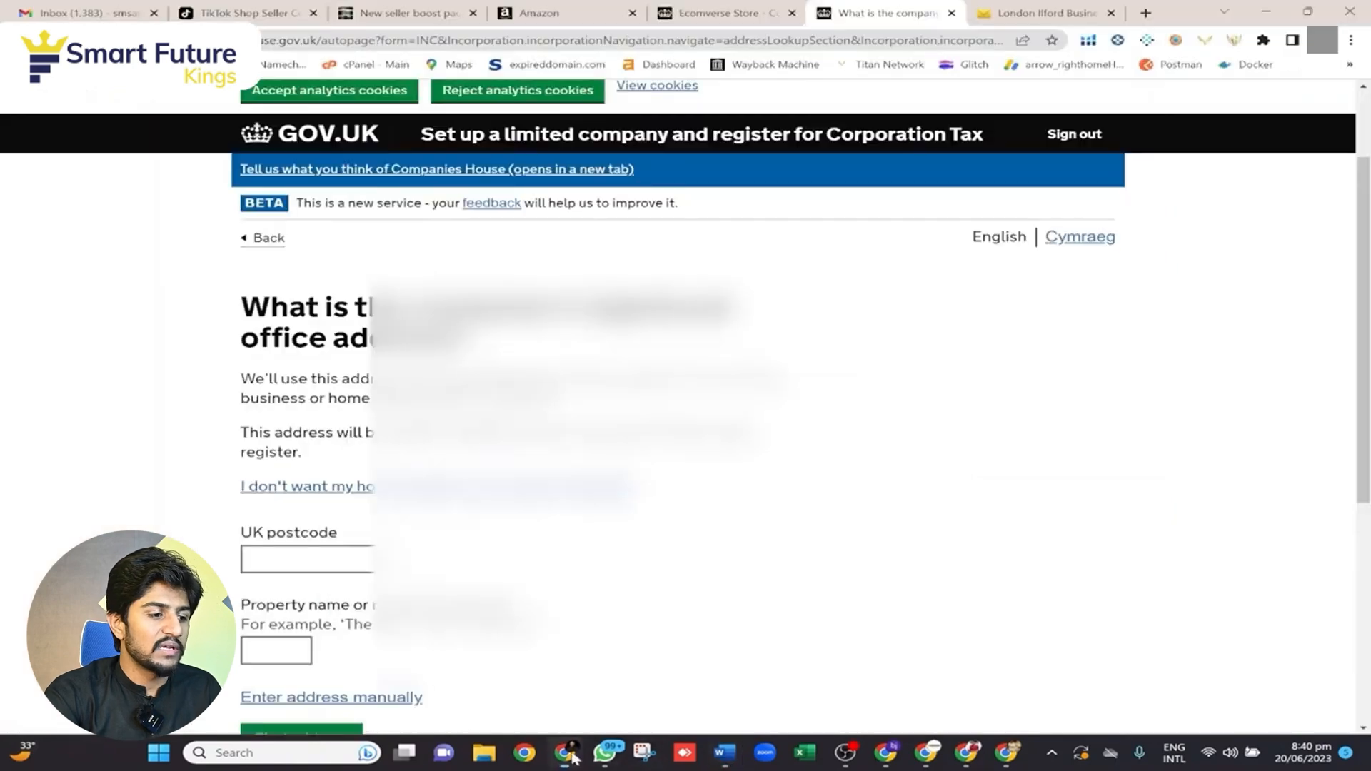
{"action": "scroll", "coordinate": [581, 297], "scroll_direction": "down", "scroll_amount": 4}
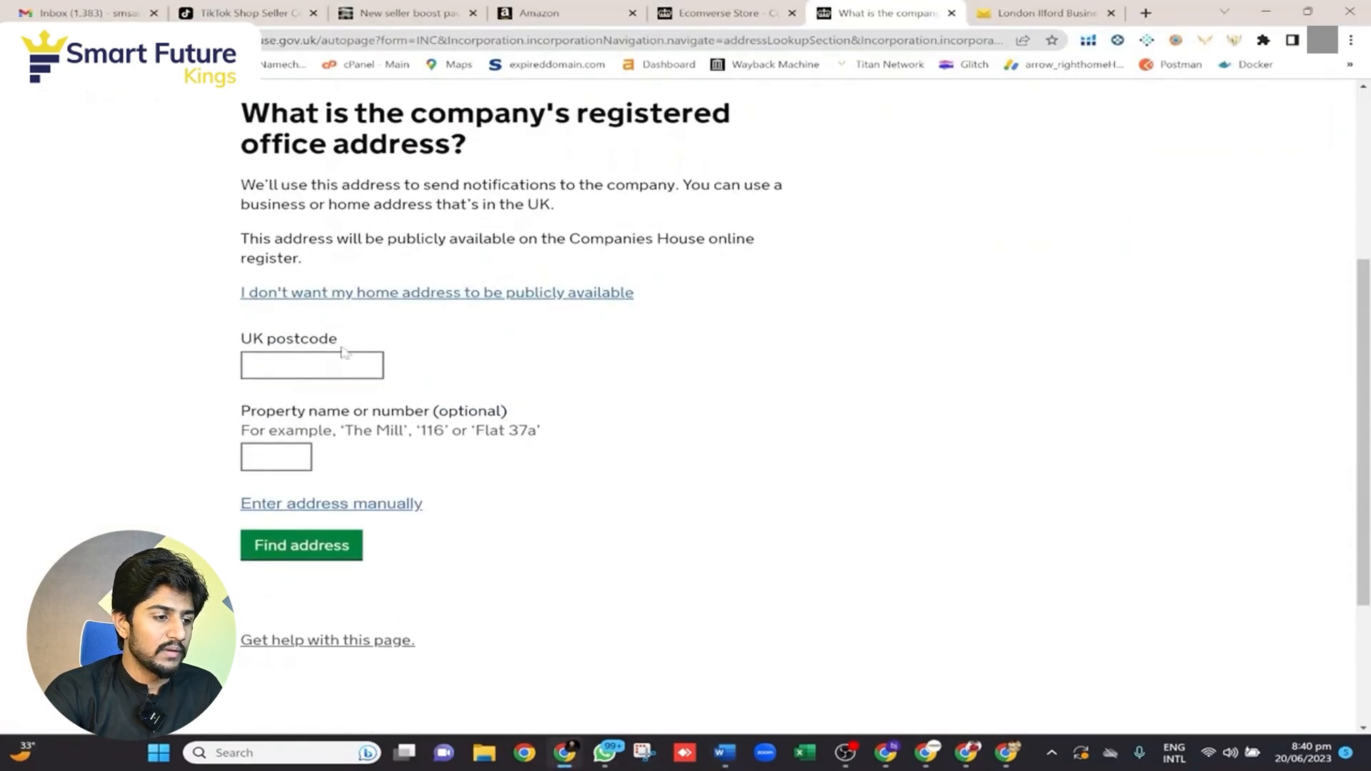
{"action": "scroll", "coordinate": [346, 347], "scroll_direction": "up", "scroll_amount": 4}
{"action": "scroll", "coordinate": [435, 599], "scroll_direction": "down", "scroll_amount": 3}
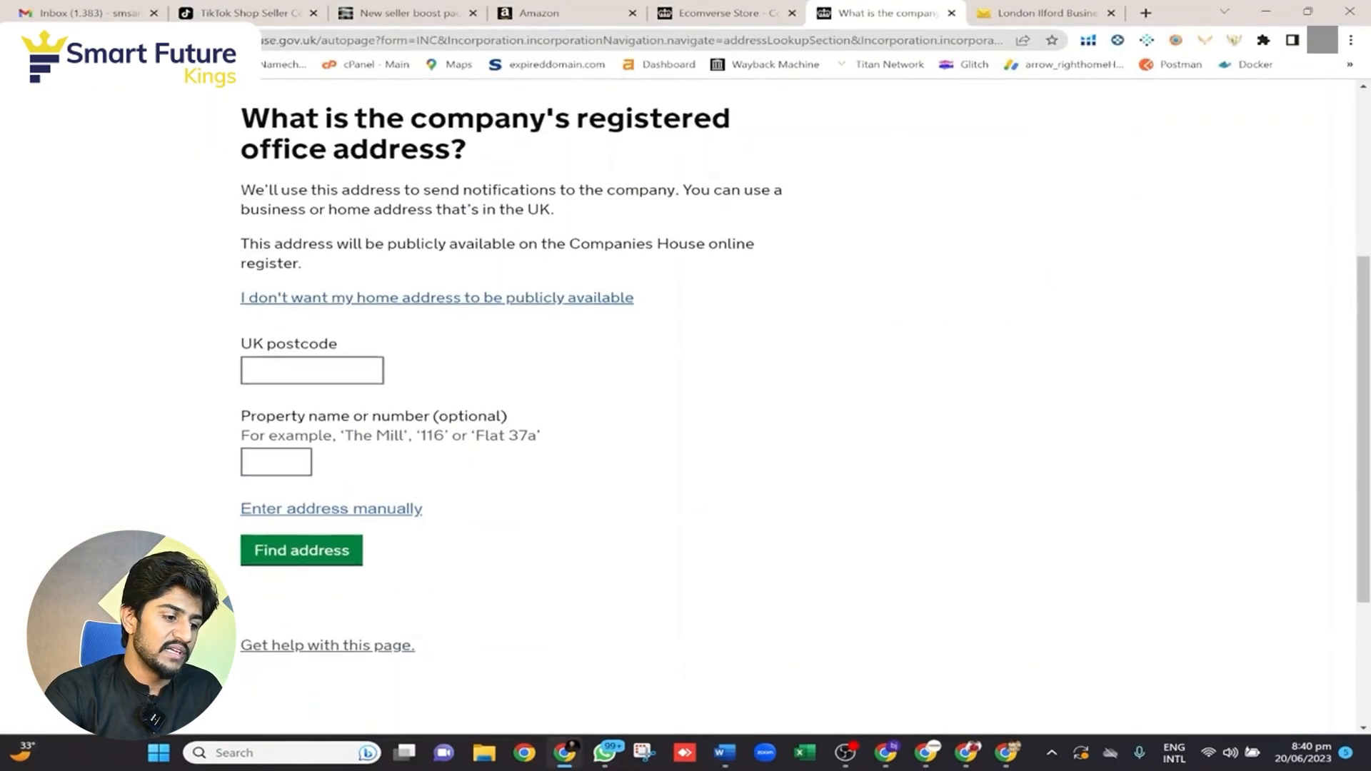
{"action": "left_click", "coordinate": [340, 522]}
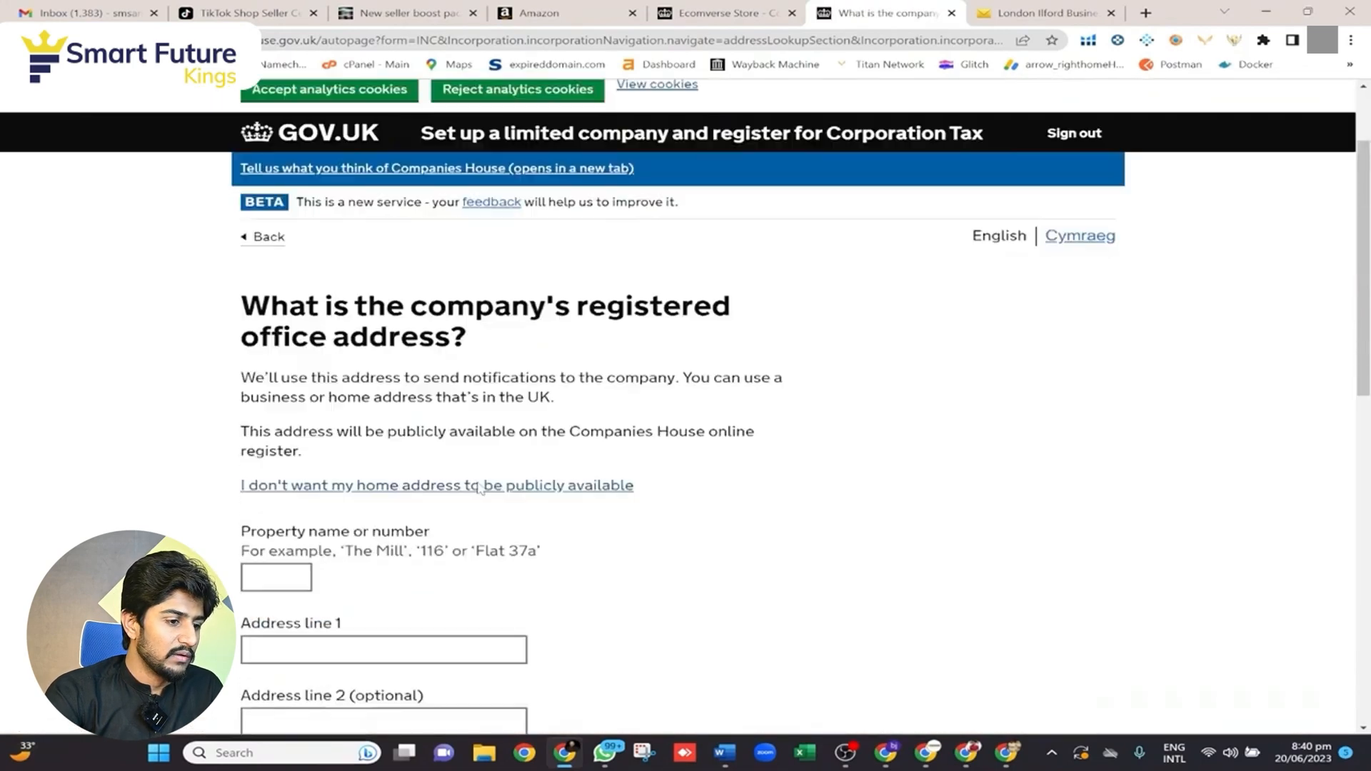
{"action": "scroll", "coordinate": [278, 328], "scroll_direction": "down", "scroll_amount": 1}
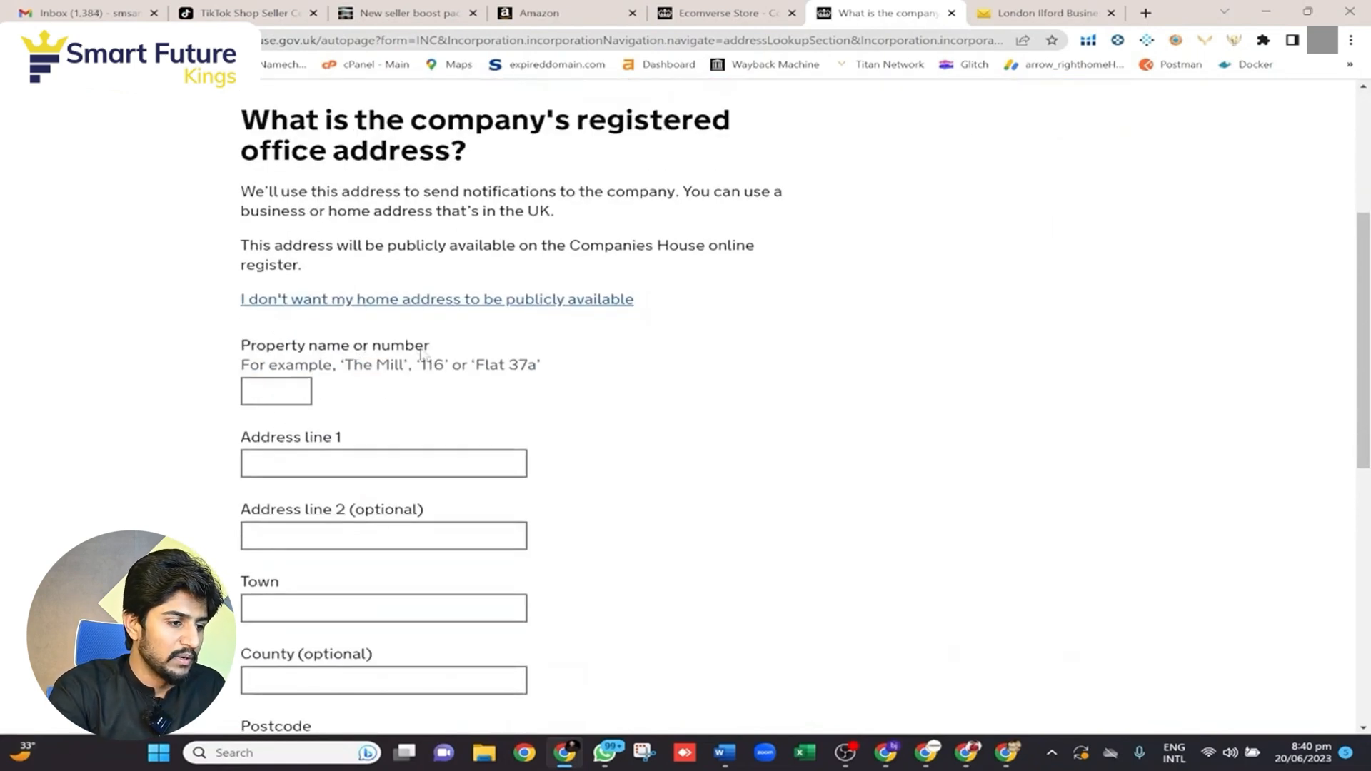
Copy the mailbox unit number from Anytime Mailbox and paste it into Property name or number.
{"action": "left_click", "coordinate": [241, 393]}
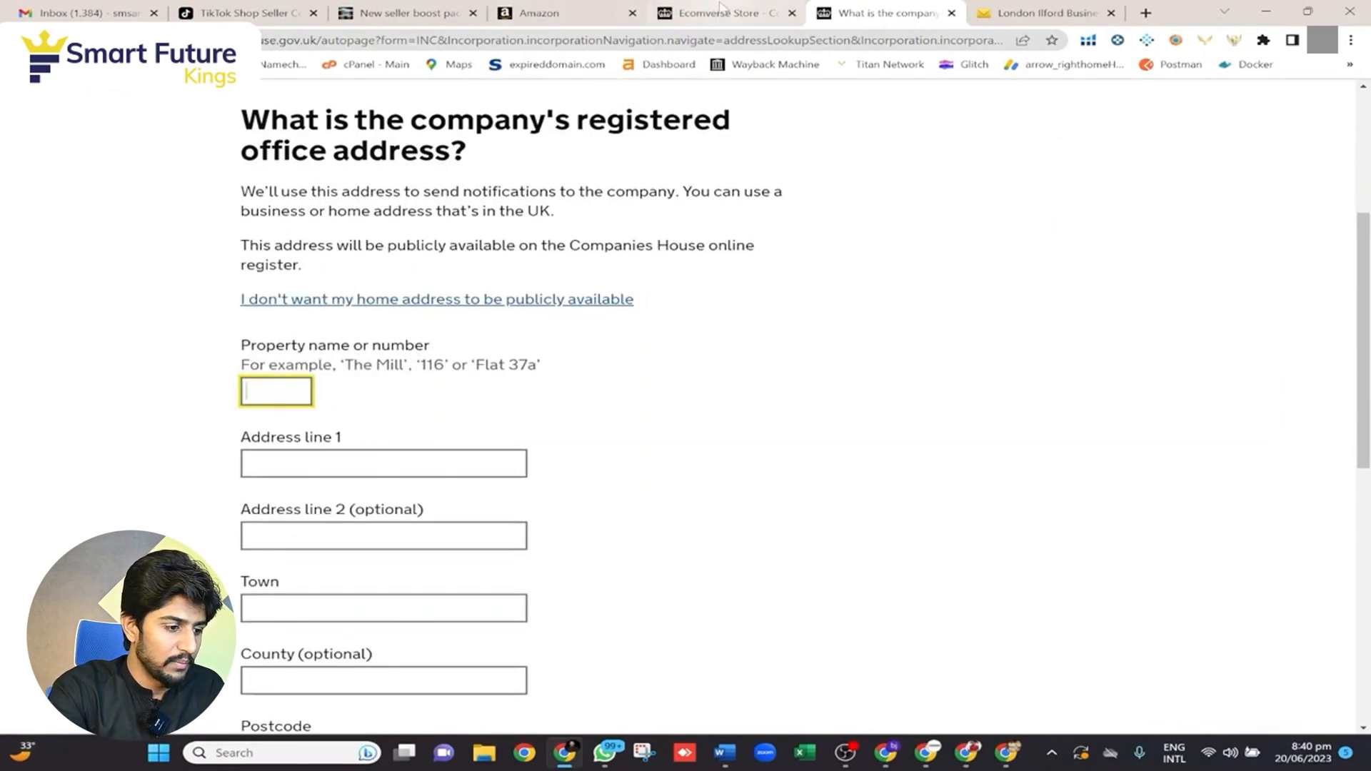
{"action": "left_click", "coordinate": [1043, 13]}
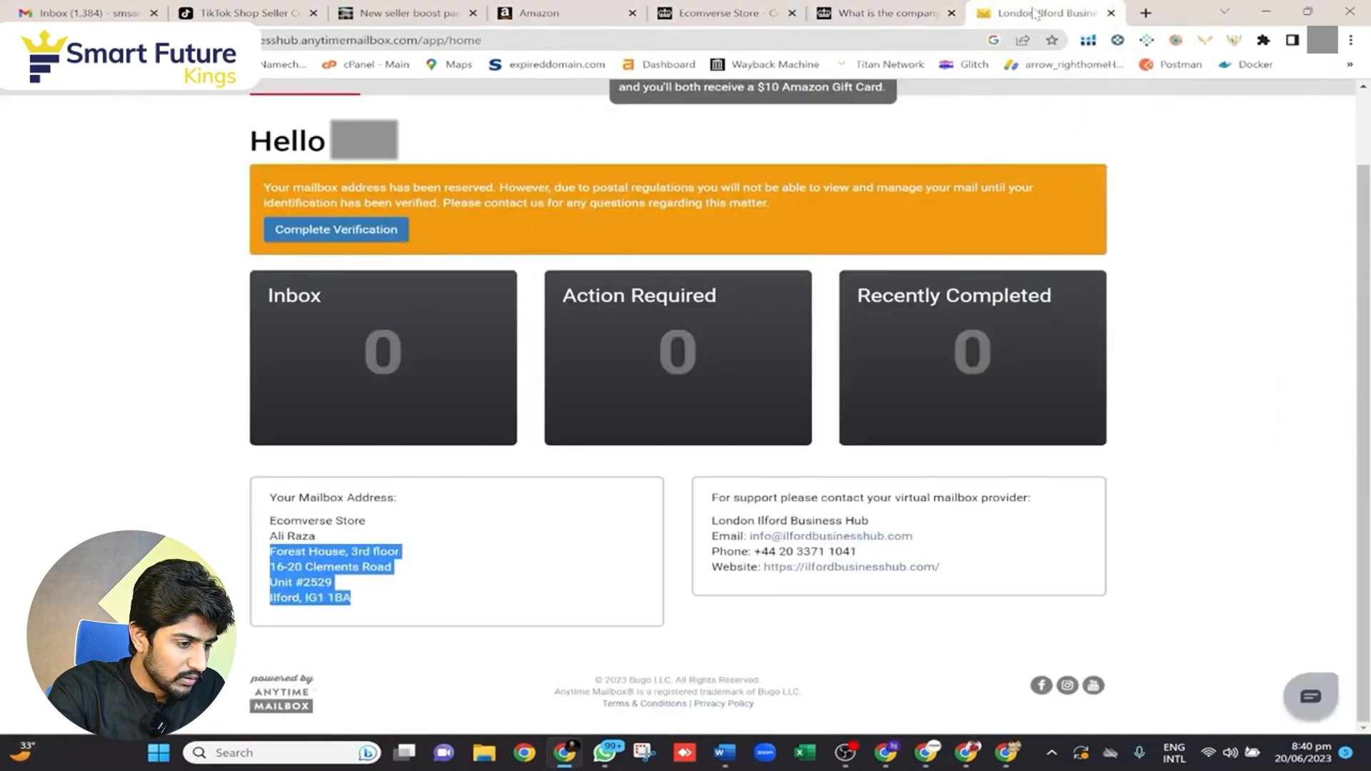
{"action": "left_click", "coordinate": [322, 582]}
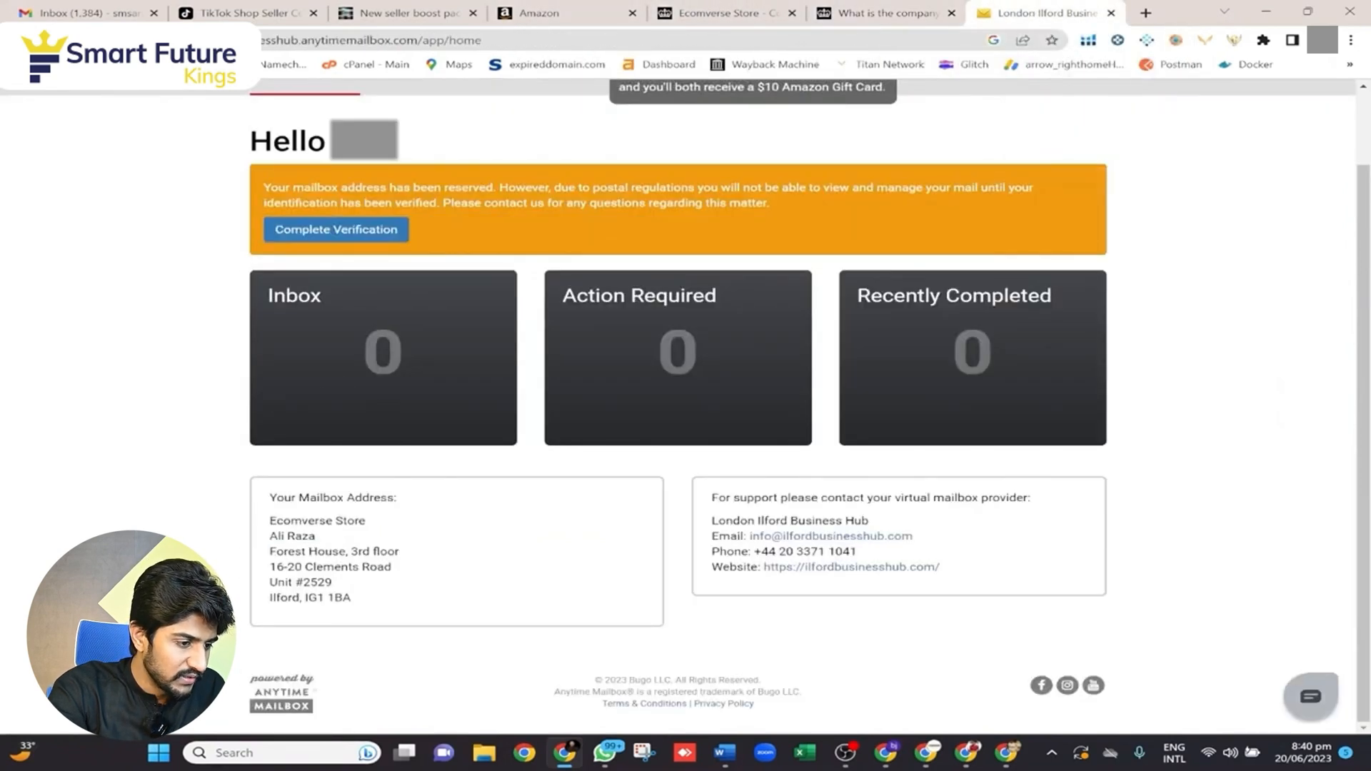
{"action": "left_click_drag", "start_coordinate": [268, 587], "coordinate": [339, 586]}
{"action": "key", "text": "ctrl+c"}
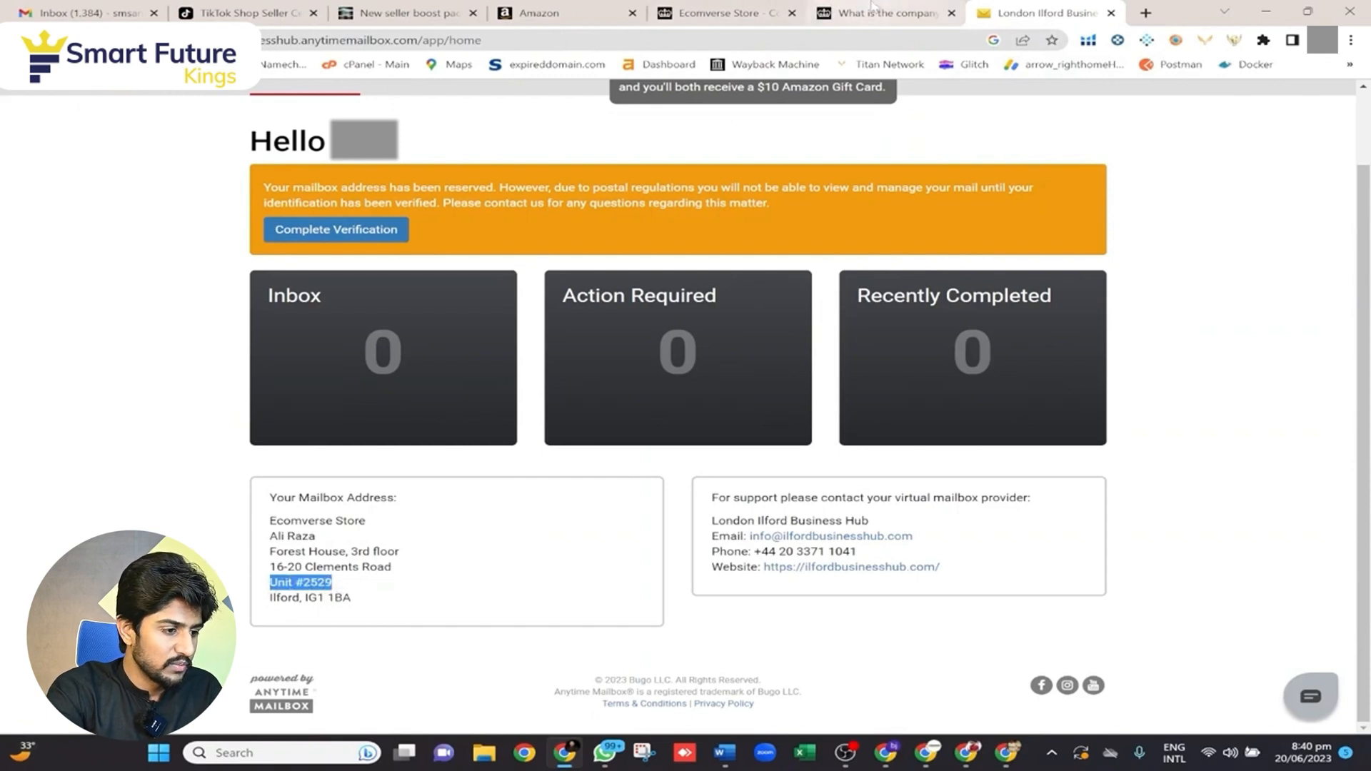
{"action": "left_click", "coordinate": [882, 13]}
{"action": "key", "text": "ctrl+v"}
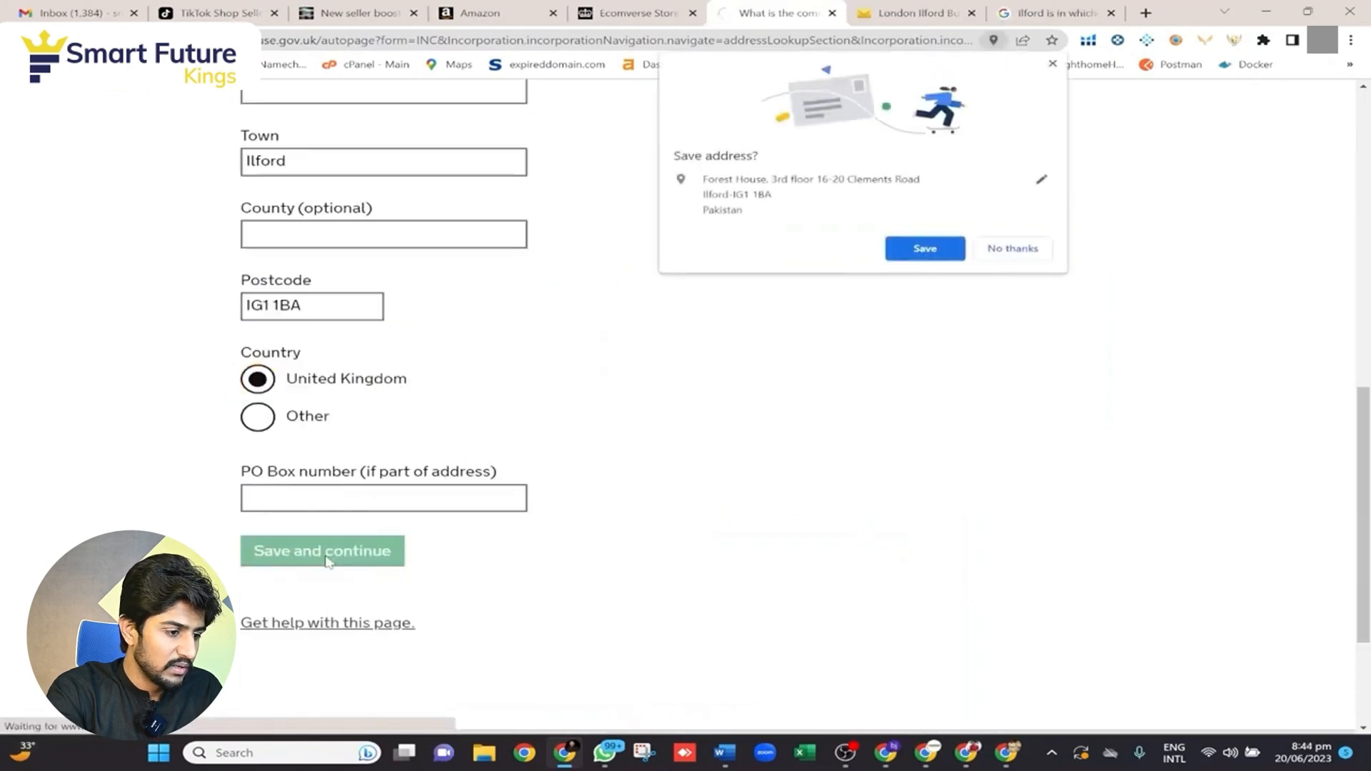
Decline Chrome's save-address offer and check the confirmation page against the mailbox address.
{"action": "left_click", "coordinate": [1013, 257]}
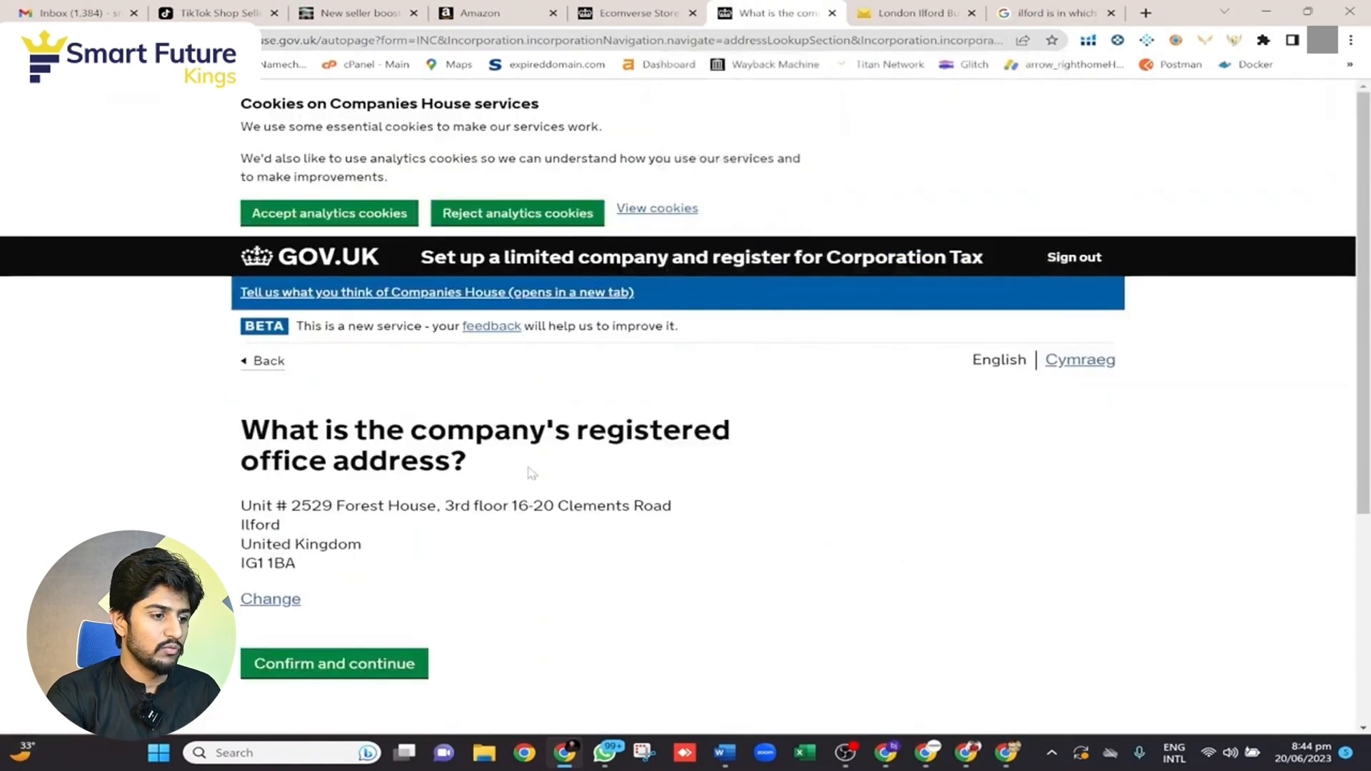
{"action": "scroll", "coordinate": [530, 471], "scroll_direction": "down", "scroll_amount": 2}
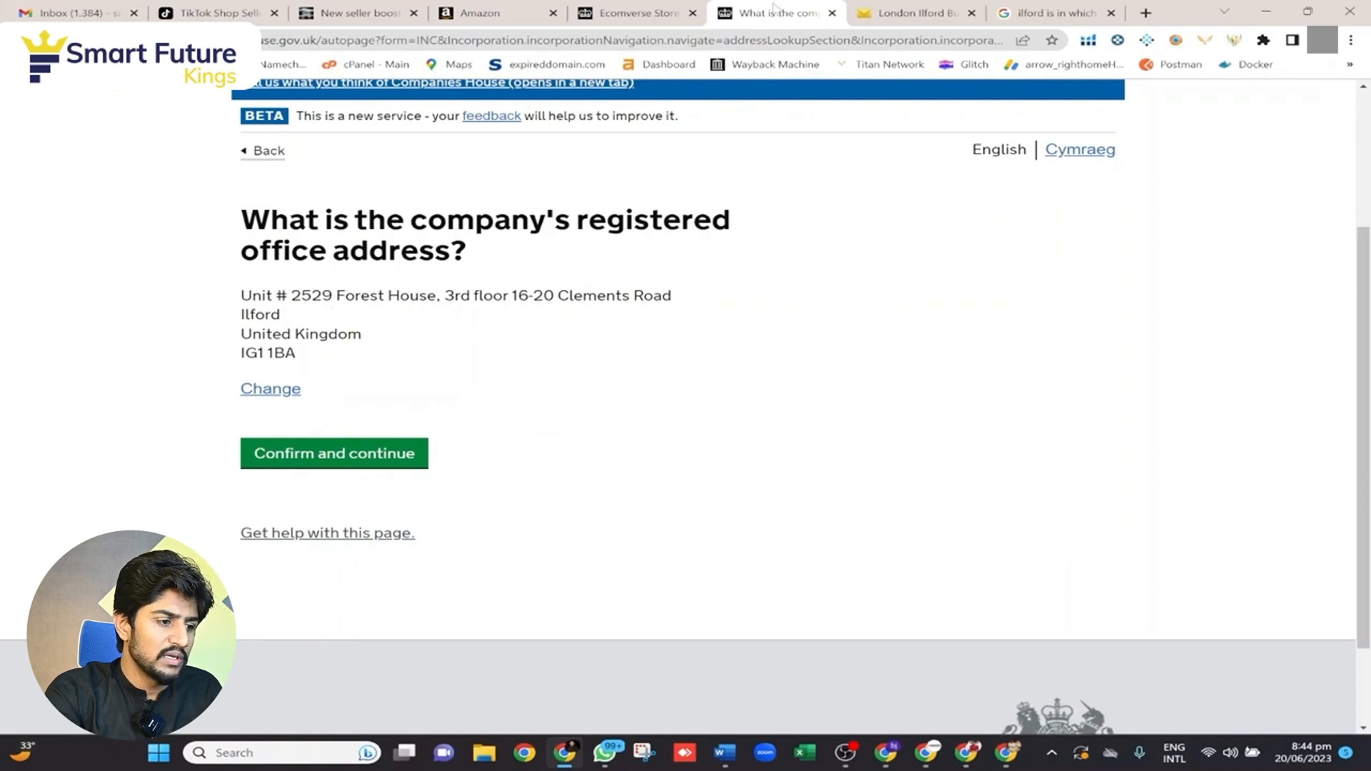
{"action": "left_click", "coordinate": [950, 10]}
{"action": "left_click", "coordinate": [786, 13]}
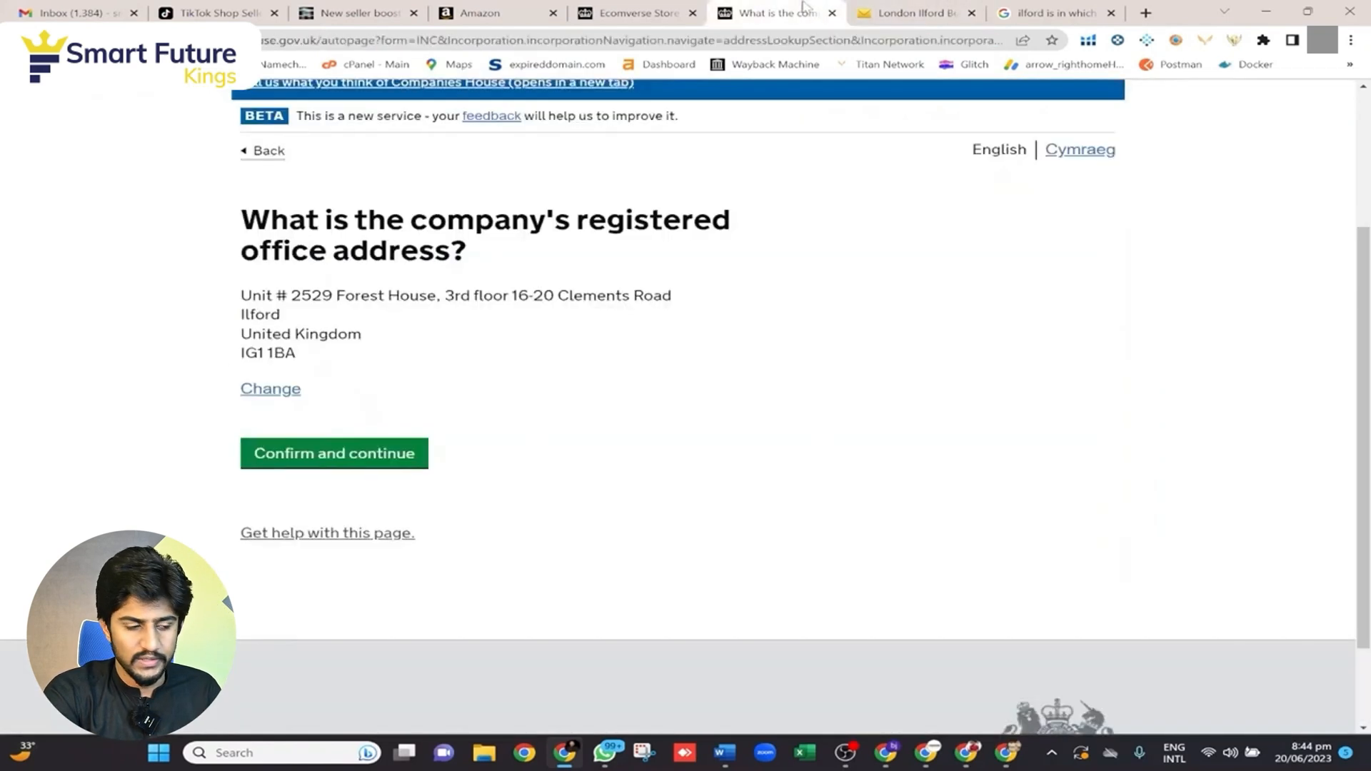
Confirm the registered office address and register the company in England and Wales.
{"action": "left_click", "coordinate": [335, 455]}
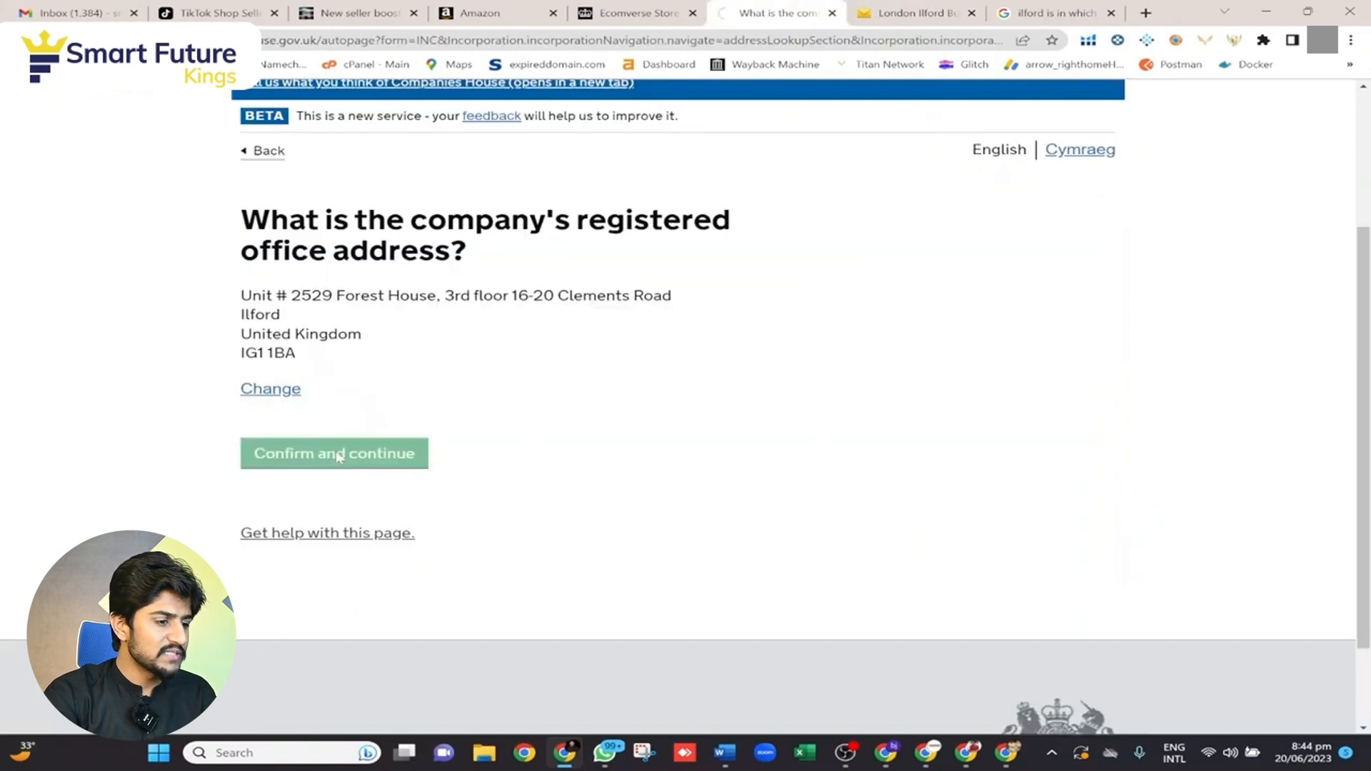
{"action": "scroll", "coordinate": [340, 457], "scroll_direction": "down", "scroll_amount": 1}
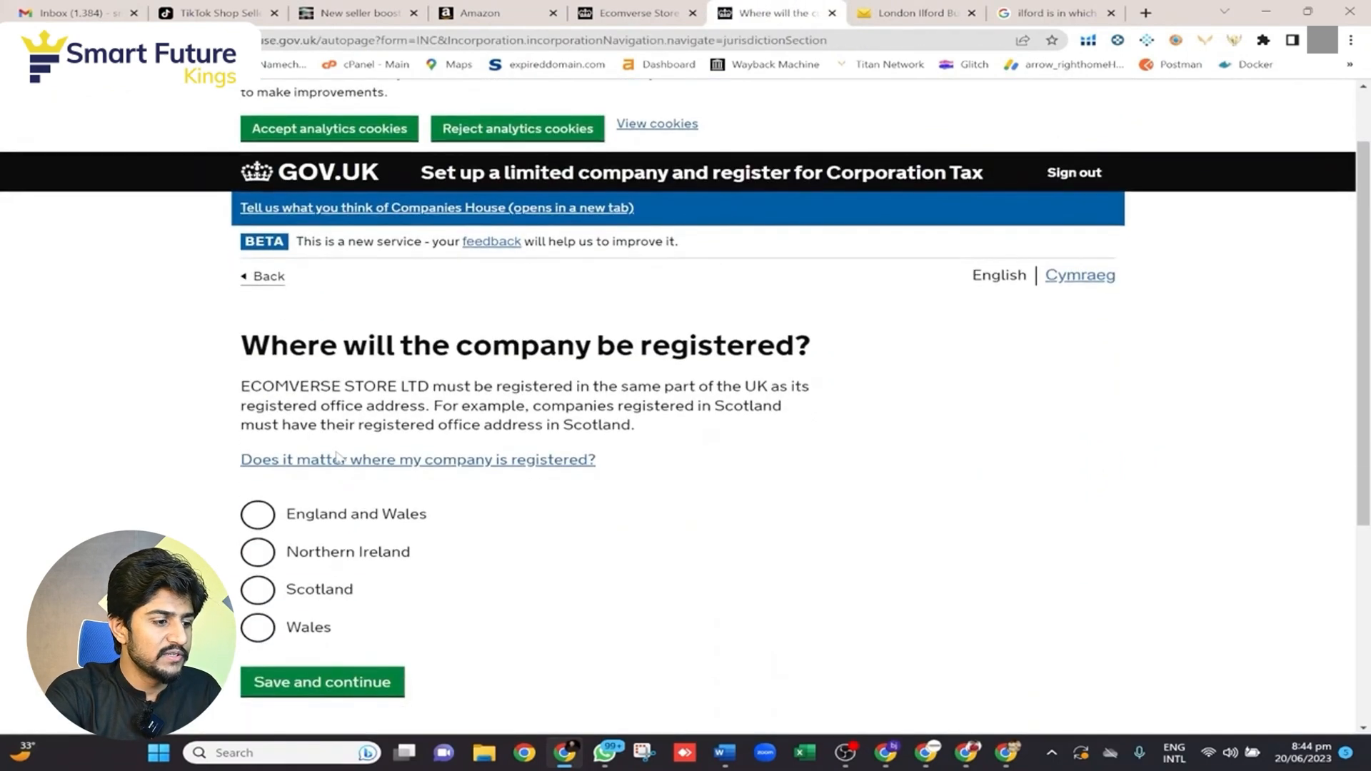
{"action": "scroll", "coordinate": [286, 429], "scroll_direction": "down", "scroll_amount": 1}
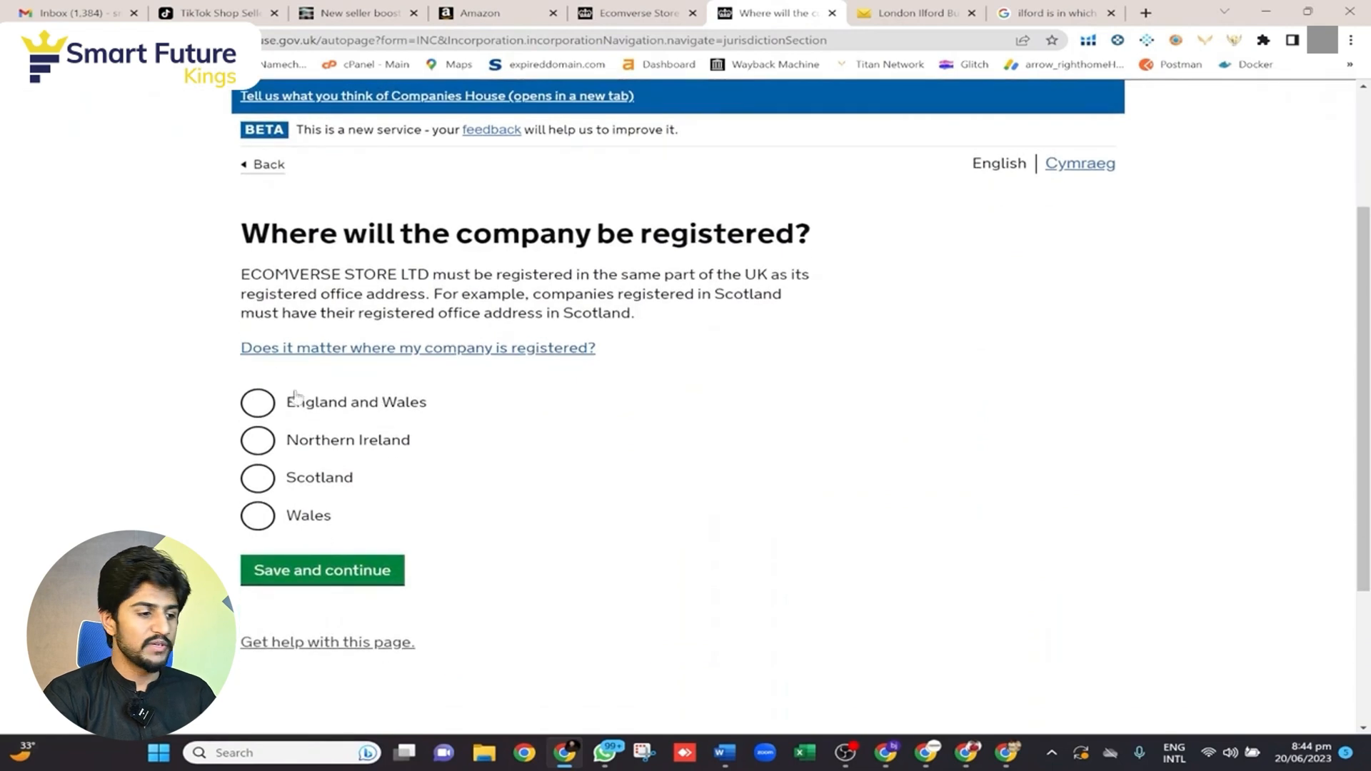
{"action": "left_click", "coordinate": [269, 407]}
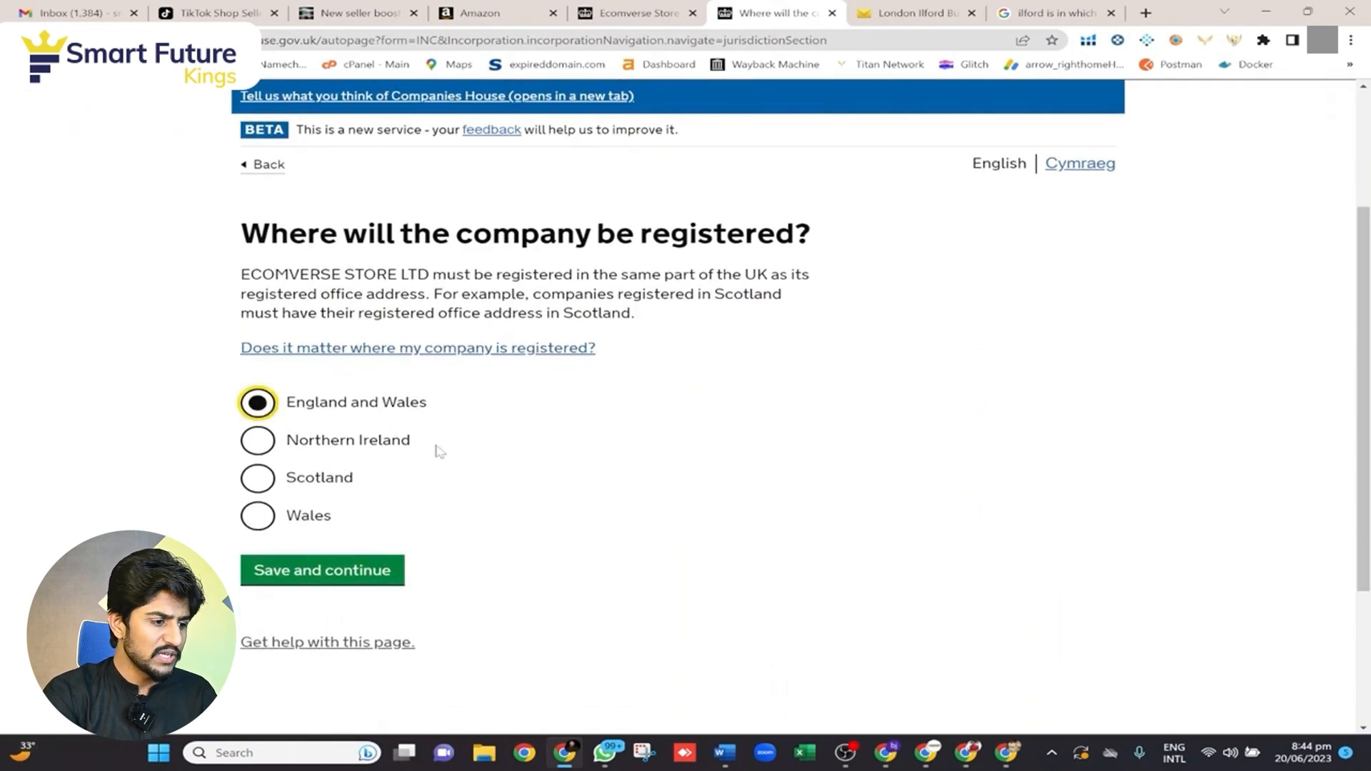
{"action": "left_click", "coordinate": [332, 580]}
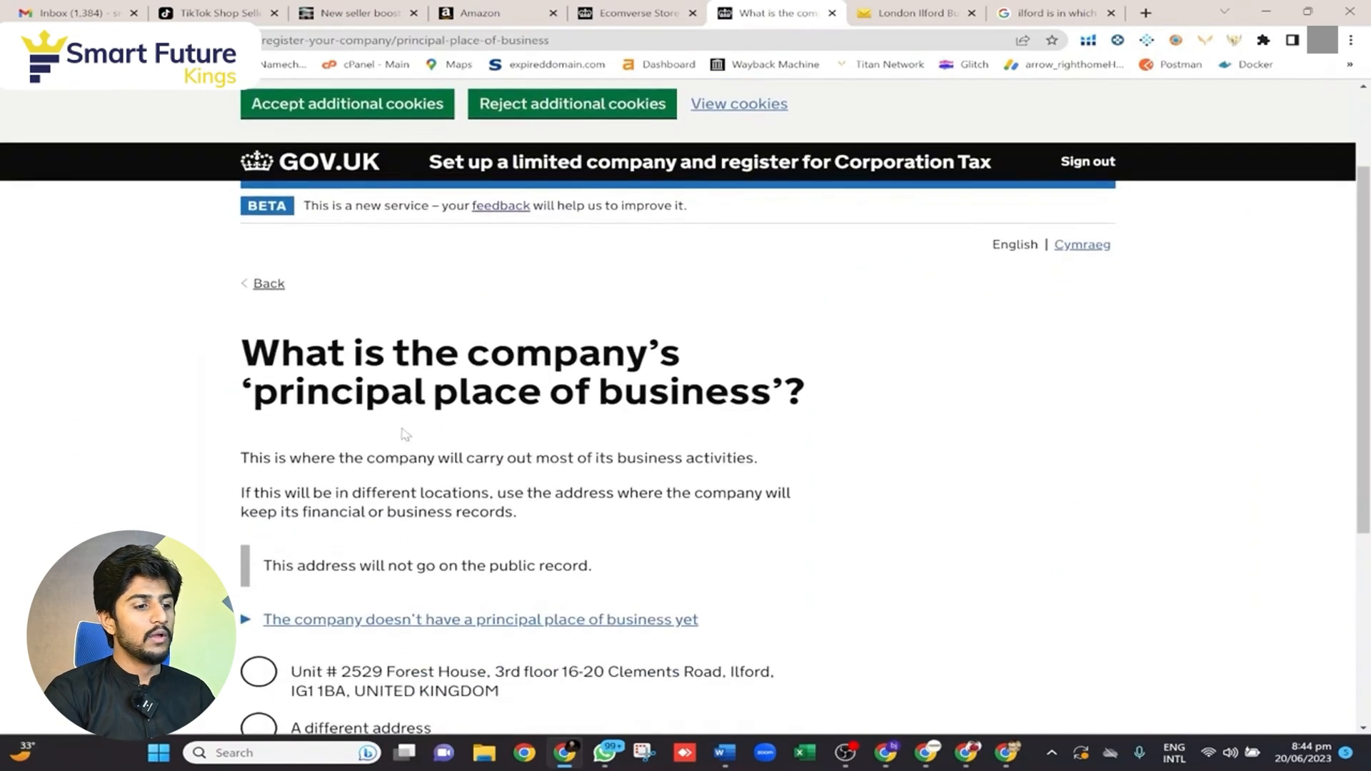
Choose the Unit # 2529 registered office address as the principal place of business.
{"action": "scroll", "coordinate": [404, 437], "scroll_direction": "down", "scroll_amount": 2}
{"action": "scroll", "coordinate": [405, 434], "scroll_direction": "down", "scroll_amount": 1}
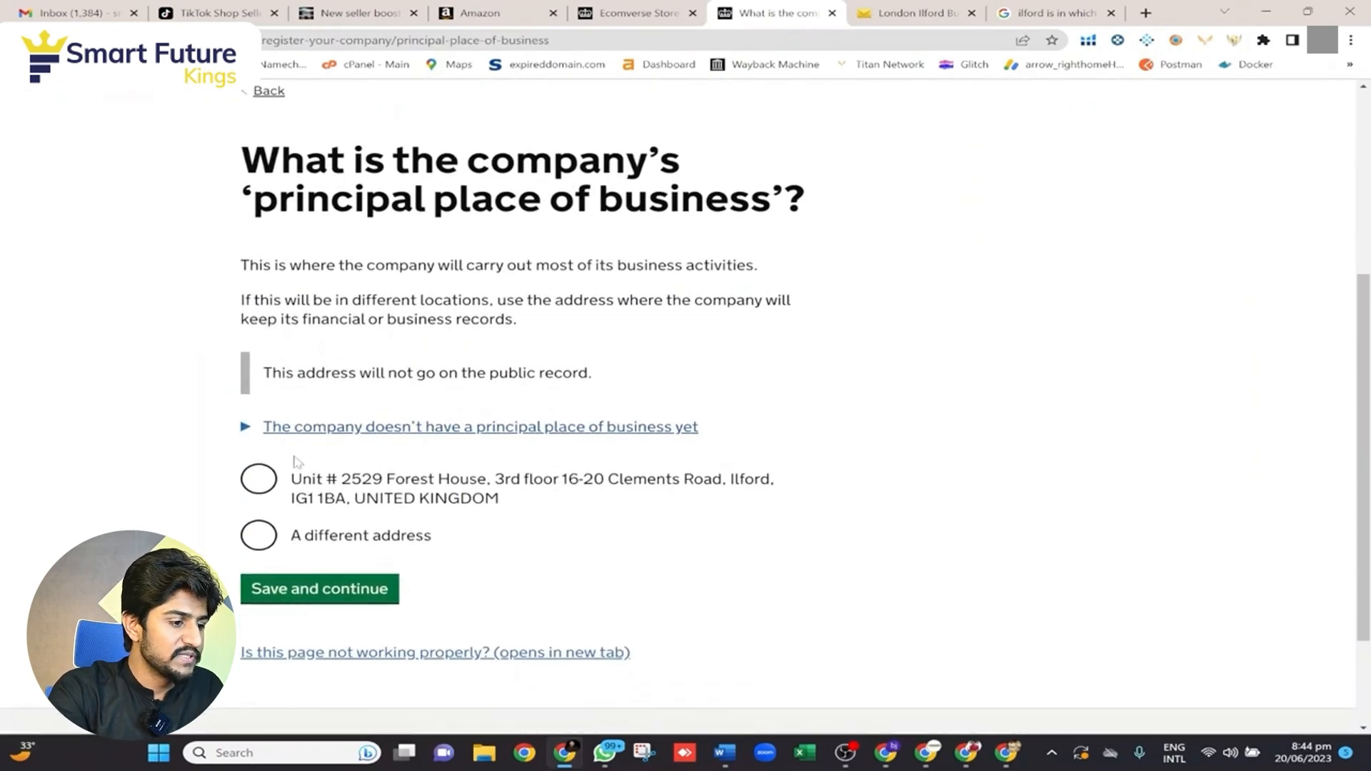
{"action": "left_click", "coordinate": [268, 480]}
{"action": "scroll", "coordinate": [270, 478], "scroll_direction": "down", "scroll_amount": 1}
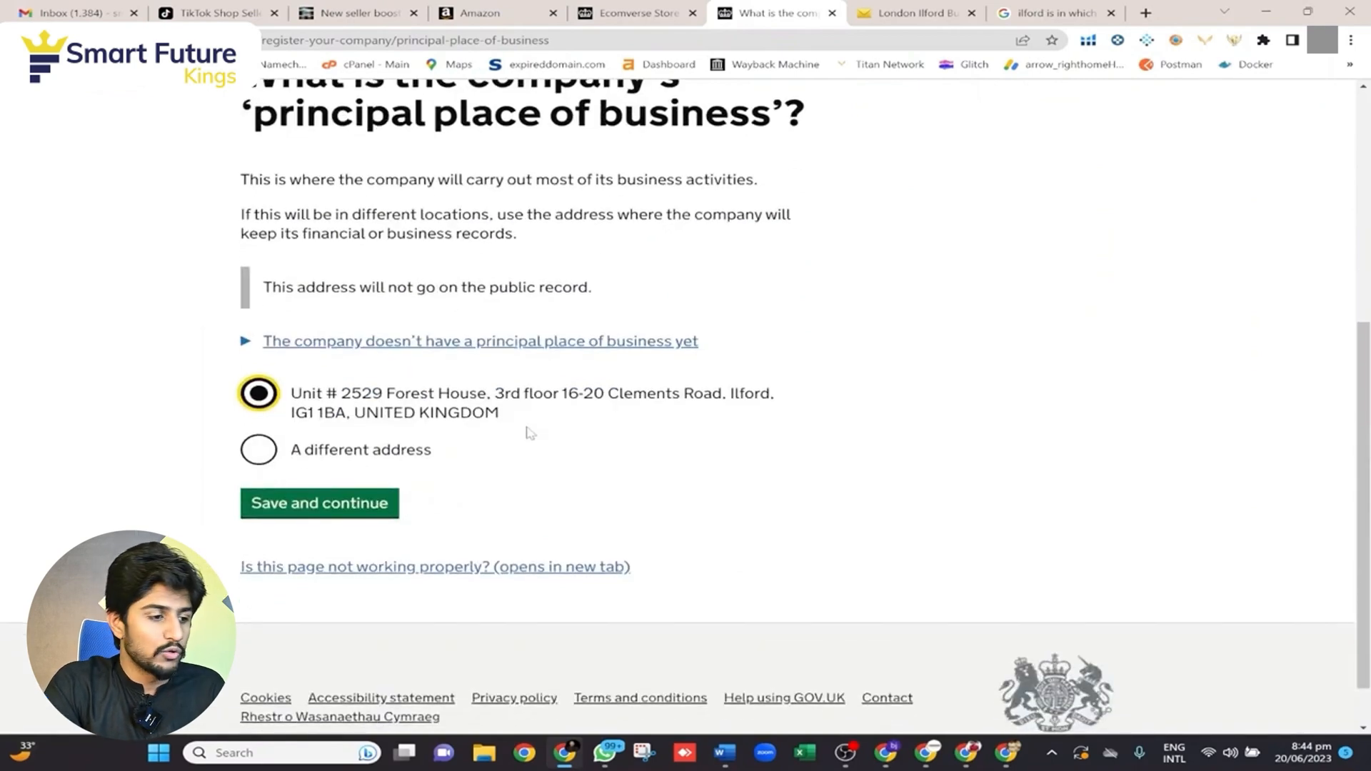
{"action": "left_click", "coordinate": [890, 9]}
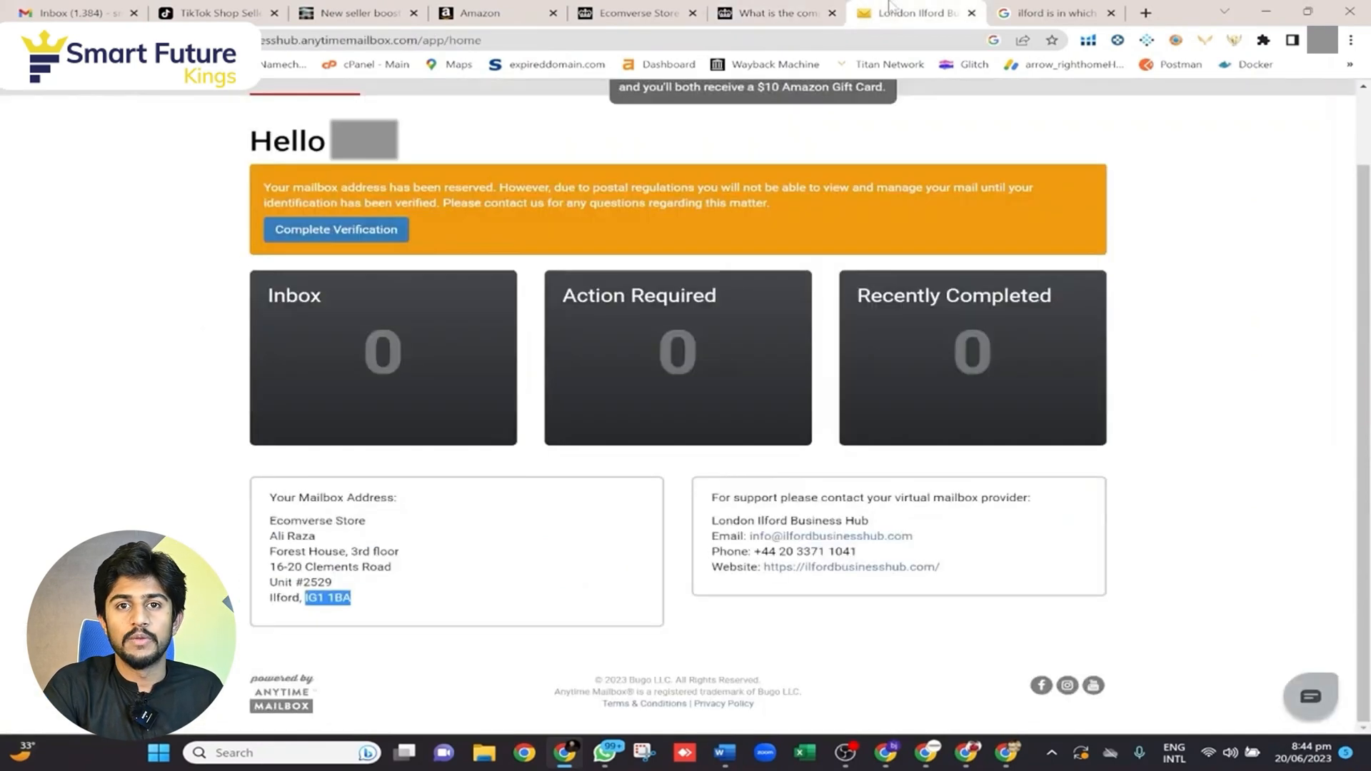
{"action": "scroll", "coordinate": [646, 298], "scroll_direction": "up", "scroll_amount": 1}
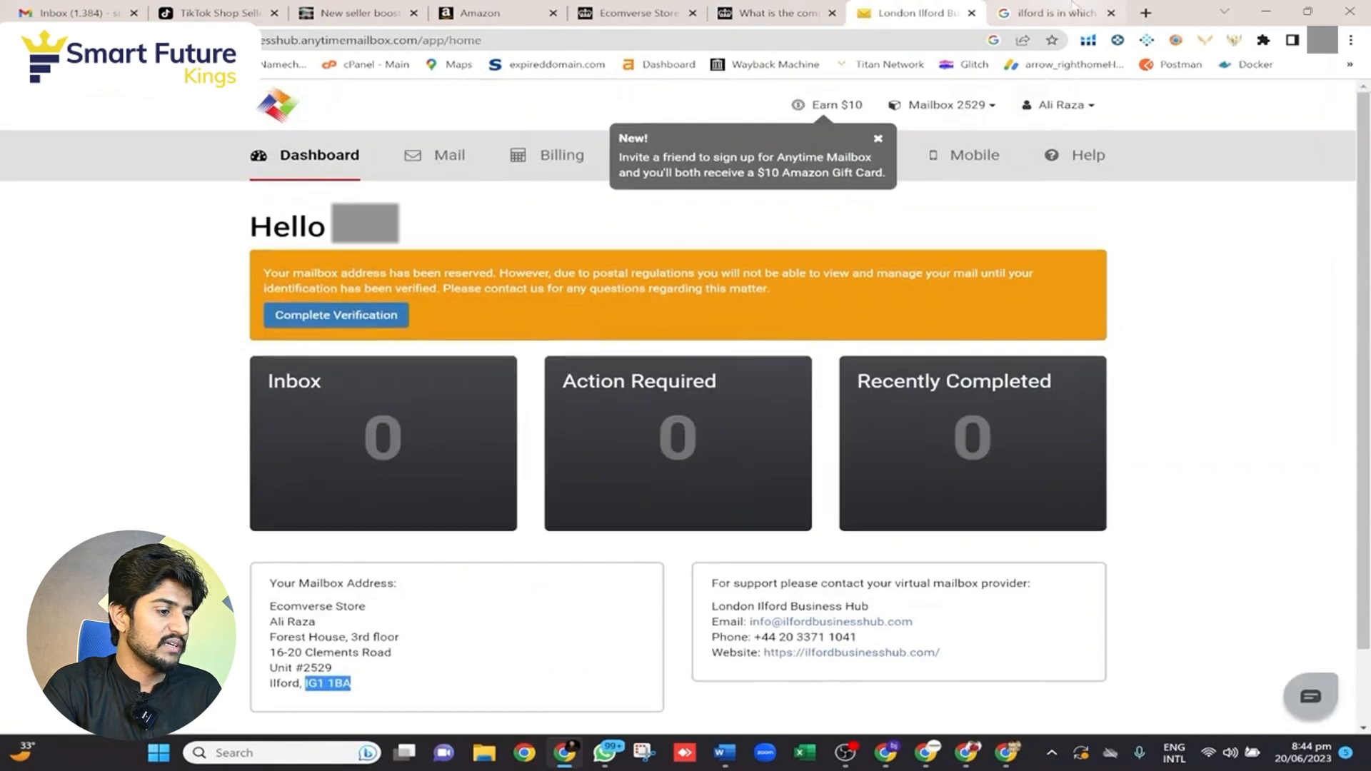
{"action": "left_click", "coordinate": [766, 7]}
{"action": "scroll", "coordinate": [474, 459], "scroll_direction": "down", "scroll_amount": 1}
{"action": "left_click", "coordinate": [360, 475]}
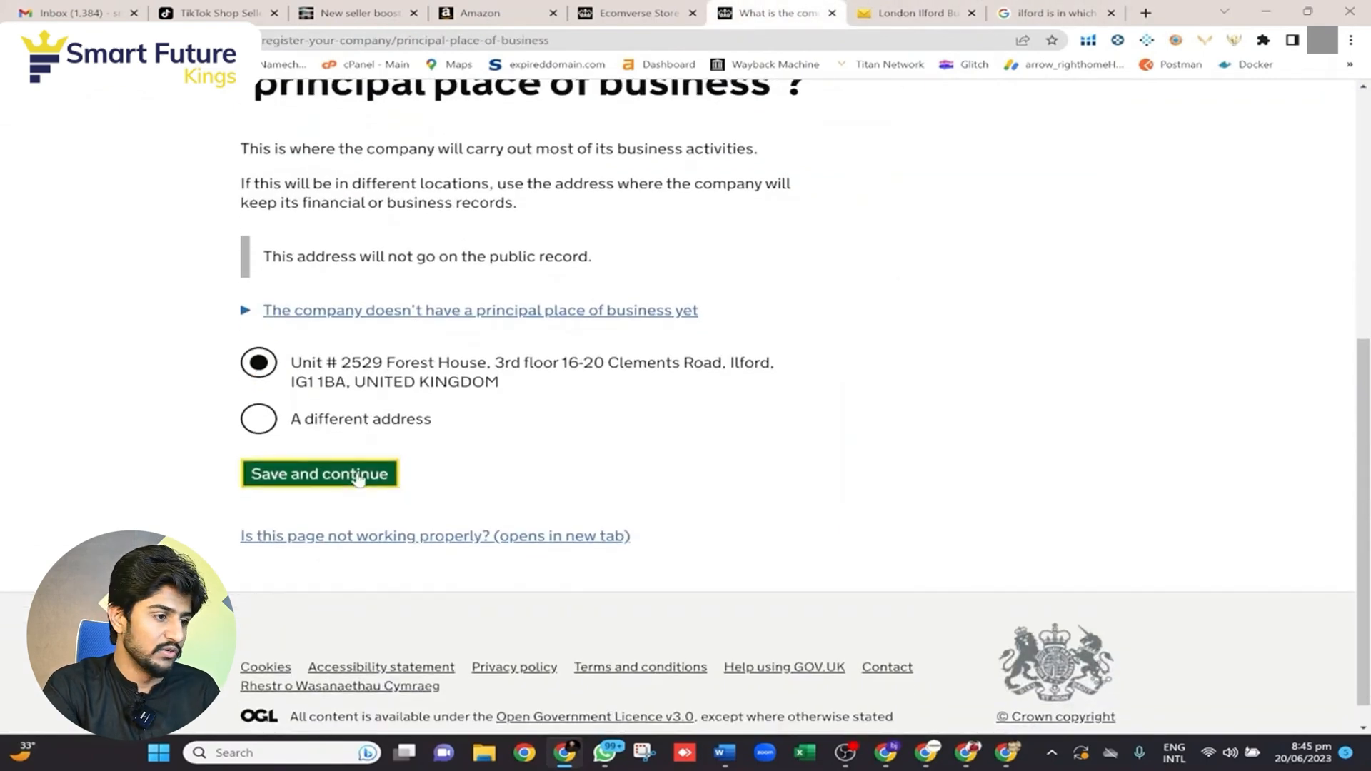
Focus the contact number field, dismiss its suggestions, and open a new browser tab.
{"action": "scroll", "coordinate": [359, 478], "scroll_direction": "down", "scroll_amount": 3}
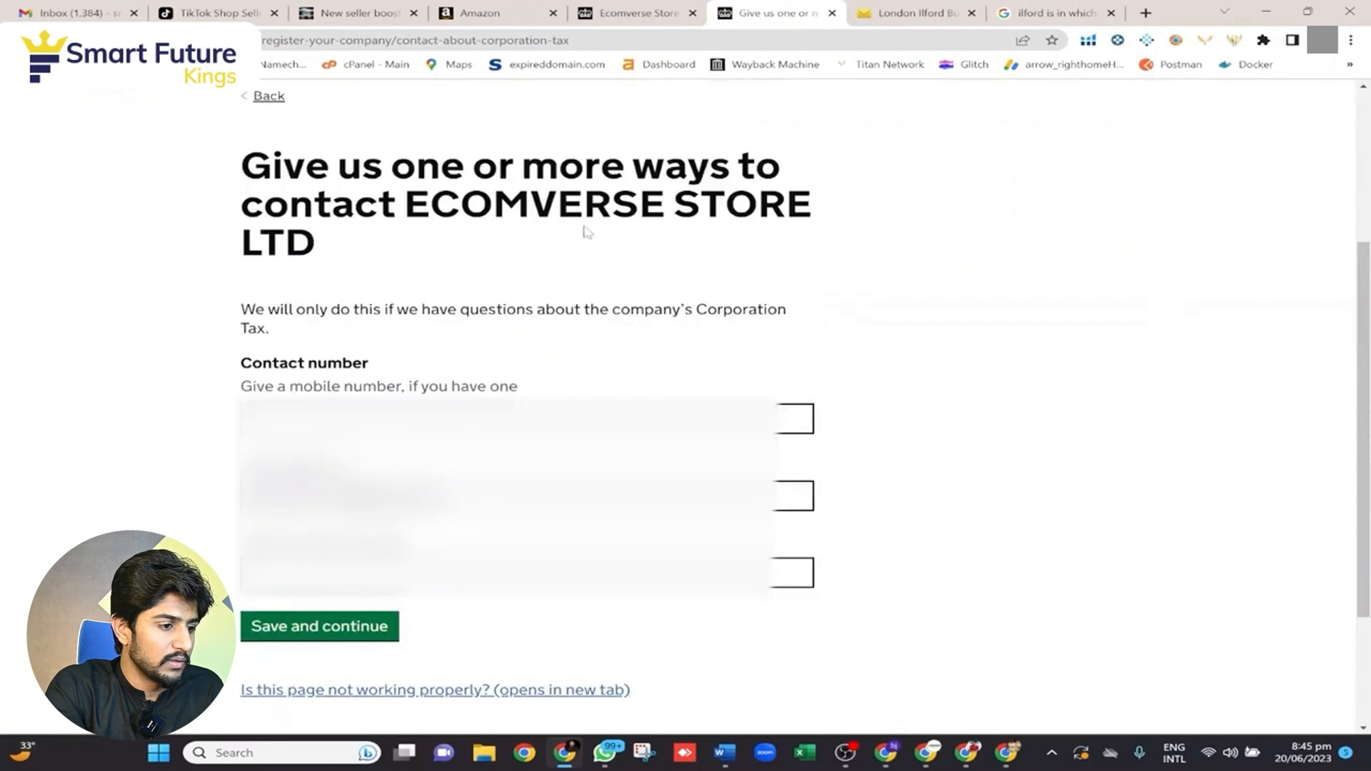
{"action": "scroll", "coordinate": [527, 400], "scroll_direction": "down", "scroll_amount": 2}
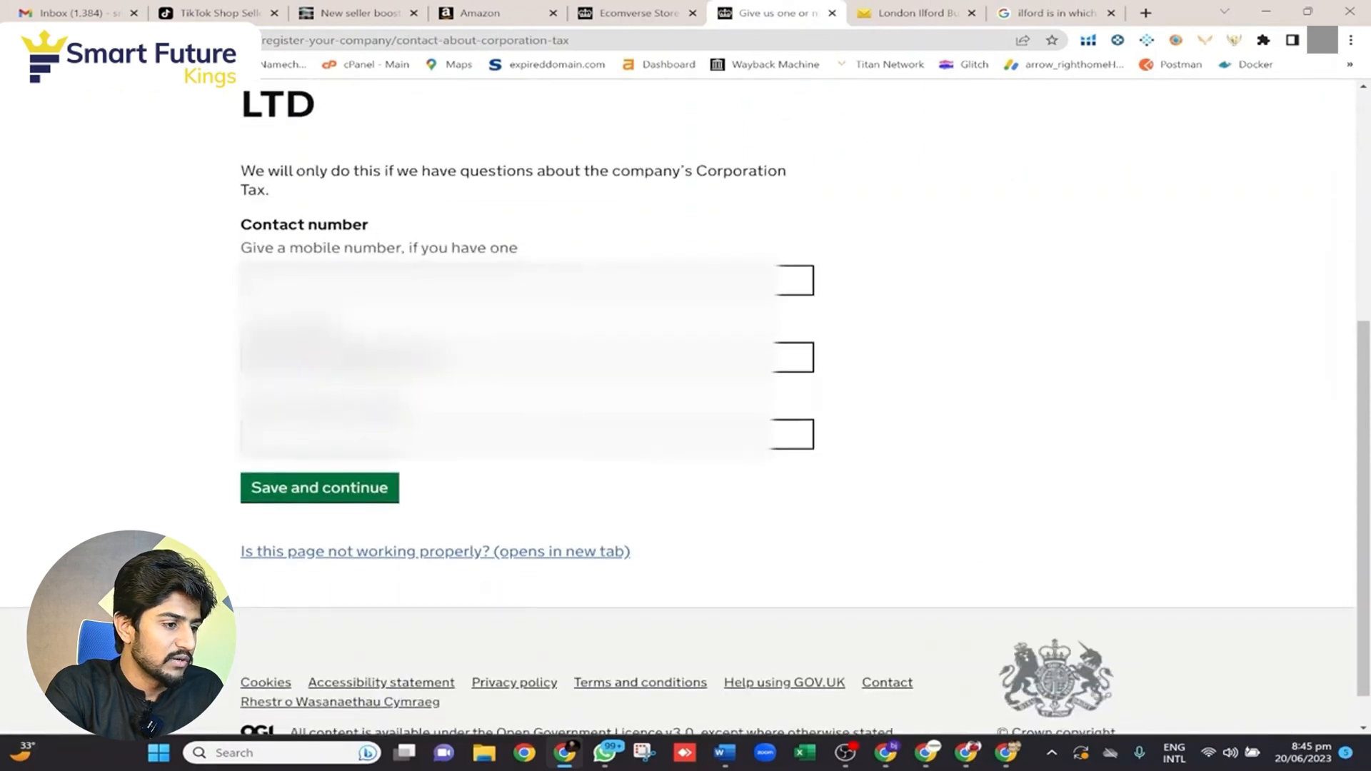
{"action": "left_click", "coordinate": [415, 281]}
{"action": "left_click", "coordinate": [844, 277]}
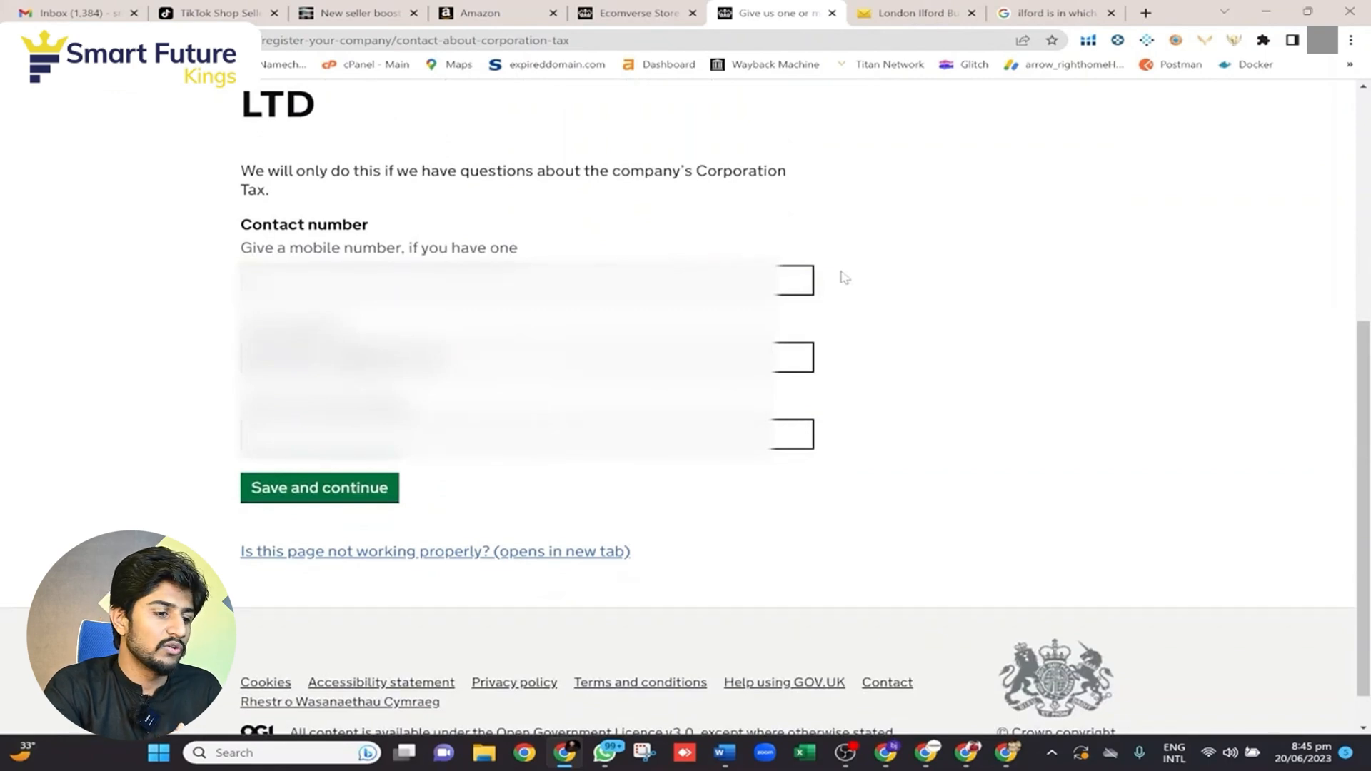
{"action": "left_click", "coordinate": [1144, 13]}
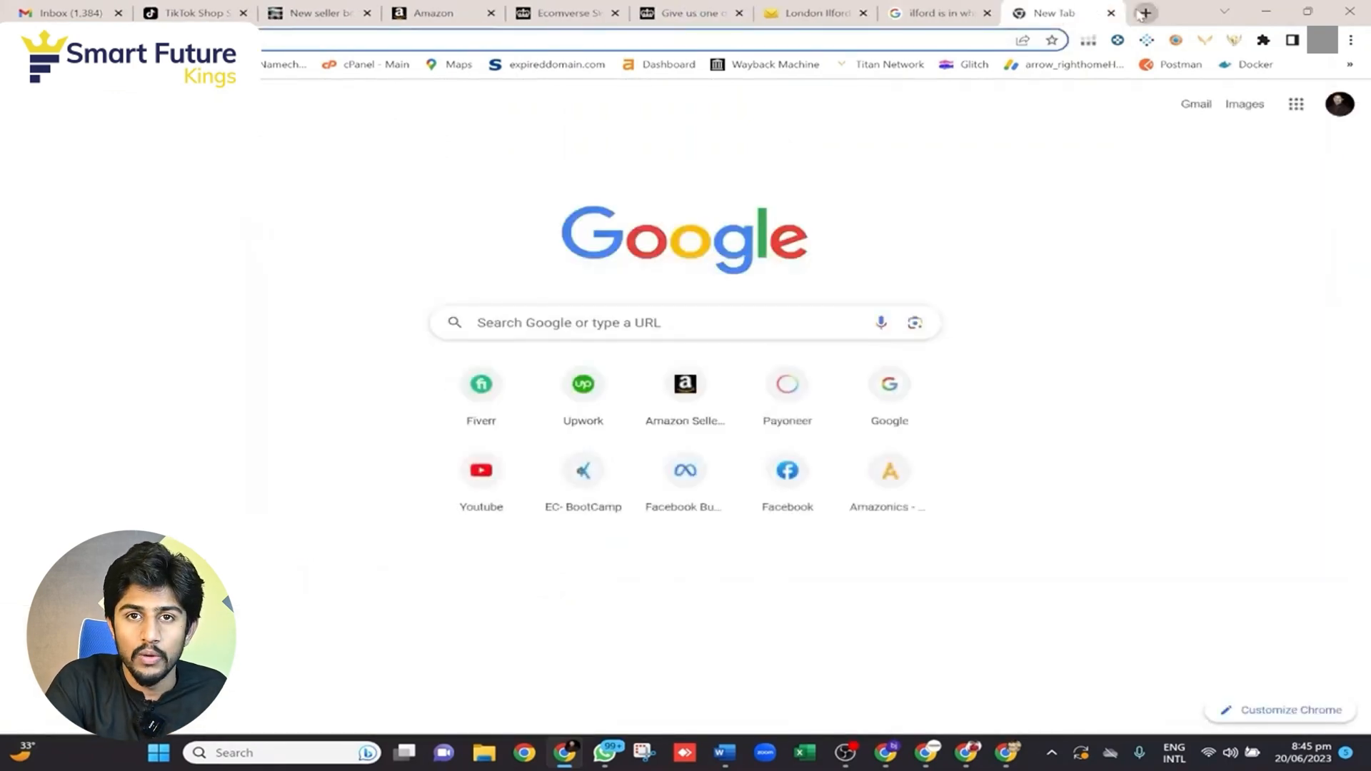
Search Google for 'vyke' virtual mobile numbers, then return to the contact-details form.
{"action": "type", "text": "go"}
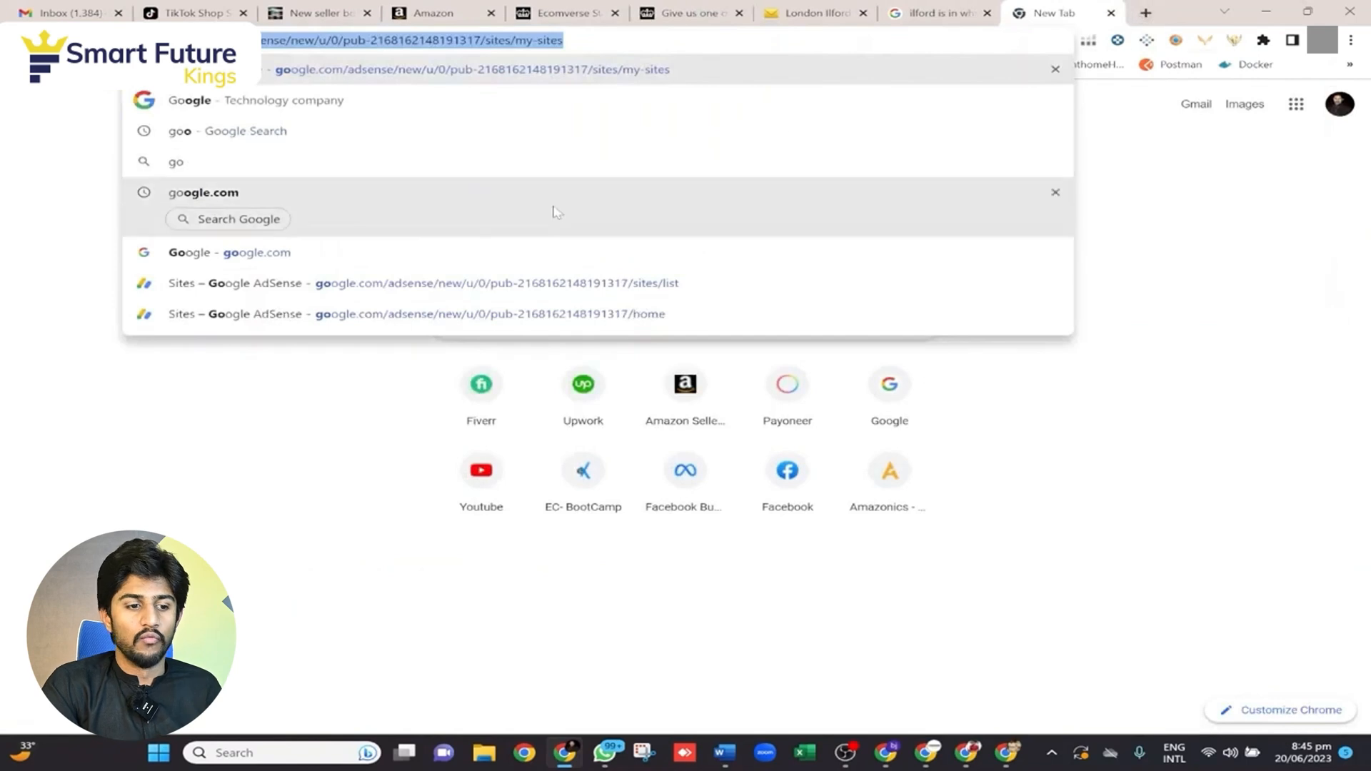
{"action": "left_click", "coordinate": [537, 187]}
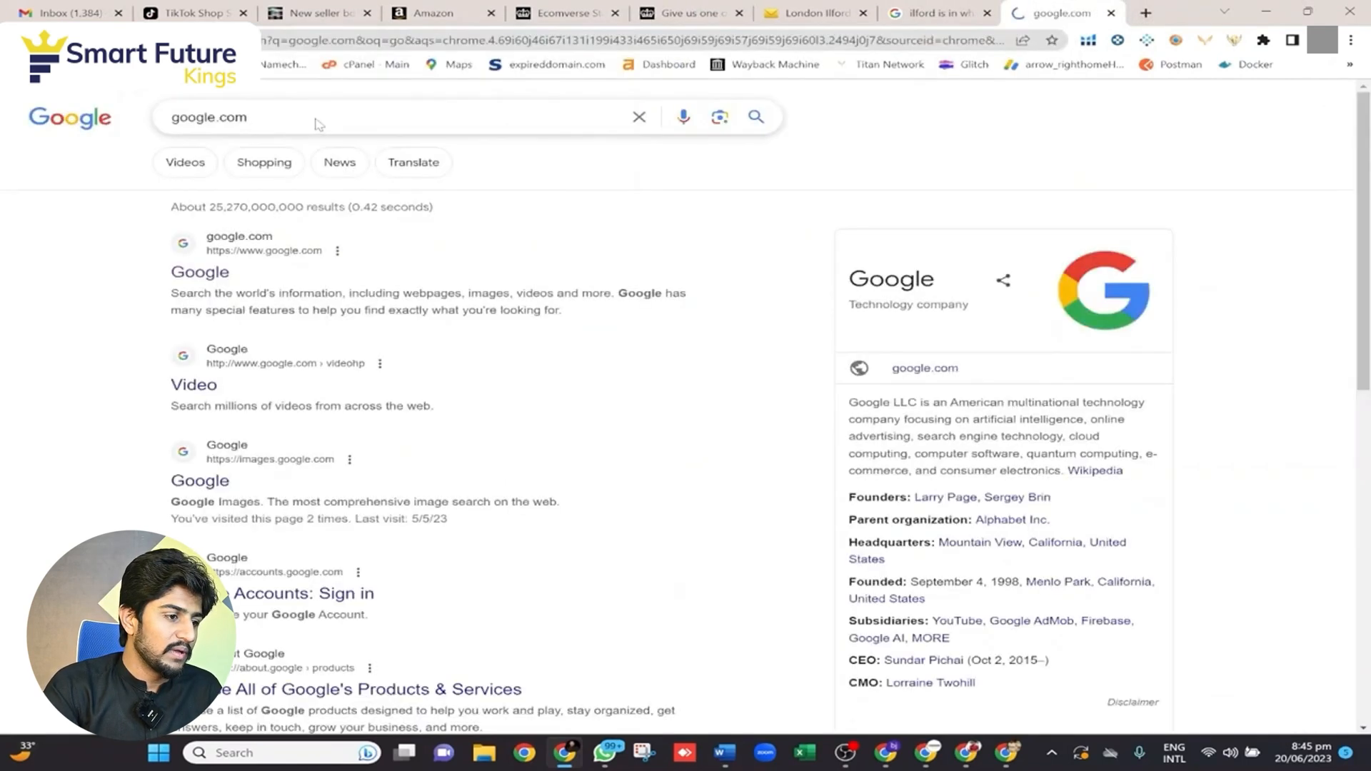
{"action": "double_click", "coordinate": [319, 123]}
{"action": "triple_click", "coordinate": [319, 124]}
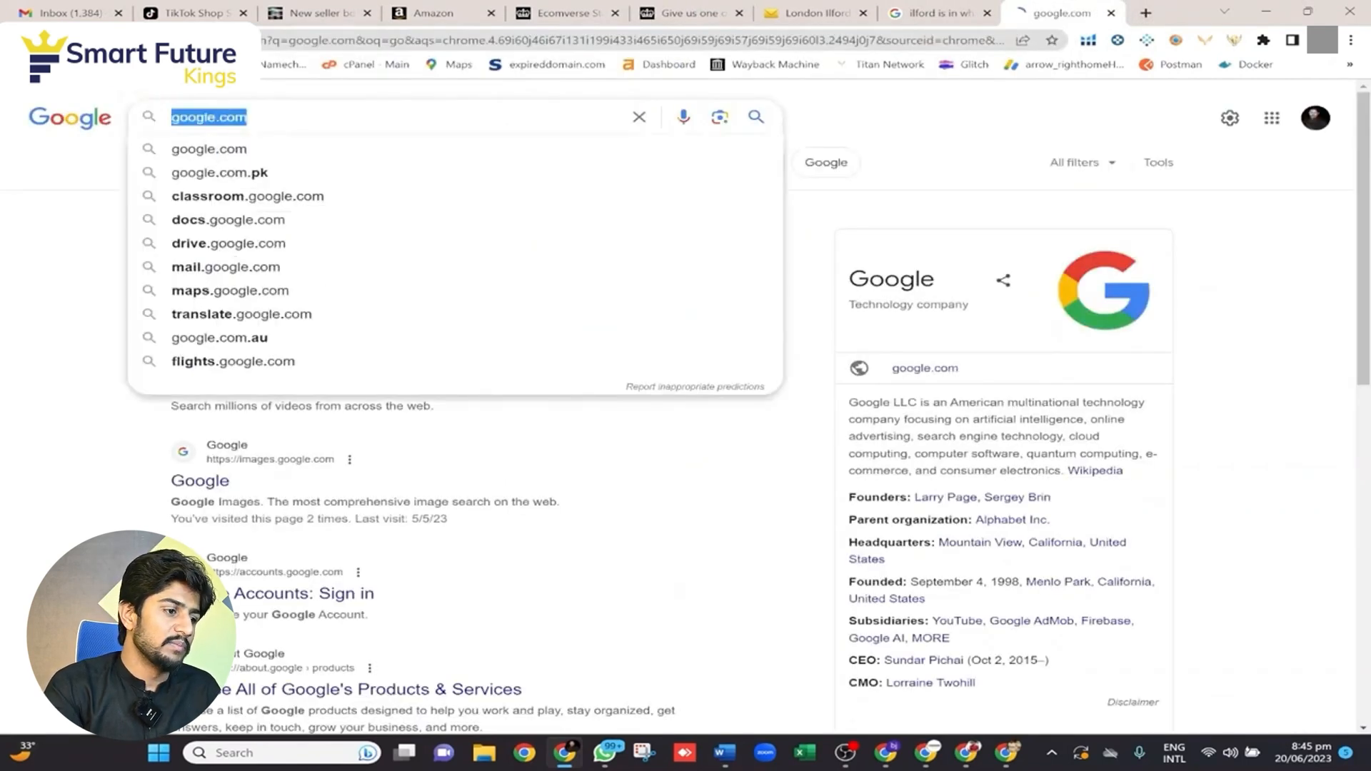
{"action": "type", "text": "vyke"}
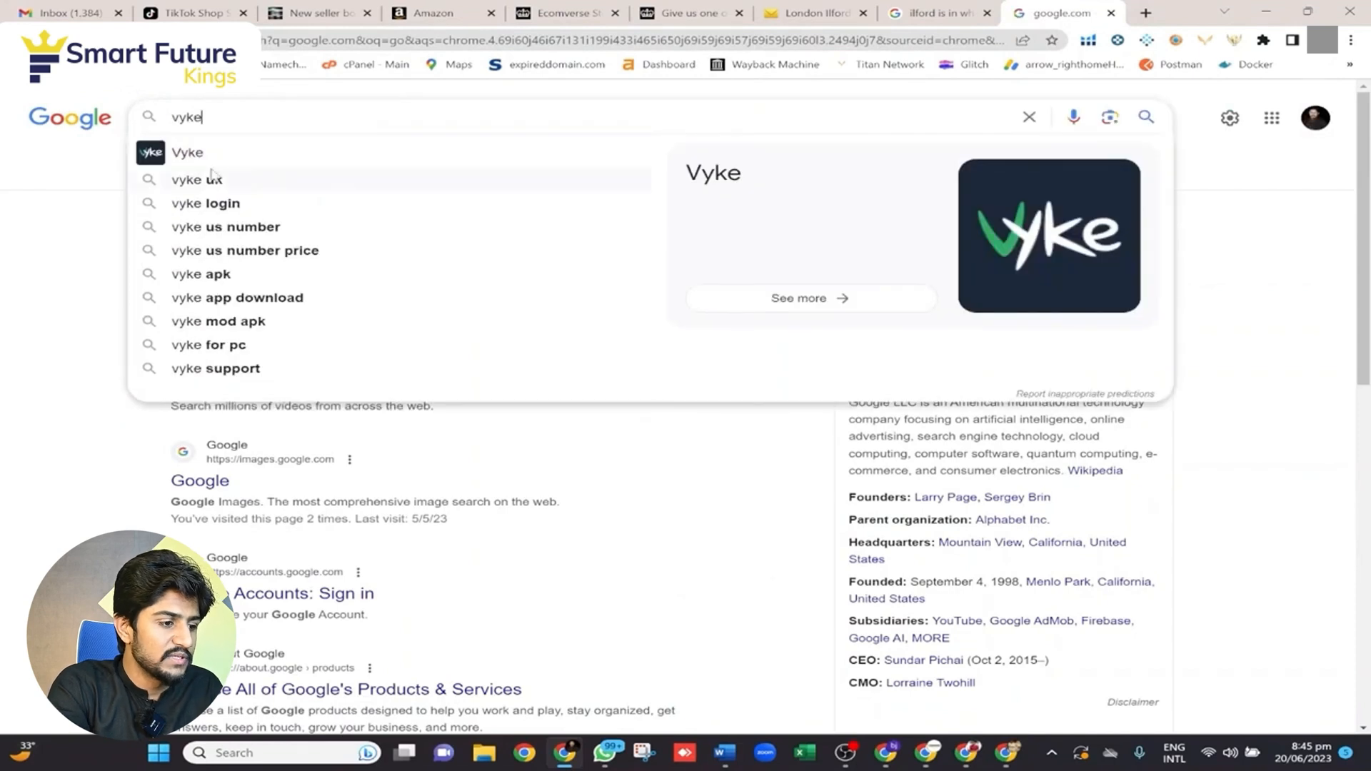
{"action": "left_click", "coordinate": [208, 143]}
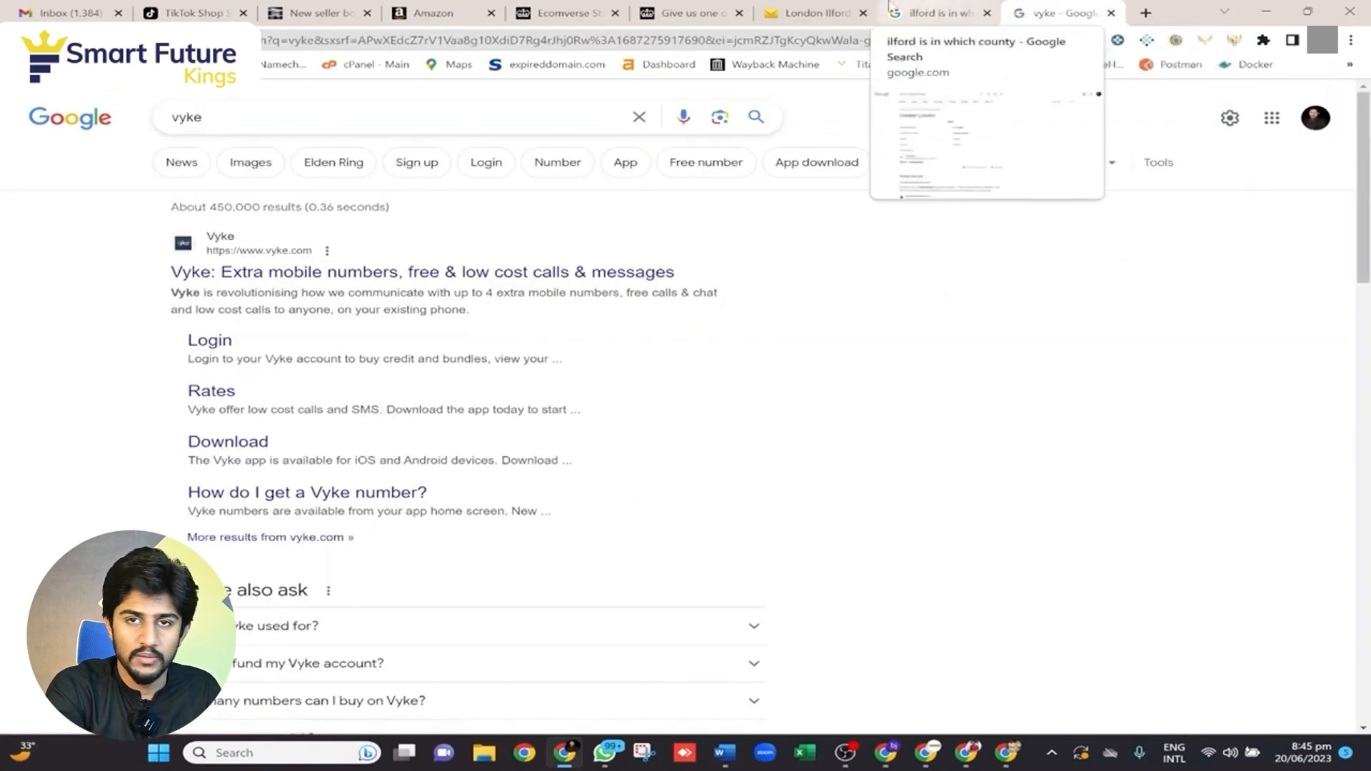
{"action": "left_click", "coordinate": [669, 5]}
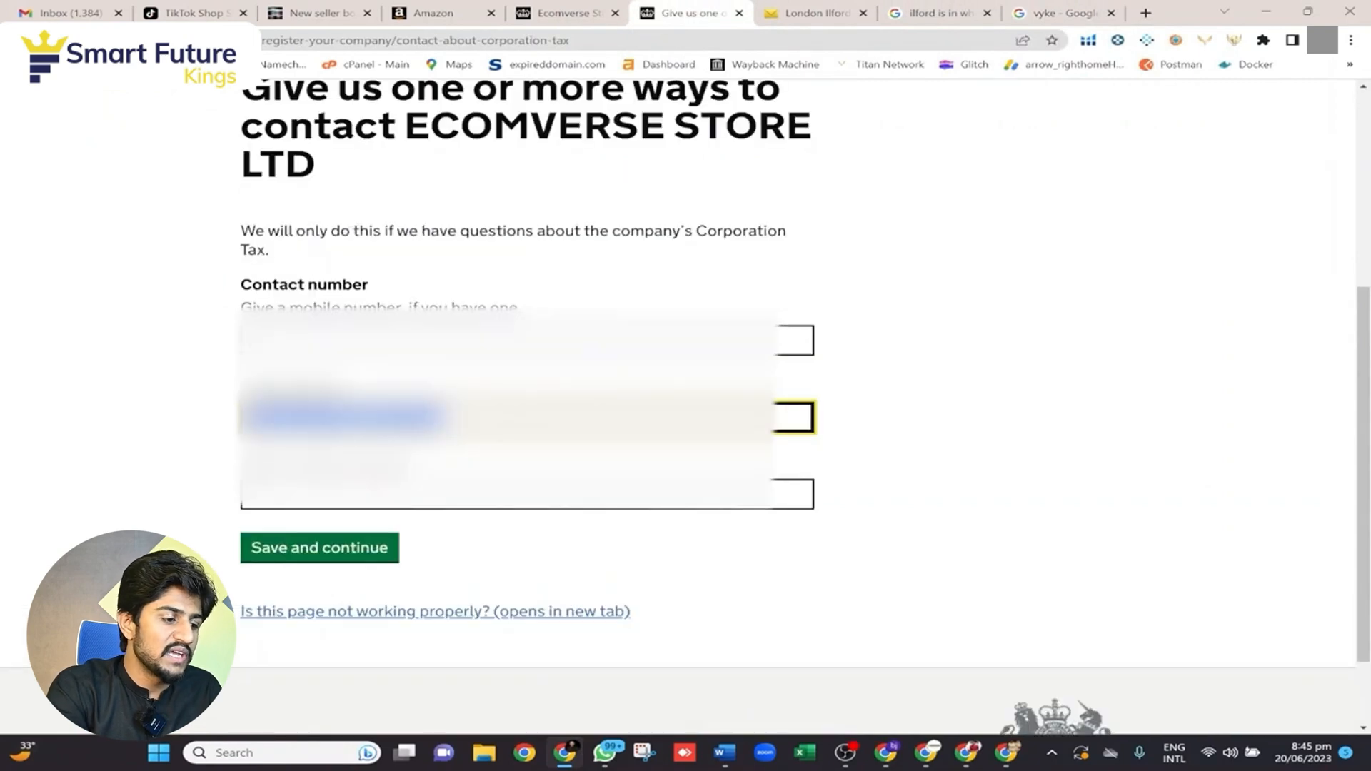
Save the contact details and answer No to replacing another business.
{"action": "left_click", "coordinate": [500, 546]}
{"action": "left_click", "coordinate": [370, 544]}
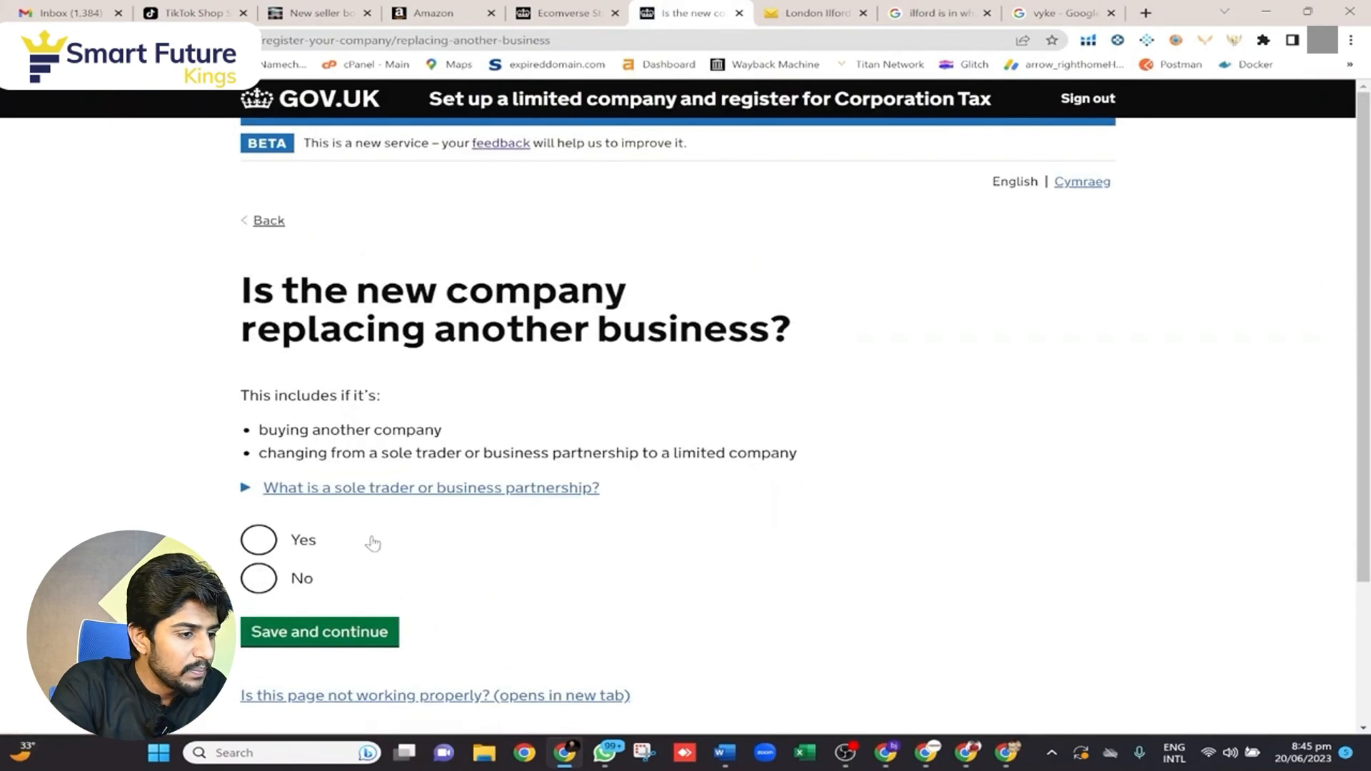
{"action": "scroll", "coordinate": [372, 543], "scroll_direction": "down", "scroll_amount": 2}
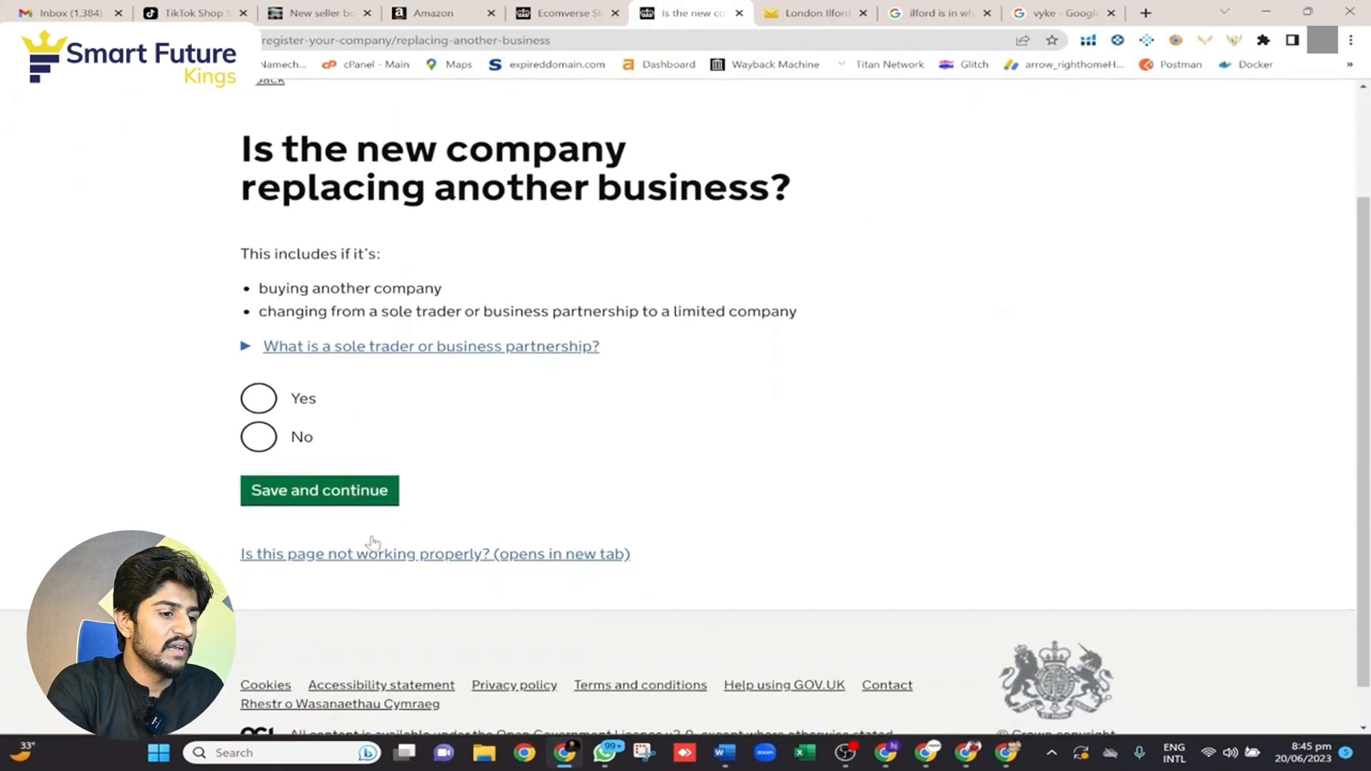
{"action": "left_click", "coordinate": [269, 433]}
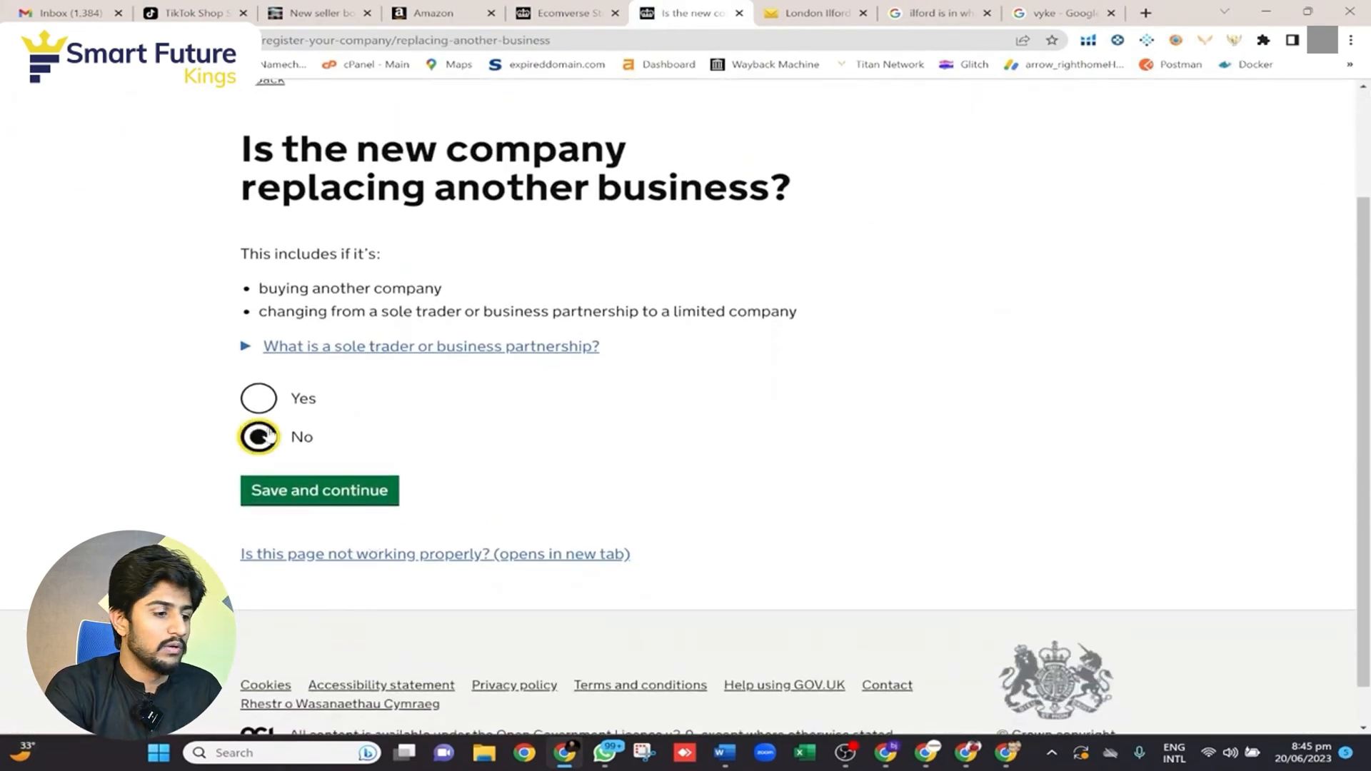
{"action": "left_click", "coordinate": [384, 498]}
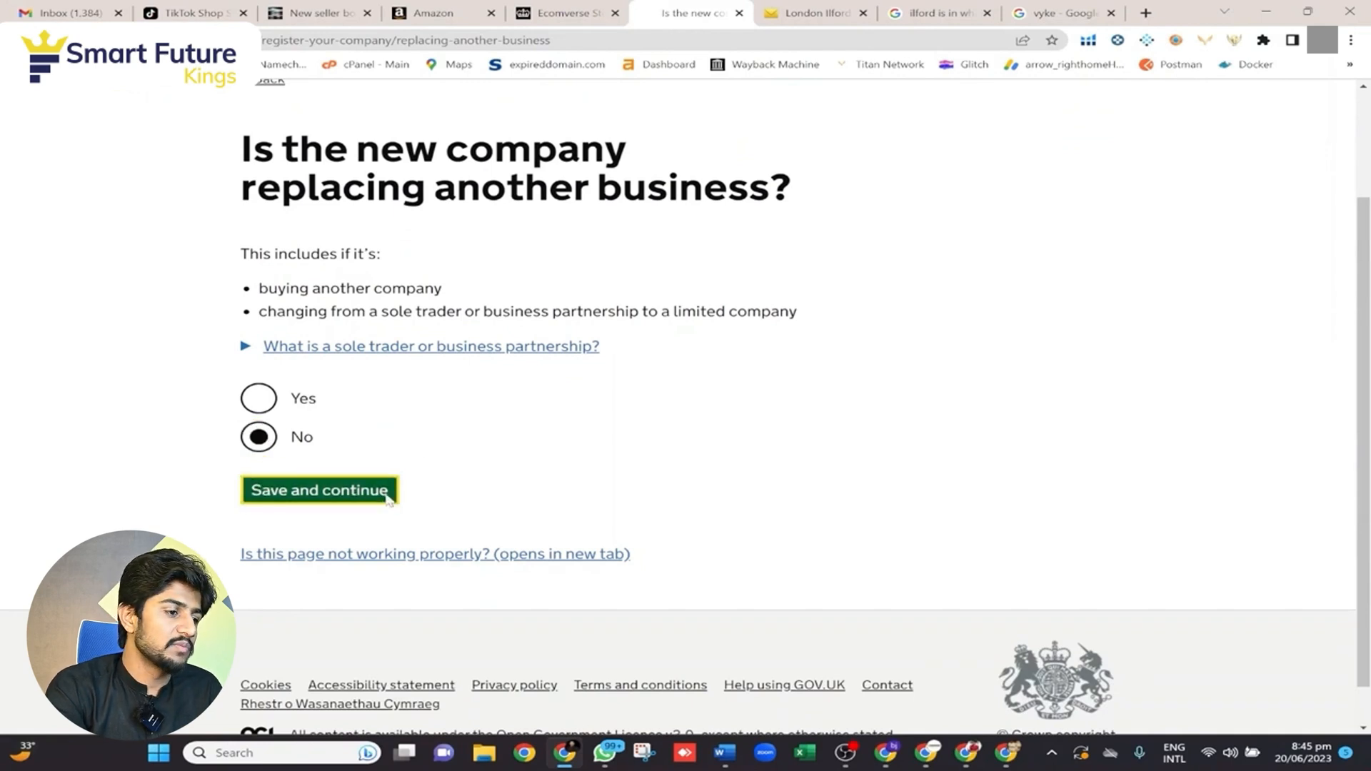
Set trading to start on the same date the company is set up.
{"action": "scroll", "coordinate": [387, 502], "scroll_direction": "down", "scroll_amount": 2}
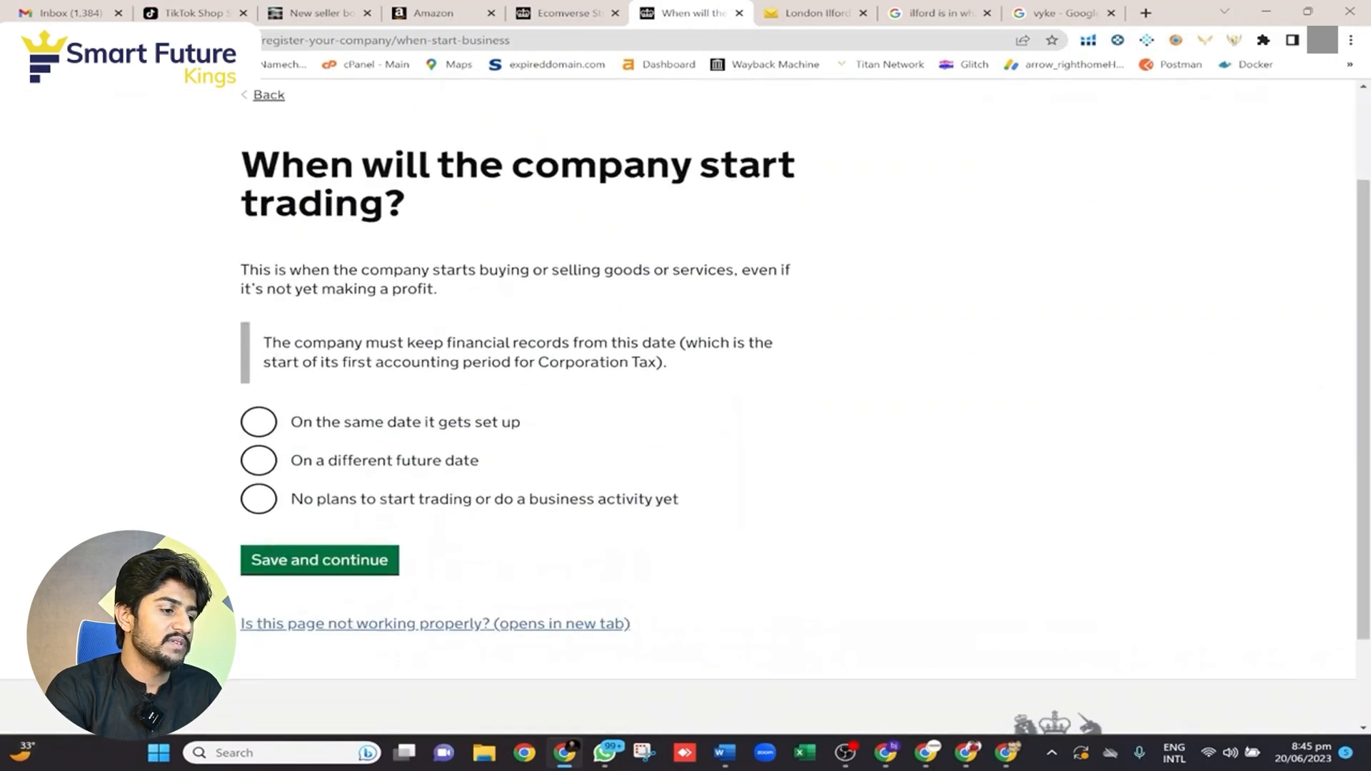
{"action": "scroll", "coordinate": [266, 367], "scroll_direction": "down", "scroll_amount": 1}
{"action": "left_click", "coordinate": [266, 367]}
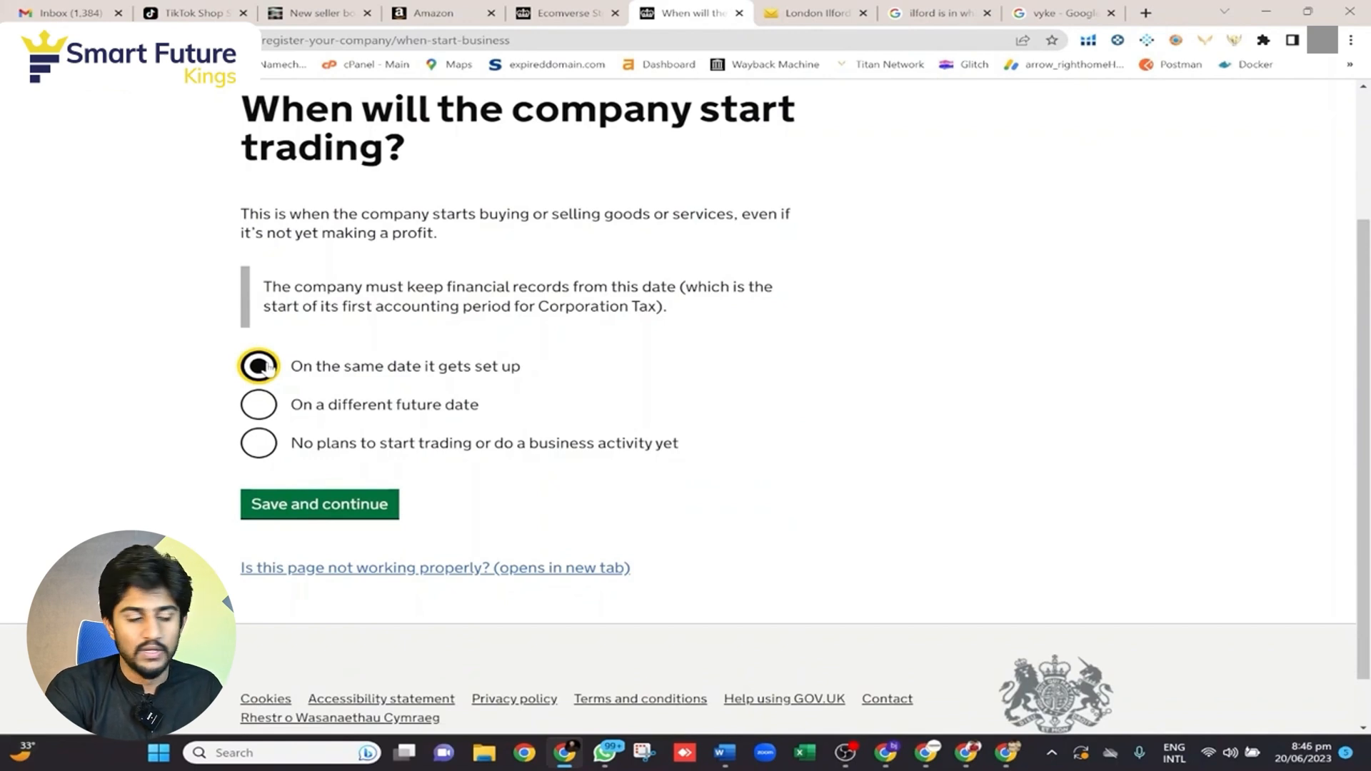
{"action": "left_click", "coordinate": [332, 504]}
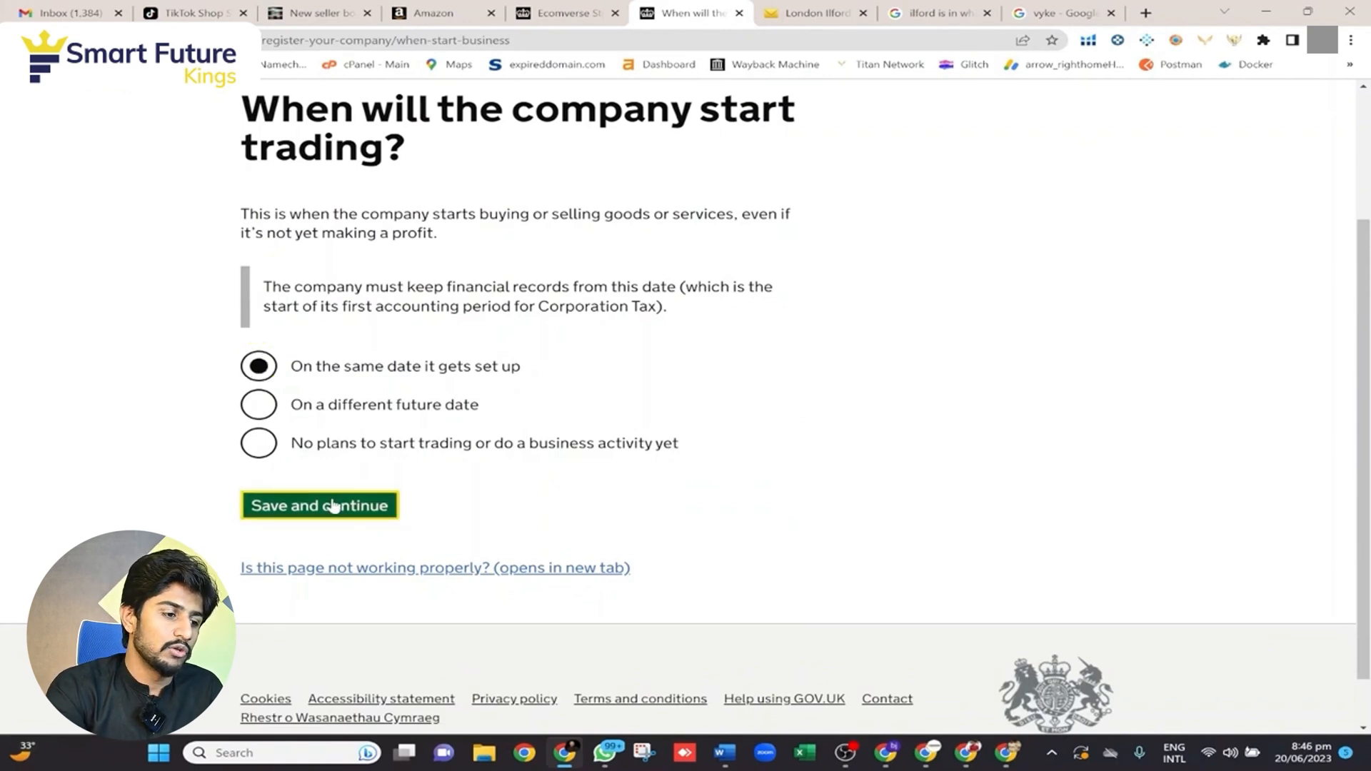
Answer No to special first-3-months payments and save.
{"action": "scroll", "coordinate": [334, 504], "scroll_direction": "down", "scroll_amount": 1}
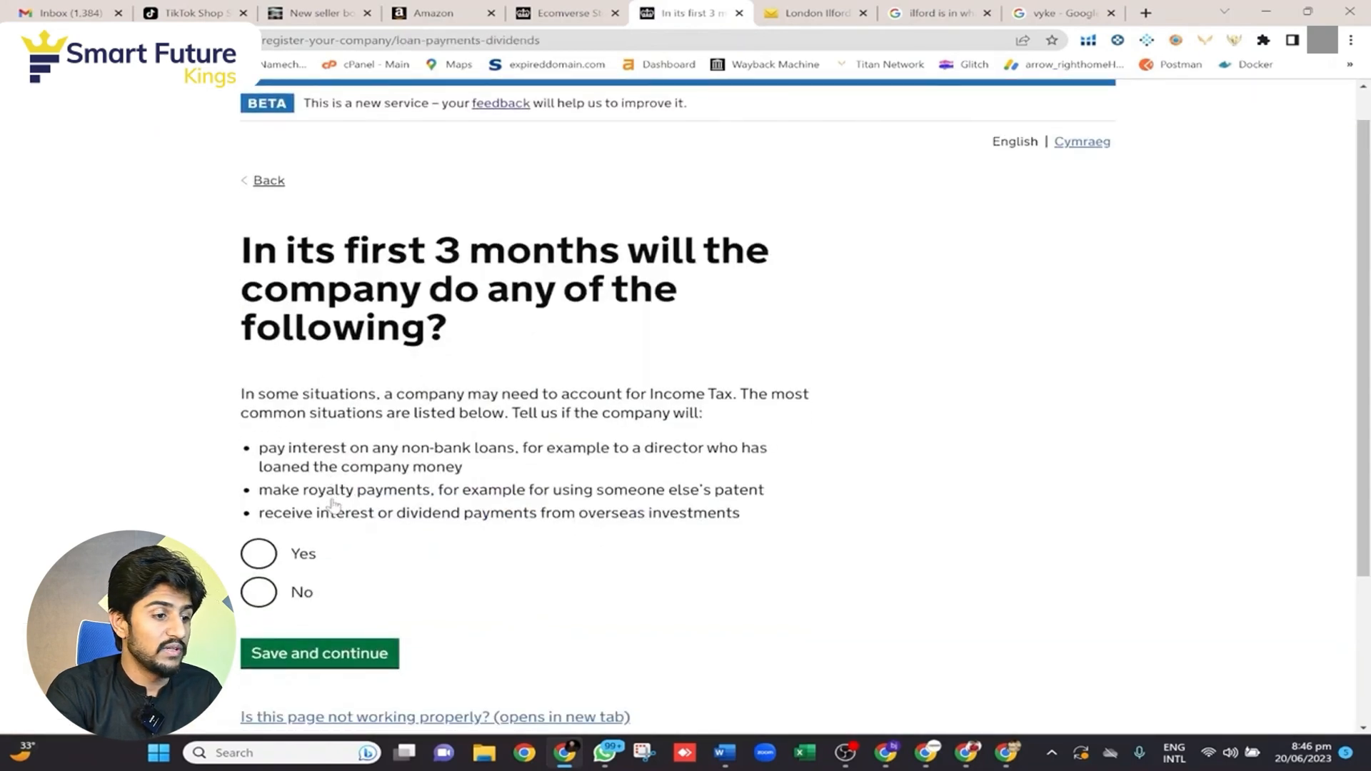
{"action": "scroll", "coordinate": [332, 504], "scroll_direction": "down", "scroll_amount": 3}
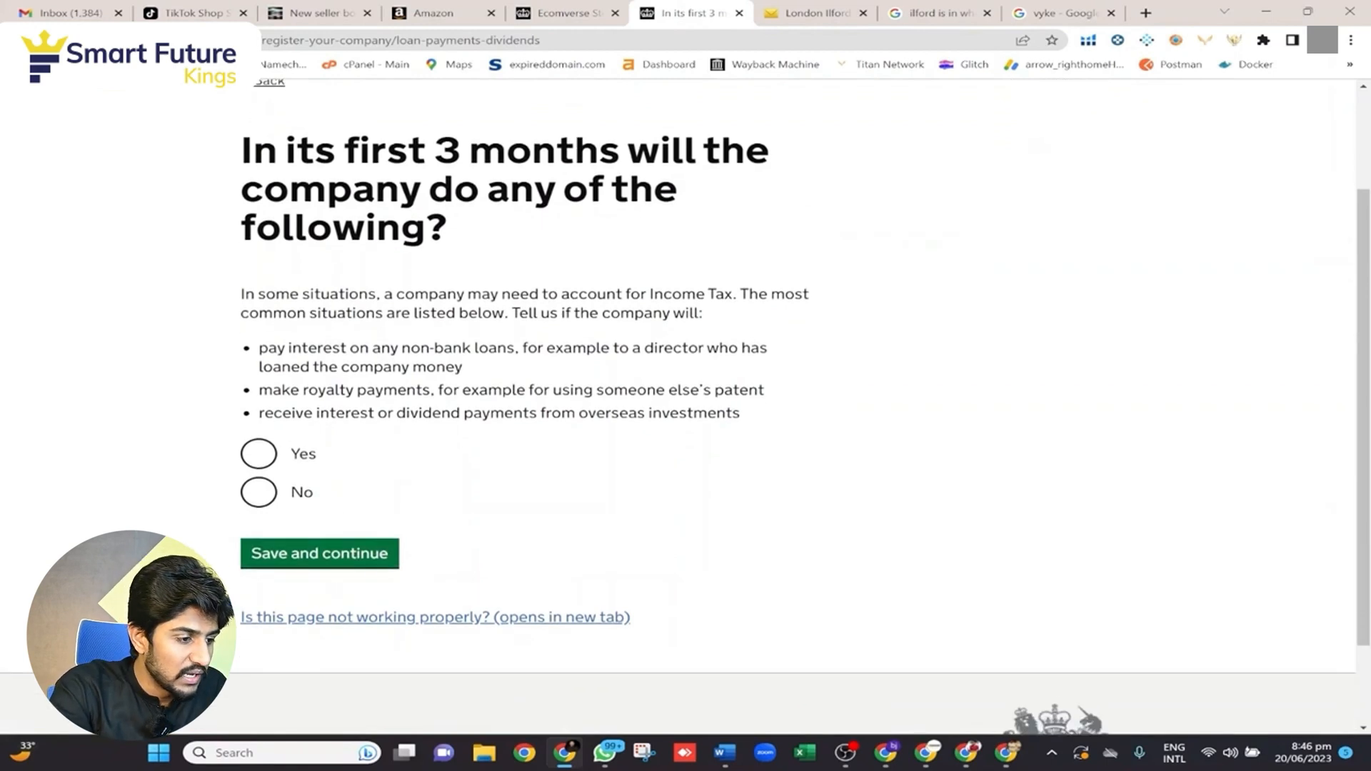
{"action": "left_click_drag", "start_coordinate": [742, 414], "coordinate": [250, 348]}
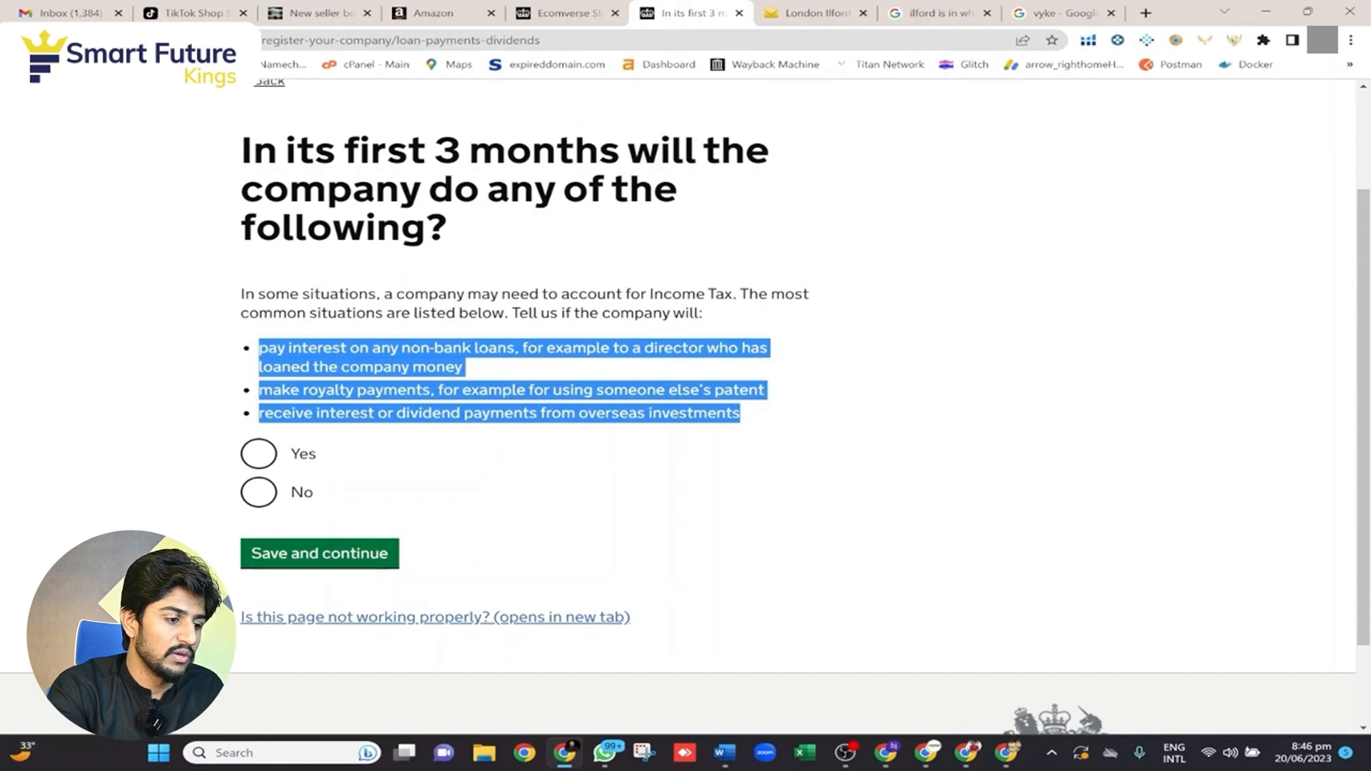
{"action": "left_click", "coordinate": [257, 496]}
{"action": "left_click", "coordinate": [378, 492]}
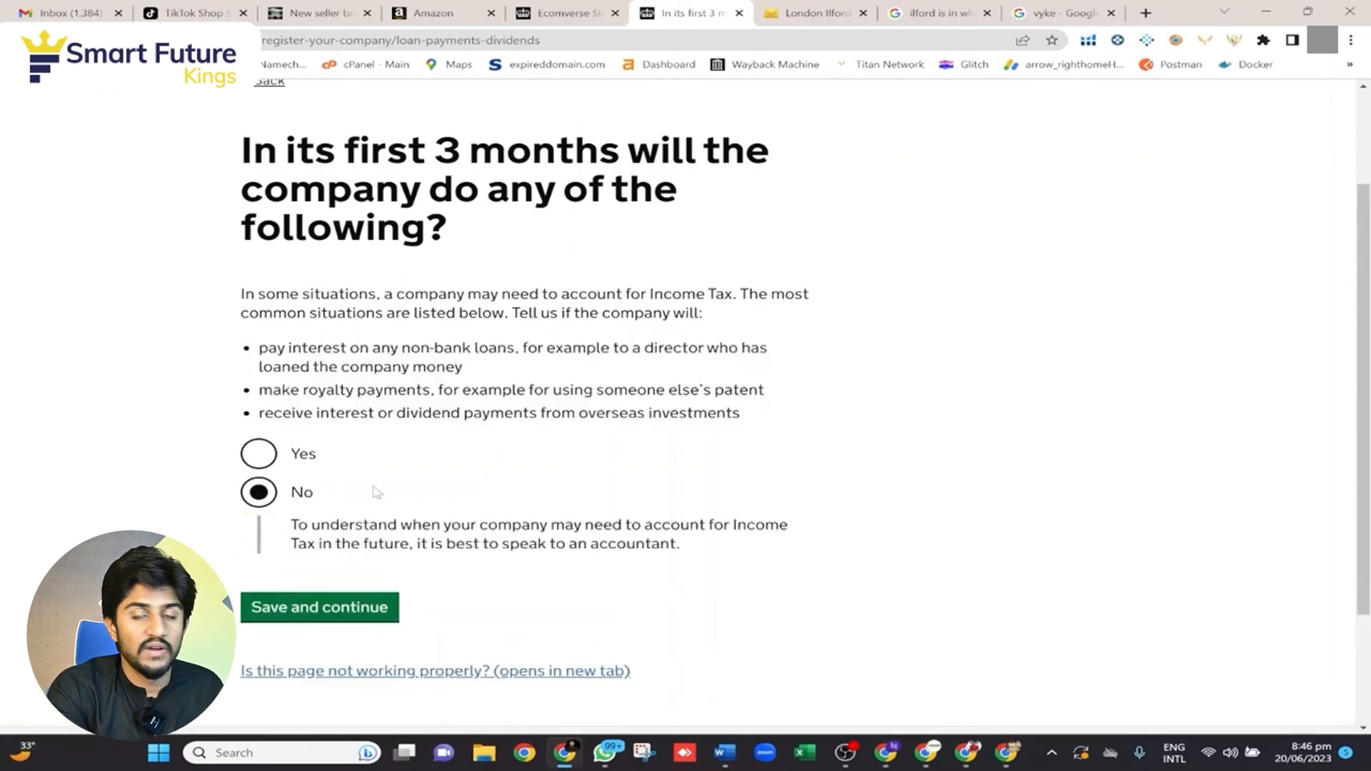
{"action": "scroll", "coordinate": [377, 492], "scroll_direction": "down", "scroll_amount": 2}
{"action": "left_click", "coordinate": [349, 522]}
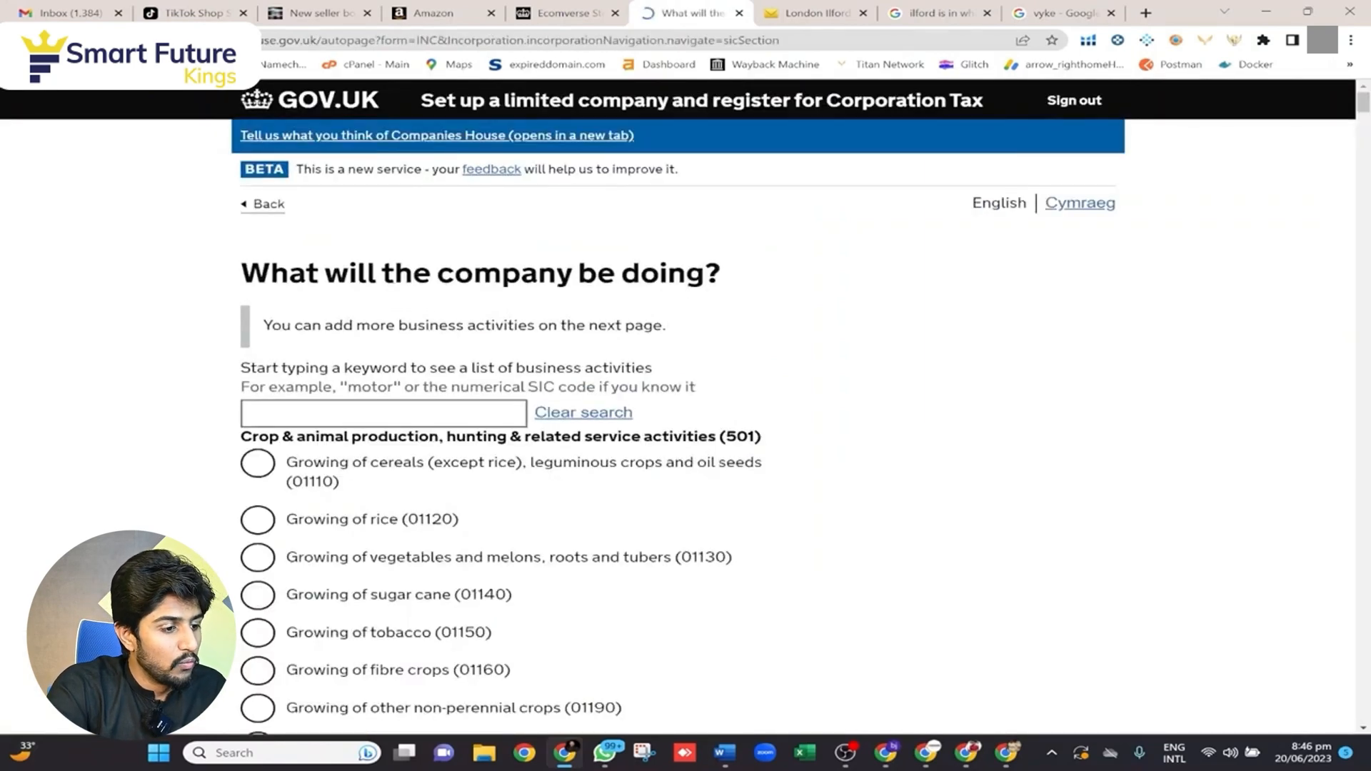
Copy SIC code 47910 from the Word notes and pick Retail sale via mail order houses or via Internet.
{"action": "scroll", "coordinate": [557, 285], "scroll_direction": "down", "scroll_amount": 2}
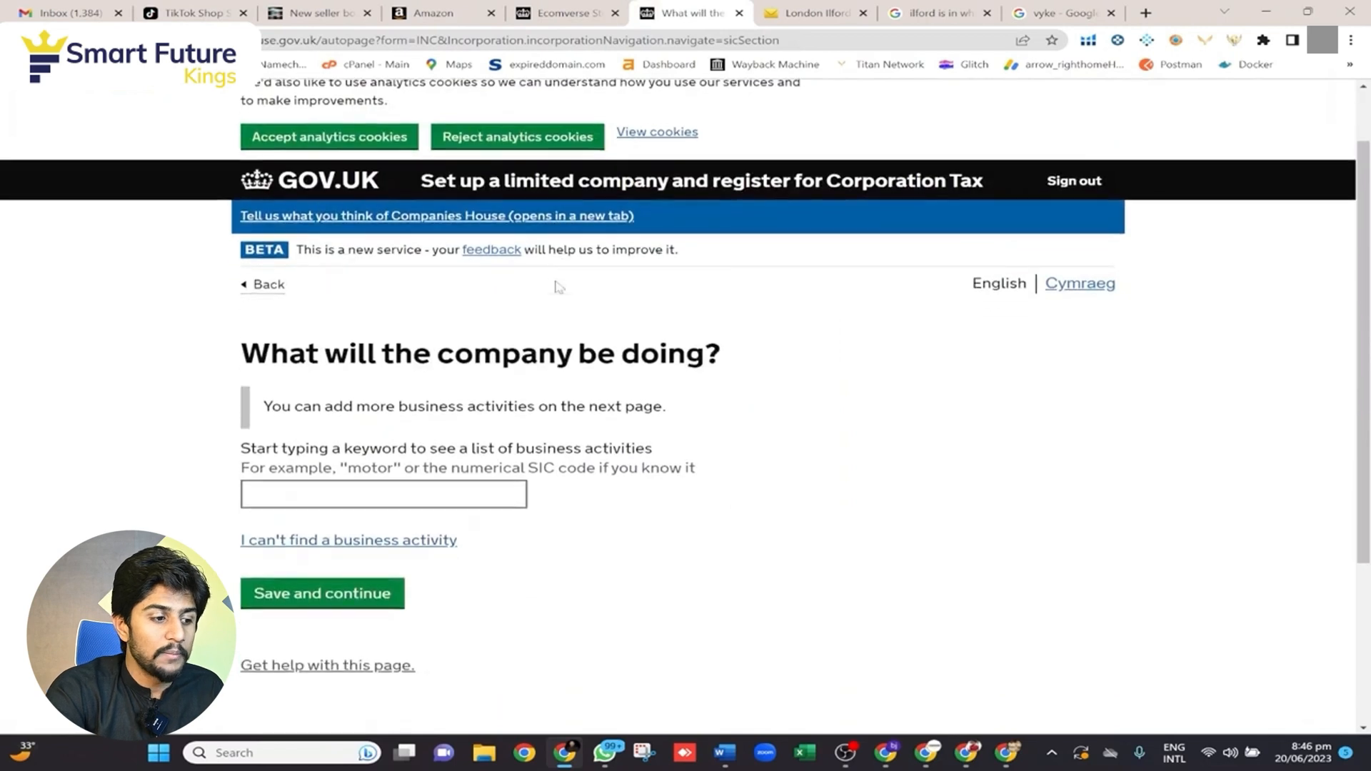
{"action": "scroll", "coordinate": [558, 287], "scroll_direction": "down", "scroll_amount": 2}
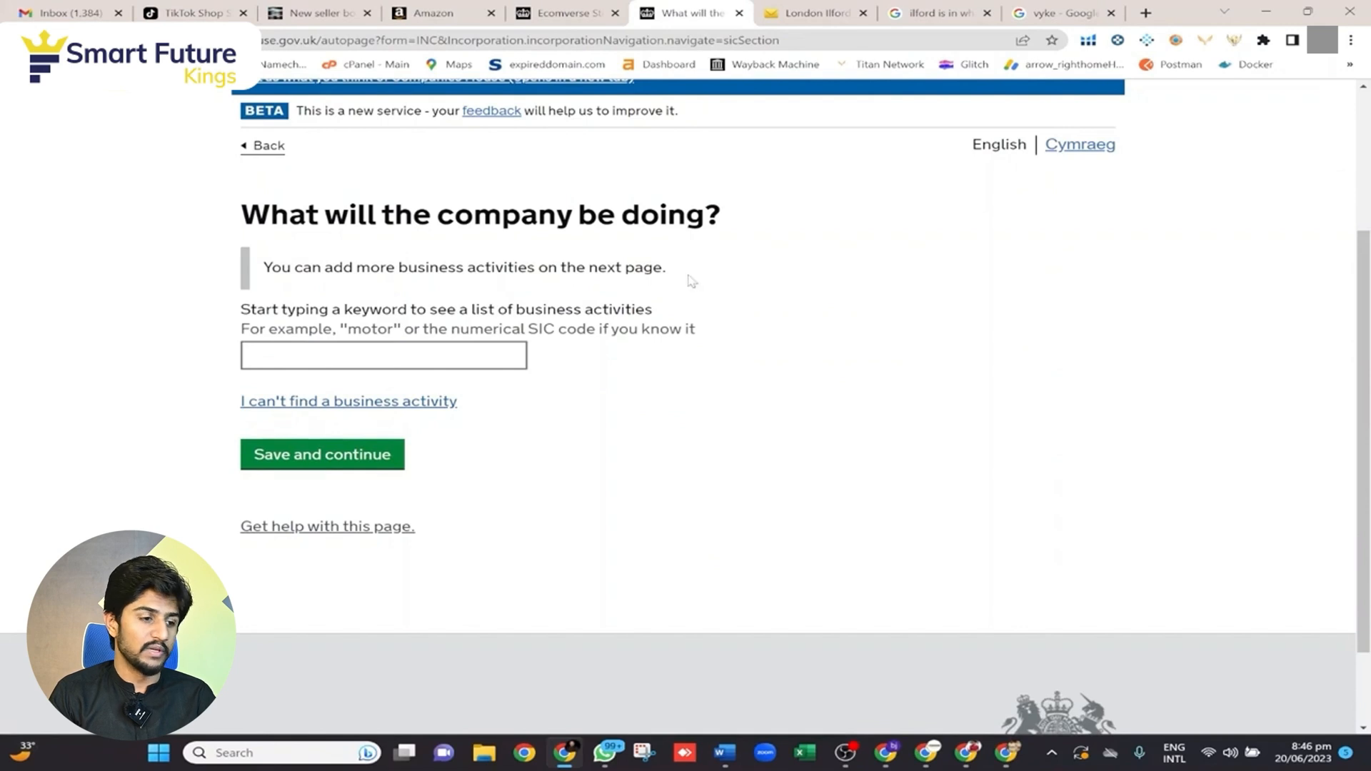
{"action": "double_click", "coordinate": [536, 332]}
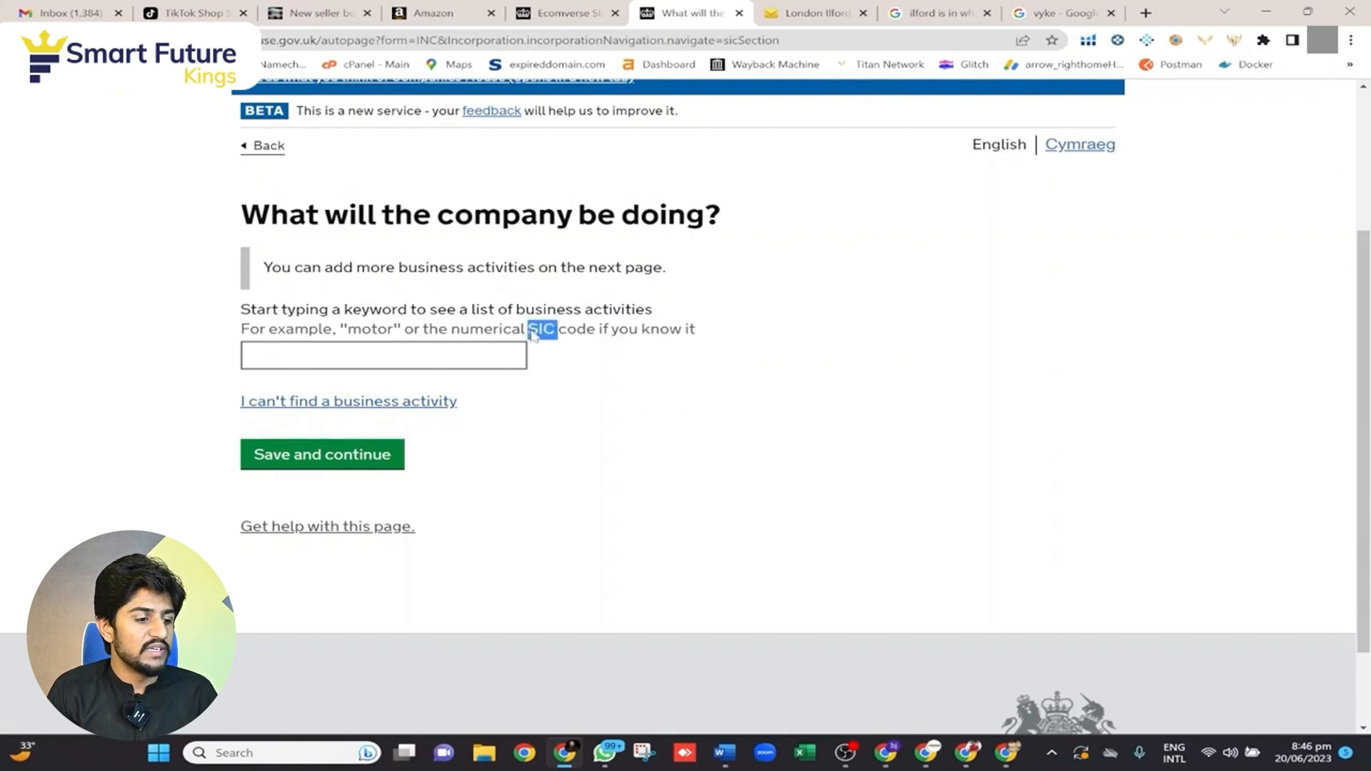
{"action": "left_click", "coordinate": [725, 754]}
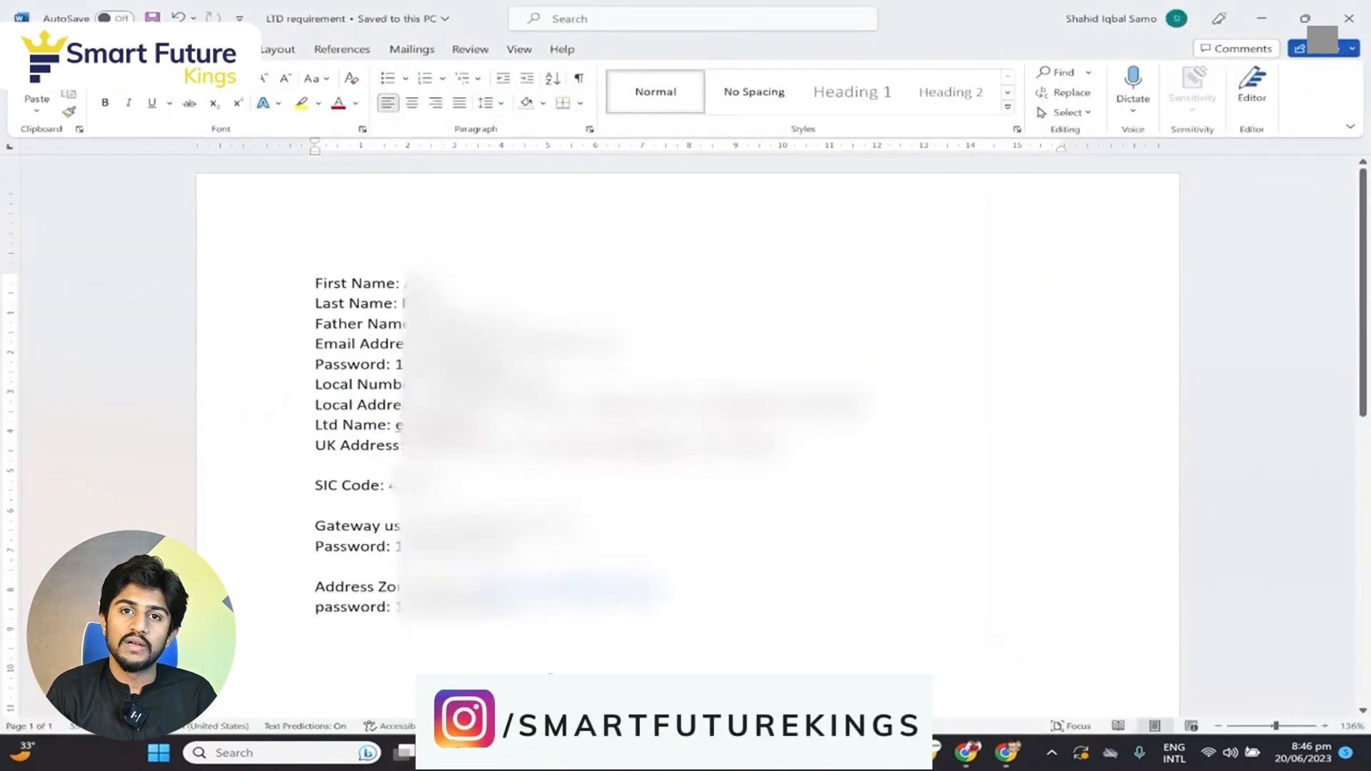
{"action": "left_click_drag", "start_coordinate": [434, 487], "coordinate": [391, 489]}
{"action": "key", "text": "ctrl+c"}
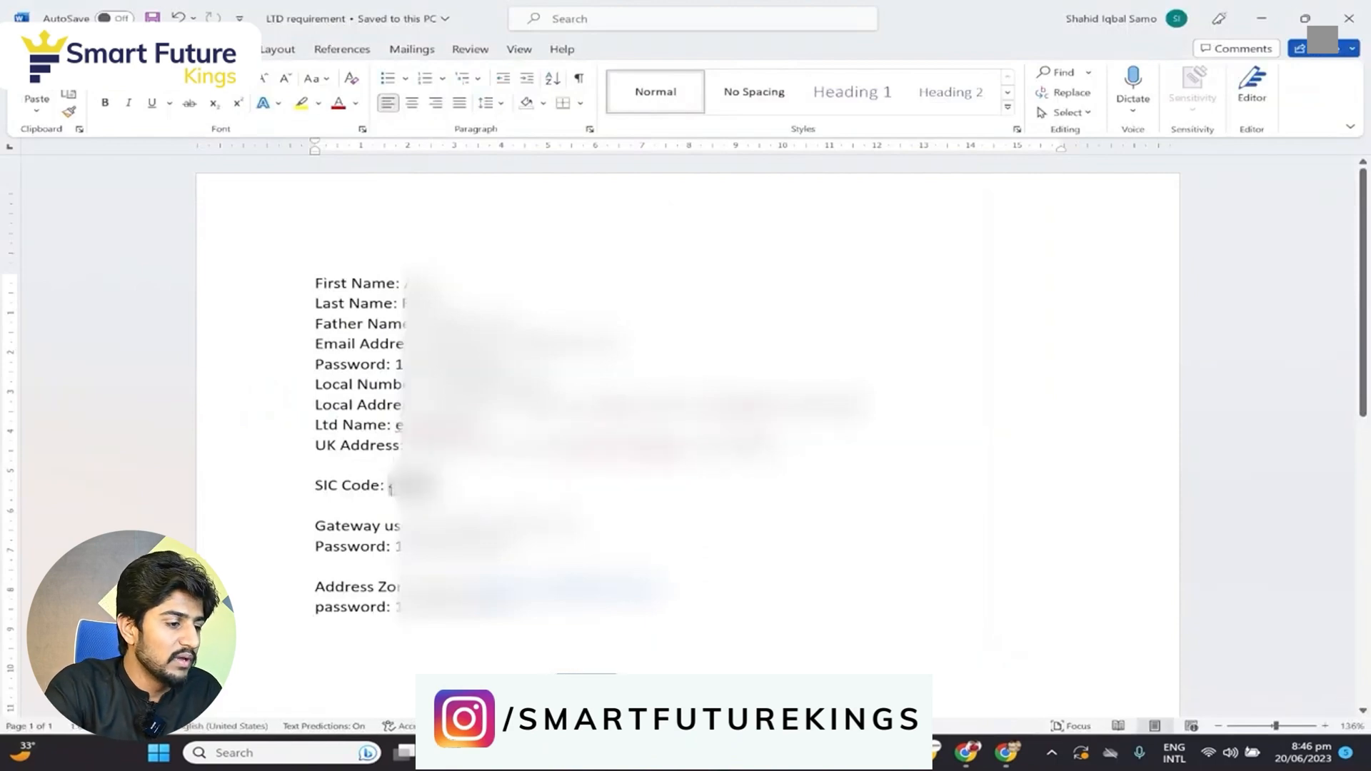
{"action": "key", "text": "alt+Tab"}
{"action": "left_click", "coordinate": [350, 356]}
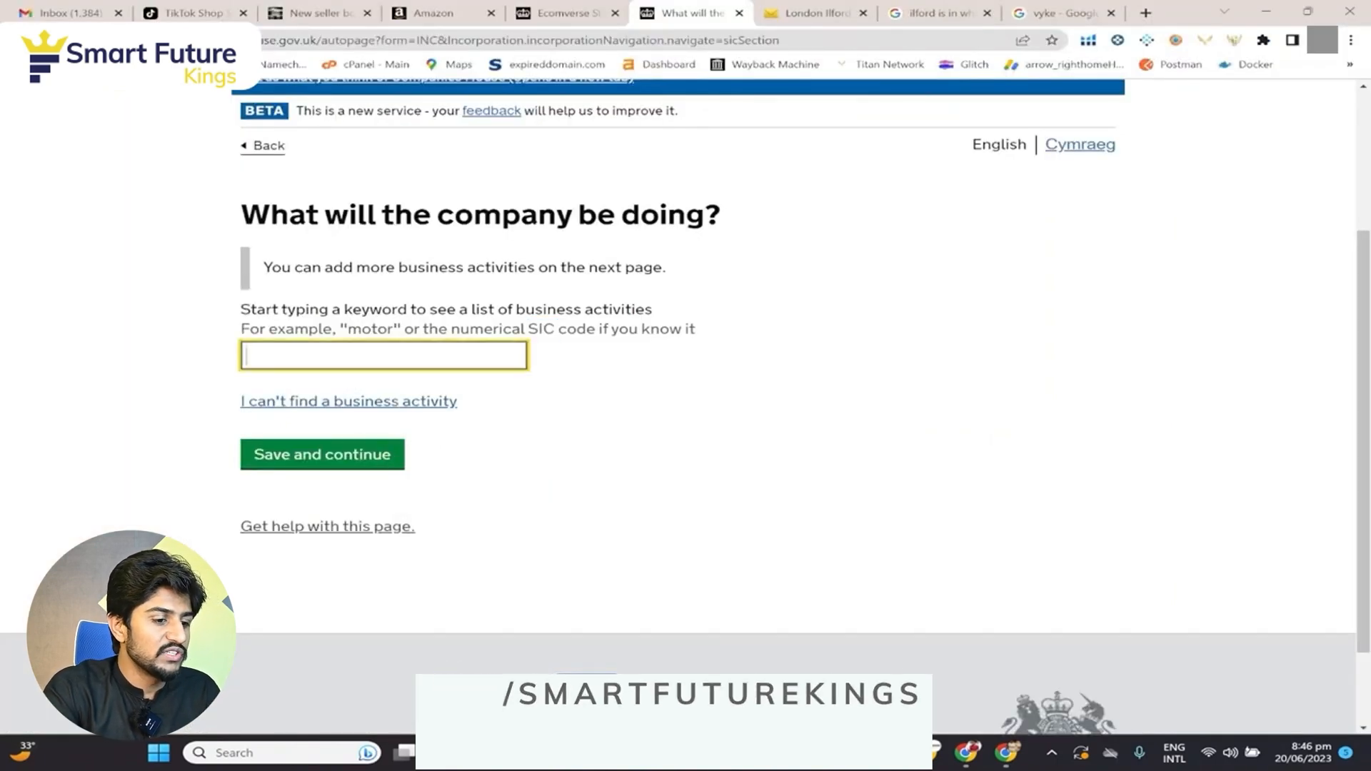
{"action": "key", "text": "ctrl+v"}
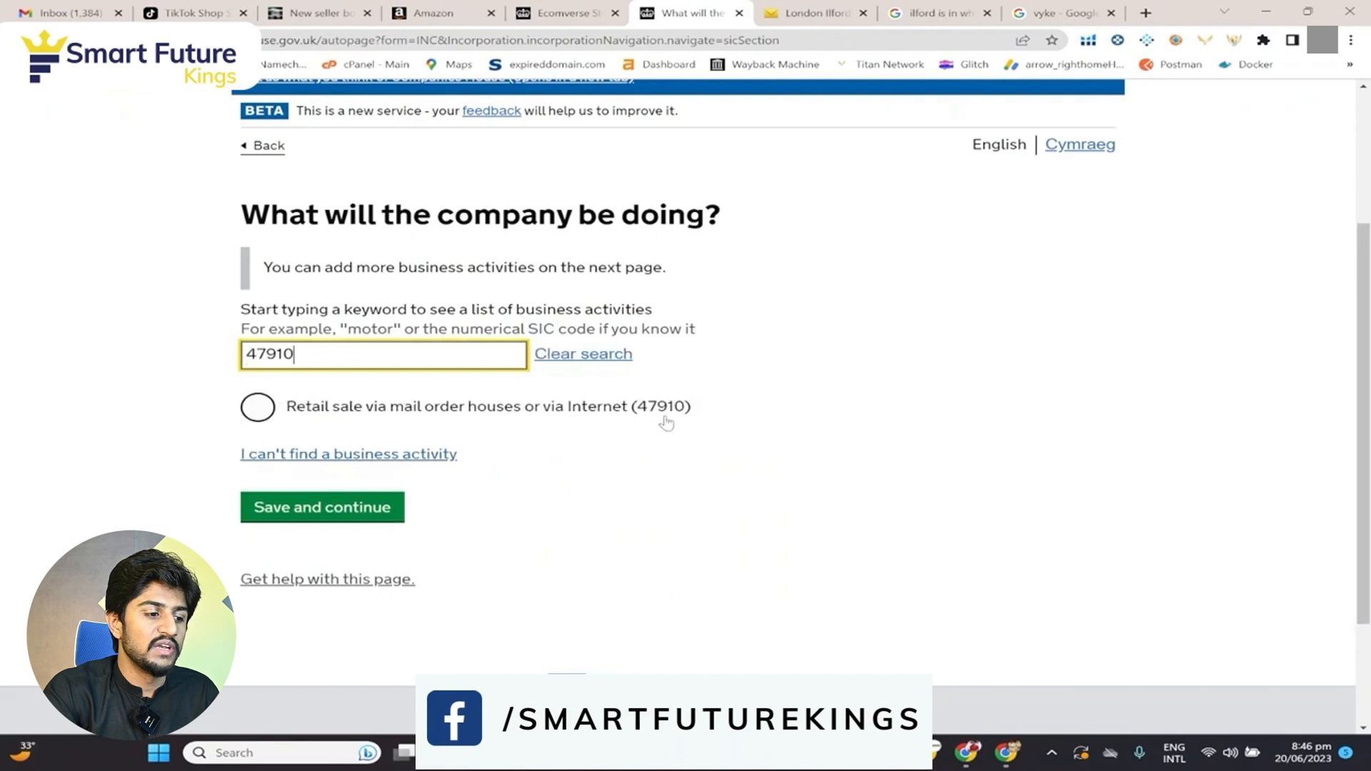
{"action": "left_click", "coordinate": [275, 418]}
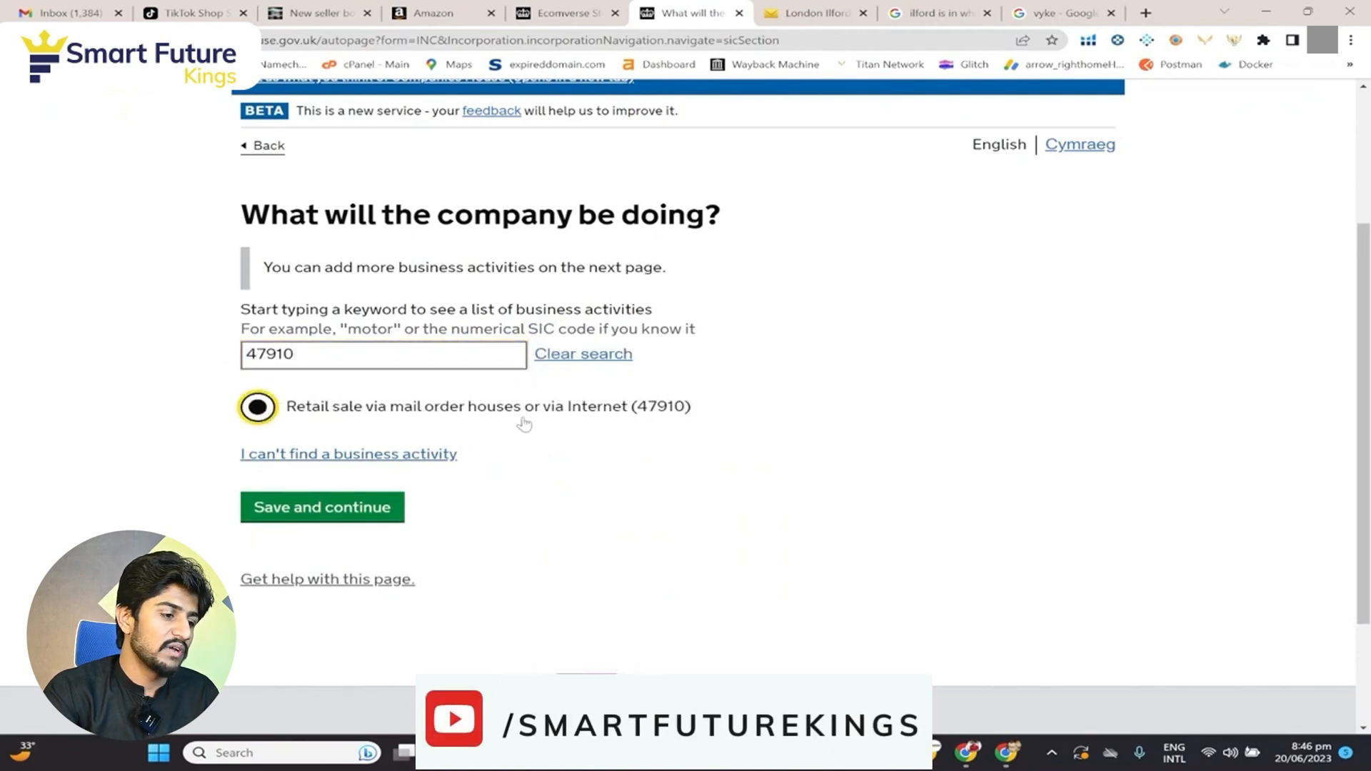
Save the 47910 business activity and confirm it on the listing page.
{"action": "left_click_drag", "start_coordinate": [629, 418], "coordinate": [286, 421]}
{"action": "left_click", "coordinate": [768, 436]}
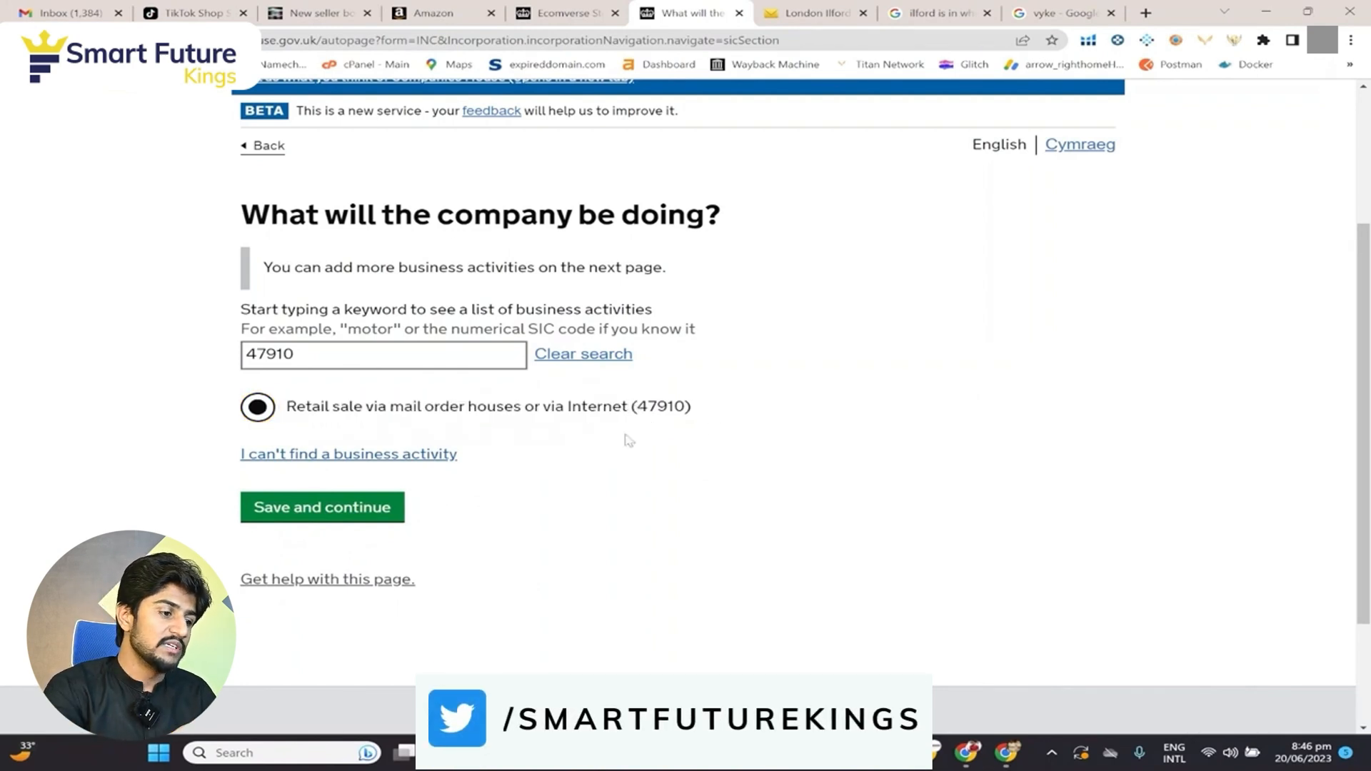
{"action": "left_click", "coordinate": [317, 507]}
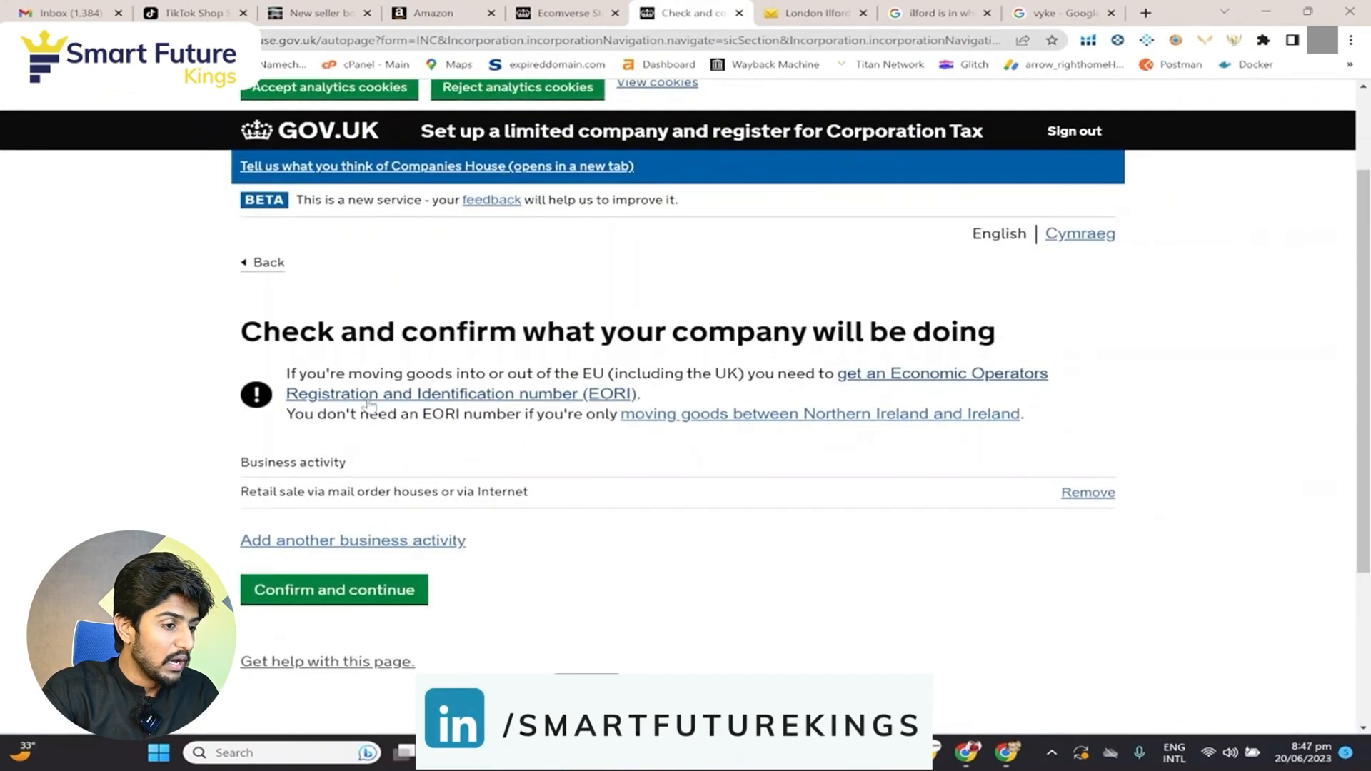
{"action": "scroll", "coordinate": [702, 371], "scroll_direction": "down", "scroll_amount": 1}
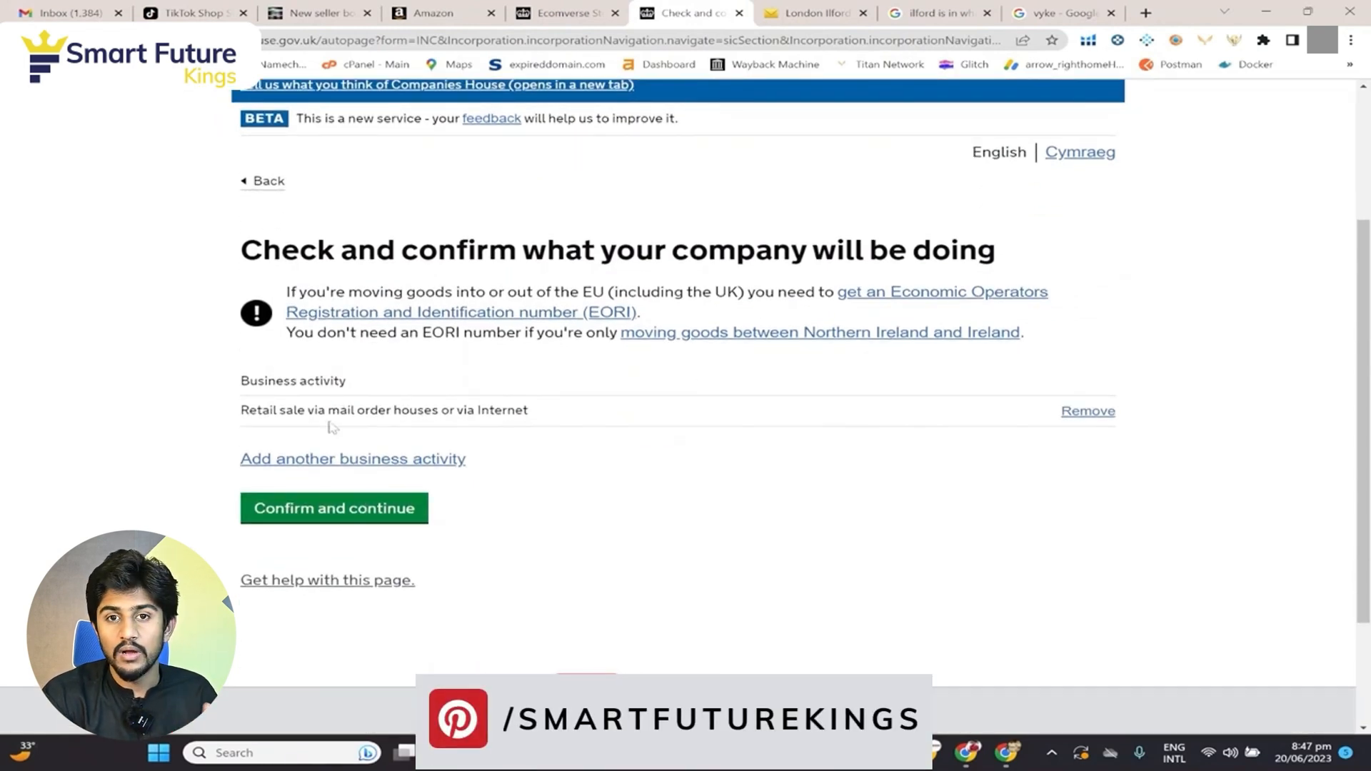
{"action": "left_click_drag", "start_coordinate": [242, 410], "coordinate": [536, 415]}
{"action": "left_click", "coordinate": [534, 430]}
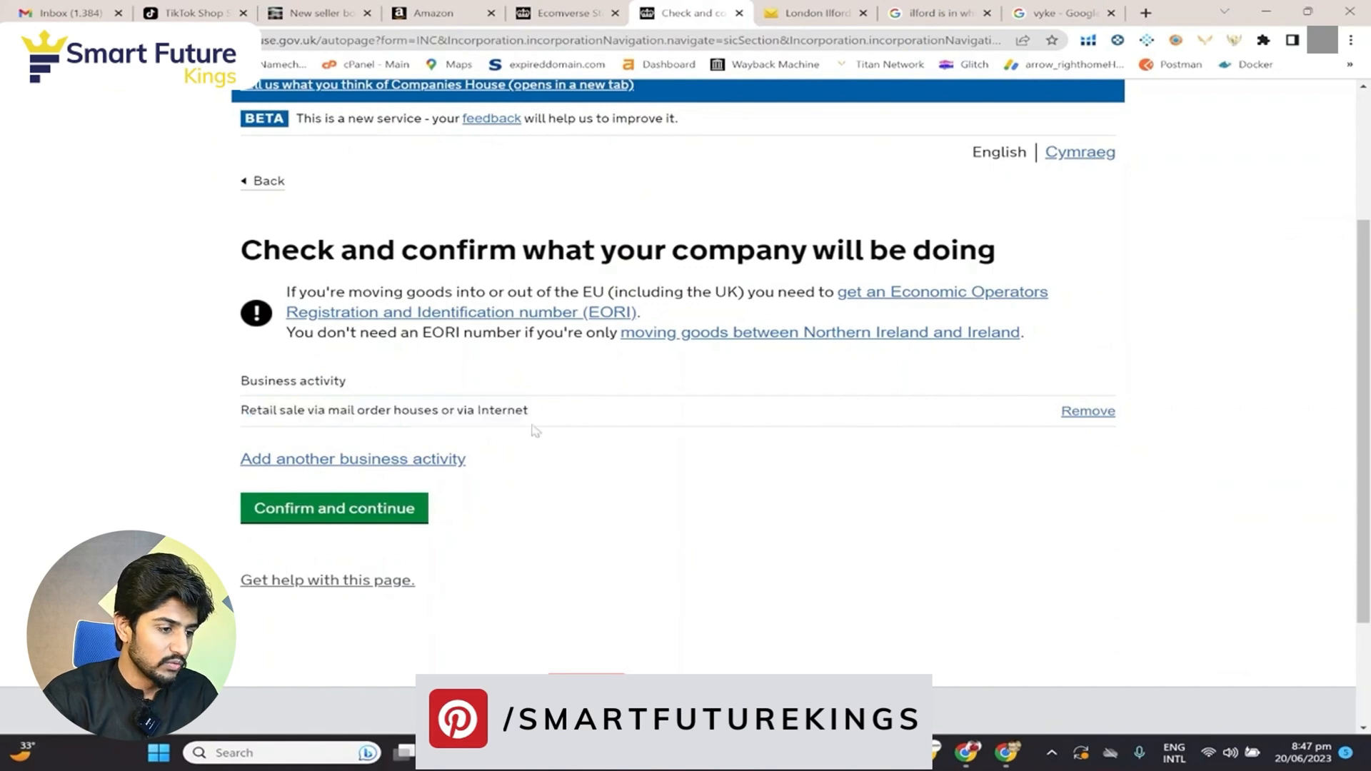
{"action": "left_click", "coordinate": [360, 518]}
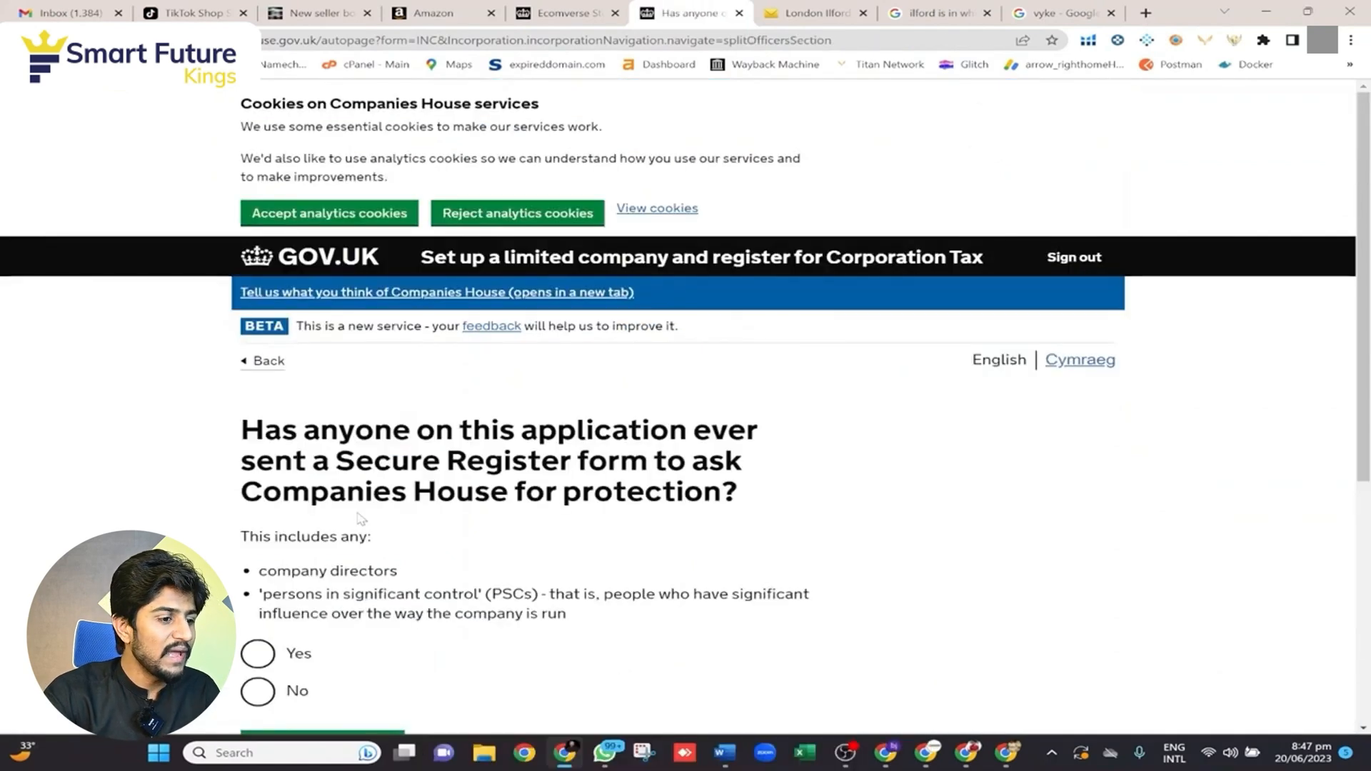
Answer No to Secure Register protection and save the answer.
{"action": "scroll", "coordinate": [361, 518], "scroll_direction": "down", "scroll_amount": 3}
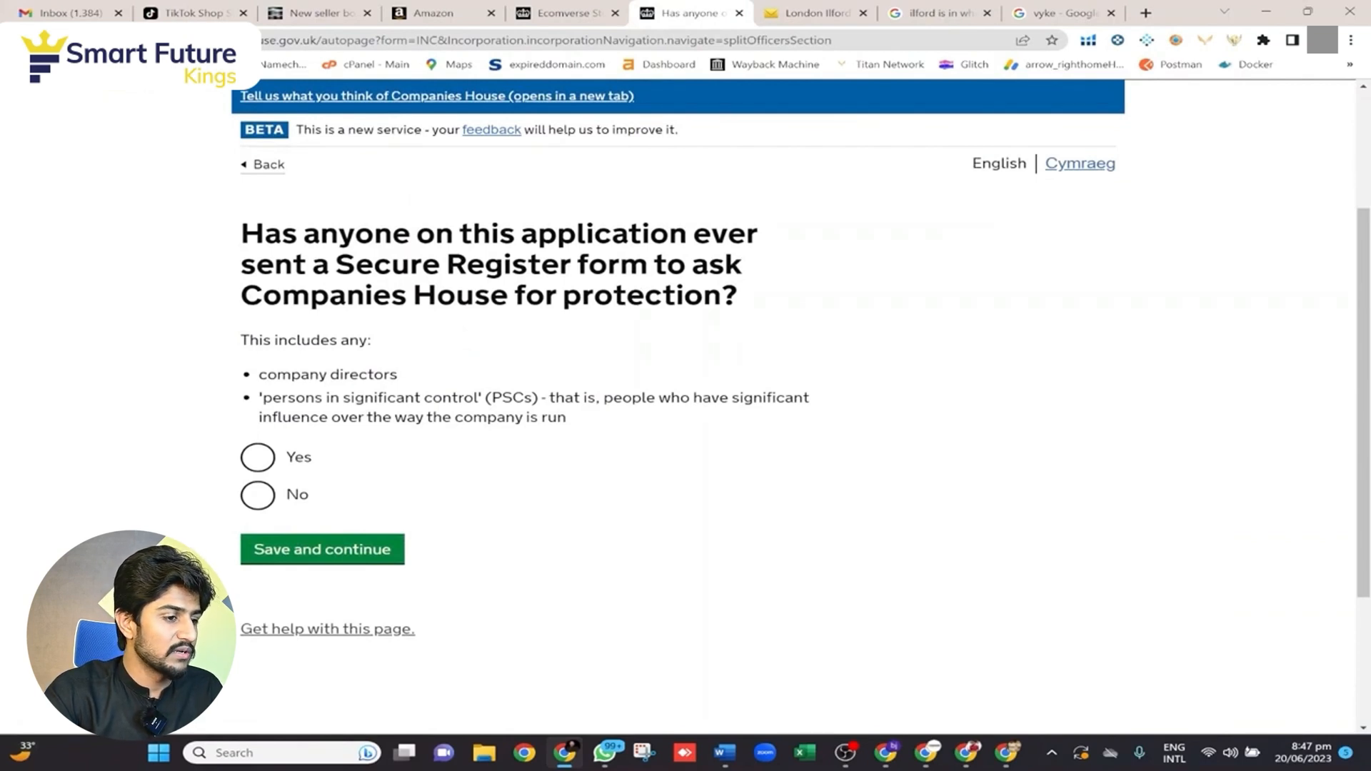
{"action": "scroll", "coordinate": [408, 391], "scroll_direction": "down", "scroll_amount": 1}
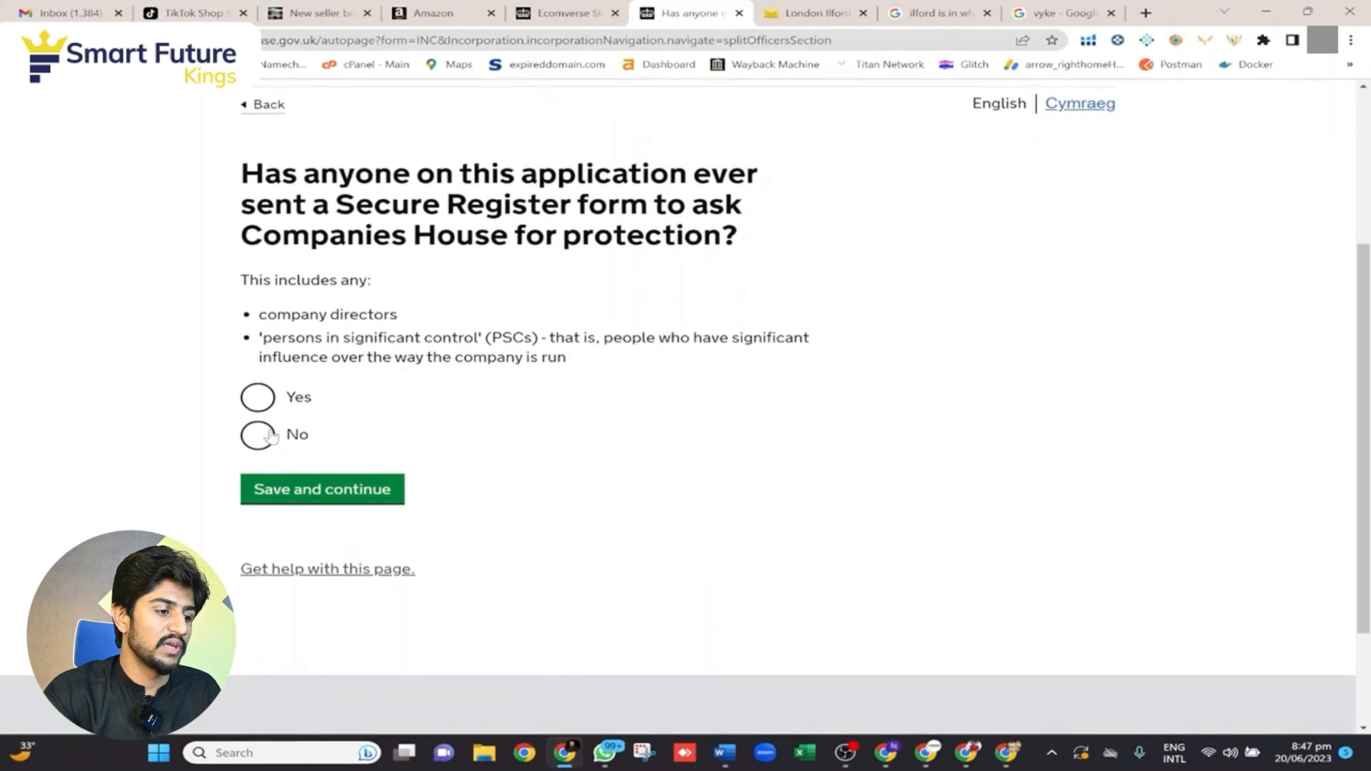
{"action": "left_click", "coordinate": [259, 443]}
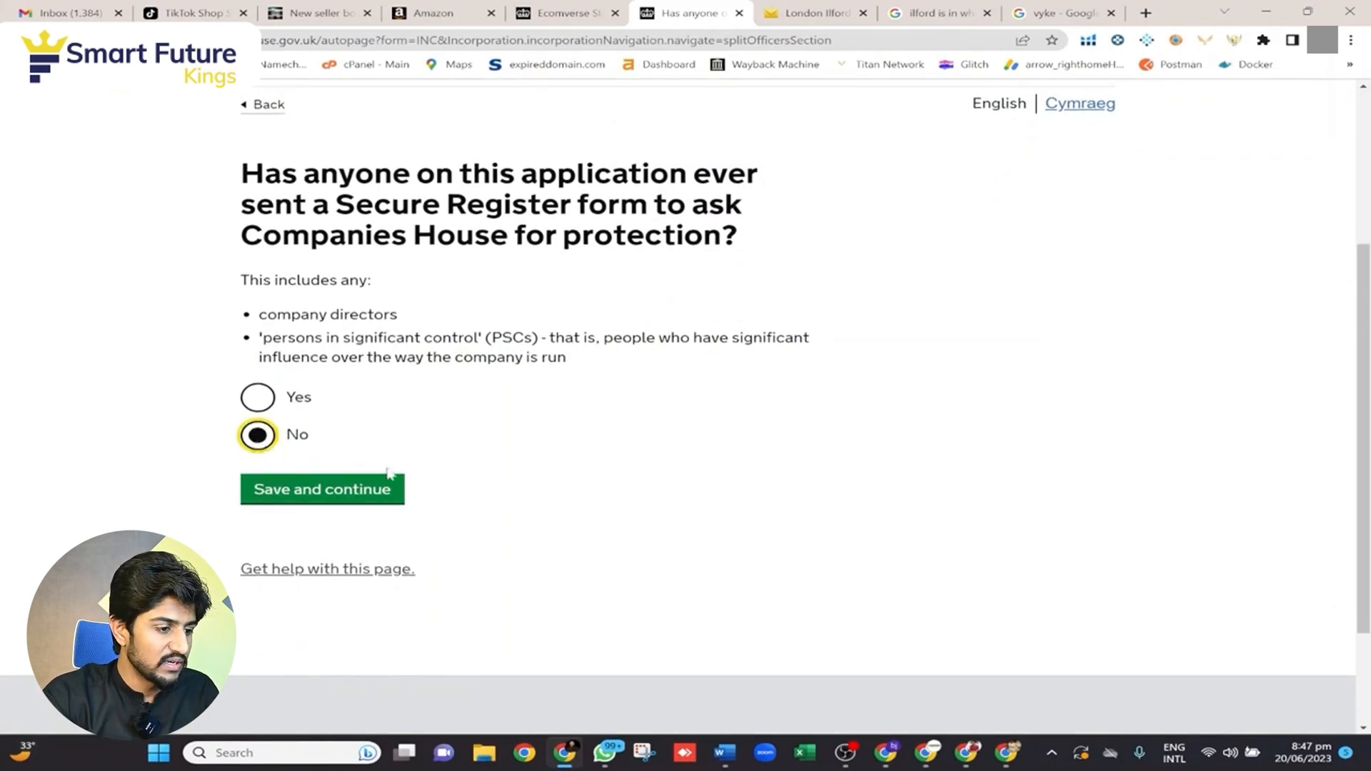
{"action": "left_click", "coordinate": [341, 498]}
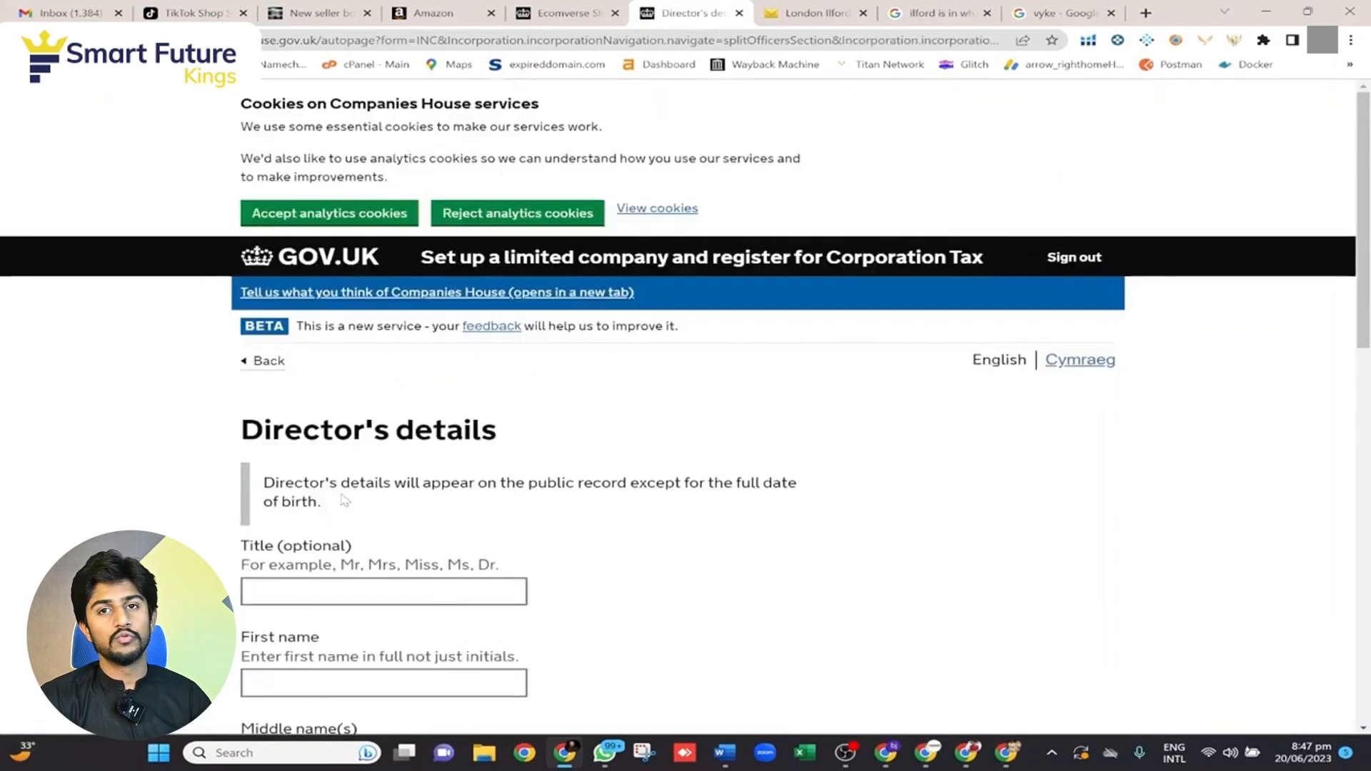
Fill in the director's title, first name and further name fields.
{"action": "scroll", "coordinate": [425, 214], "scroll_direction": "down", "scroll_amount": 2}
{"action": "scroll", "coordinate": [465, 302], "scroll_direction": "down", "scroll_amount": 2}
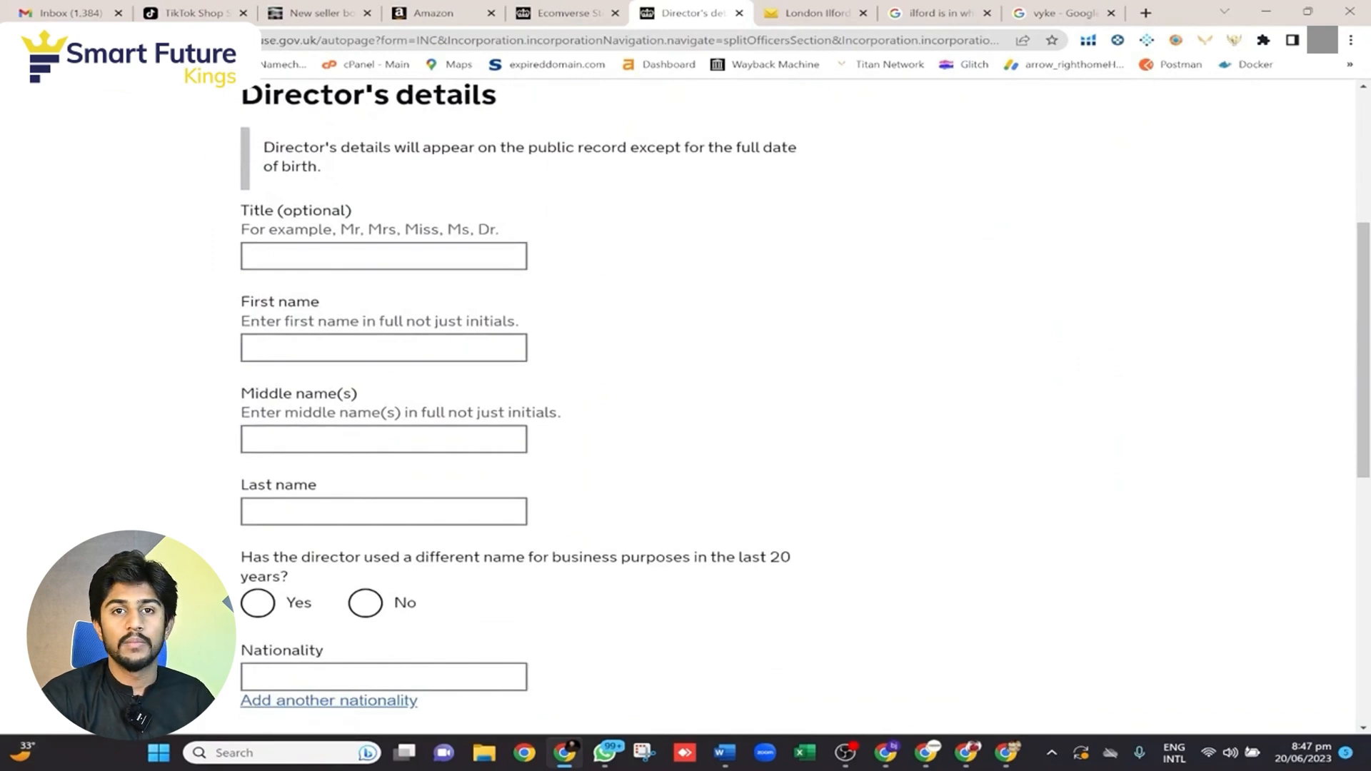
{"action": "left_click_drag", "start_coordinate": [243, 211], "coordinate": [357, 214]}
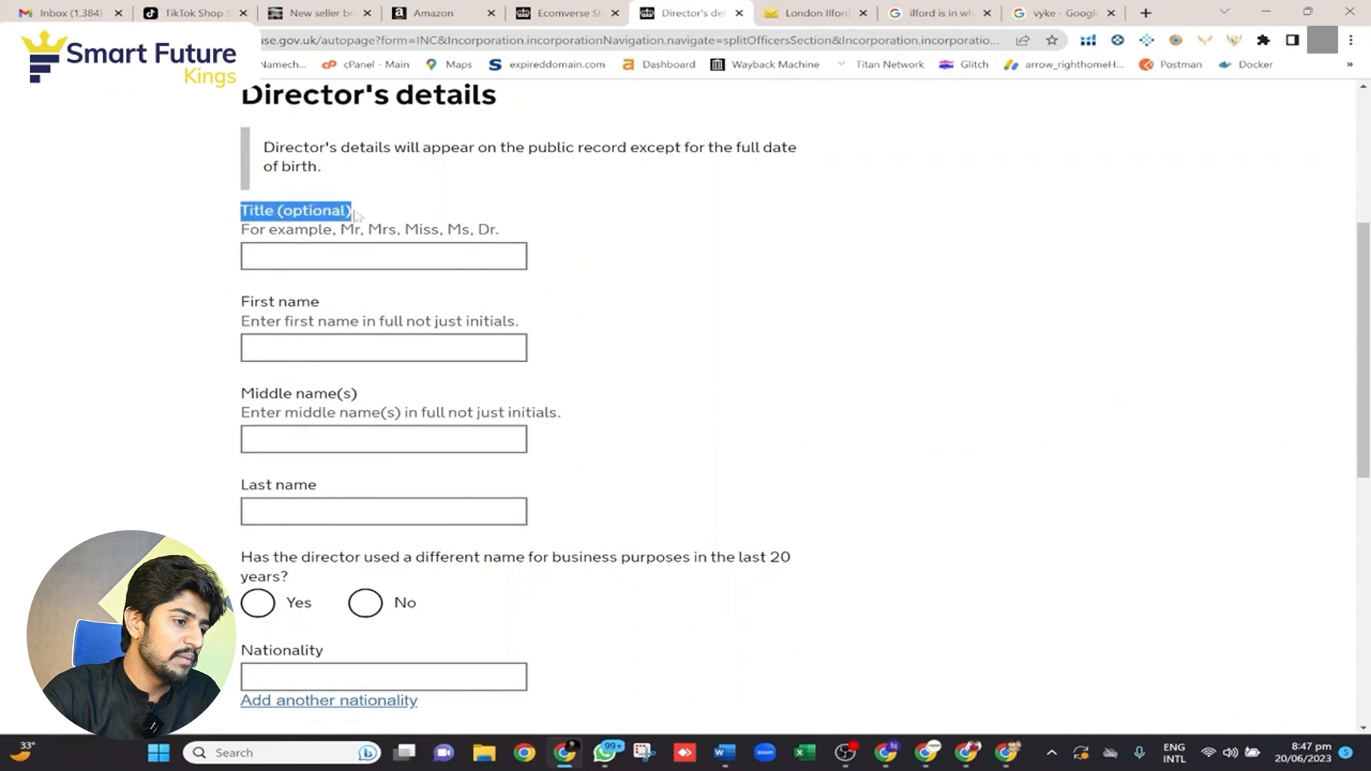
{"action": "left_click", "coordinate": [390, 256]}
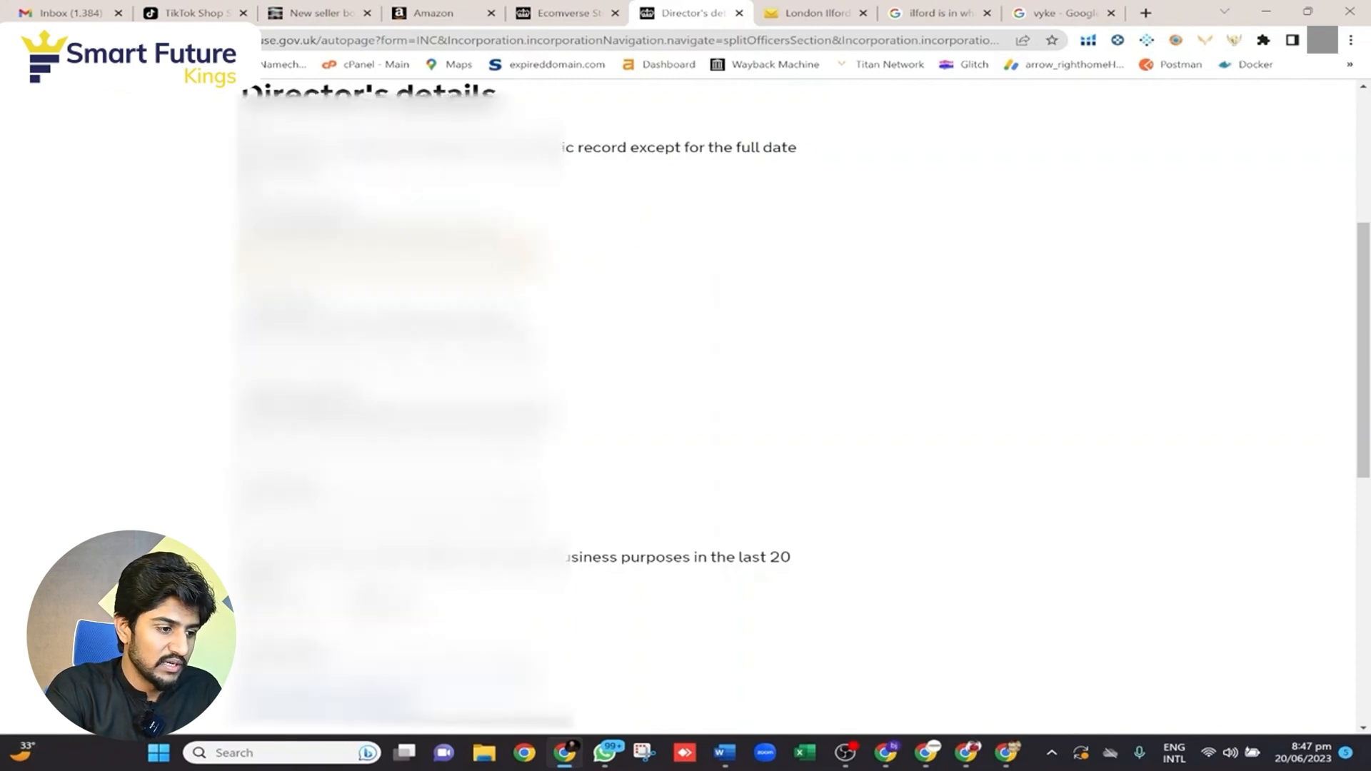
{"action": "left_click", "coordinate": [393, 347]}
{"action": "type", "text": "M"}
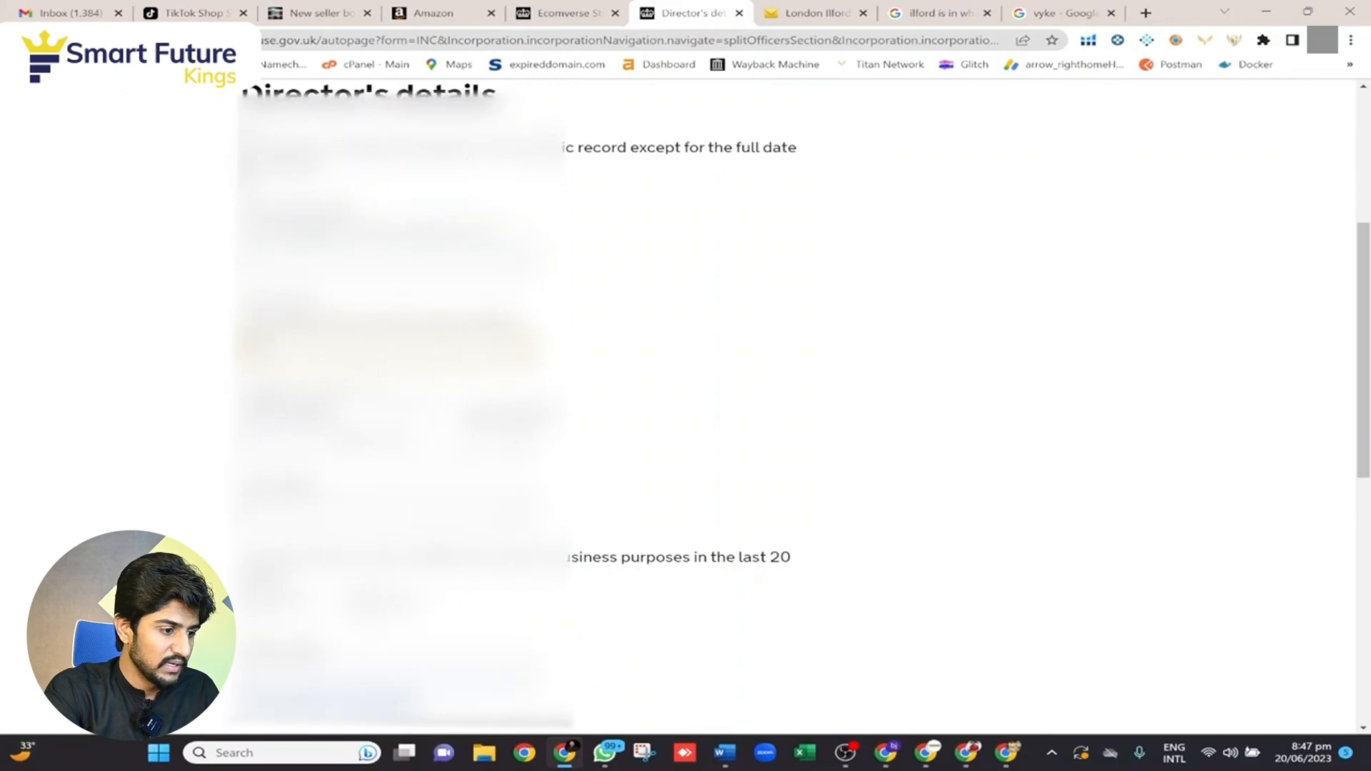
{"action": "left_click", "coordinate": [385, 509]}
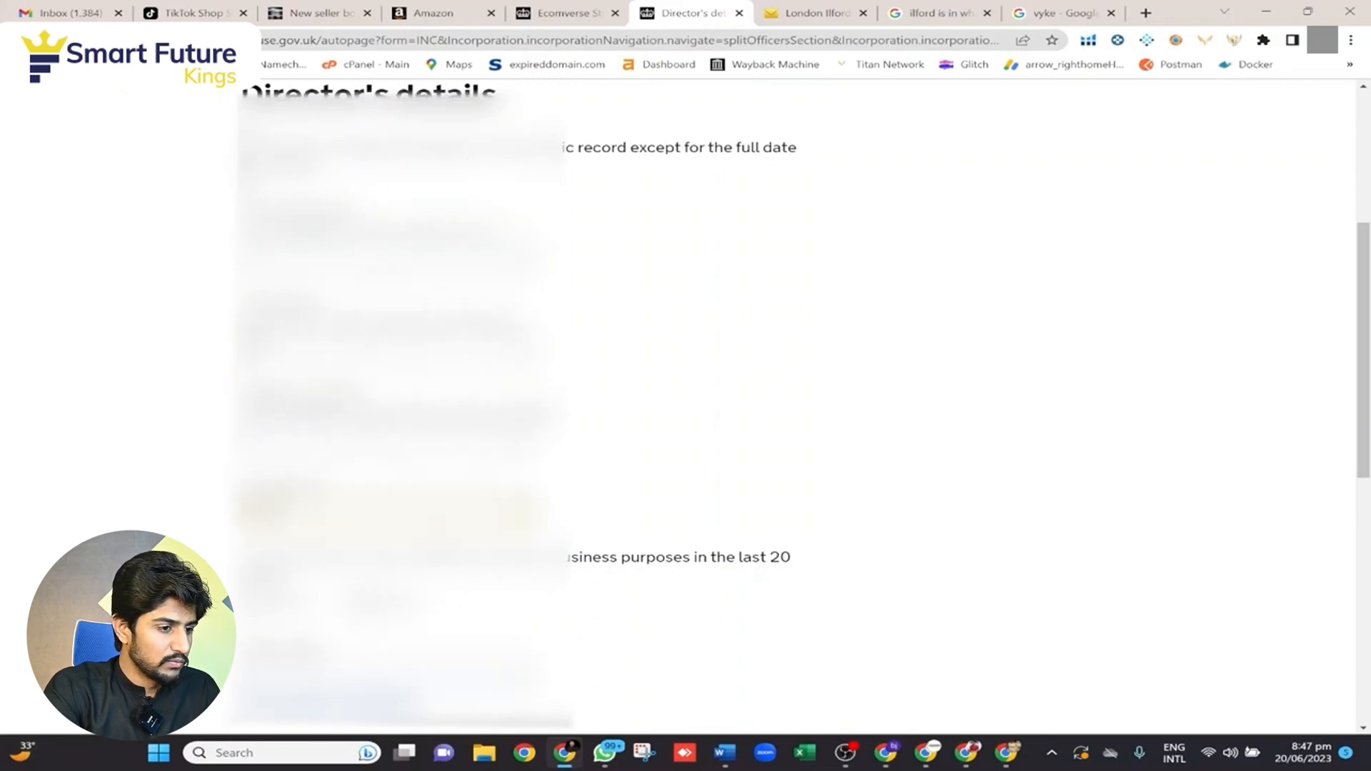
Set the director's nationality to Pakistani and bring up File Explorer.
{"action": "scroll", "coordinate": [751, 441], "scroll_direction": "down", "scroll_amount": 1}
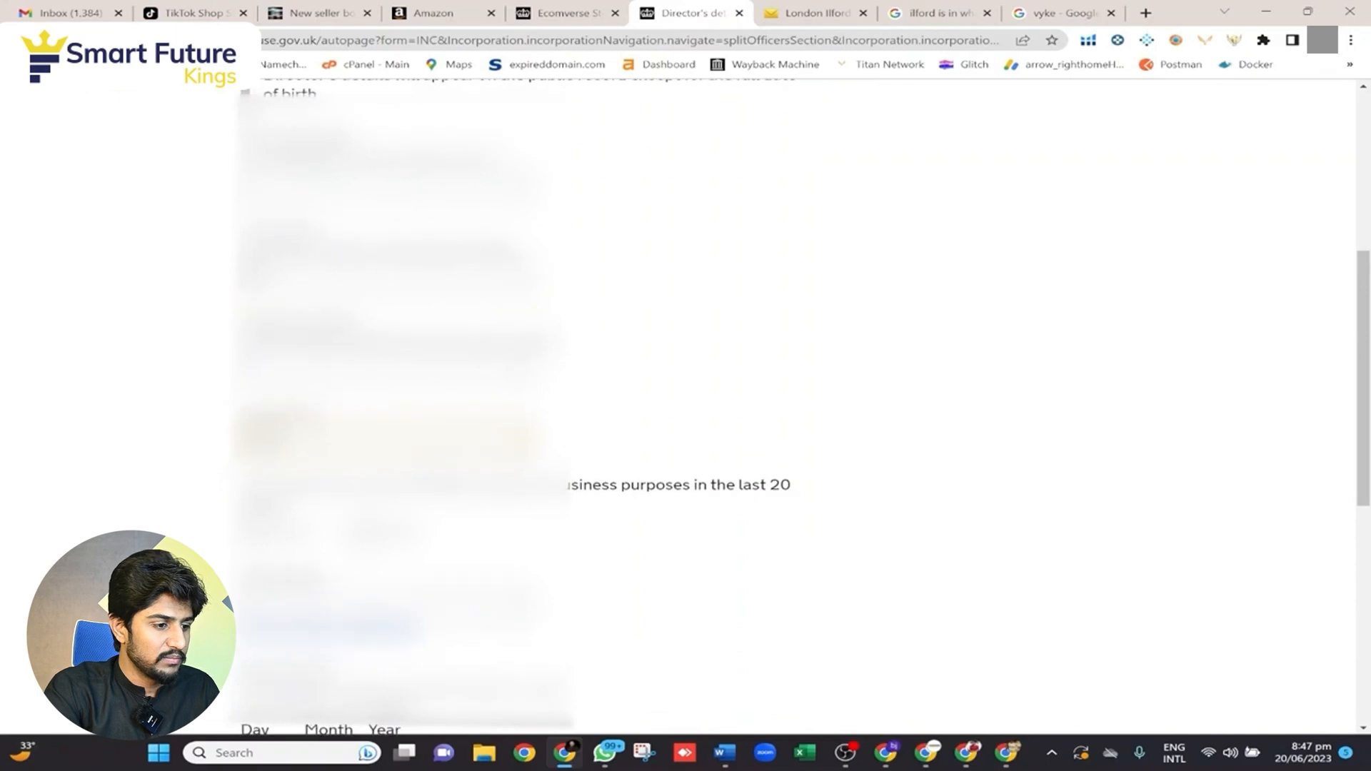
{"action": "scroll", "coordinate": [751, 442], "scroll_direction": "down", "scroll_amount": 2}
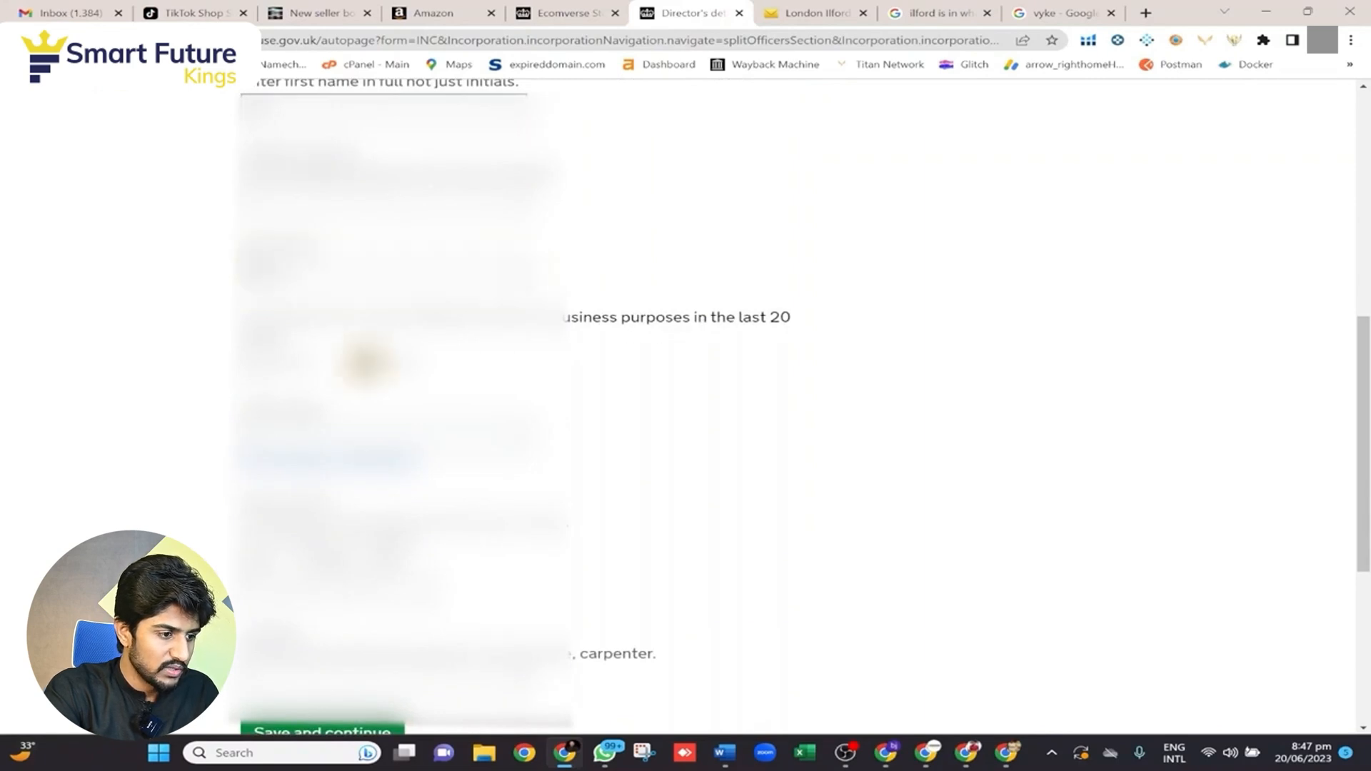
{"action": "scroll", "coordinate": [751, 442], "scroll_direction": "down", "scroll_amount": 1}
{"action": "type", "text": "pak"}
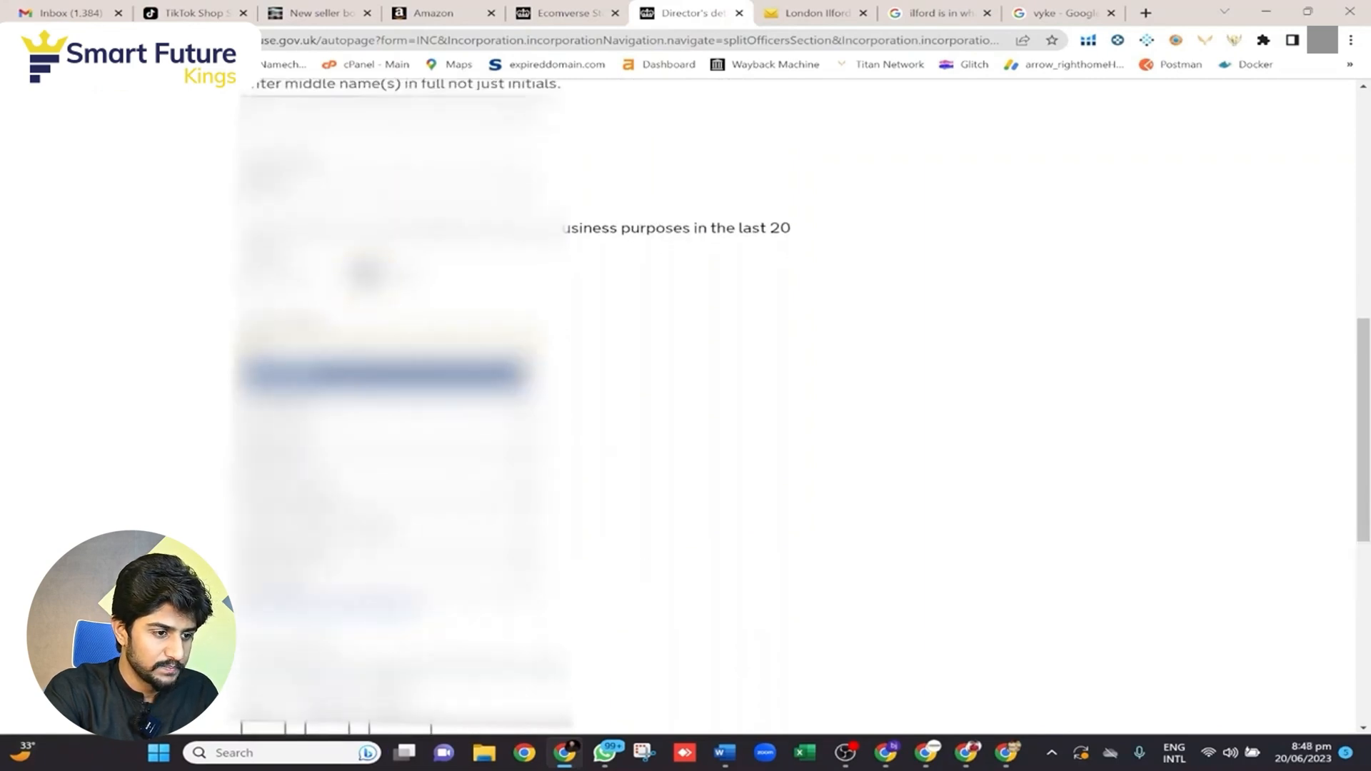
{"action": "key", "text": "Return"}
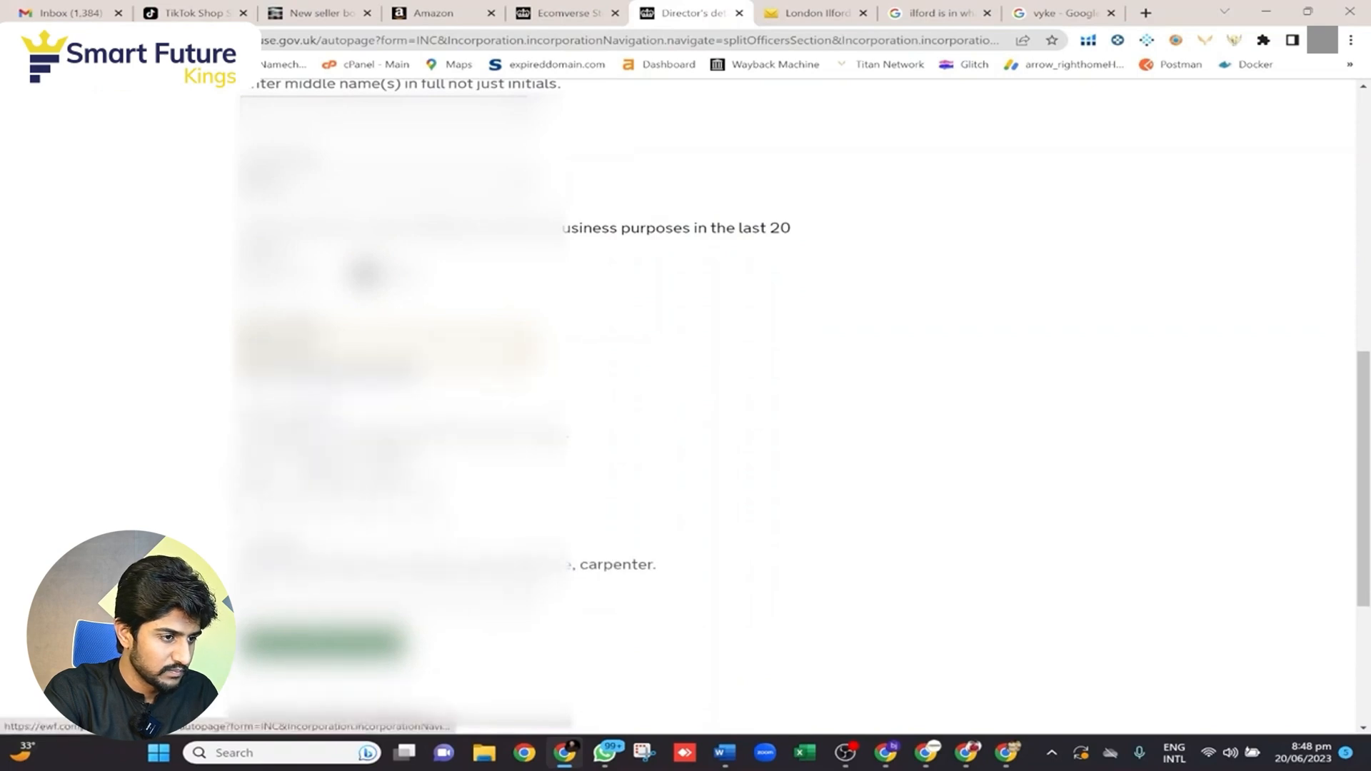
{"action": "scroll", "coordinate": [751, 441], "scroll_direction": "down", "scroll_amount": 1}
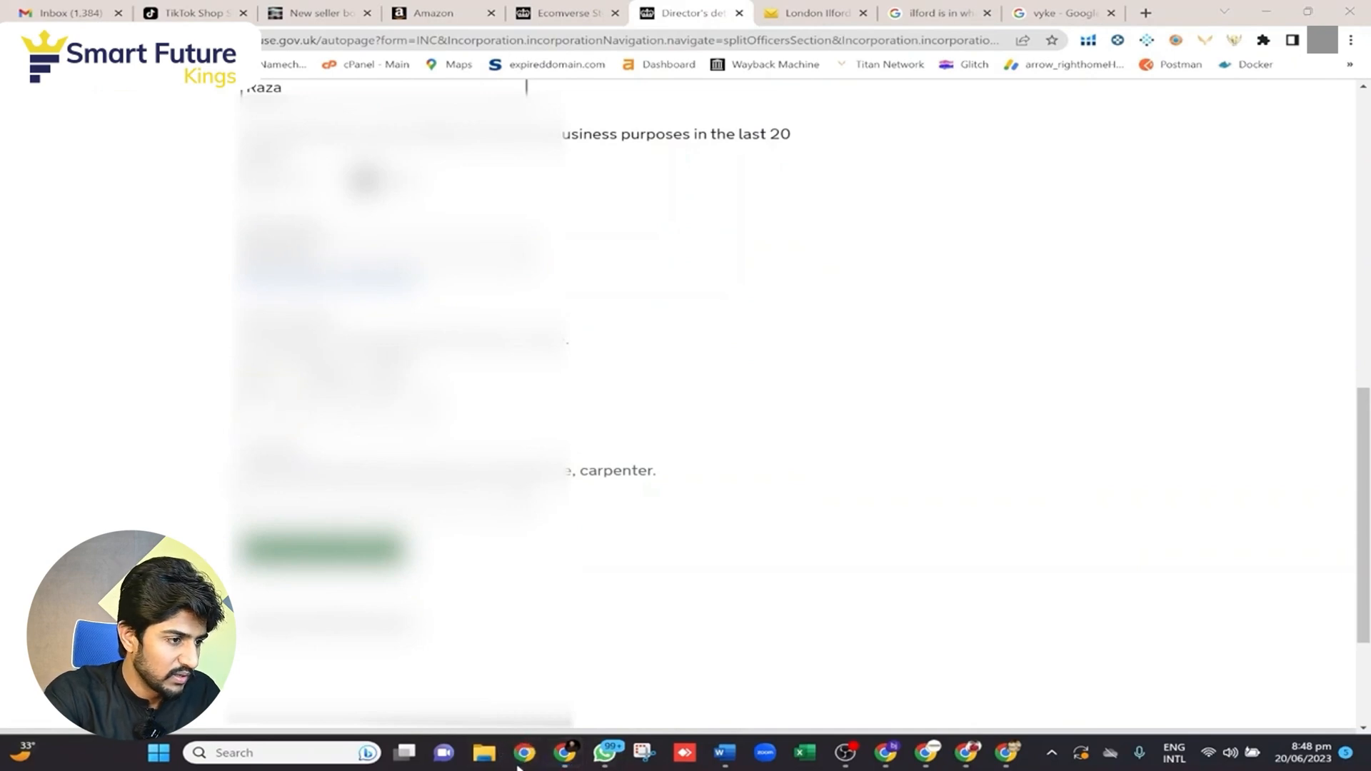
{"action": "left_click", "coordinate": [484, 753]}
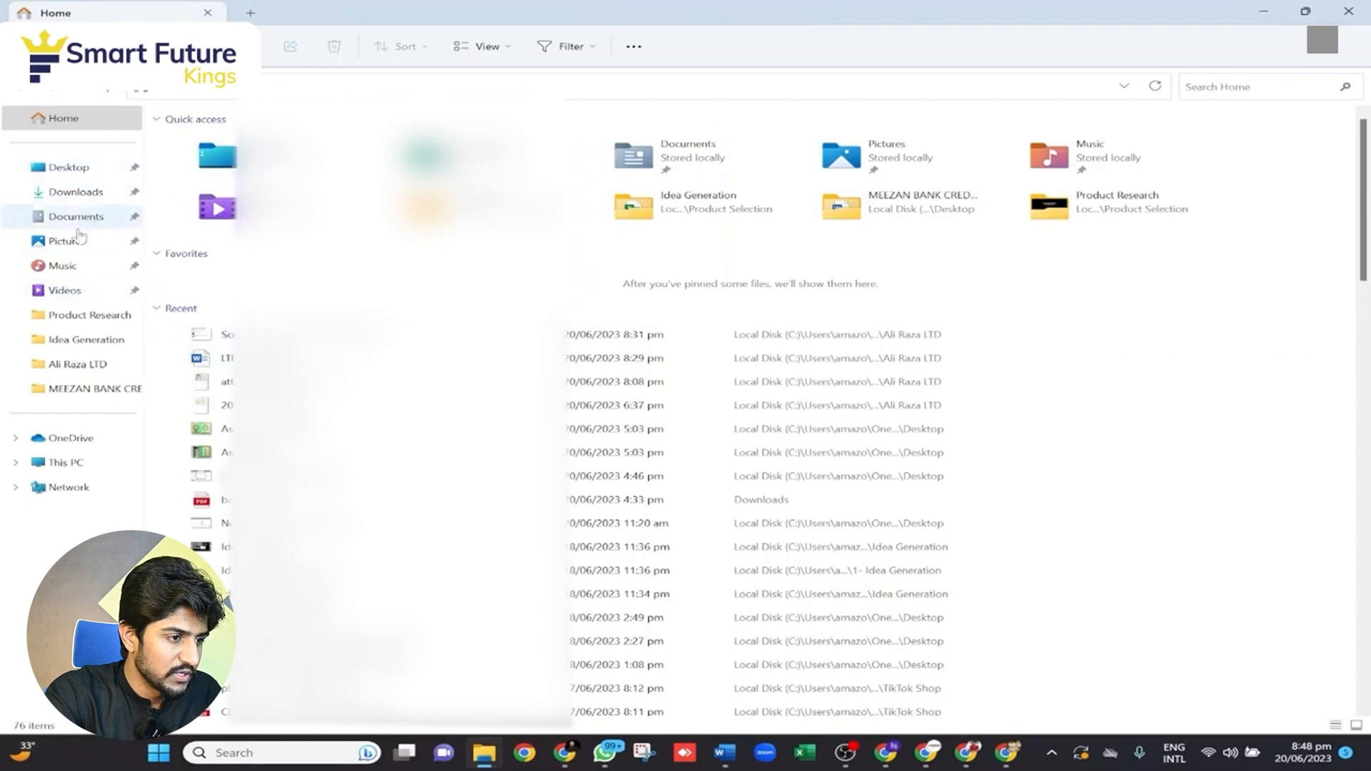
Open the company's folder on the Desktop in File Explorer.
{"action": "left_click", "coordinate": [78, 363]}
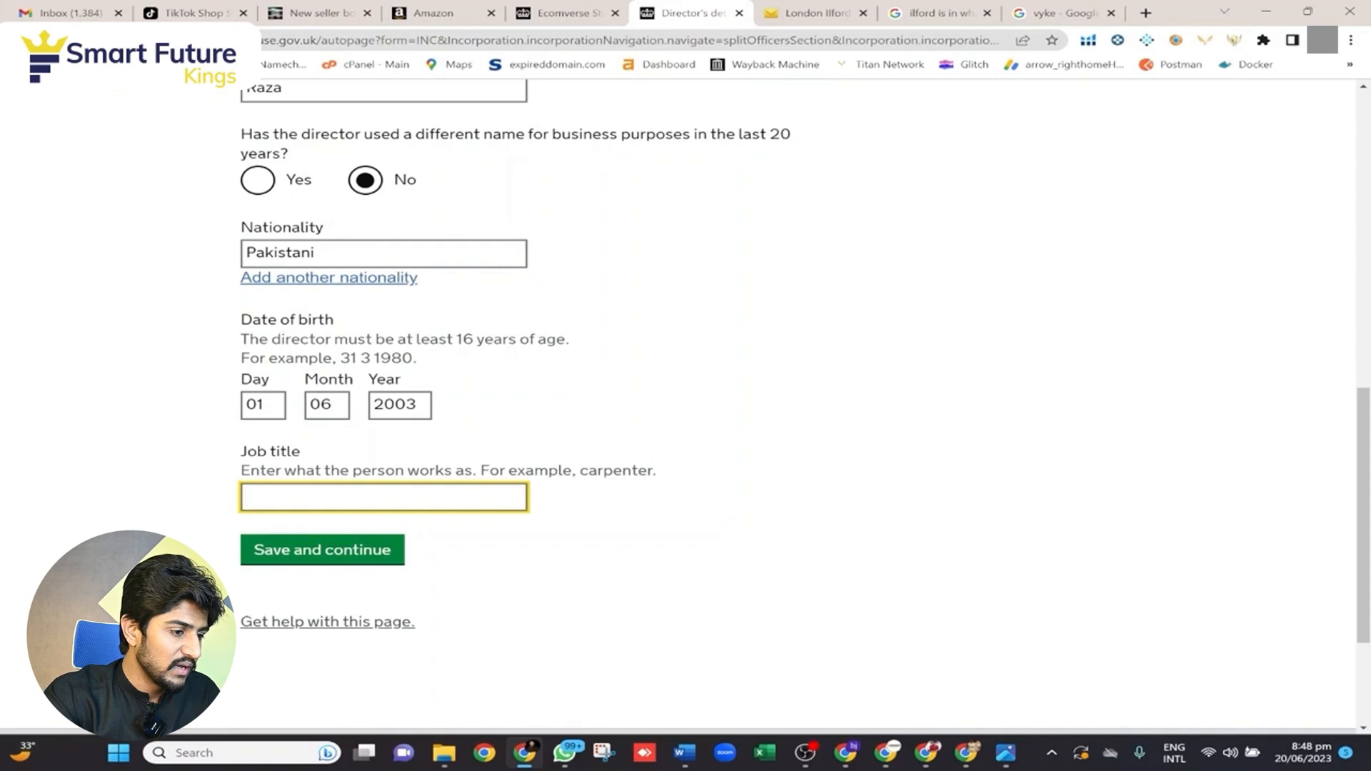
Enter Director as the job title and submit the director's details.
{"action": "type", "text": "Dire"}
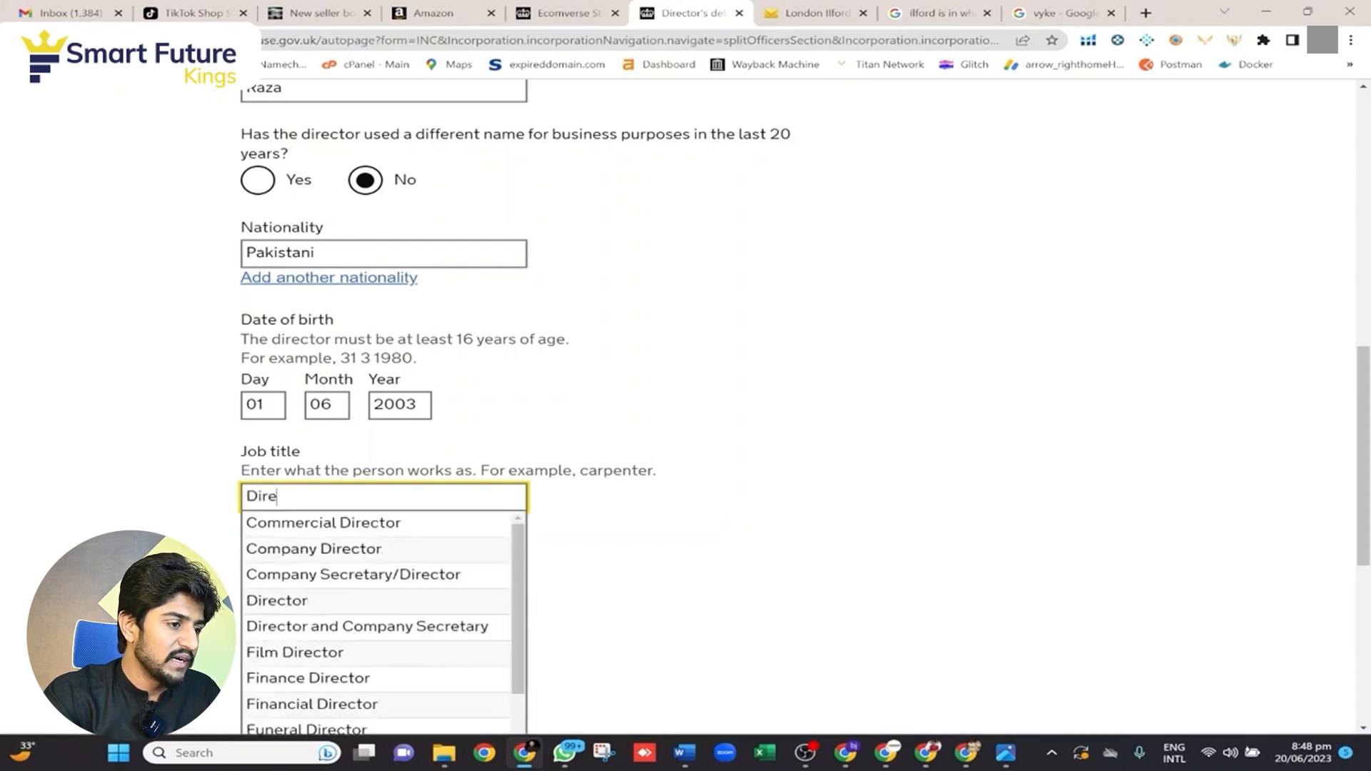
{"action": "type", "text": "ctor"}
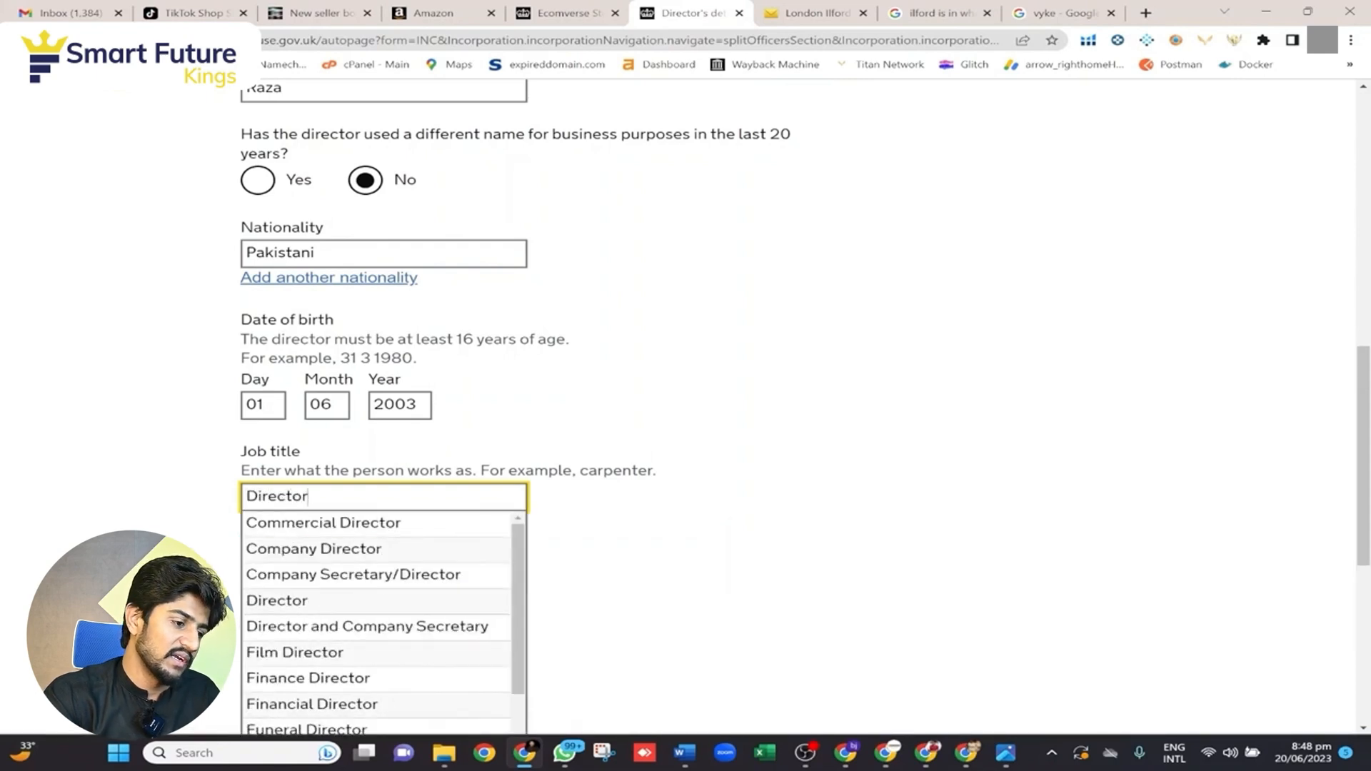
{"action": "left_click", "coordinate": [336, 604]}
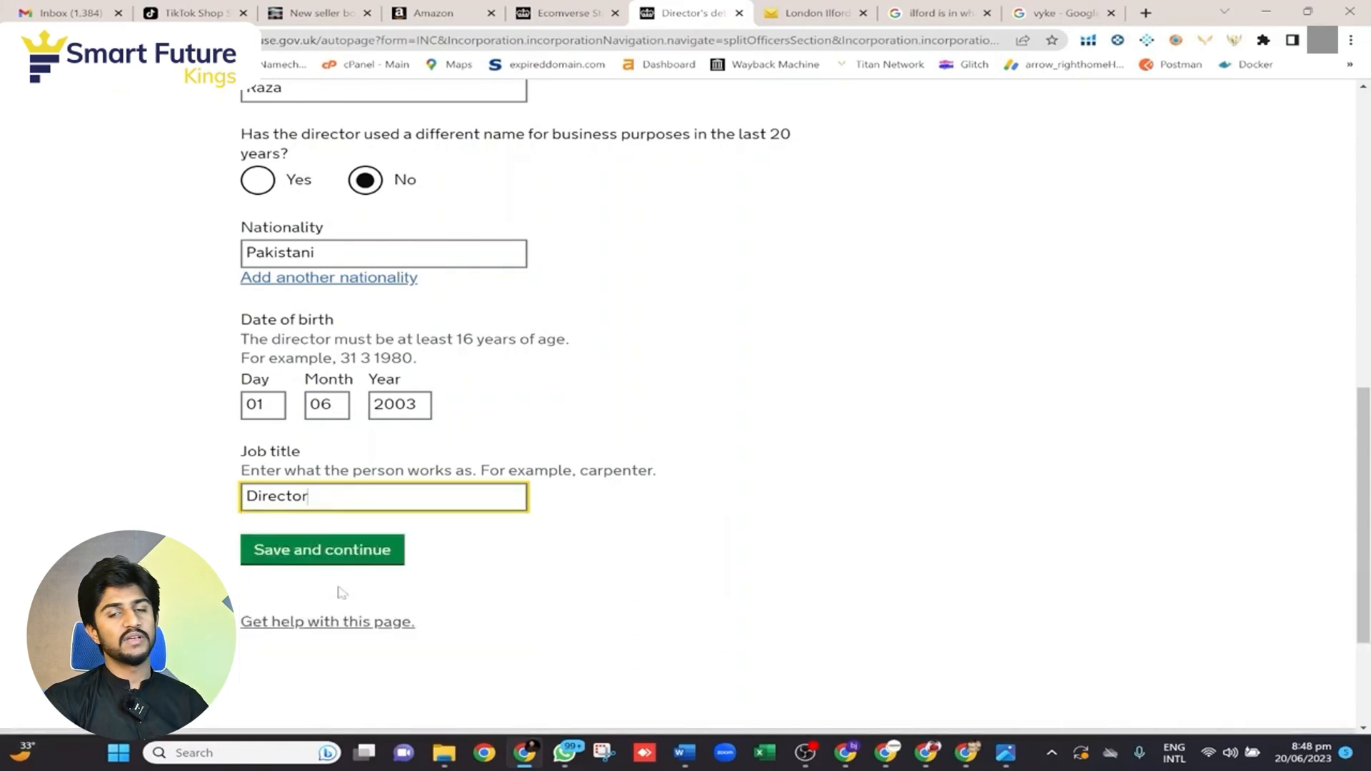
{"action": "left_click", "coordinate": [379, 551]}
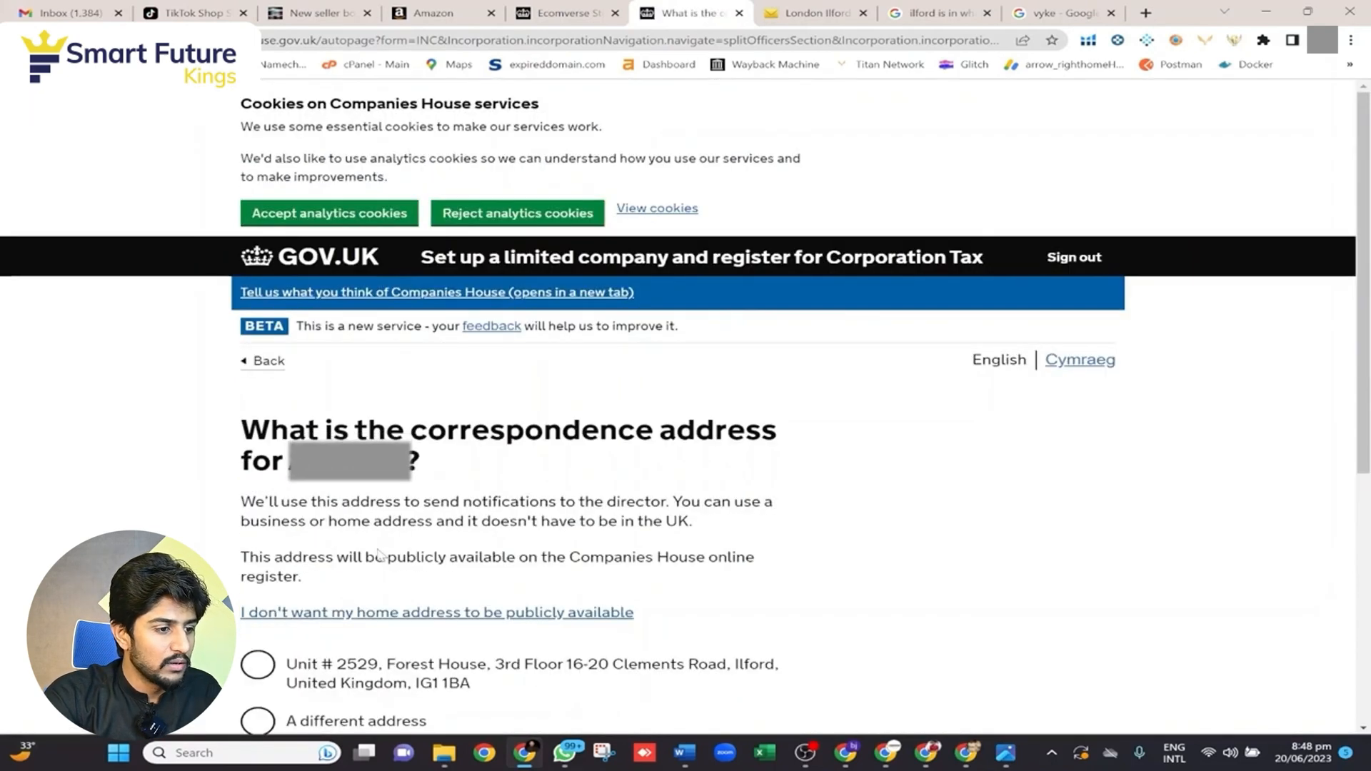
Use a different, manually entered correspondence address, confirm it, and save the home address.
{"action": "scroll", "coordinate": [378, 553], "scroll_direction": "down", "scroll_amount": 2}
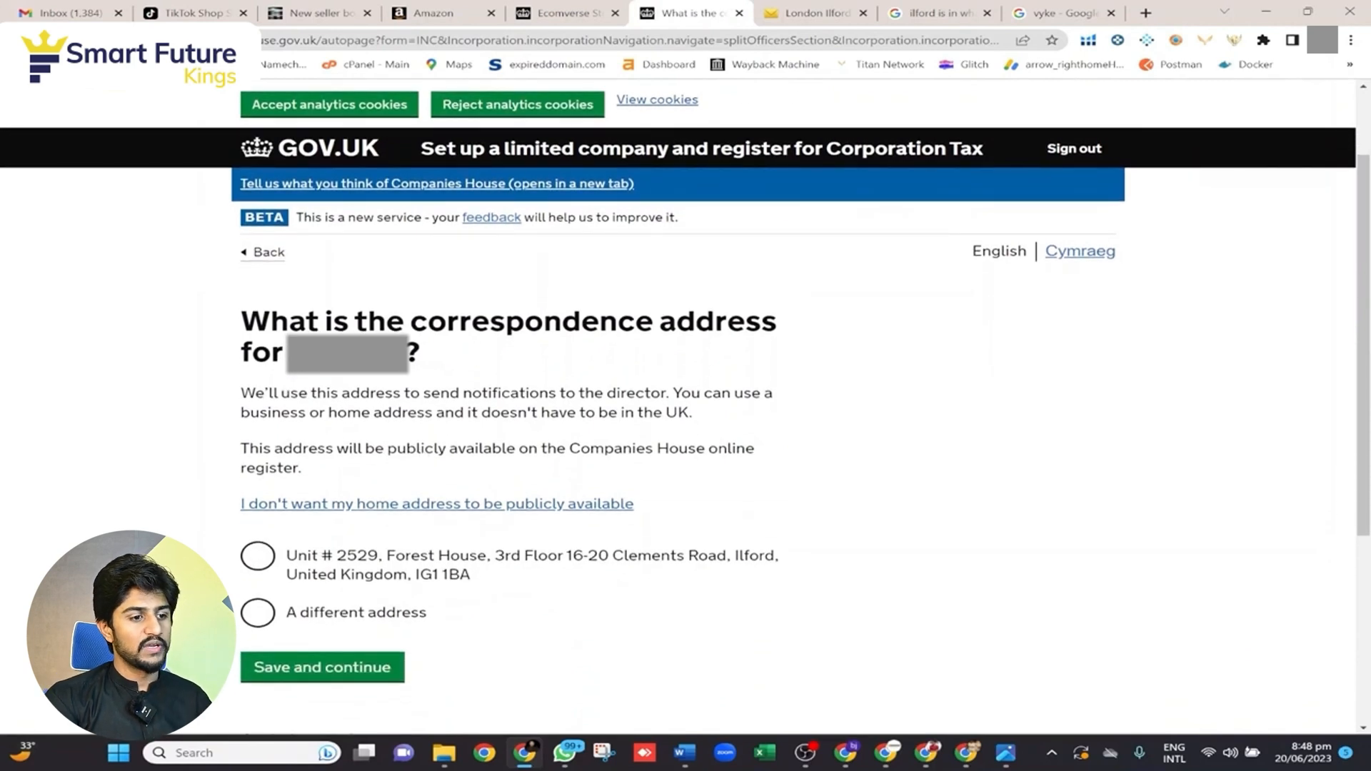
{"action": "scroll", "coordinate": [366, 374], "scroll_direction": "down", "scroll_amount": 2}
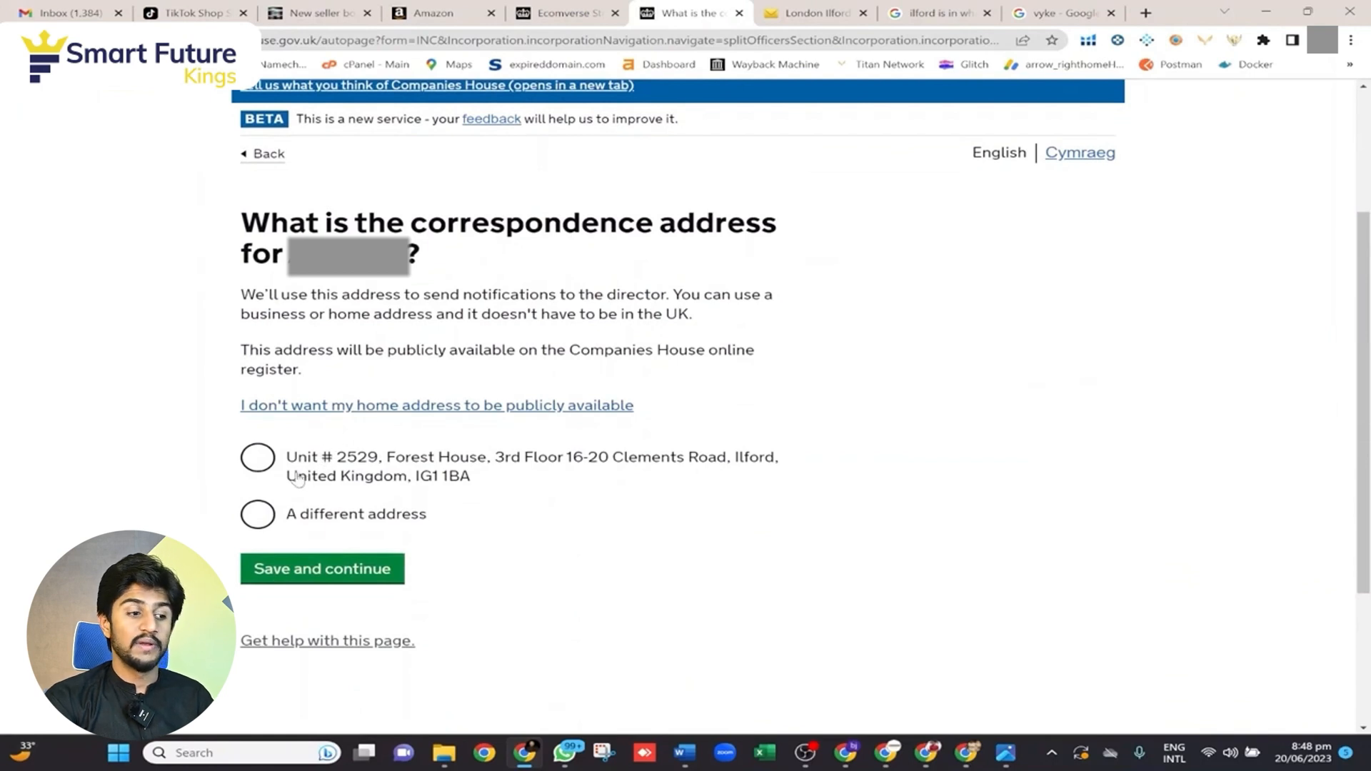
{"action": "left_click", "coordinate": [261, 517]}
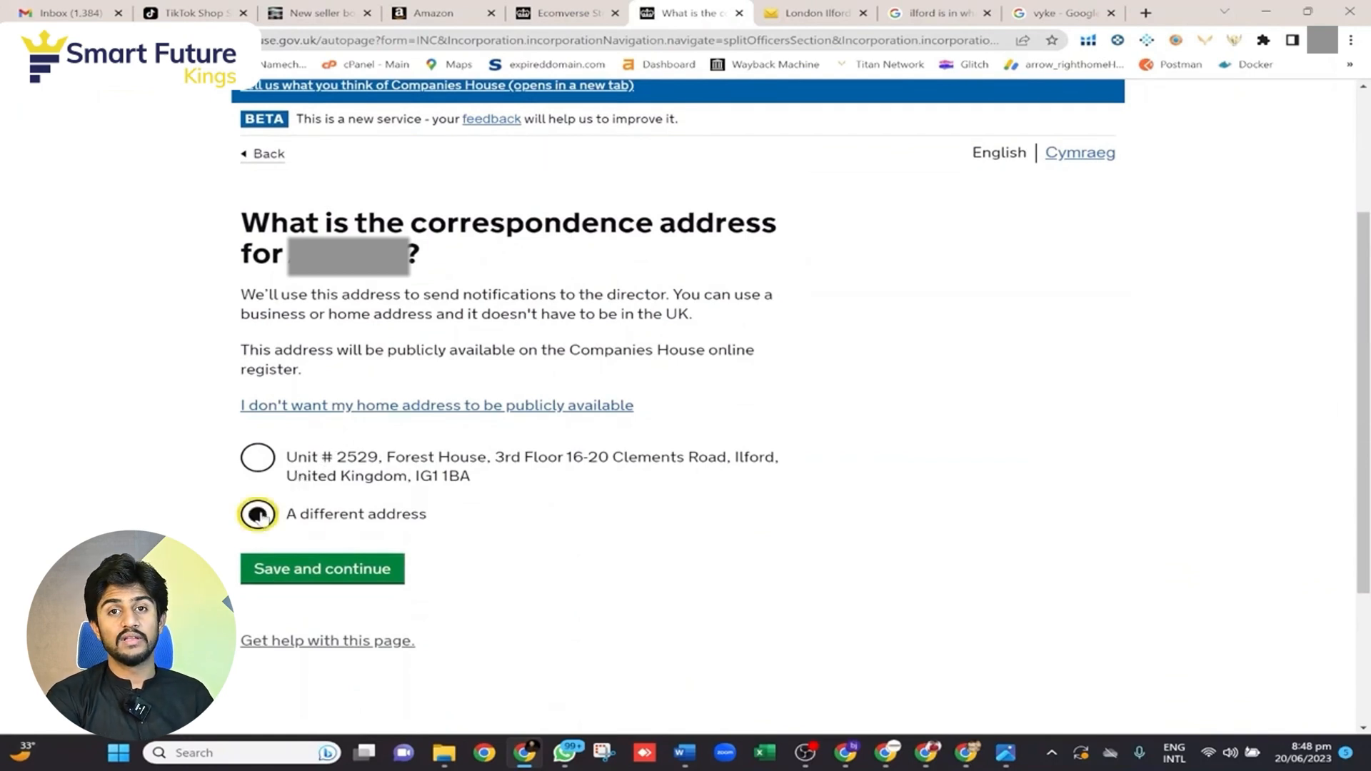
{"action": "left_click", "coordinate": [339, 567]}
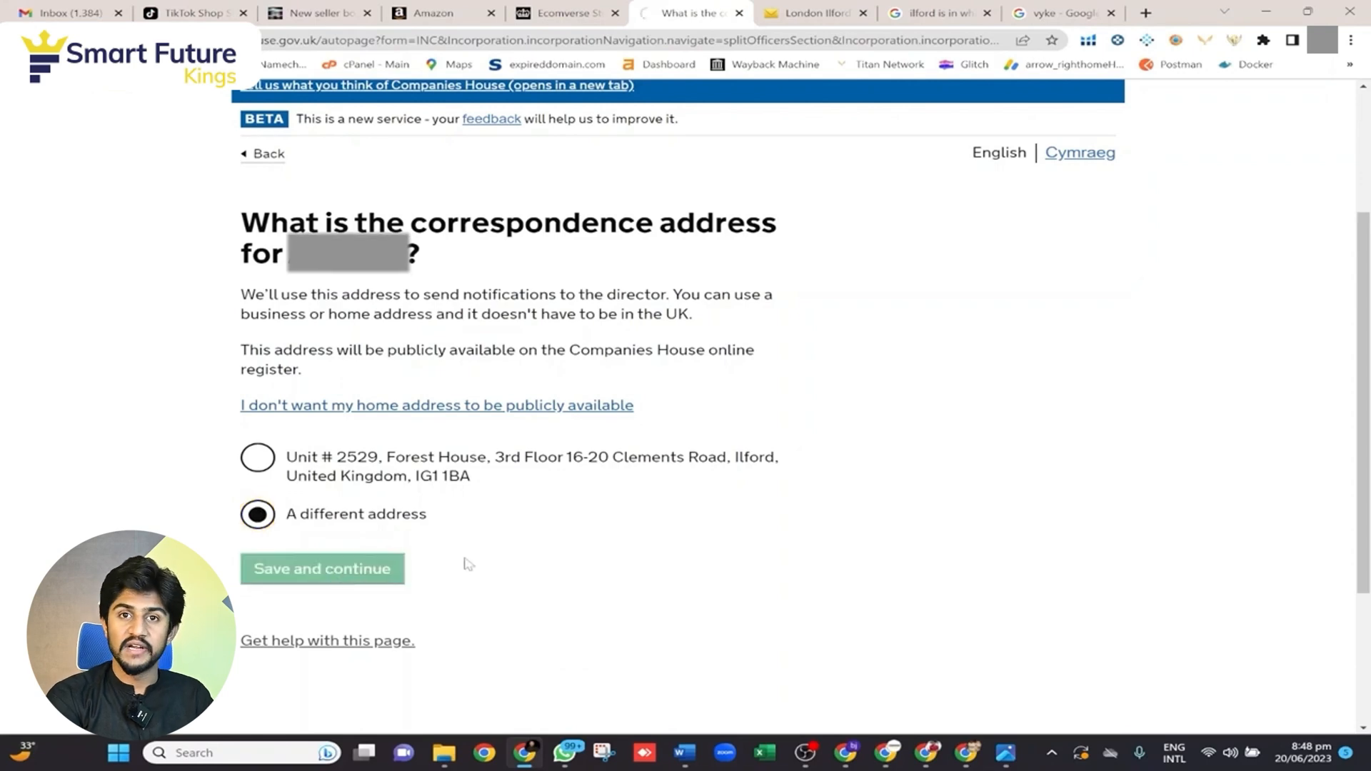
{"action": "scroll", "coordinate": [468, 564], "scroll_direction": "down", "scroll_amount": 3}
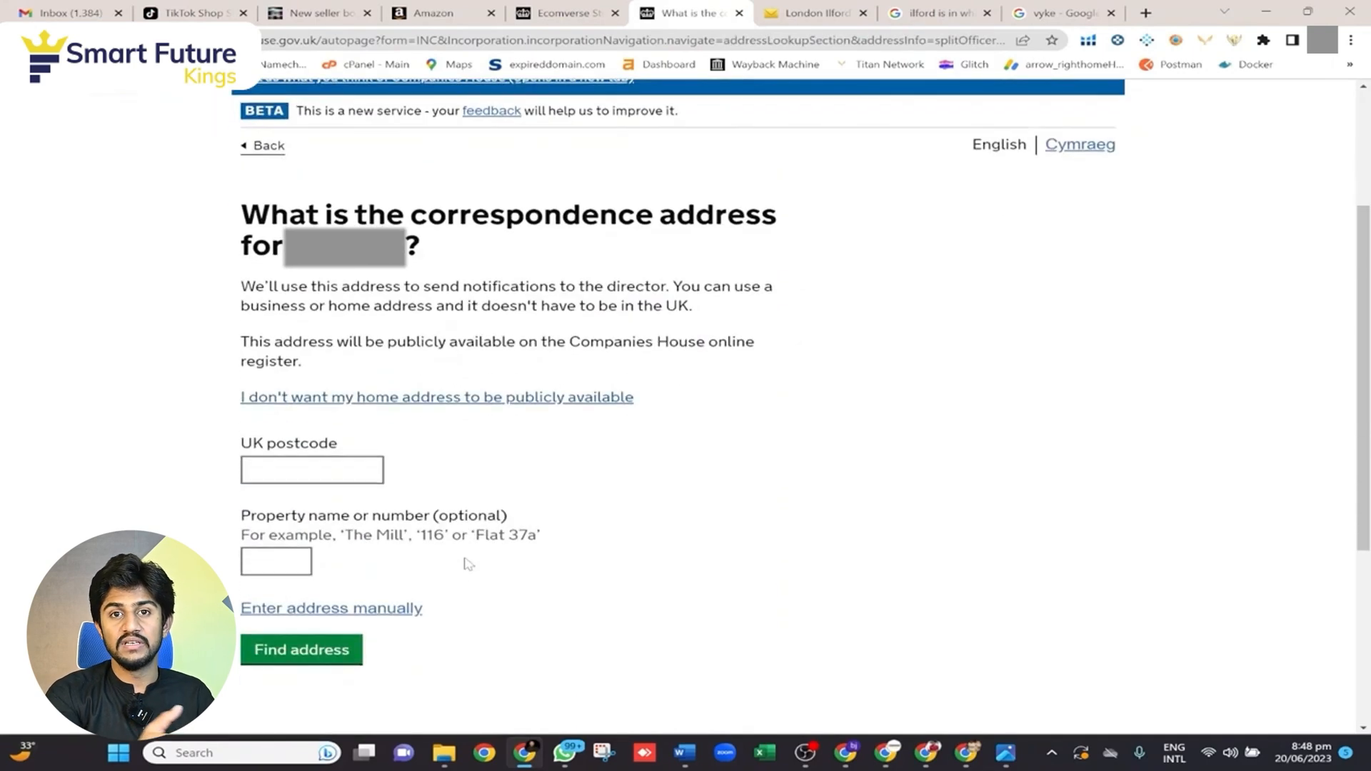
{"action": "left_click", "coordinate": [360, 611]}
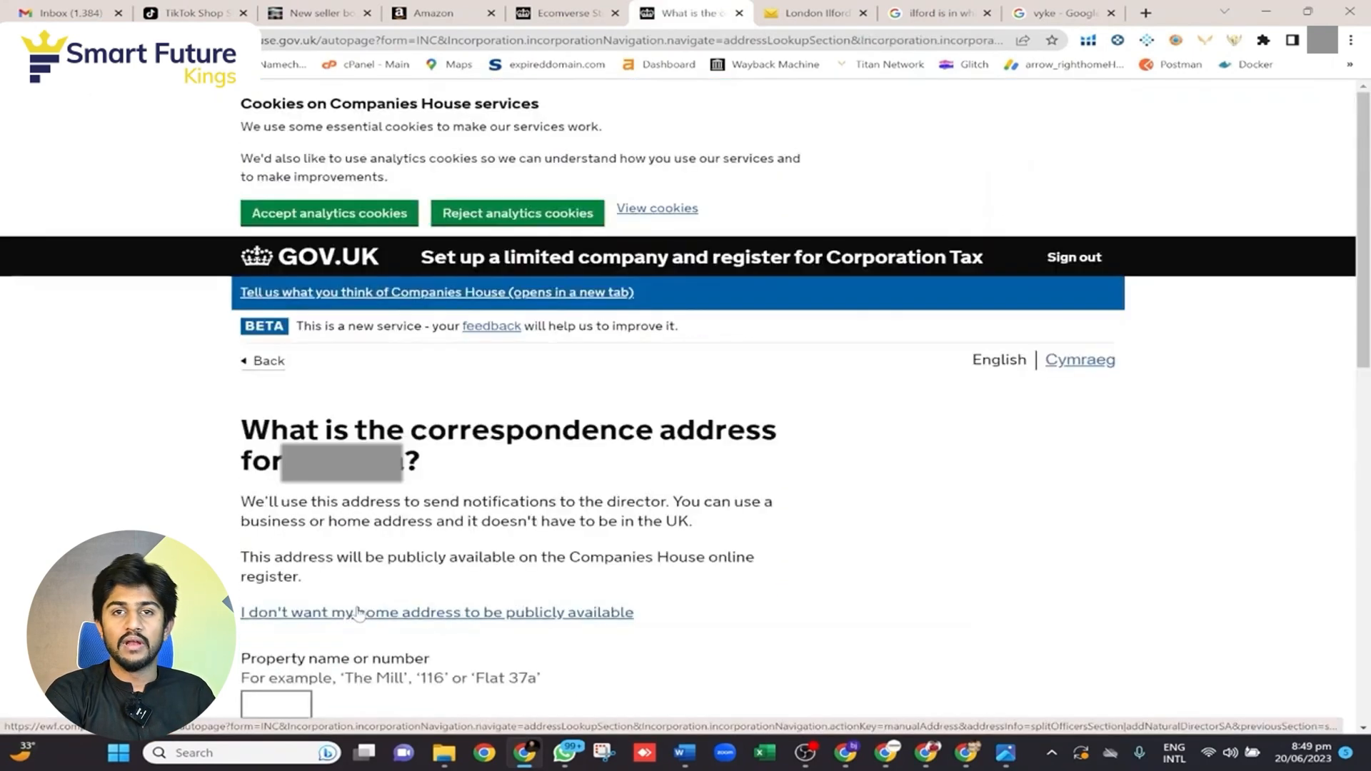
{"action": "scroll", "coordinate": [359, 614], "scroll_direction": "down", "scroll_amount": 3}
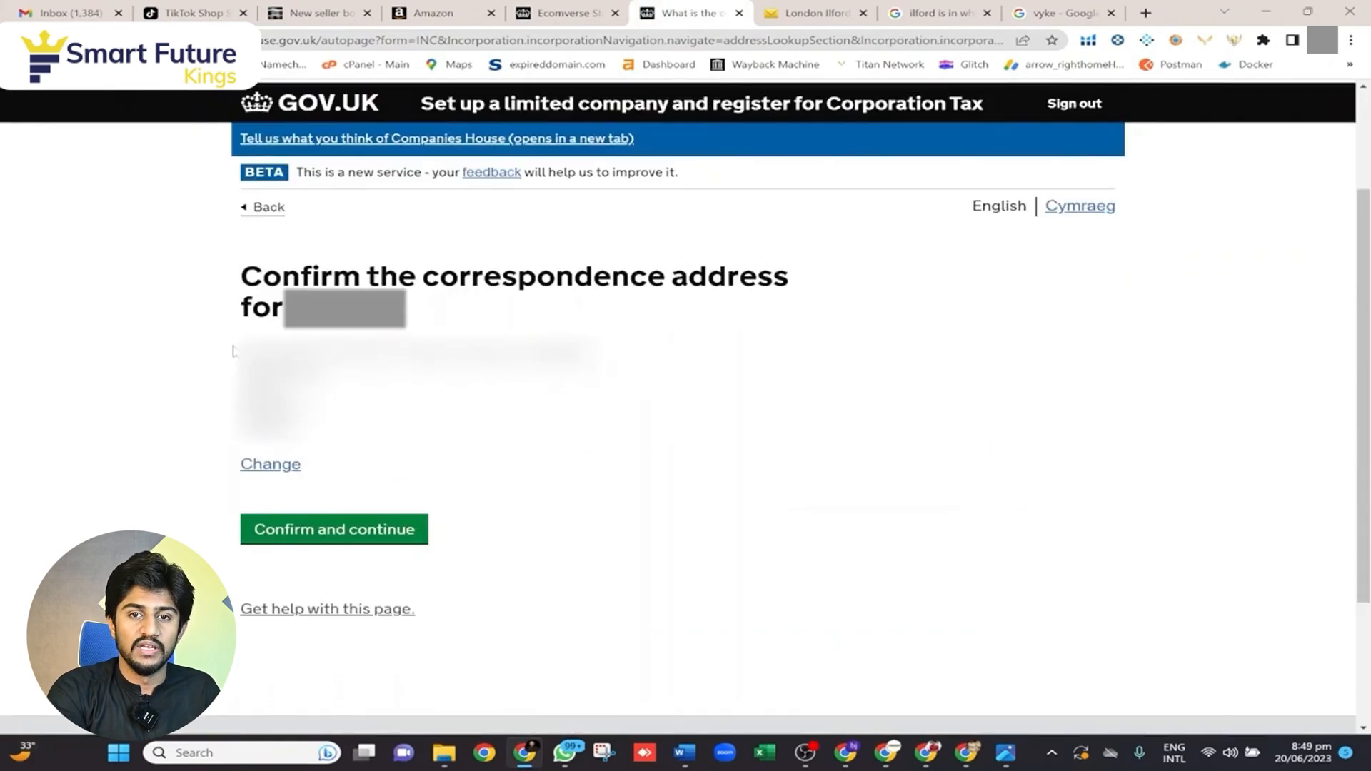
{"action": "left_click", "coordinate": [357, 534]}
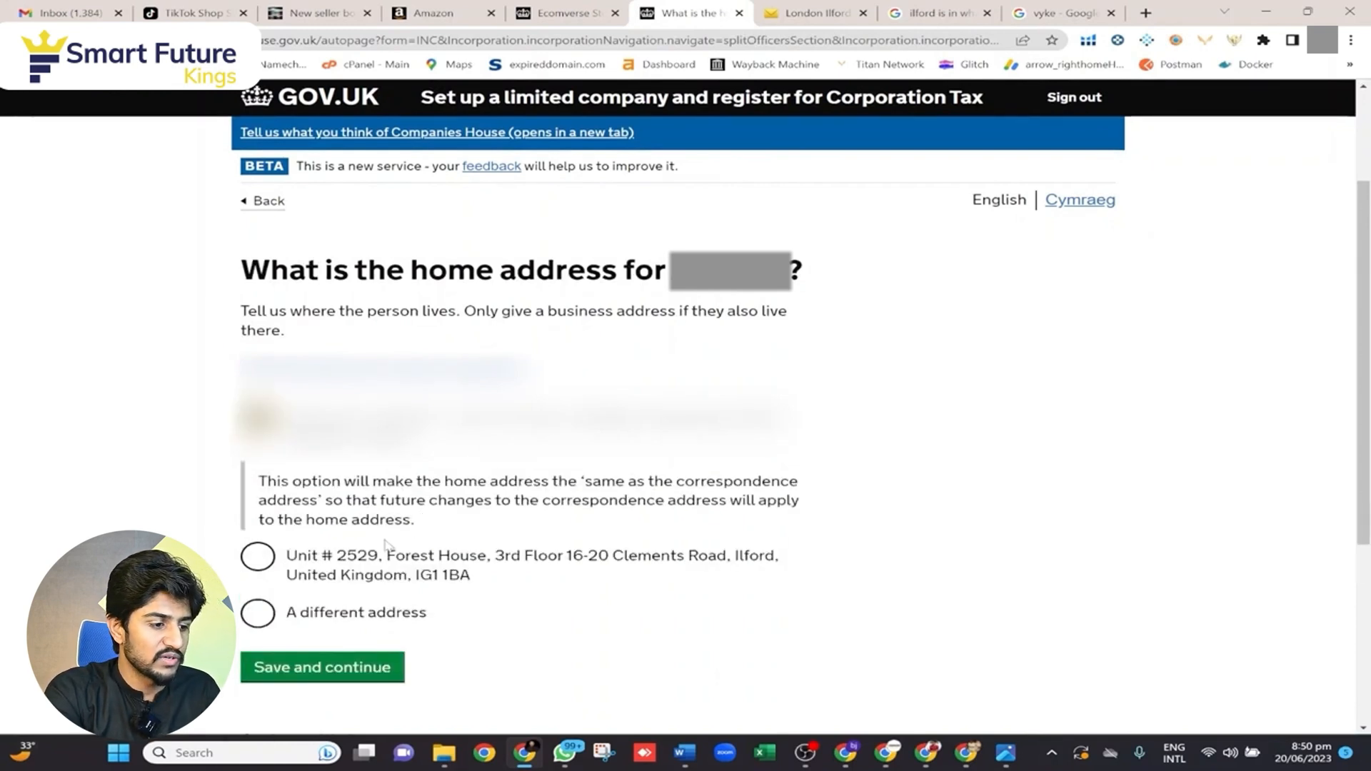
{"action": "left_click", "coordinate": [315, 675]}
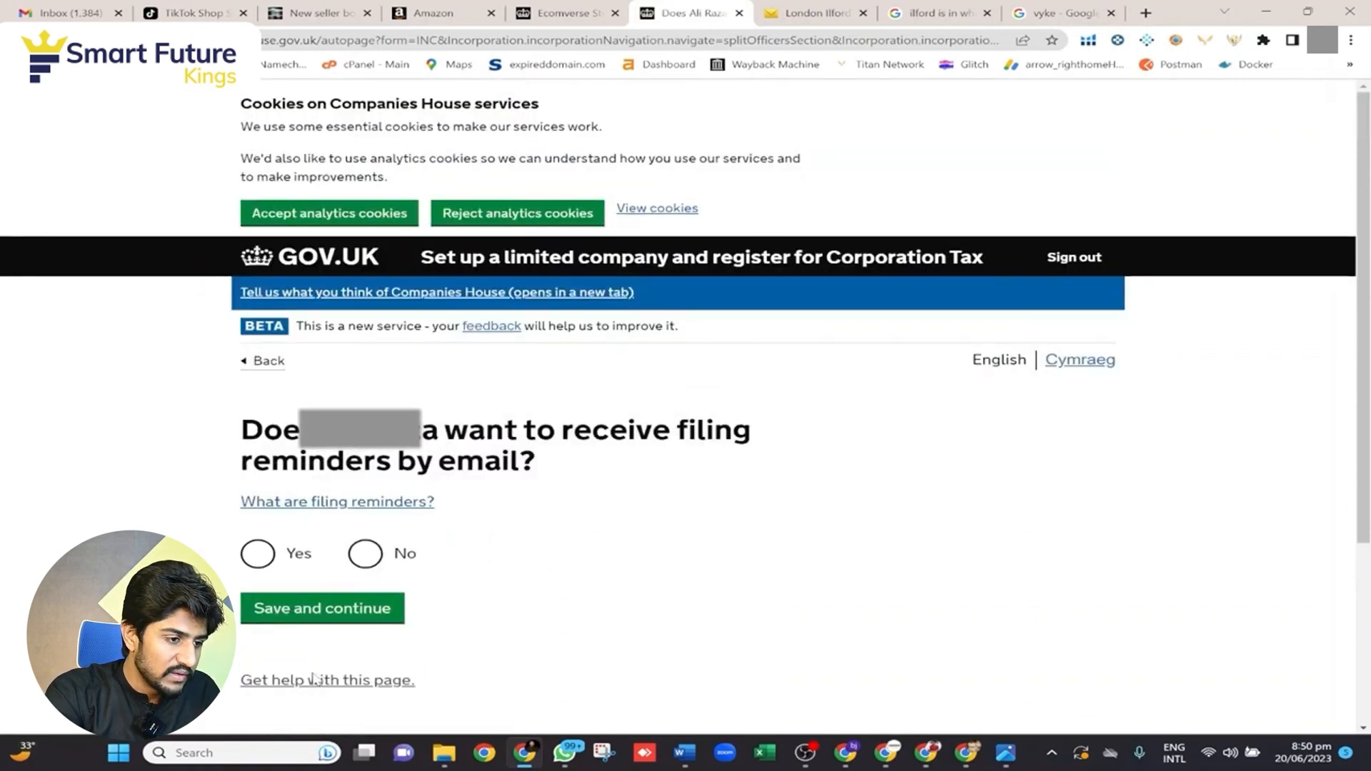
Accept email filing reminders with the suggested address and answer No to another director.
{"action": "scroll", "coordinate": [312, 676], "scroll_direction": "down", "scroll_amount": 1}
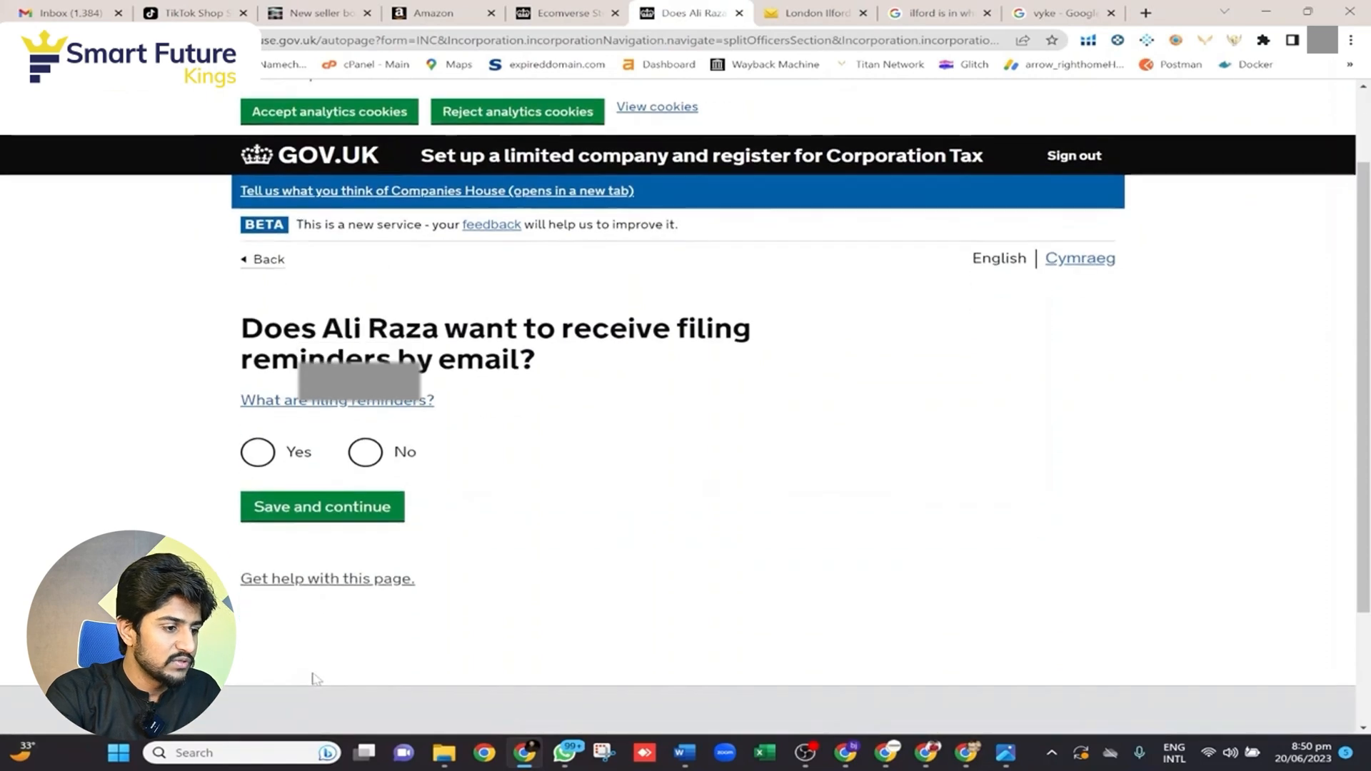
{"action": "left_click", "coordinate": [257, 454]}
{"action": "left_click", "coordinate": [340, 515]}
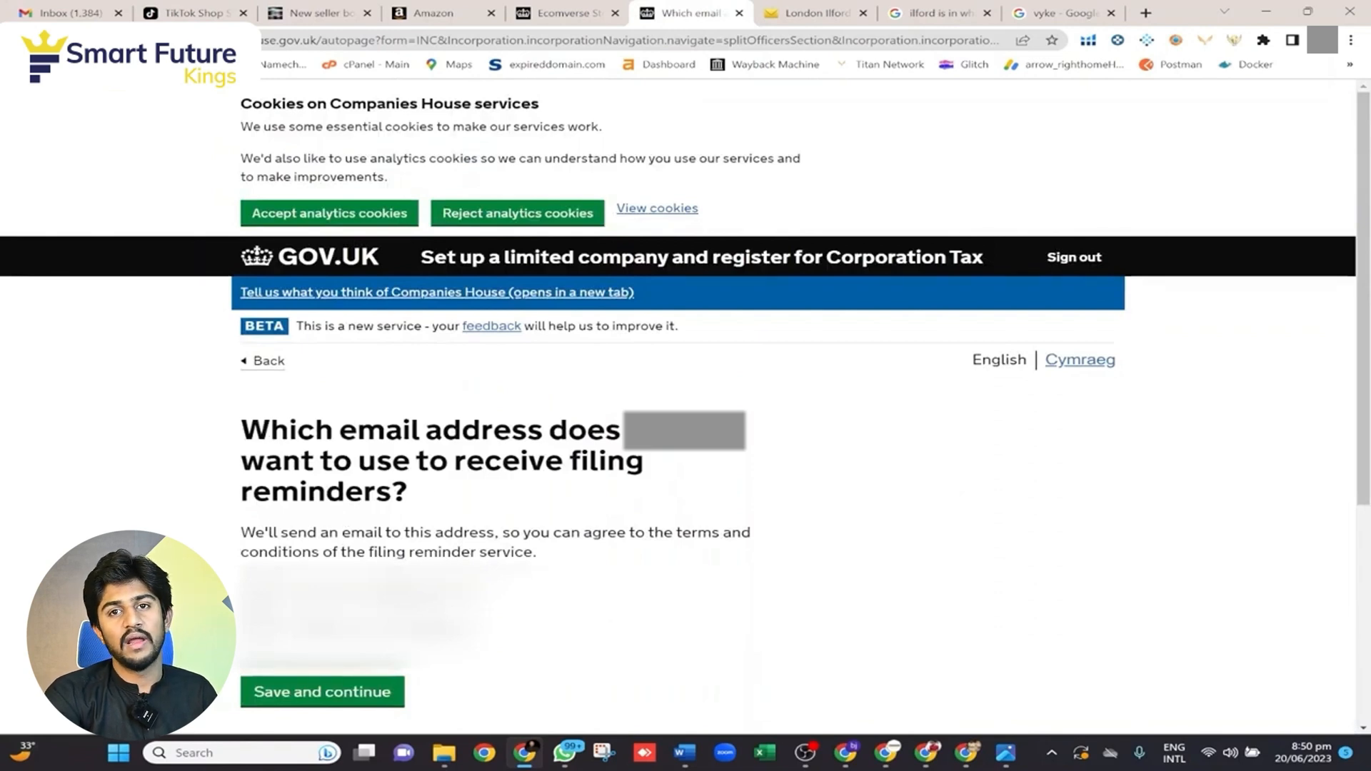
{"action": "scroll", "coordinate": [685, 399], "scroll_direction": "down", "scroll_amount": 2}
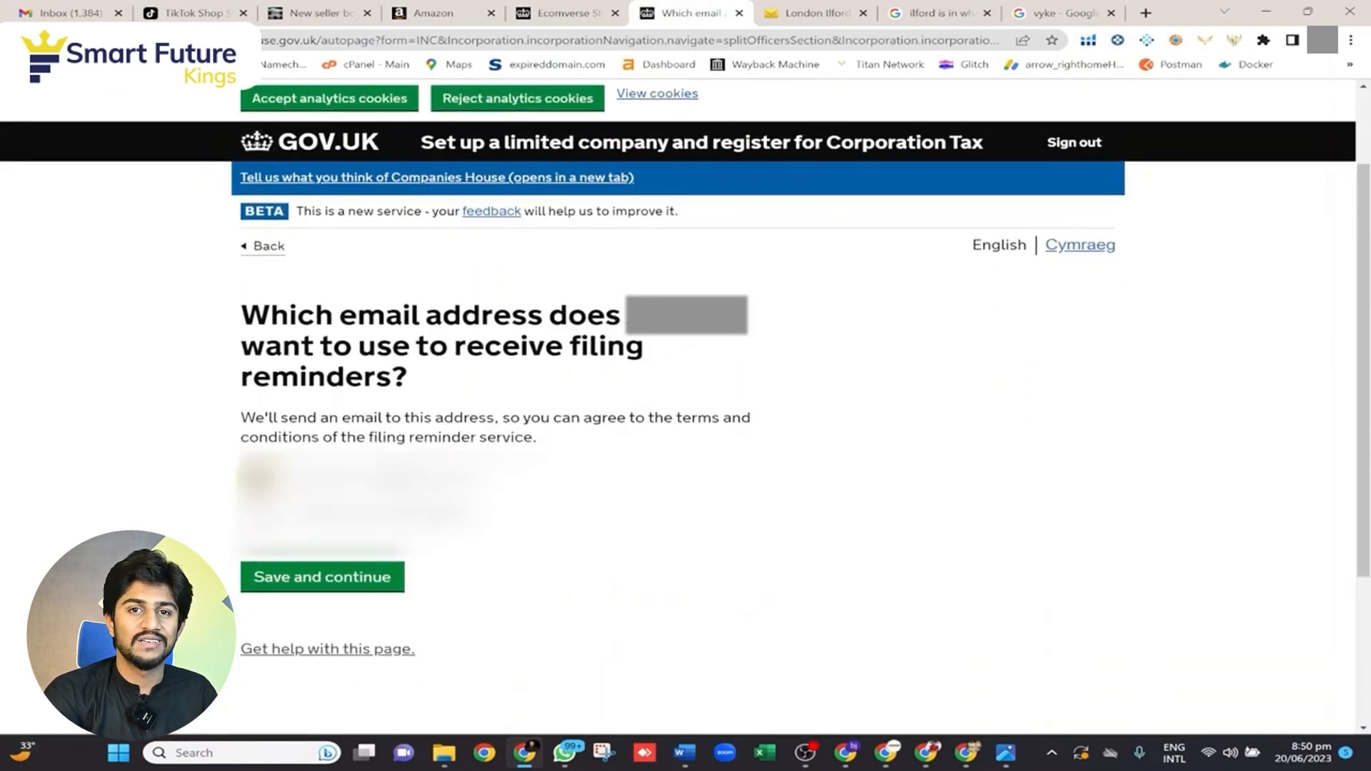
{"action": "left_click", "coordinate": [334, 580]}
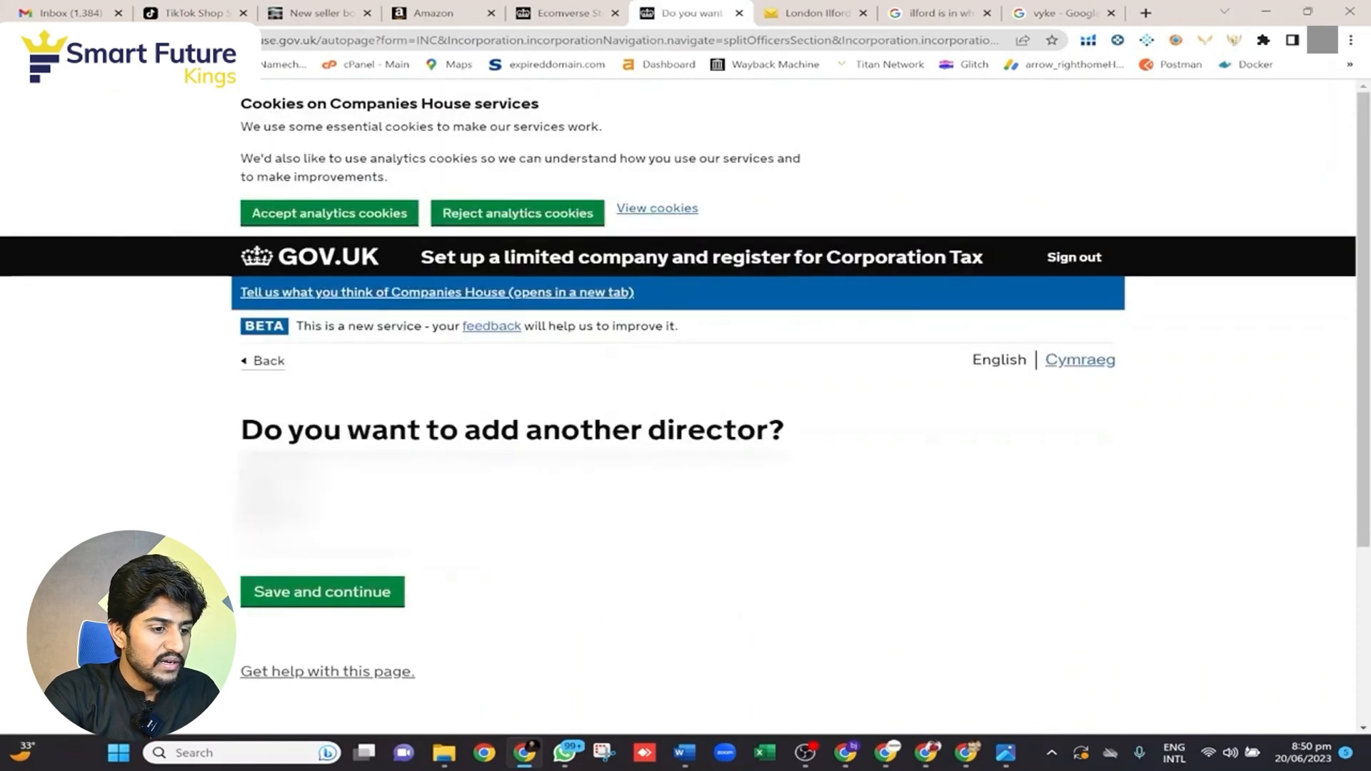
{"action": "left_click", "coordinate": [257, 516]}
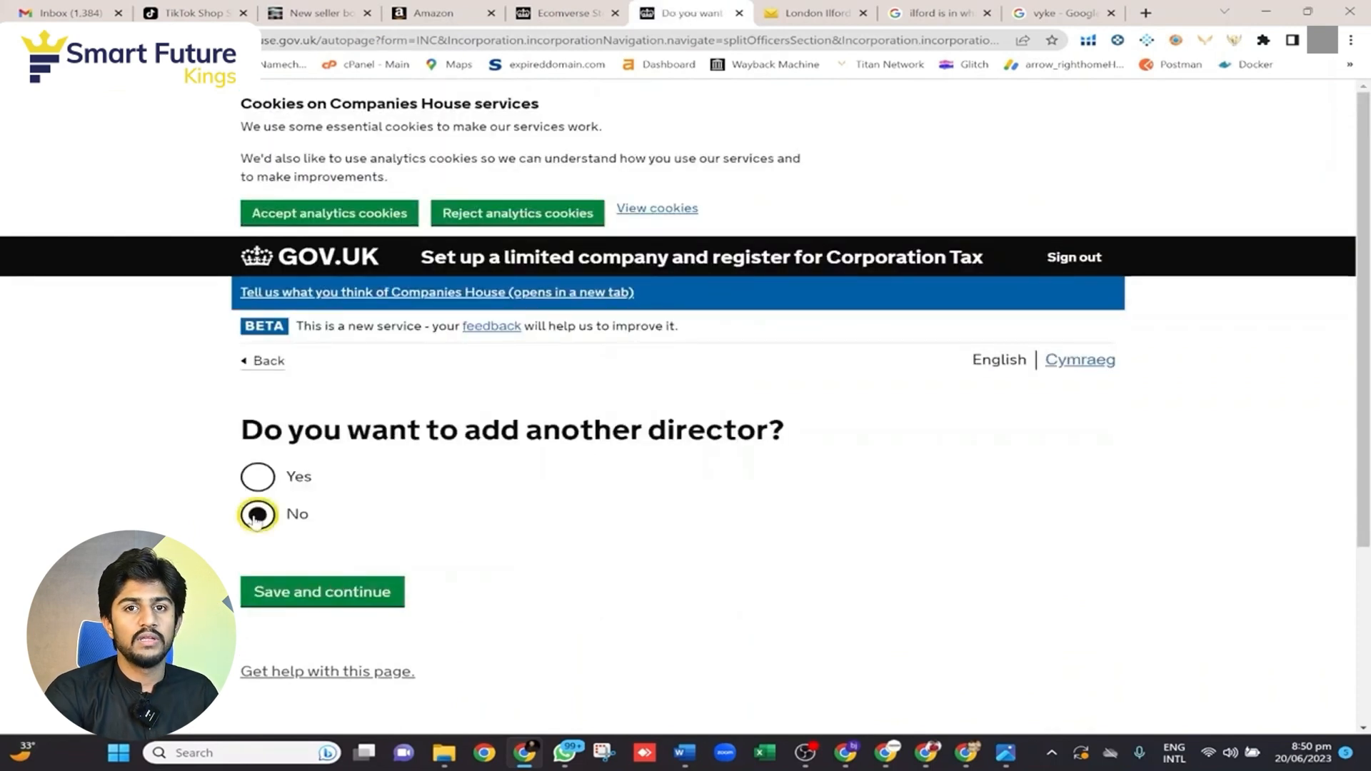
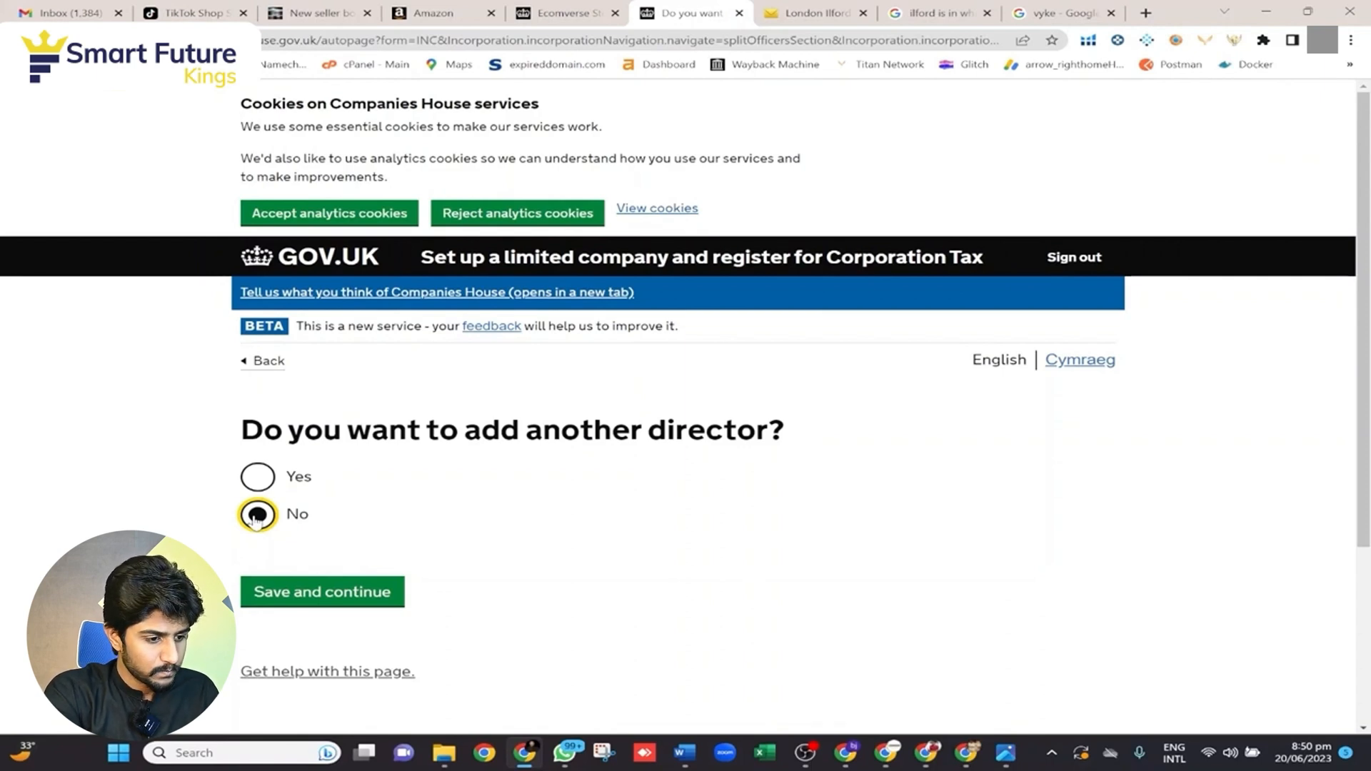
Submit the answer that no further director is needed.
{"action": "left_click", "coordinate": [351, 595]}
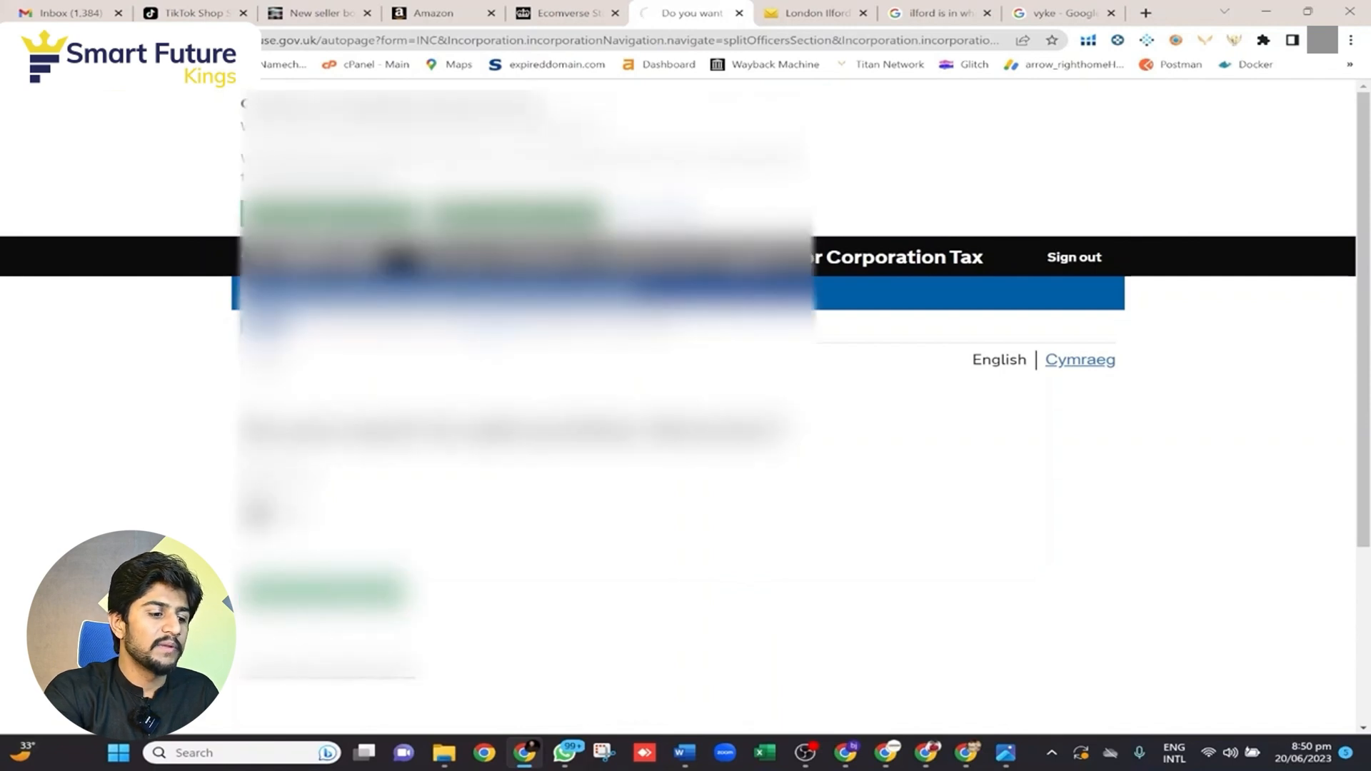
Review the director's check-and-confirm page, tick the first confirmation statement and save.
{"action": "scroll", "coordinate": [805, 408], "scroll_direction": "down", "scroll_amount": 4}
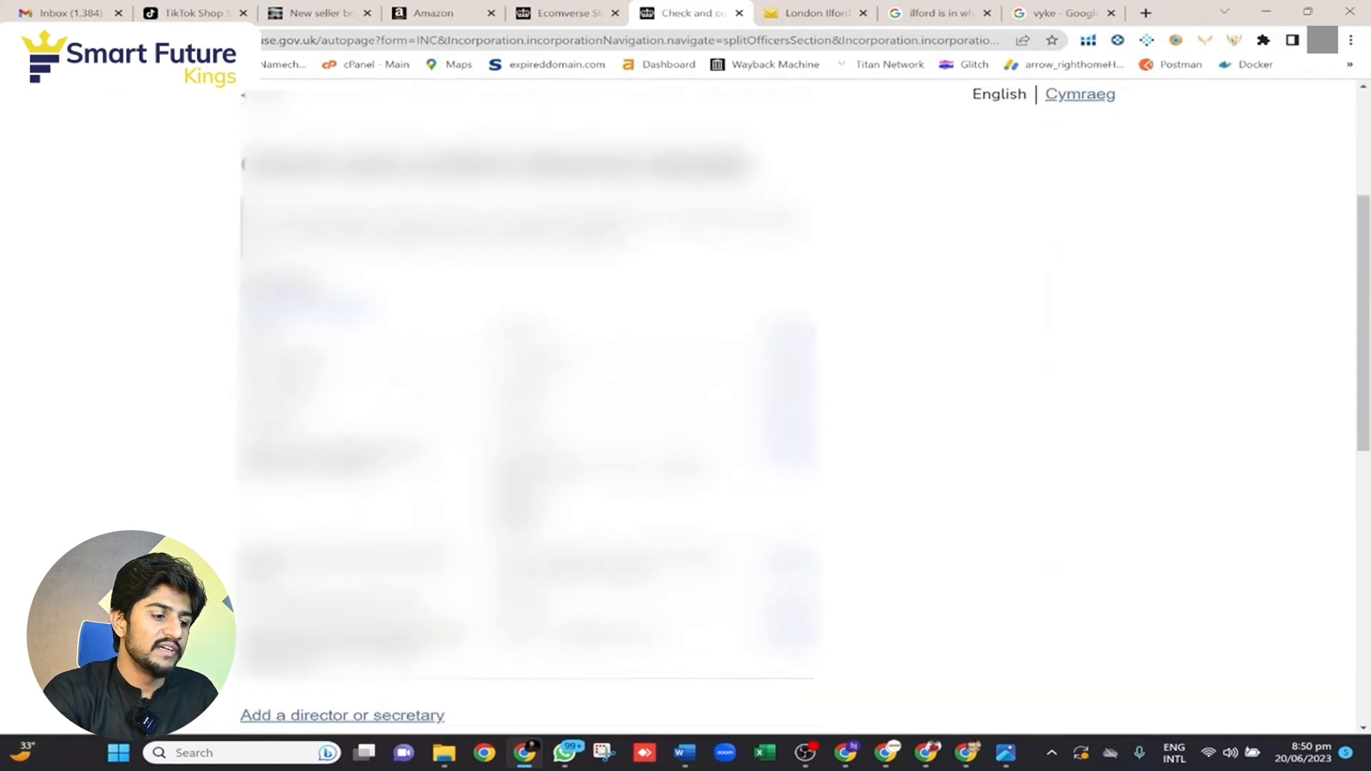
{"action": "scroll", "coordinate": [805, 408], "scroll_direction": "down", "scroll_amount": 1}
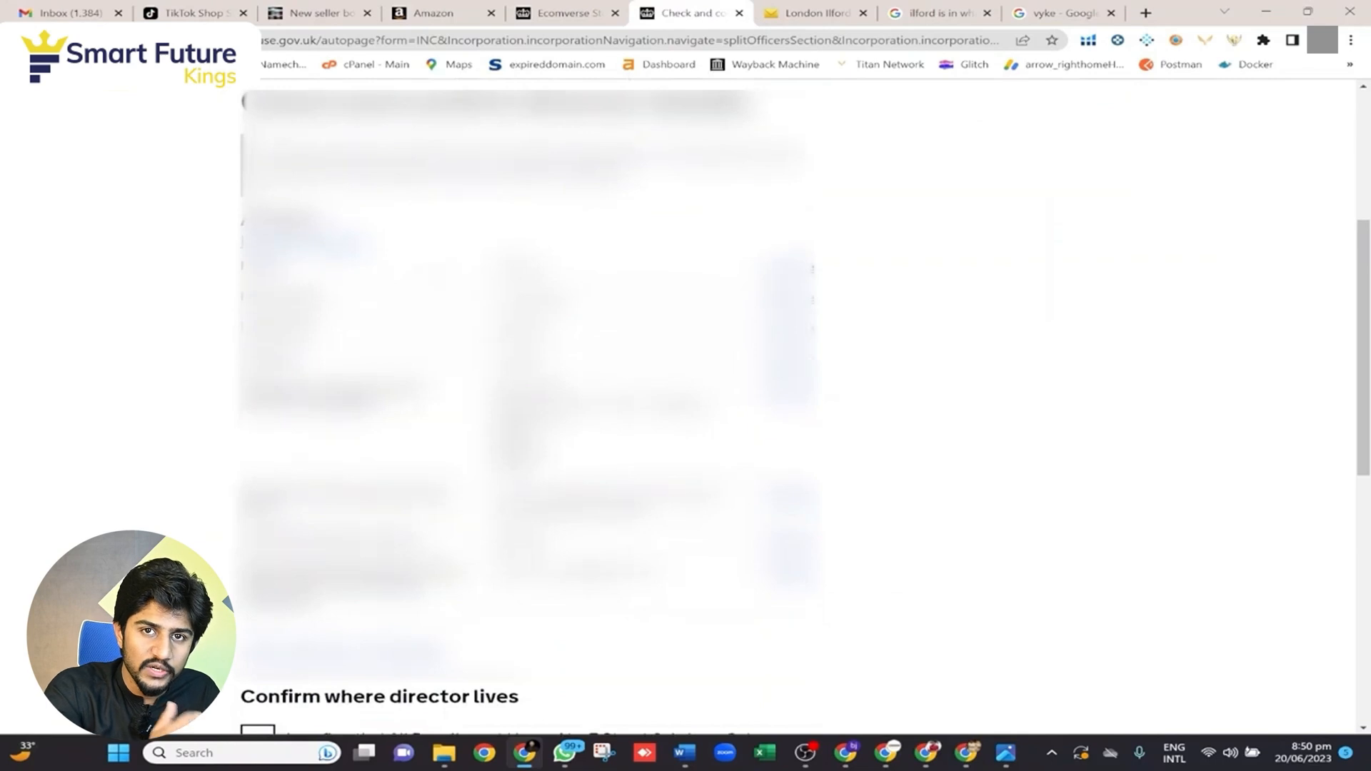
{"action": "scroll", "coordinate": [805, 407], "scroll_direction": "down", "scroll_amount": 3}
{"action": "scroll", "coordinate": [806, 408], "scroll_direction": "up", "scroll_amount": 3}
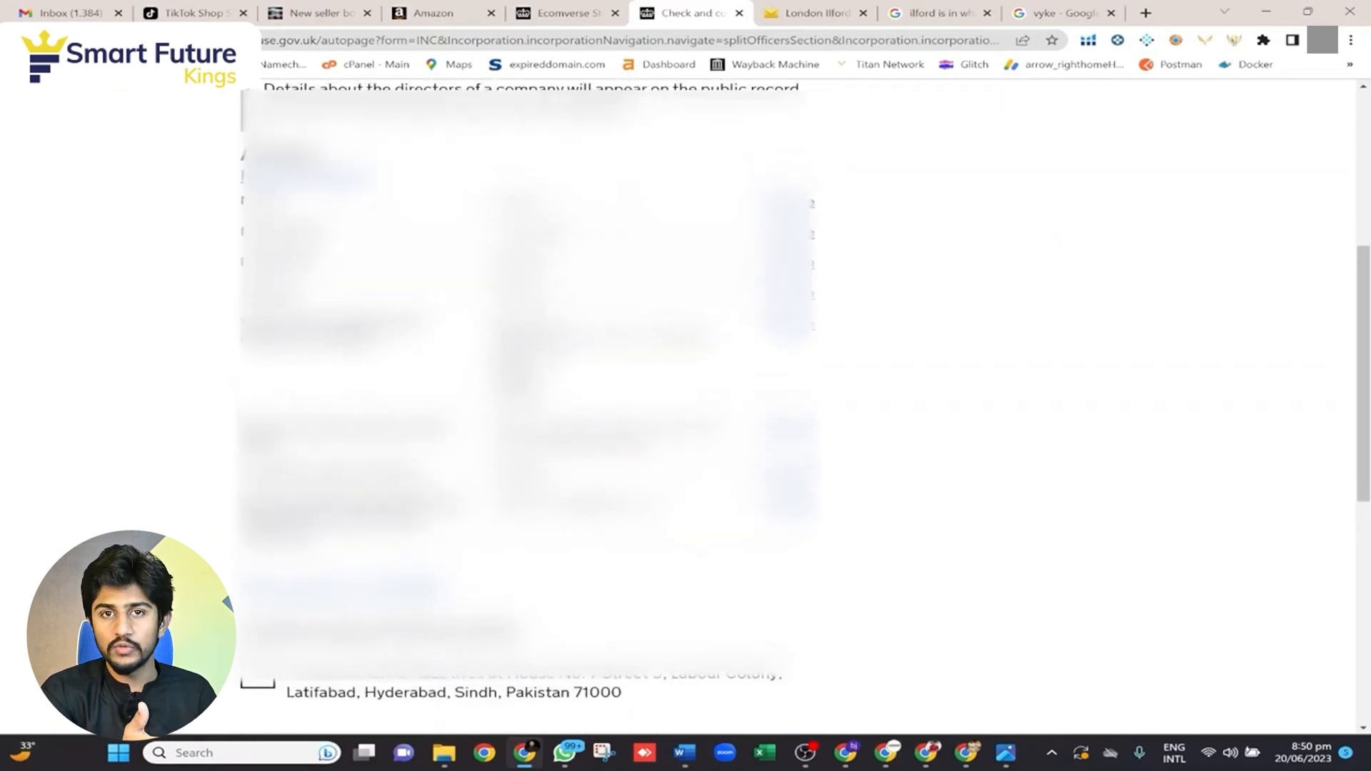
{"action": "scroll", "coordinate": [806, 408], "scroll_direction": "down", "scroll_amount": 2}
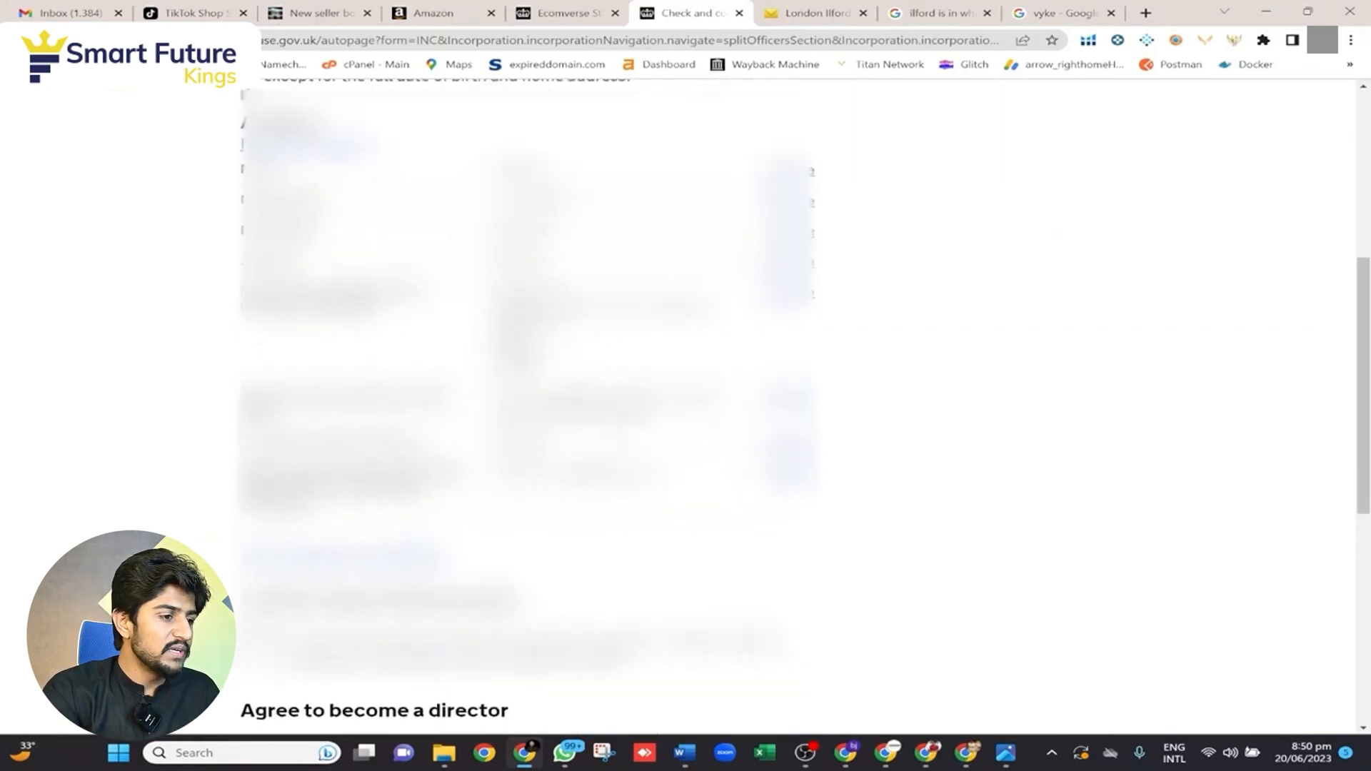
{"action": "scroll", "coordinate": [806, 408], "scroll_direction": "down", "scroll_amount": 1}
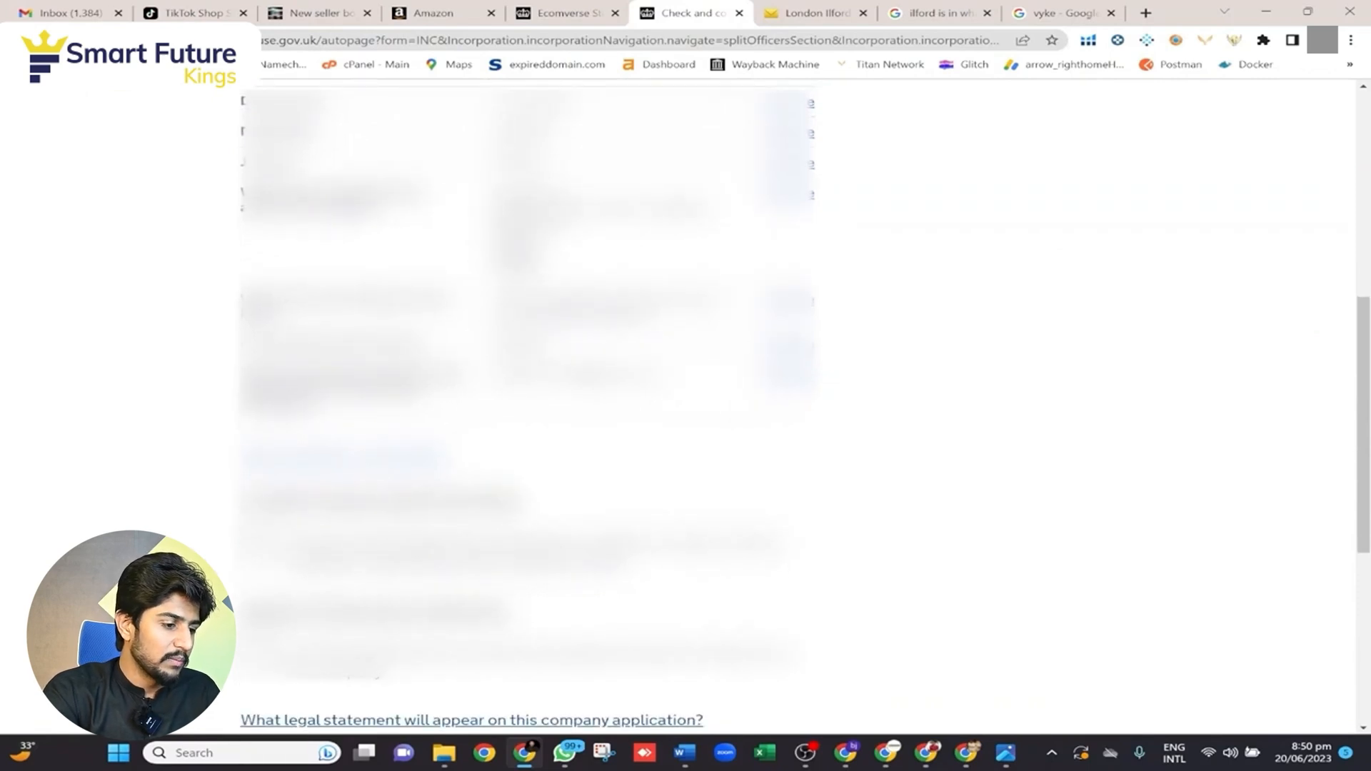
{"action": "scroll", "coordinate": [805, 408], "scroll_direction": "down", "scroll_amount": 2}
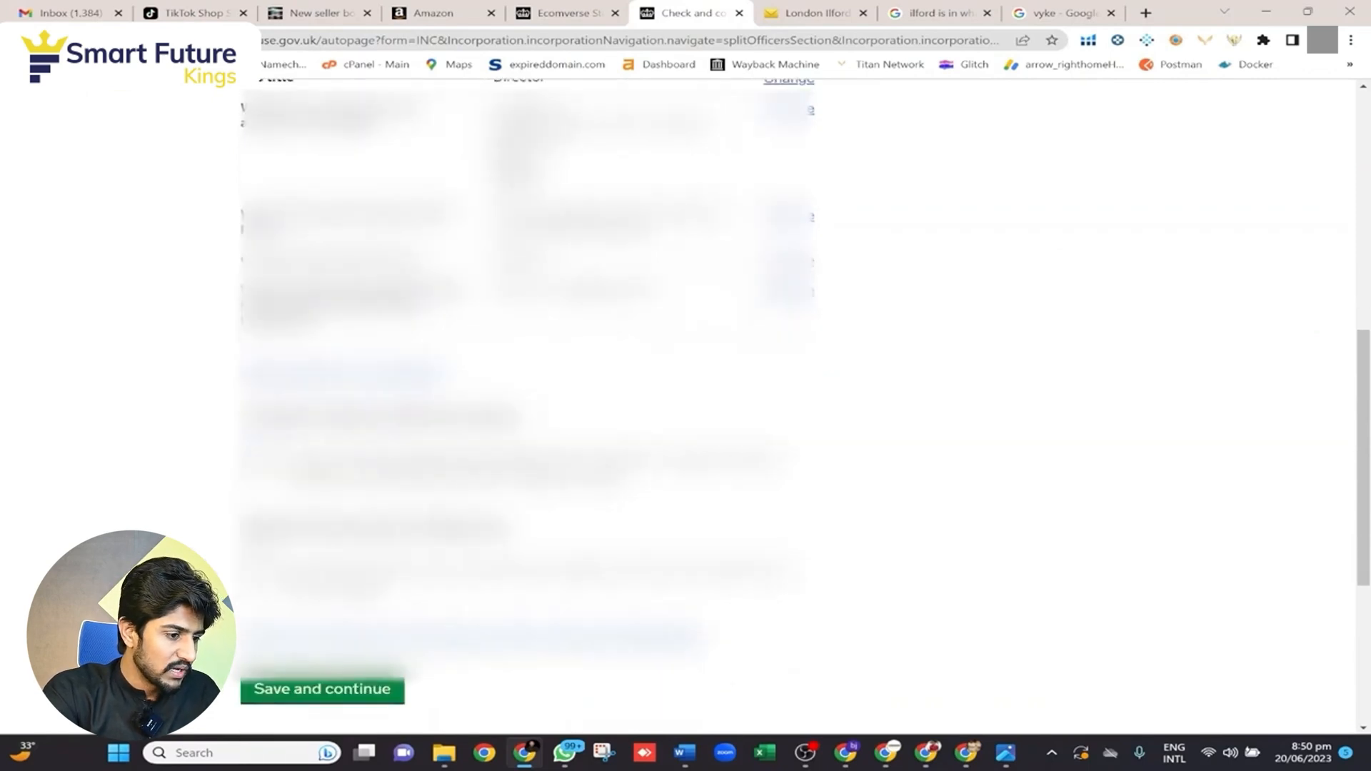
{"action": "scroll", "coordinate": [806, 408], "scroll_direction": "down", "scroll_amount": 2}
{"action": "left_click", "coordinate": [258, 395]}
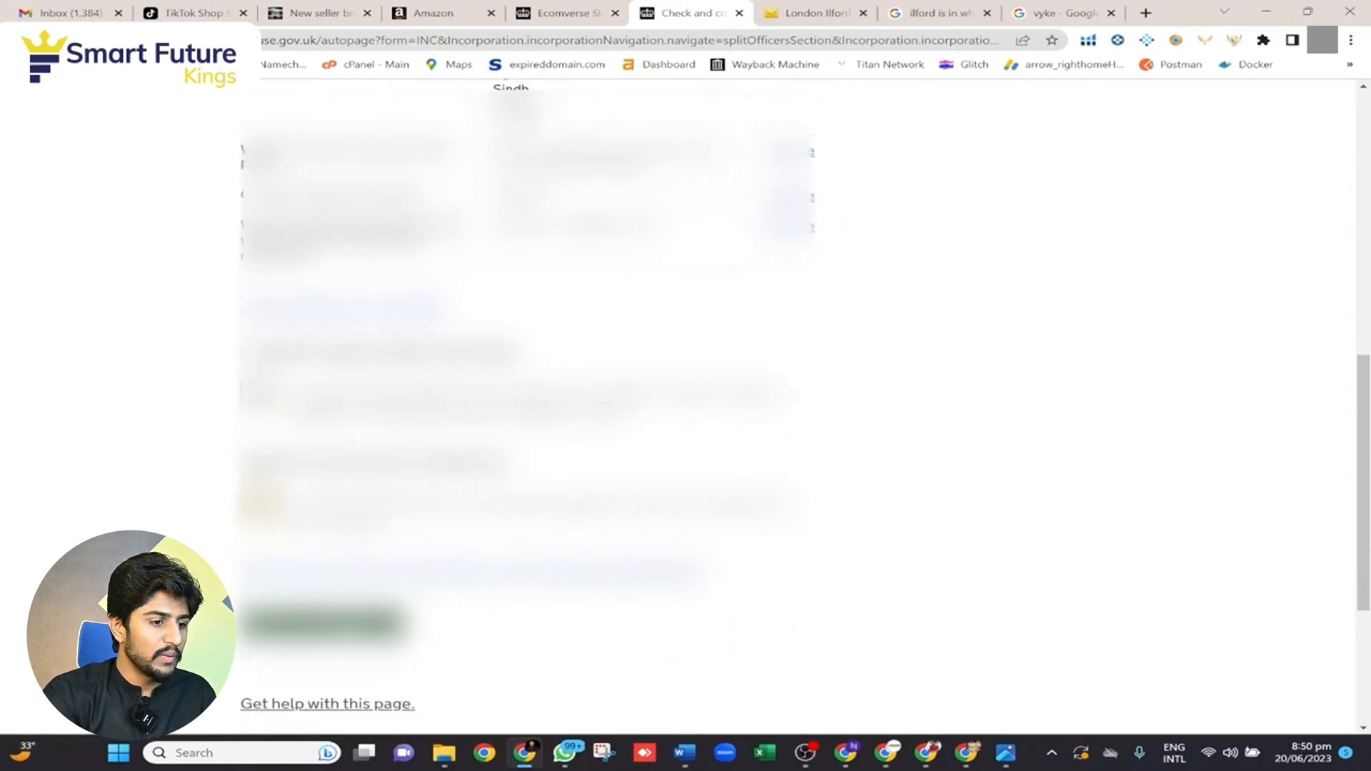
{"action": "left_click", "coordinate": [360, 622]}
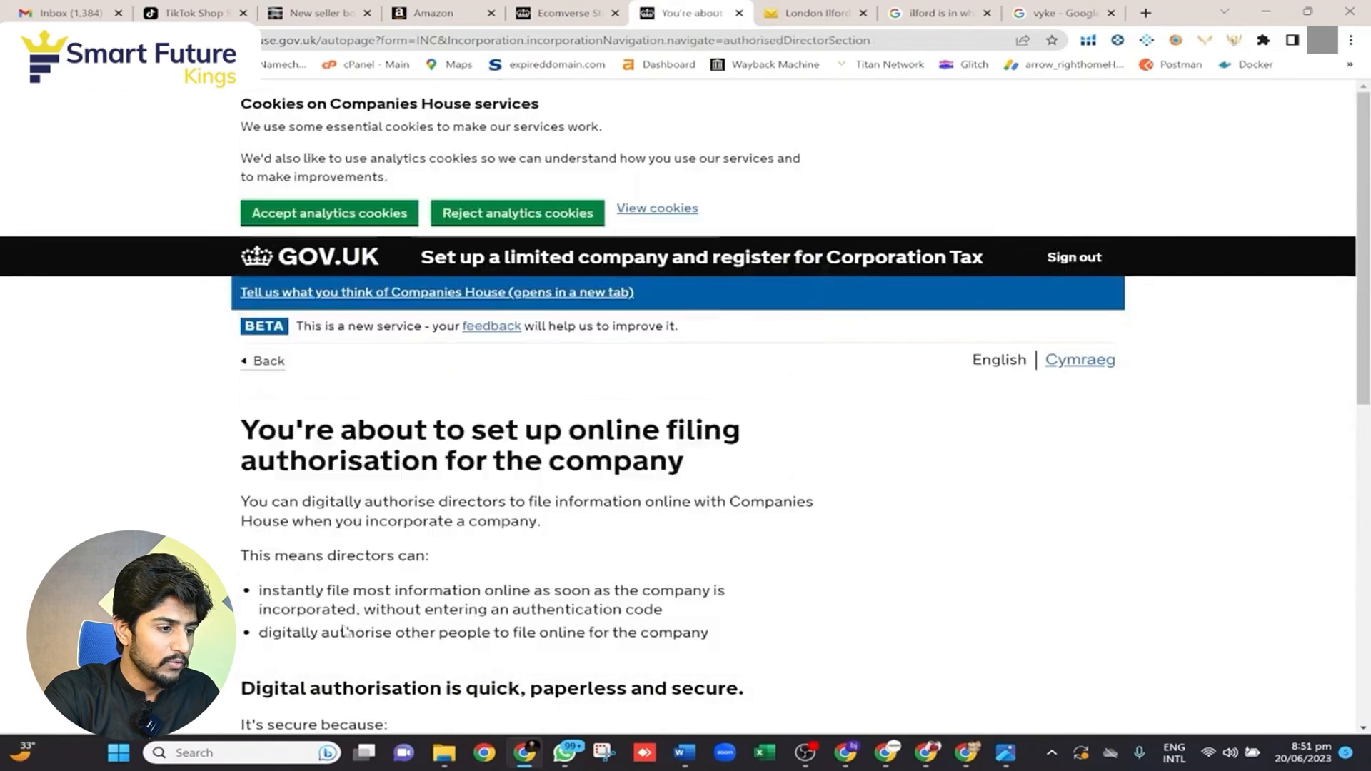
Choose Yes to digitally authorise the directors to file online.
{"action": "scroll", "coordinate": [657, 379], "scroll_direction": "down", "scroll_amount": 1}
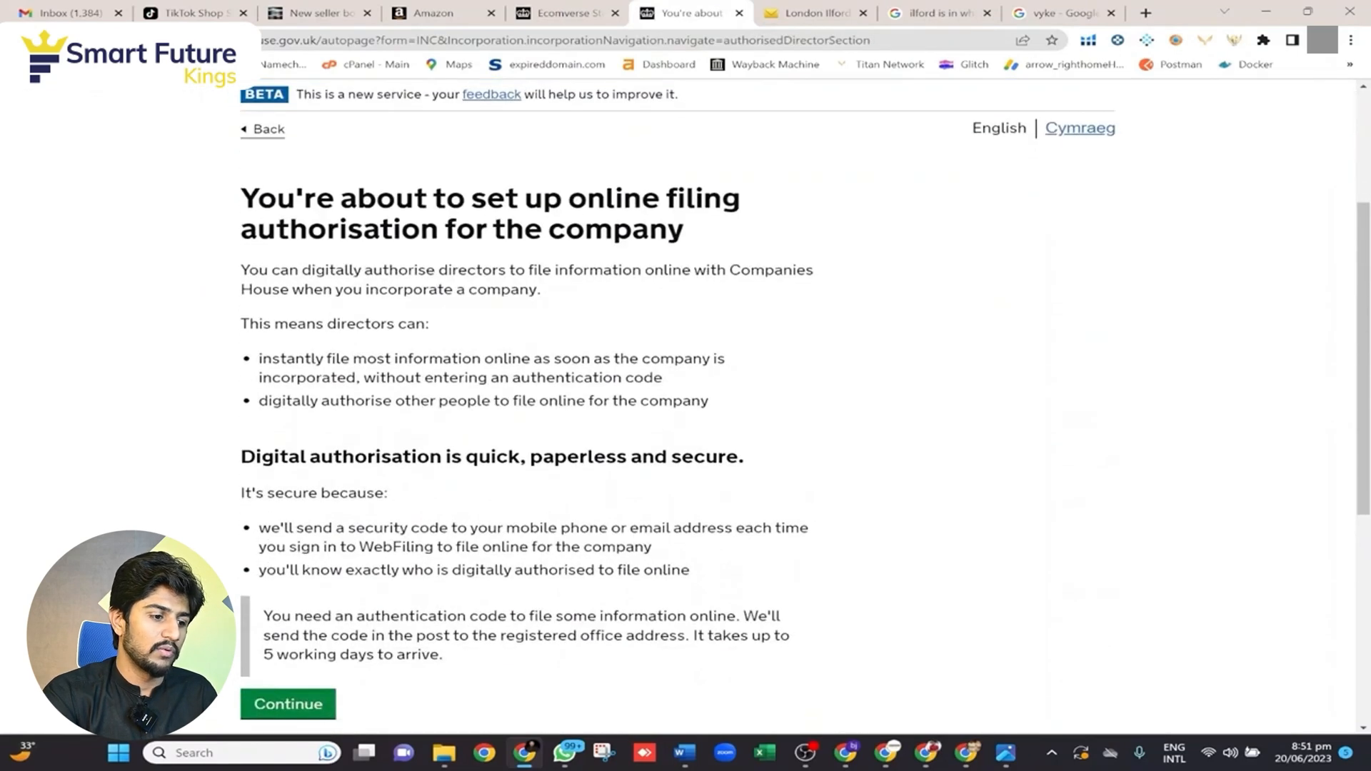
{"action": "scroll", "coordinate": [658, 377], "scroll_direction": "down", "scroll_amount": 3}
{"action": "left_click", "coordinate": [310, 493]}
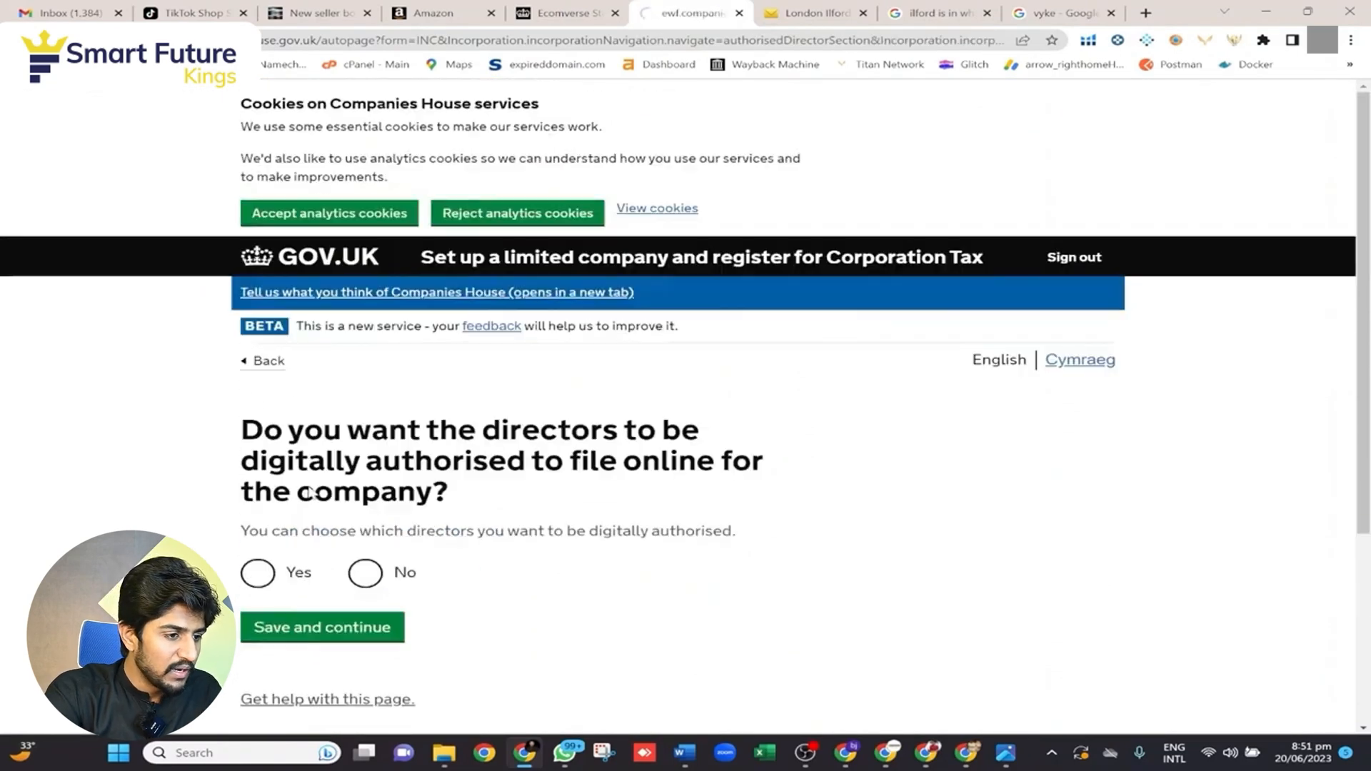
{"action": "scroll", "coordinate": [309, 493], "scroll_direction": "down", "scroll_amount": 2}
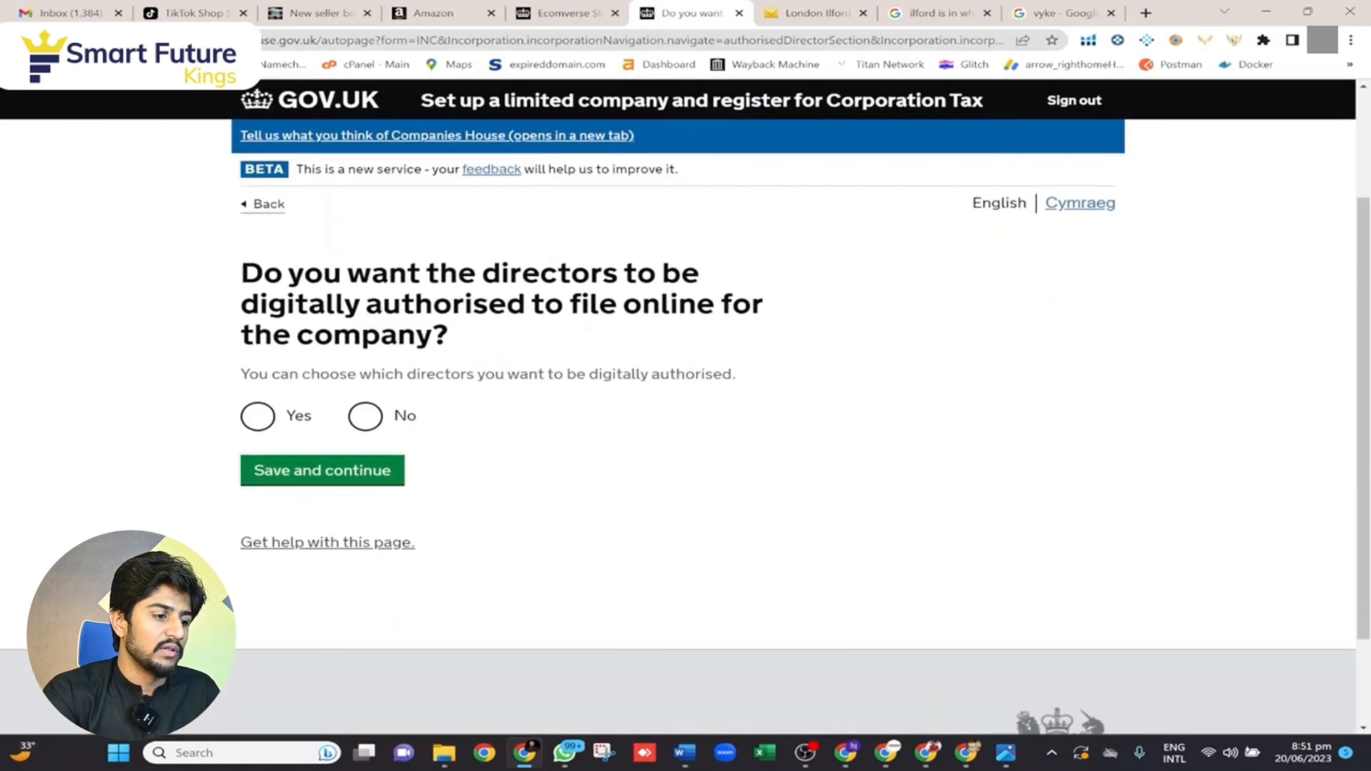
{"action": "left_click", "coordinate": [260, 420]}
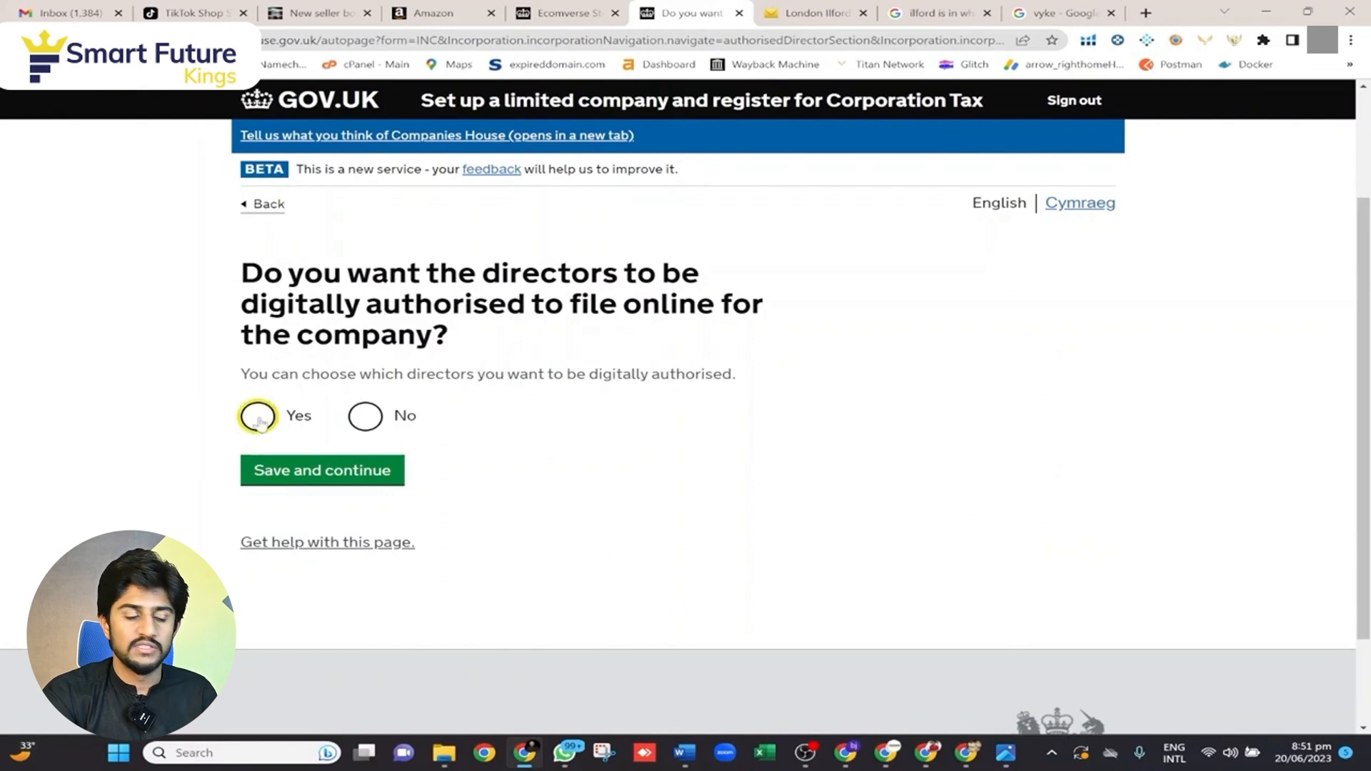
{"action": "left_click", "coordinate": [319, 477]}
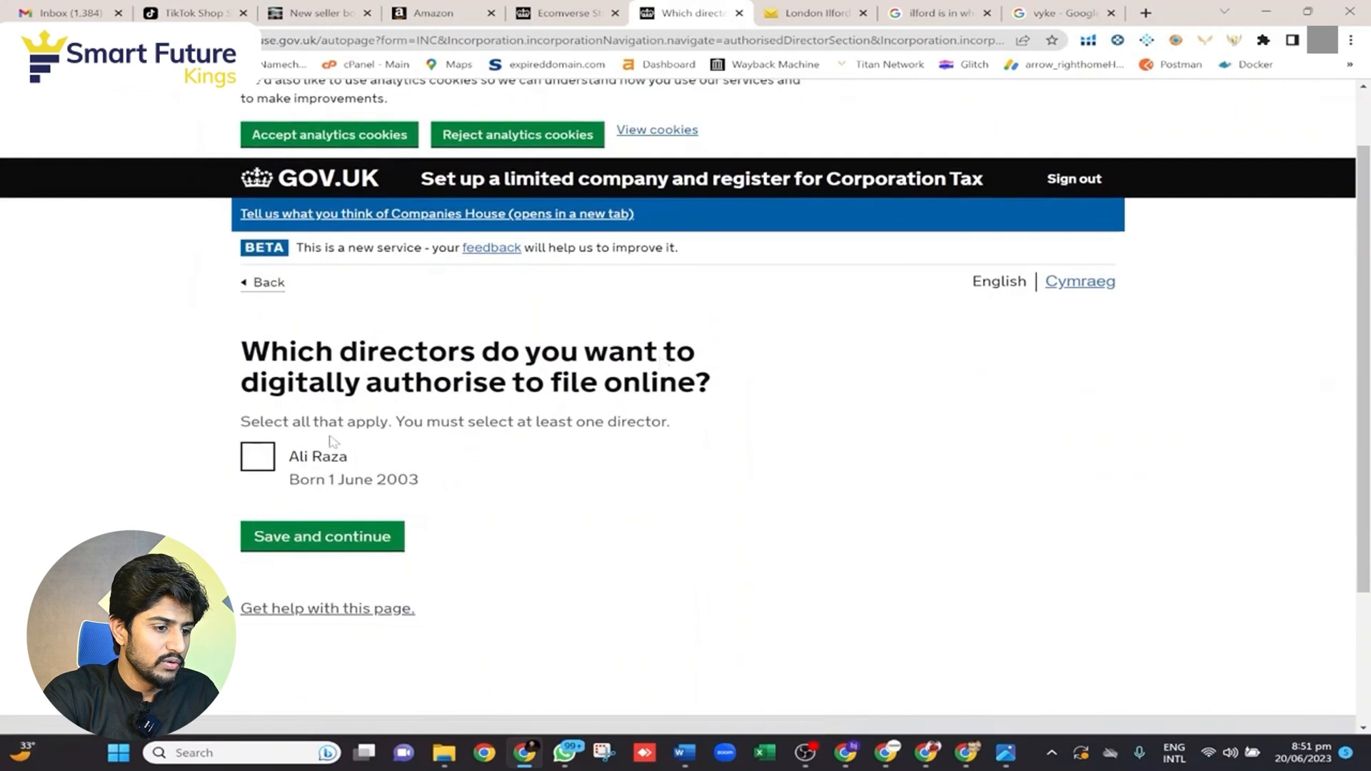
Select the director to authorise and state they have no existing WebFiling account.
{"action": "left_click", "coordinate": [253, 462]}
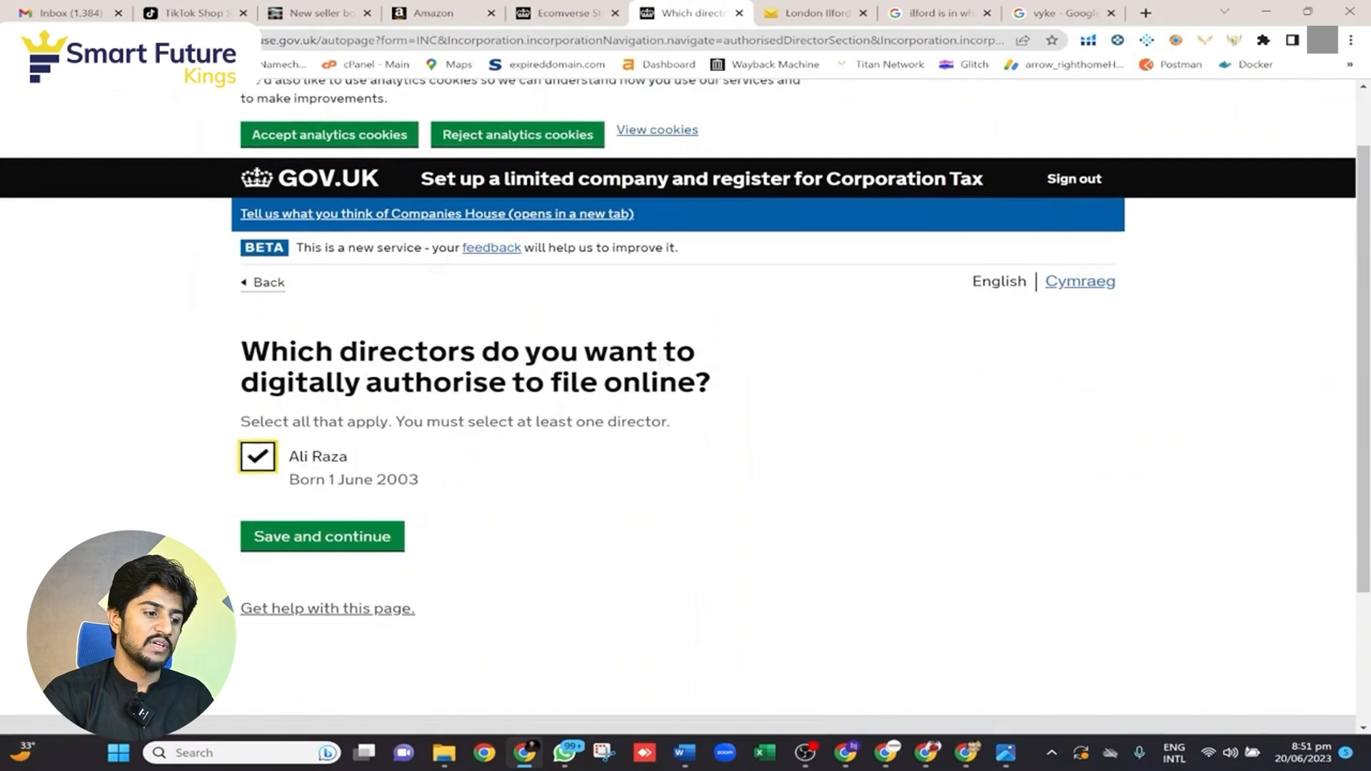
{"action": "left_click", "coordinate": [330, 537]}
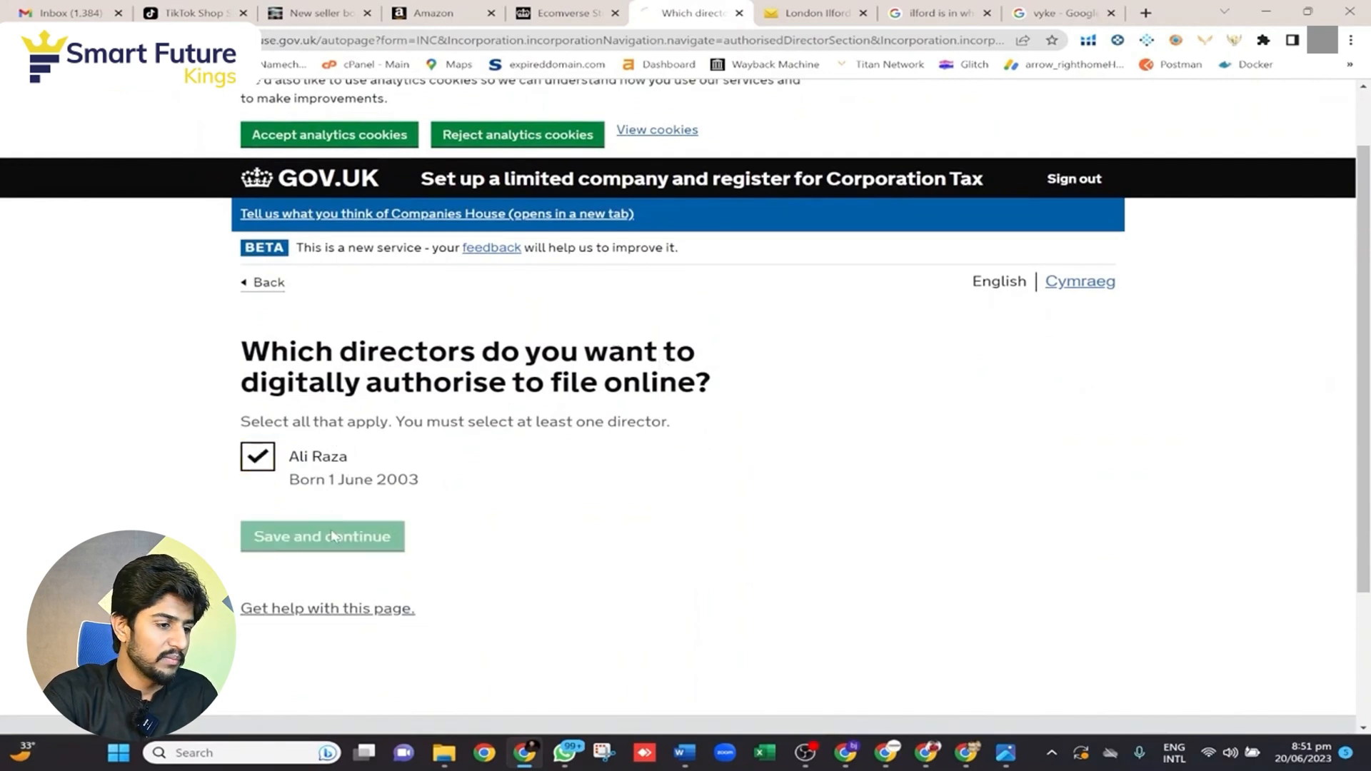
{"action": "scroll", "coordinate": [563, 499], "scroll_direction": "down", "scroll_amount": 2}
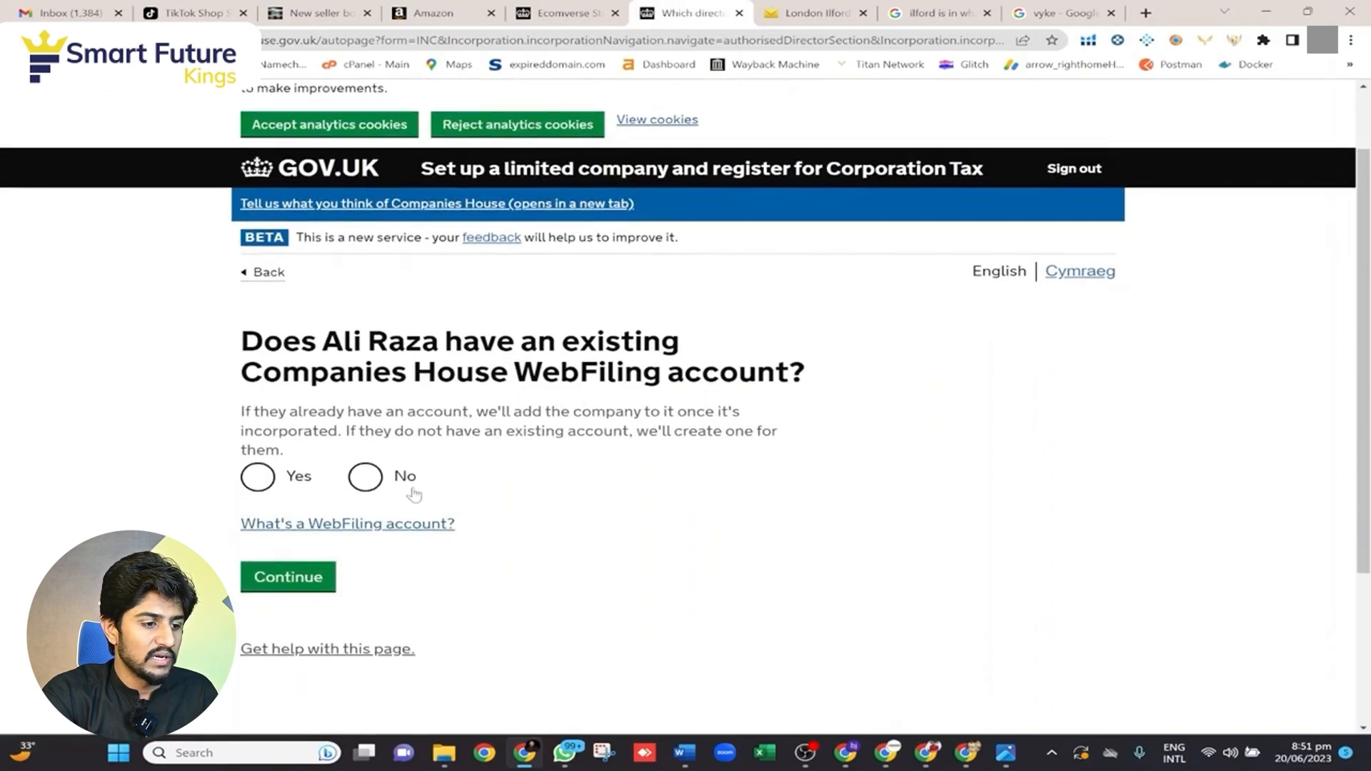
{"action": "scroll", "coordinate": [413, 494], "scroll_direction": "down", "scroll_amount": 1}
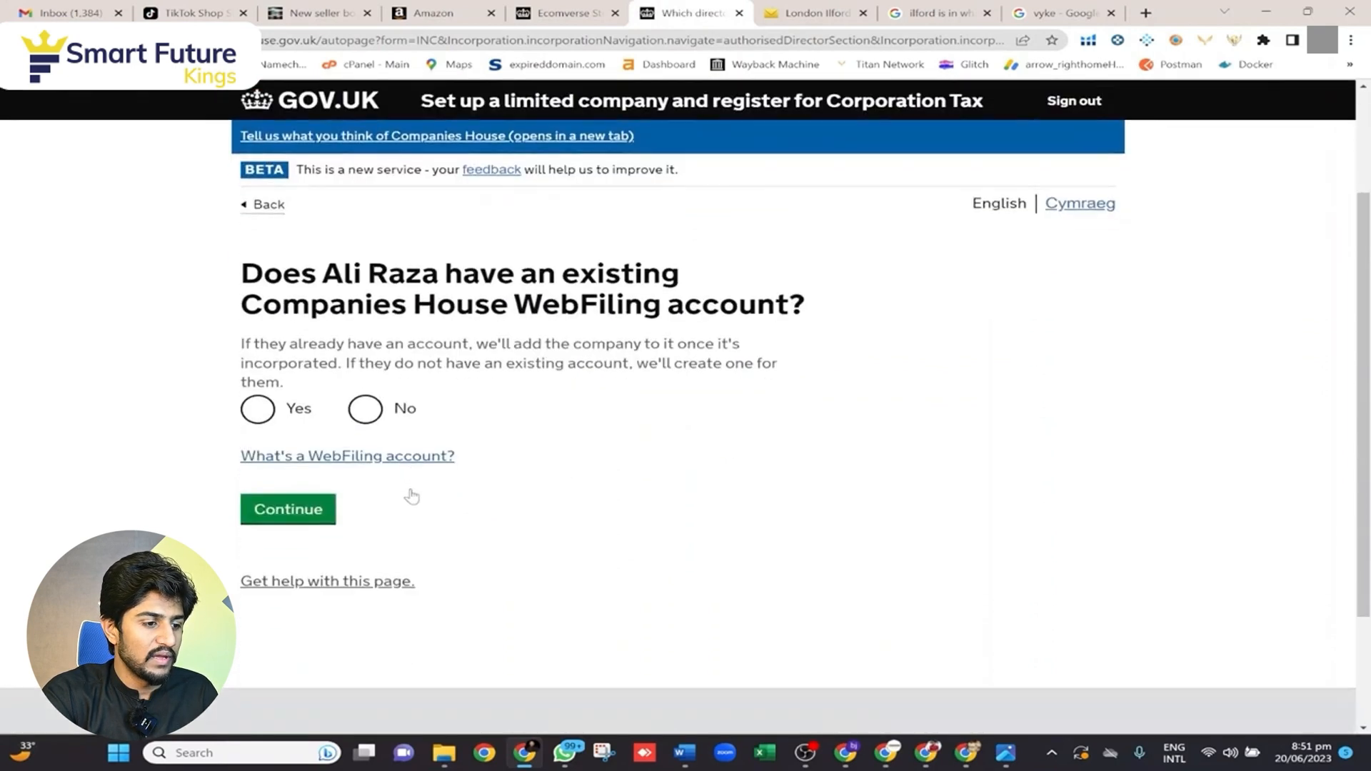
{"action": "left_click", "coordinate": [359, 418]}
{"action": "left_click", "coordinate": [289, 513]}
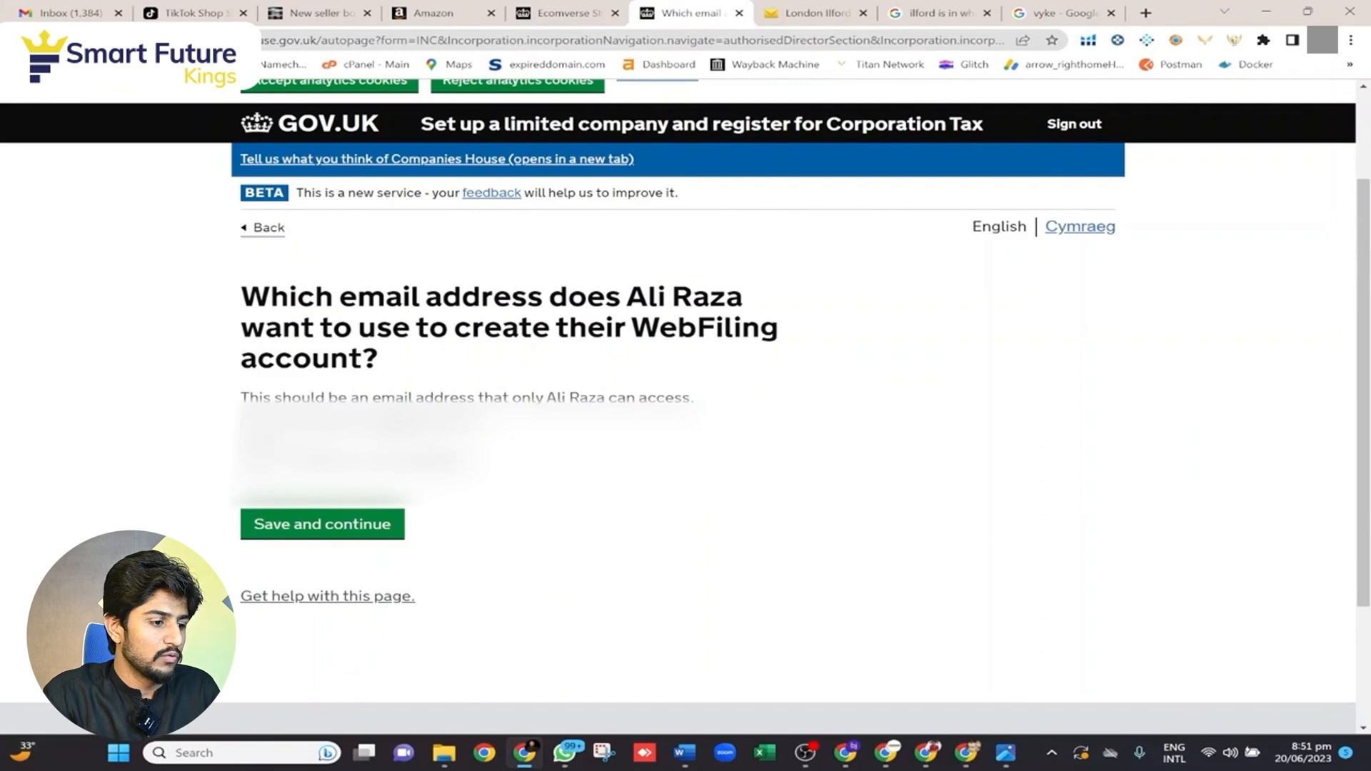
Pick the director's email for the new WebFiling account and confirm the authorisation summary.
{"action": "left_click", "coordinate": [257, 425]}
{"action": "left_click", "coordinate": [332, 525]}
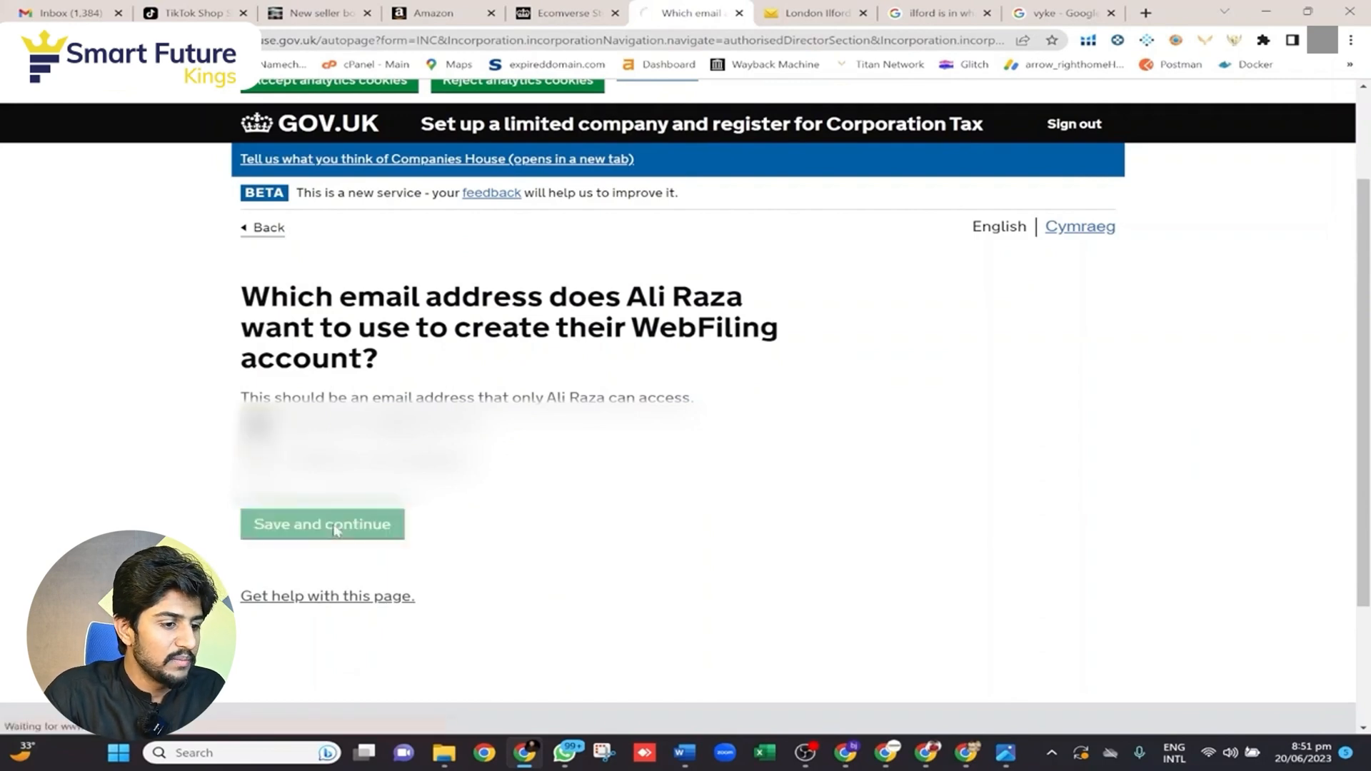
{"action": "scroll", "coordinate": [335, 528], "scroll_direction": "down", "scroll_amount": 3}
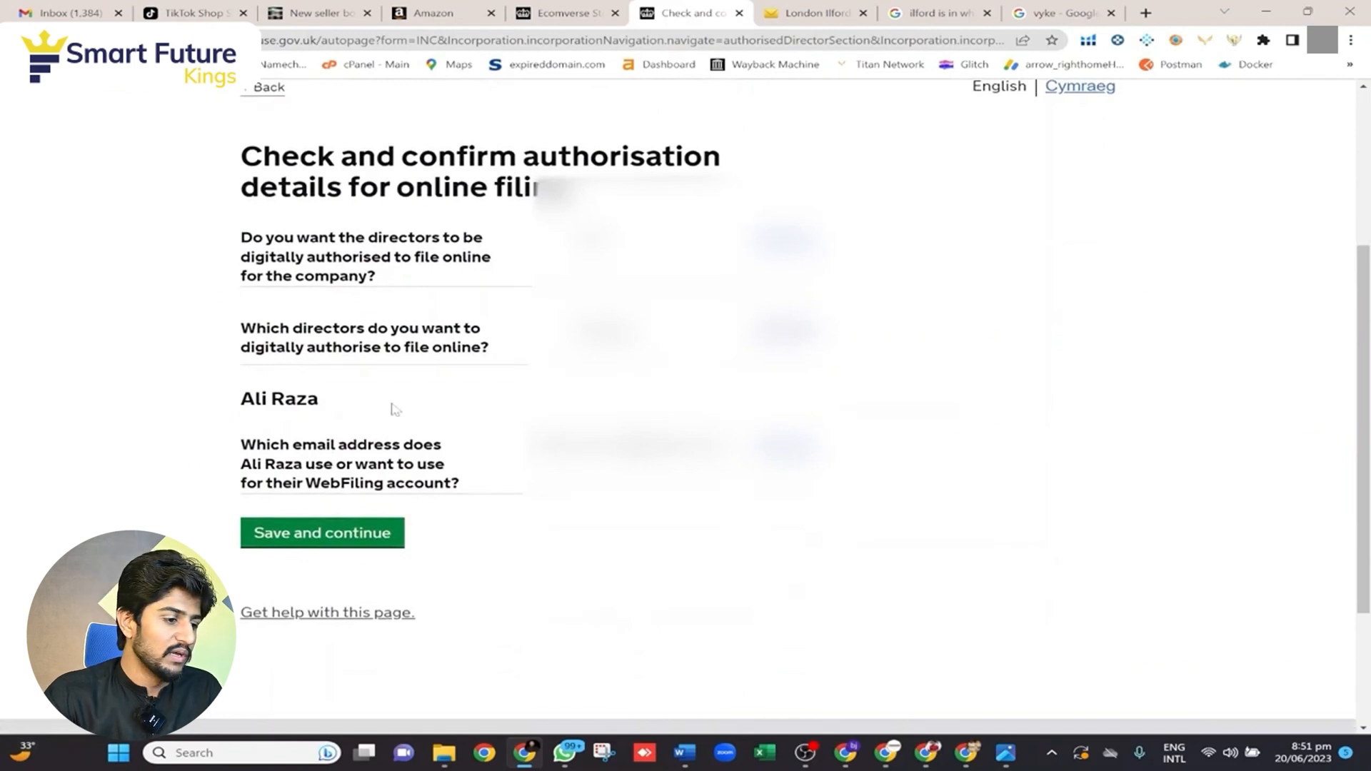
{"action": "left_click", "coordinate": [318, 534]}
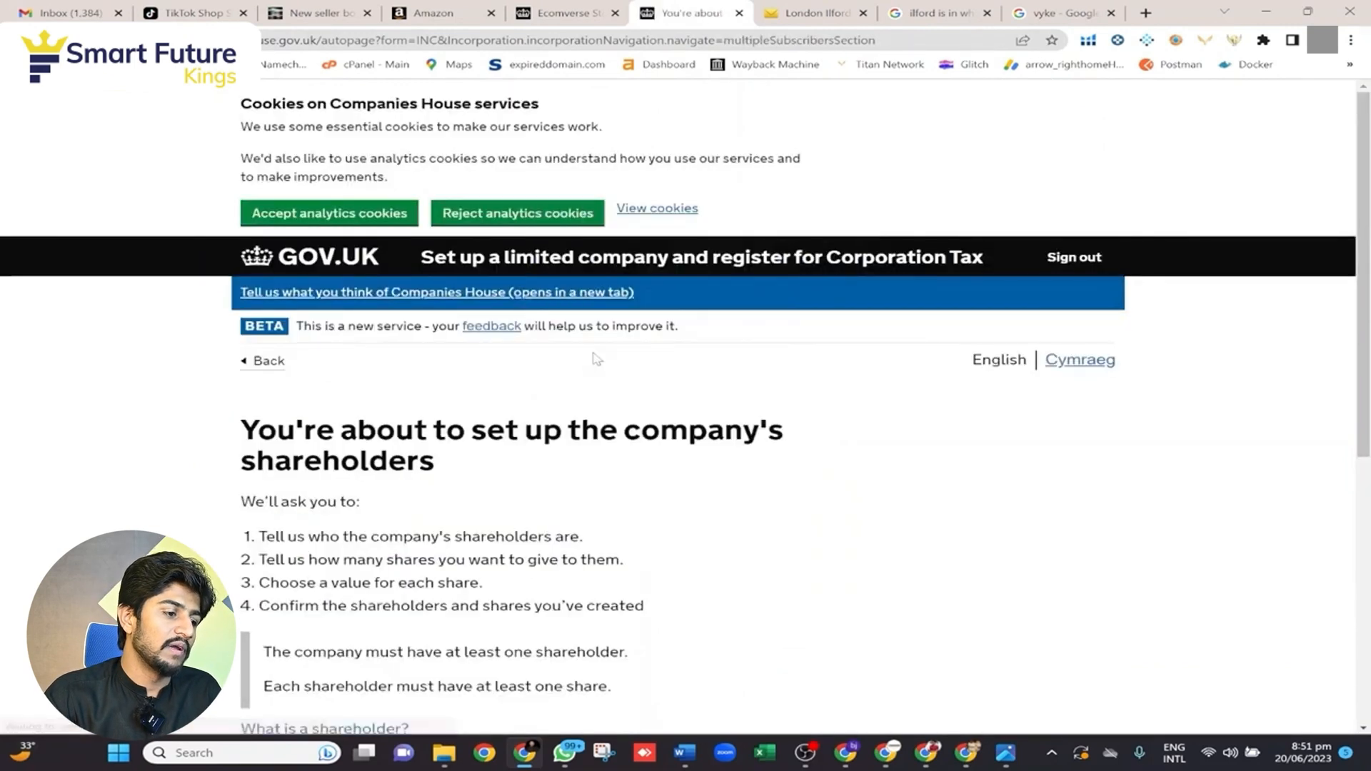
Make the director the sole shareholder, with no other shareholders, and confirm the details.
{"action": "scroll", "coordinate": [594, 358], "scroll_direction": "down", "scroll_amount": 3}
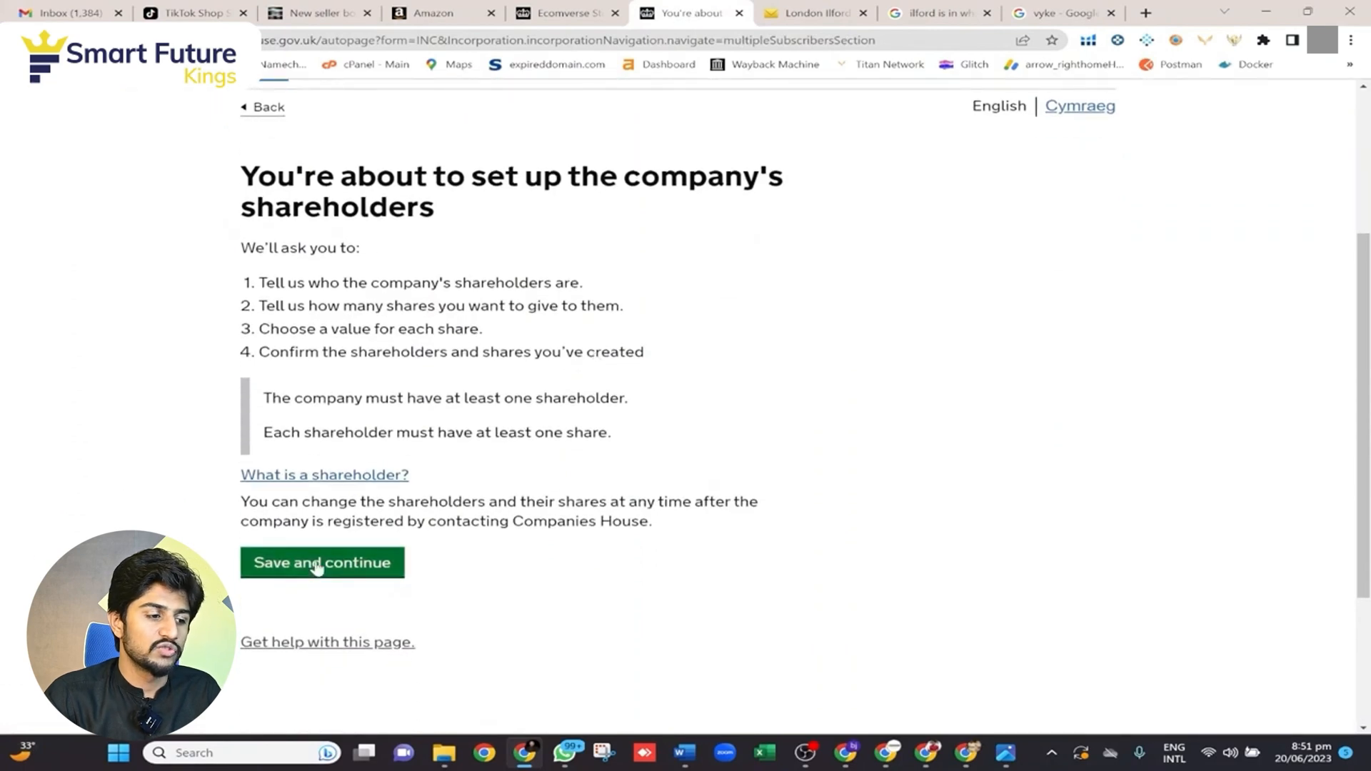
{"action": "left_click", "coordinate": [318, 564]}
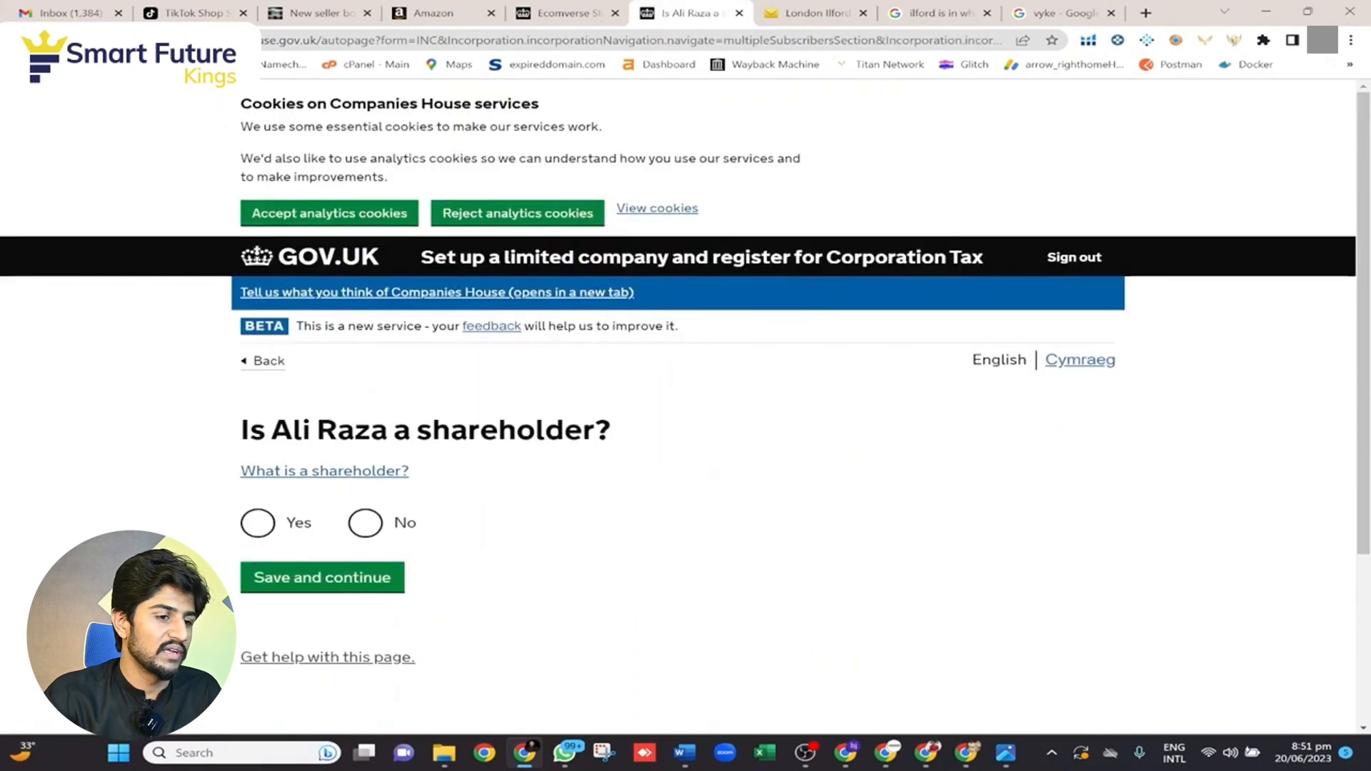
{"action": "scroll", "coordinate": [438, 489], "scroll_direction": "down", "scroll_amount": 1}
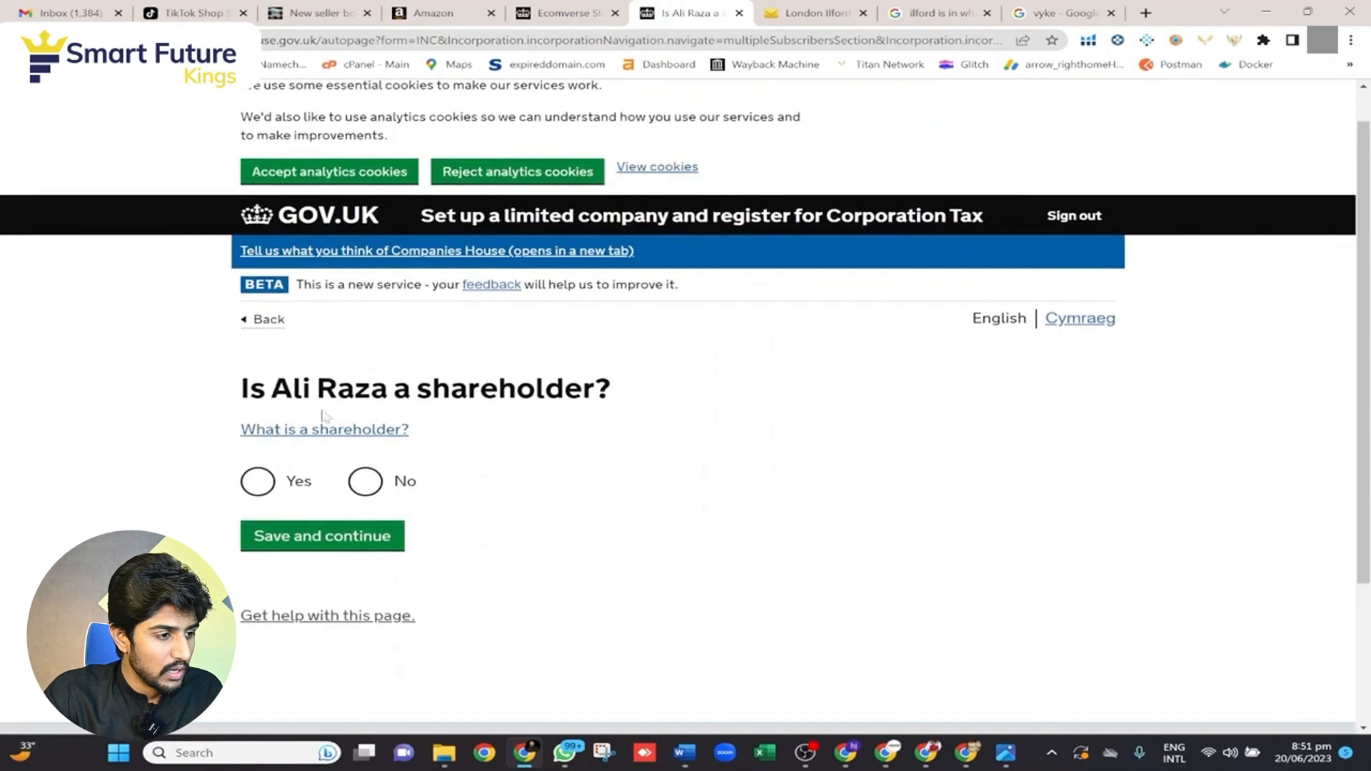
{"action": "left_click", "coordinate": [257, 480]}
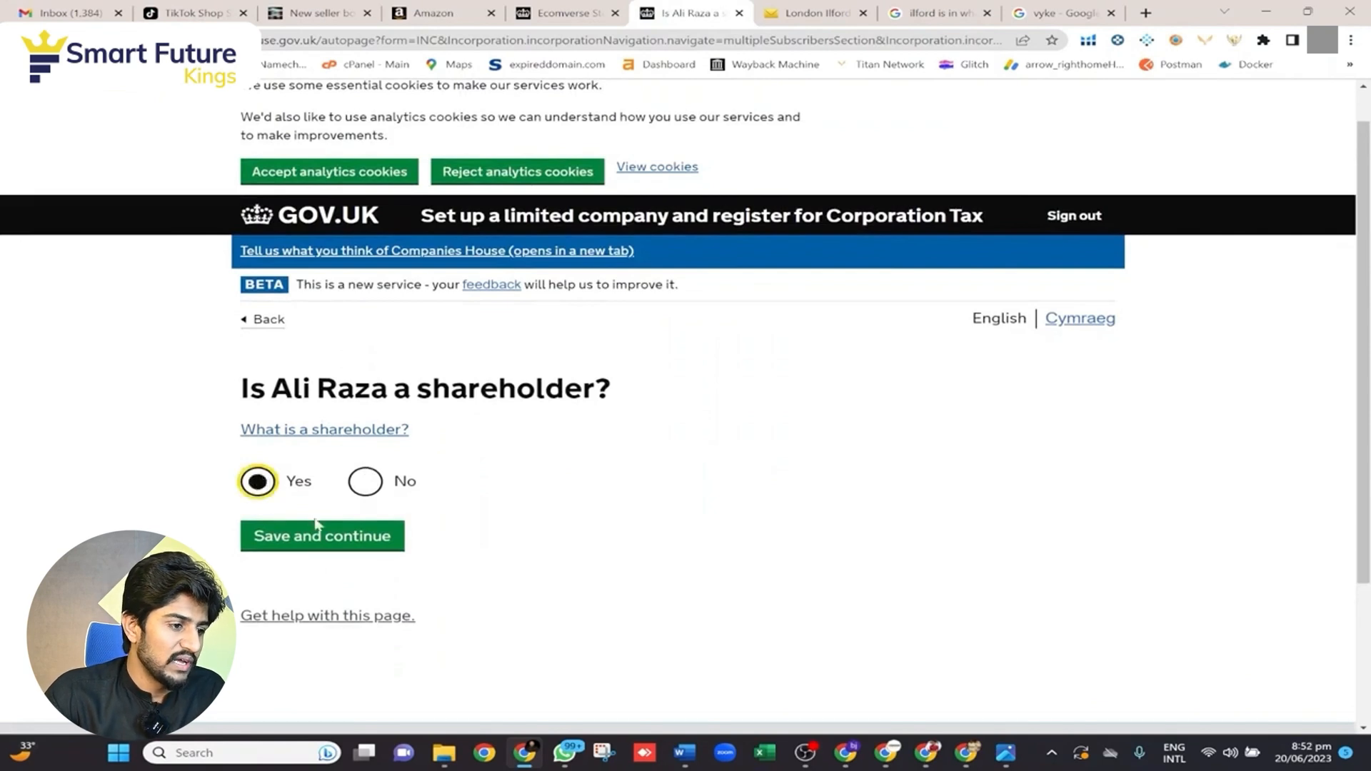
{"action": "left_click", "coordinate": [336, 544]}
{"action": "scroll", "coordinate": [367, 444], "scroll_direction": "down", "scroll_amount": 1}
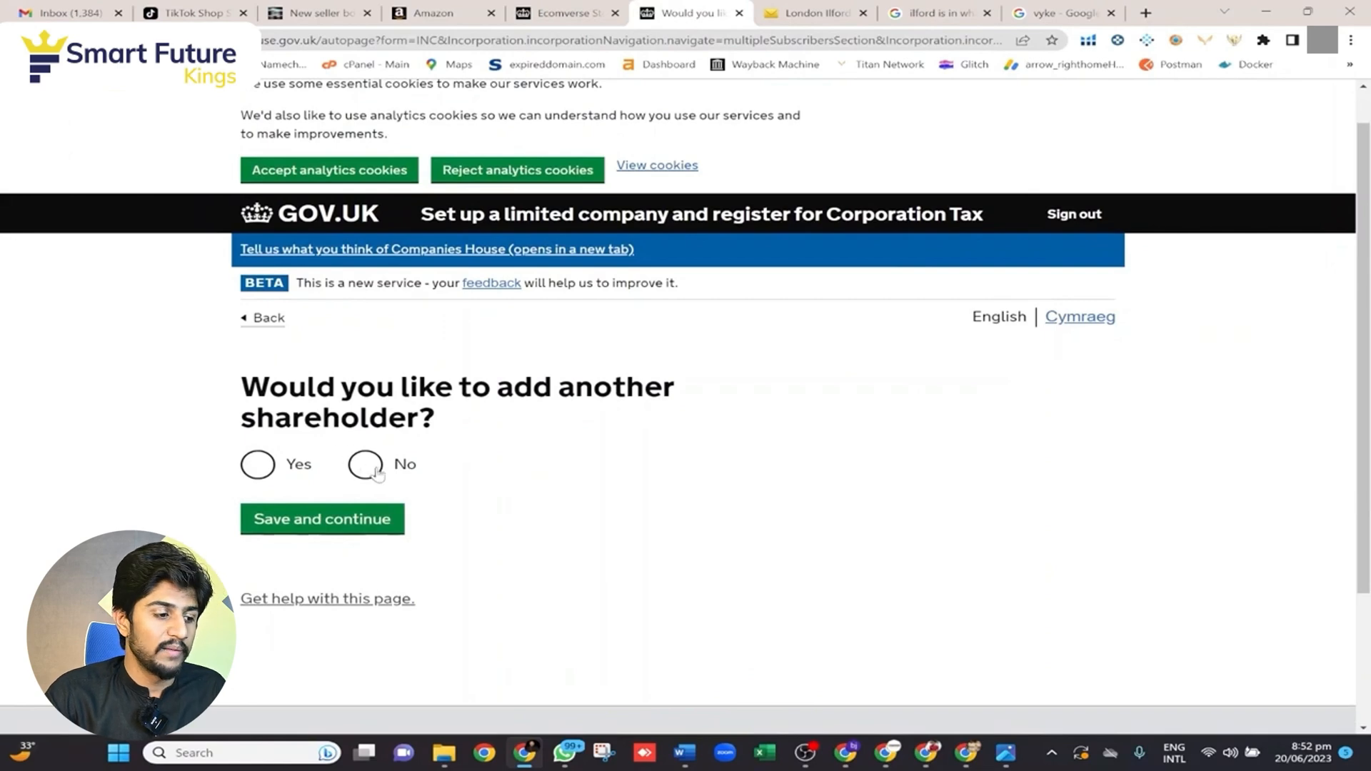
{"action": "left_click", "coordinate": [365, 465]}
{"action": "left_click", "coordinate": [374, 519]}
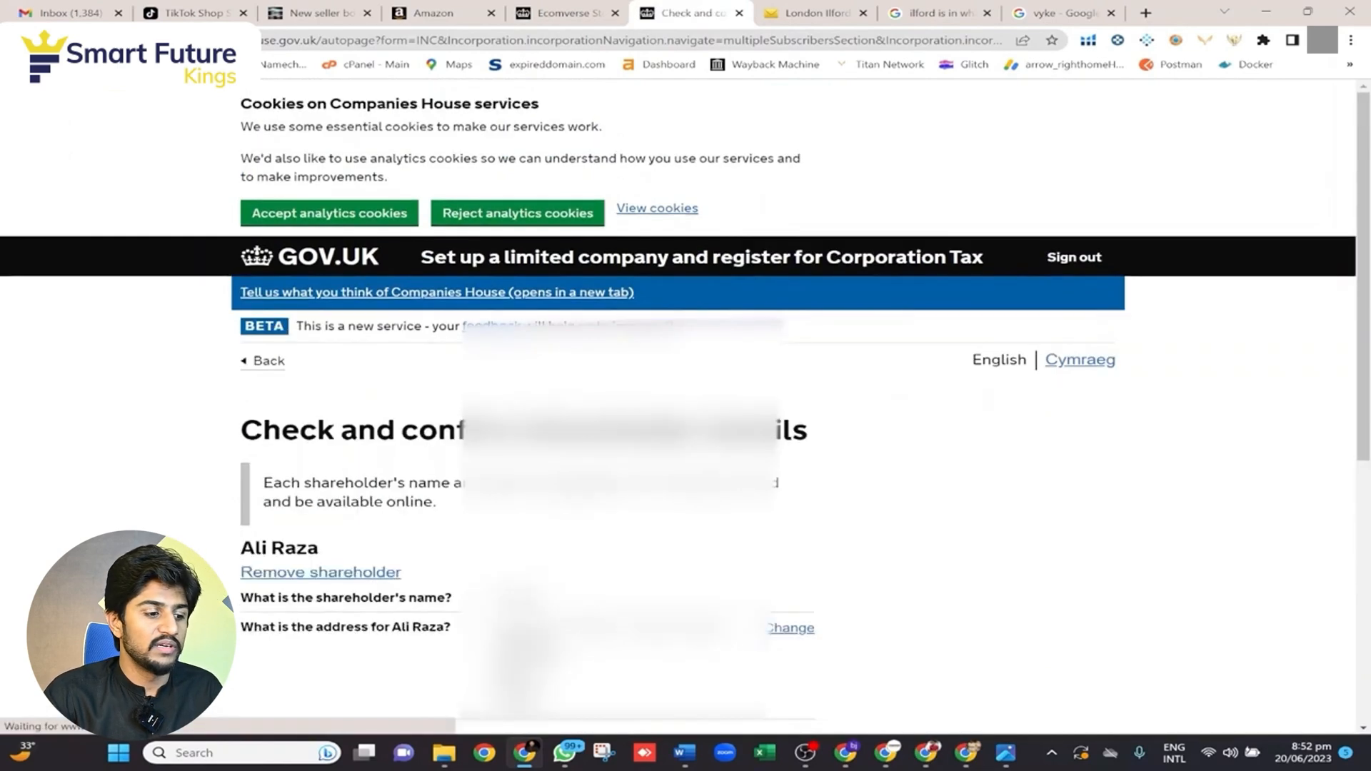
{"action": "scroll", "coordinate": [456, 498], "scroll_direction": "down", "scroll_amount": 3}
{"action": "scroll", "coordinate": [798, 405], "scroll_direction": "down", "scroll_amount": 1}
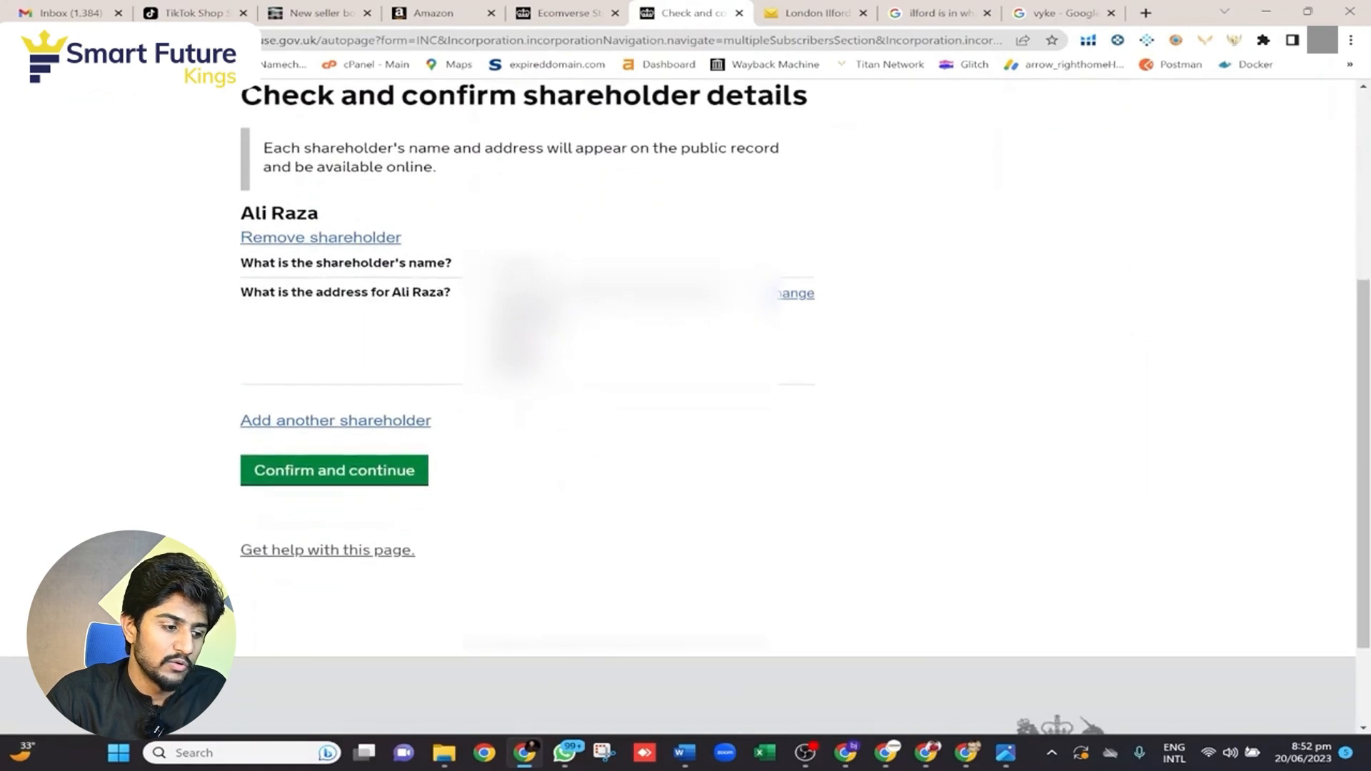
{"action": "left_click", "coordinate": [354, 472]}
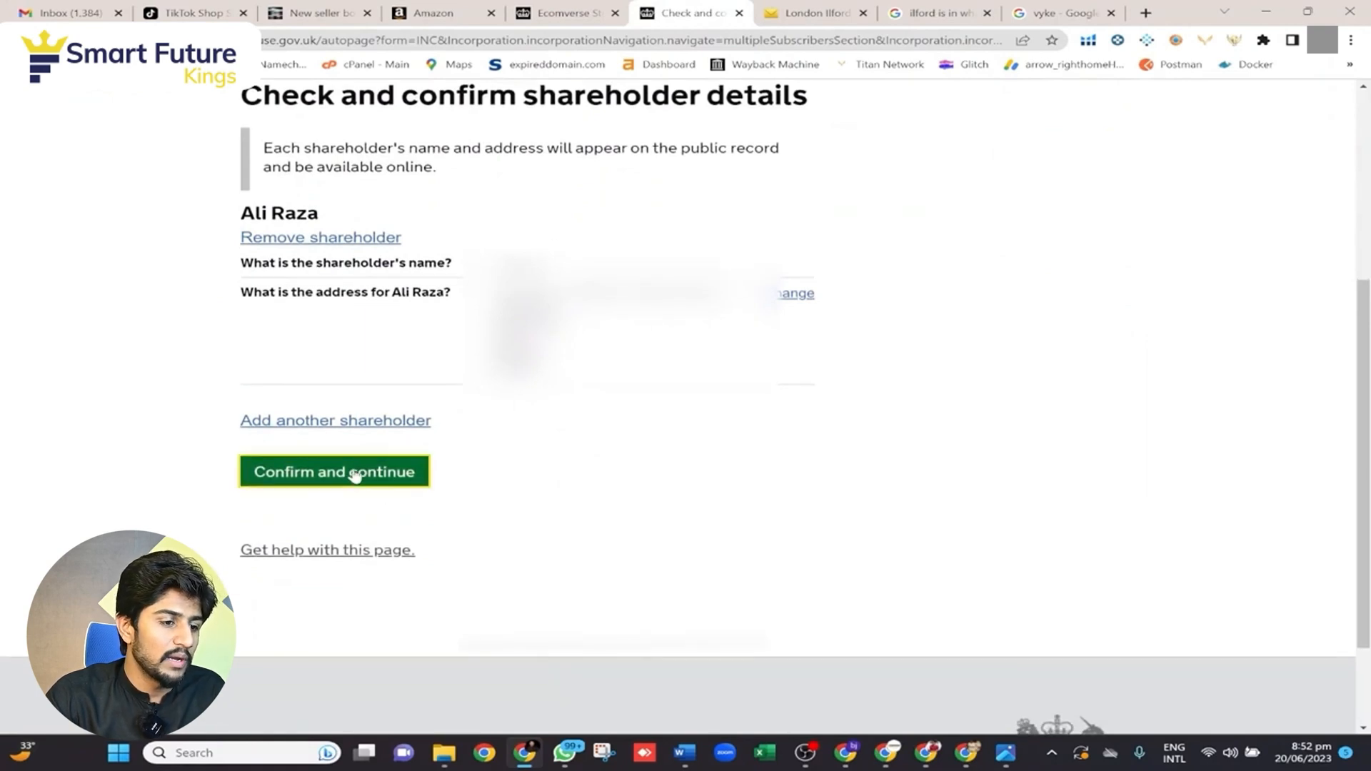
Give the shareholder 1 common ordinary share valued at £1.
{"action": "scroll", "coordinate": [413, 484], "scroll_direction": "down", "scroll_amount": 4}
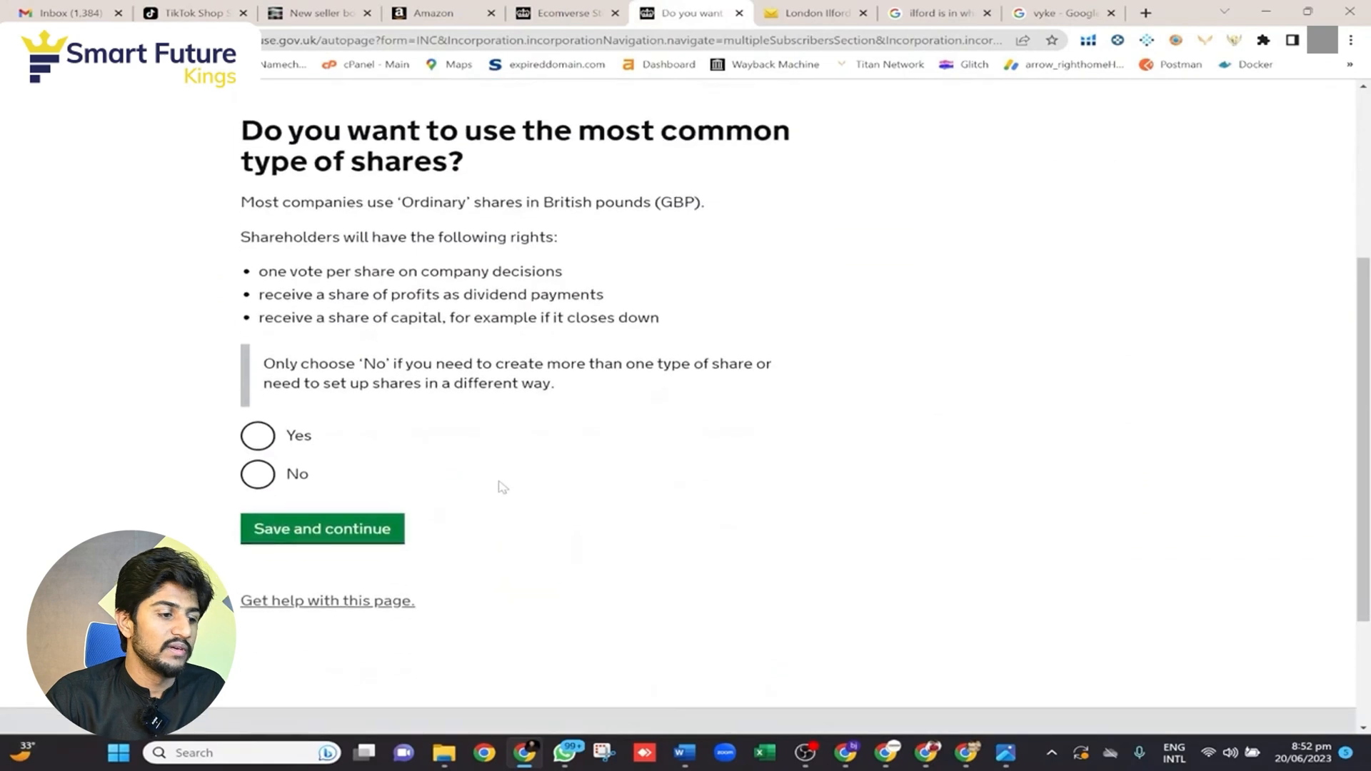
{"action": "scroll", "coordinate": [798, 405], "scroll_direction": "up", "scroll_amount": 1}
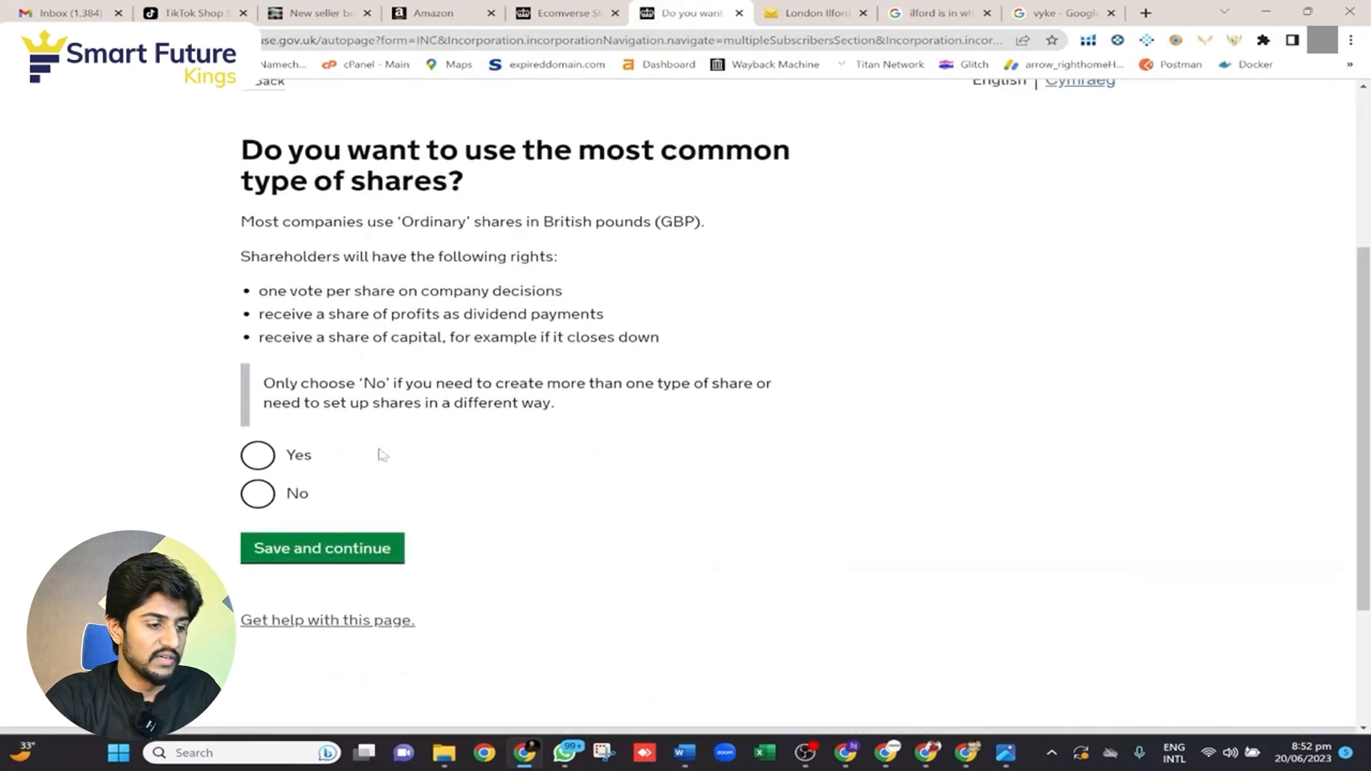
{"action": "left_click", "coordinate": [258, 455]}
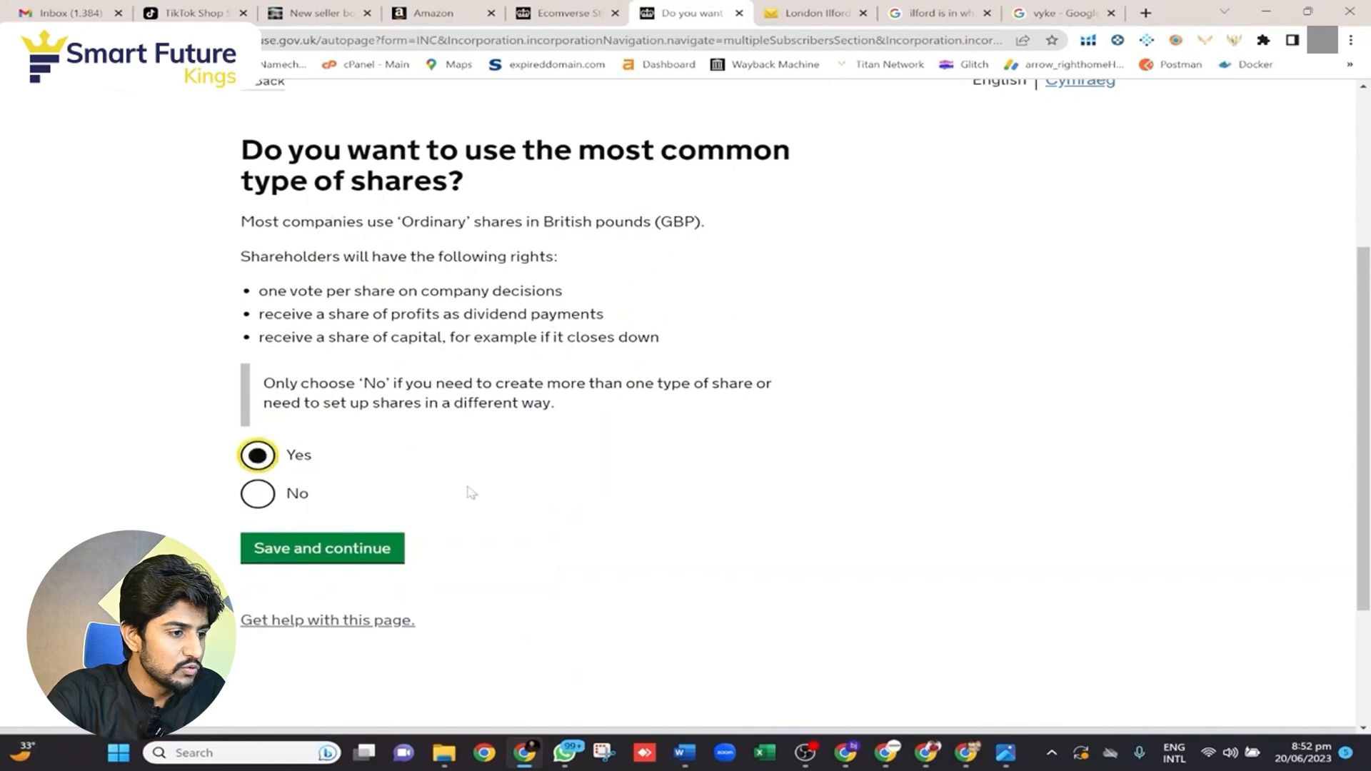
{"action": "left_click", "coordinate": [384, 547]}
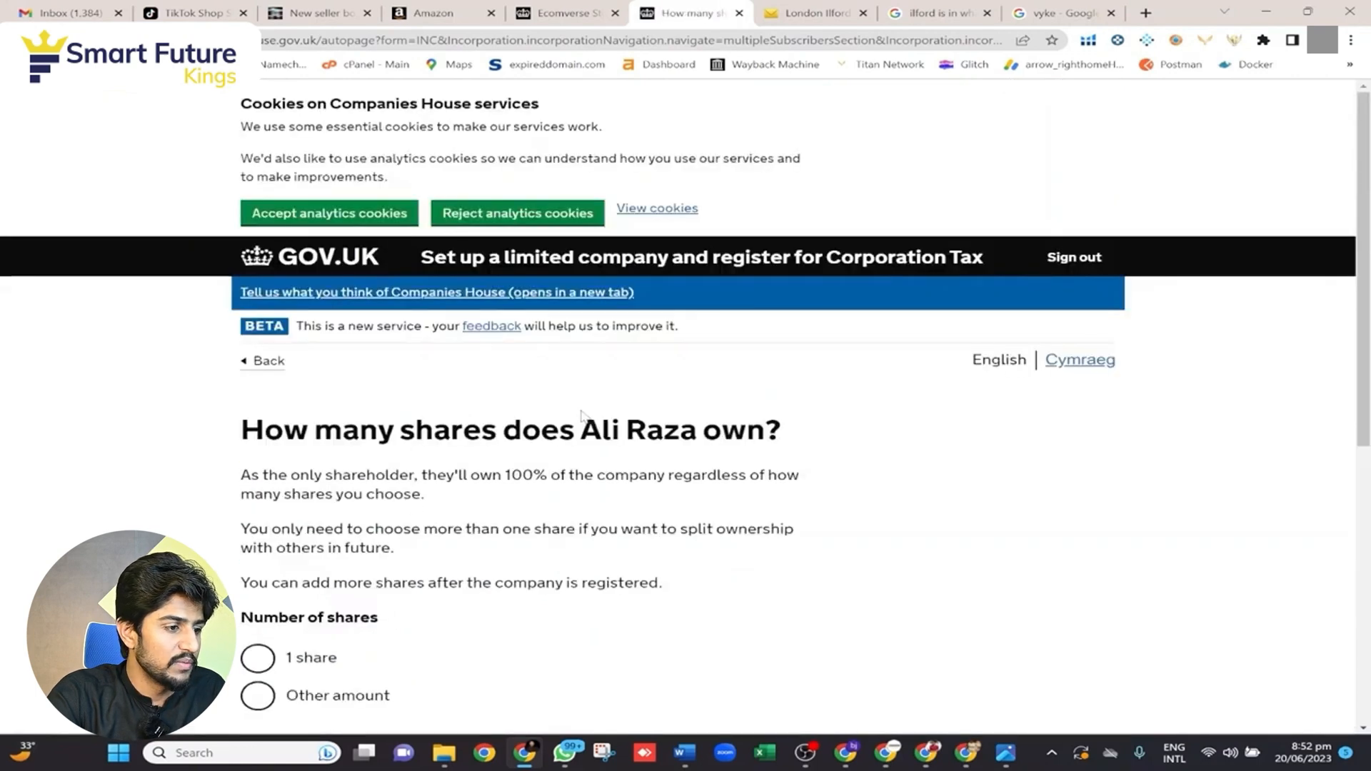
{"action": "scroll", "coordinate": [582, 413], "scroll_direction": "down", "scroll_amount": 2}
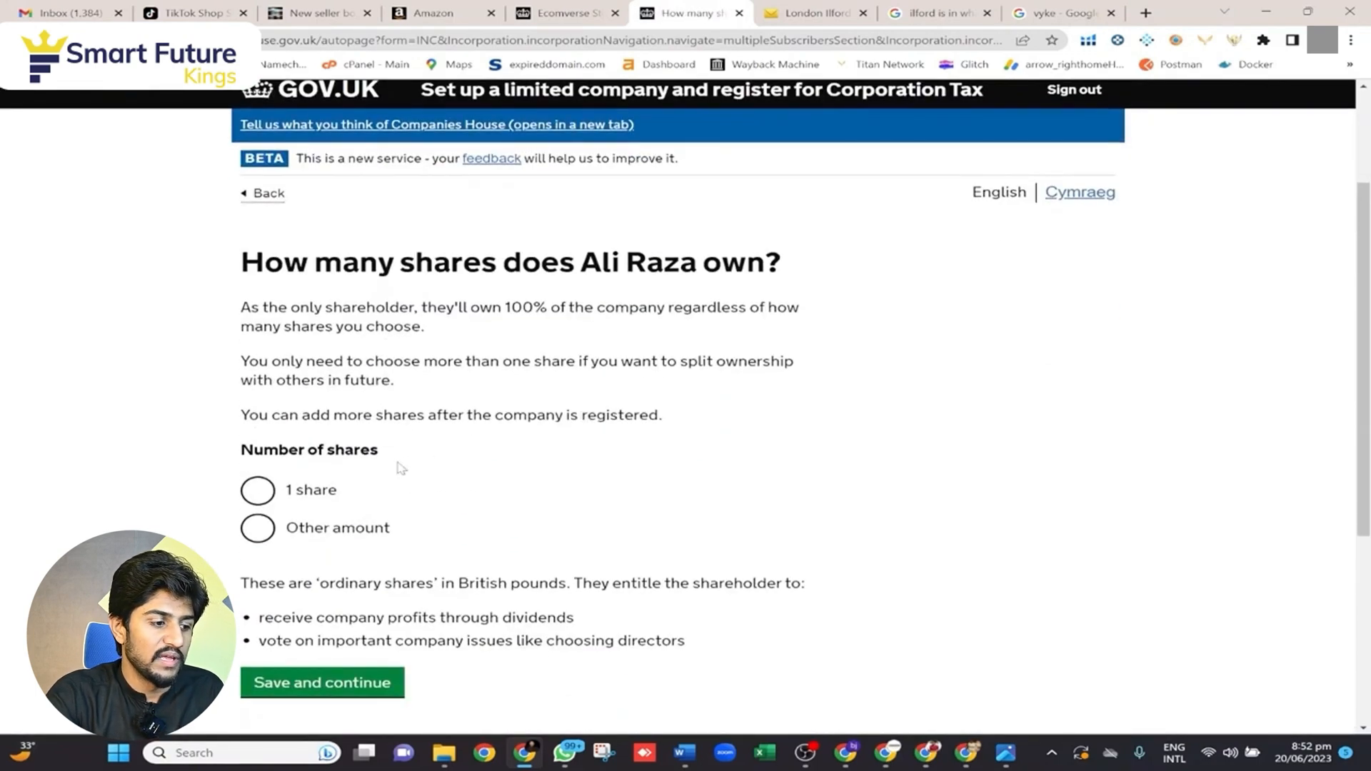
{"action": "left_click", "coordinate": [257, 493]}
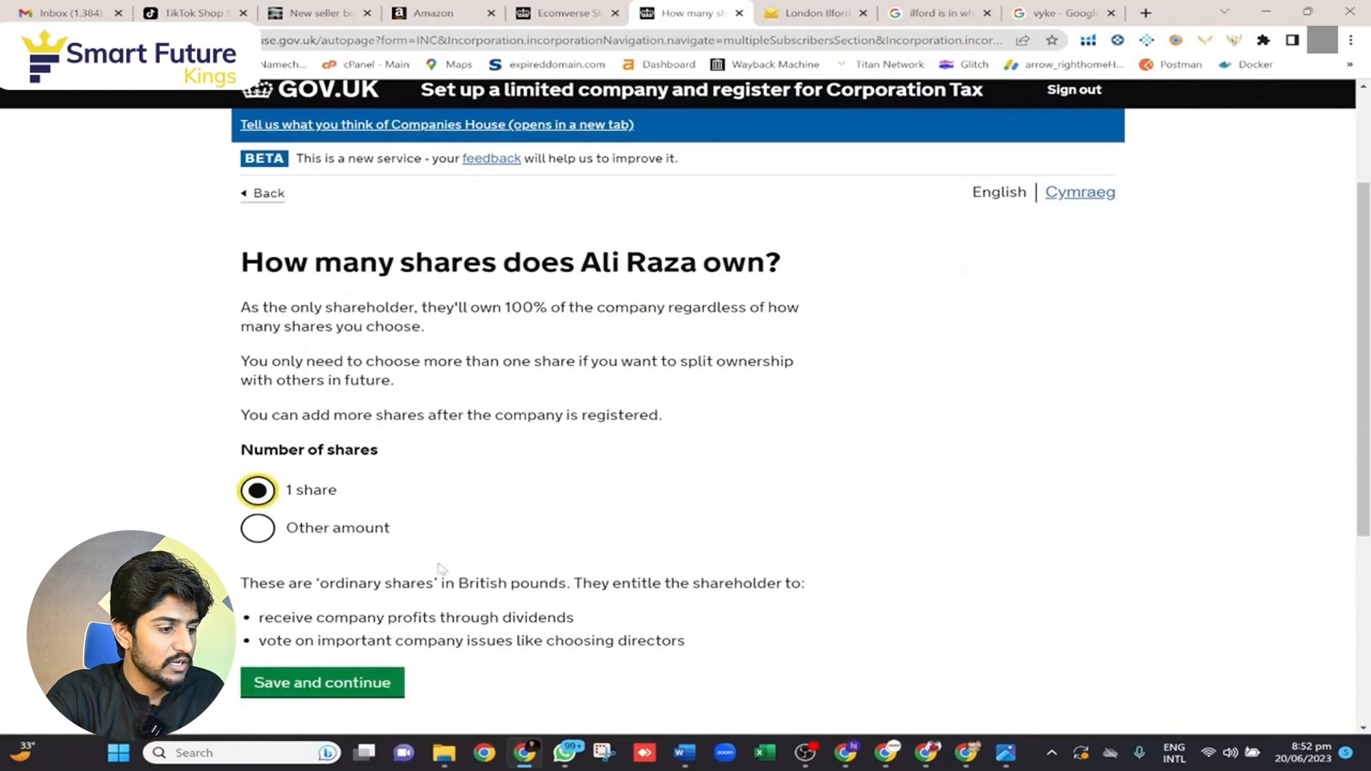
{"action": "scroll", "coordinate": [441, 568], "scroll_direction": "down", "scroll_amount": 1}
{"action": "left_click", "coordinate": [364, 601]}
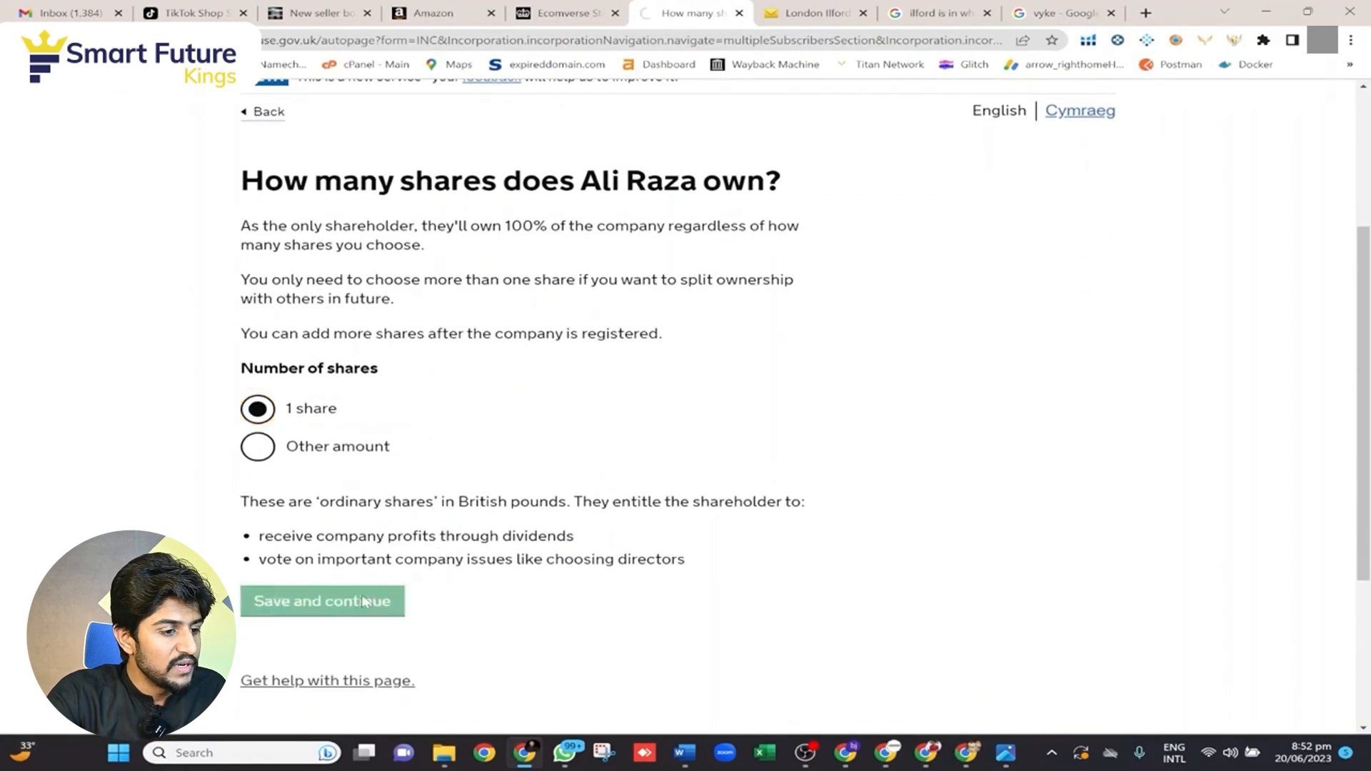
{"action": "scroll", "coordinate": [365, 601], "scroll_direction": "down", "scroll_amount": 3}
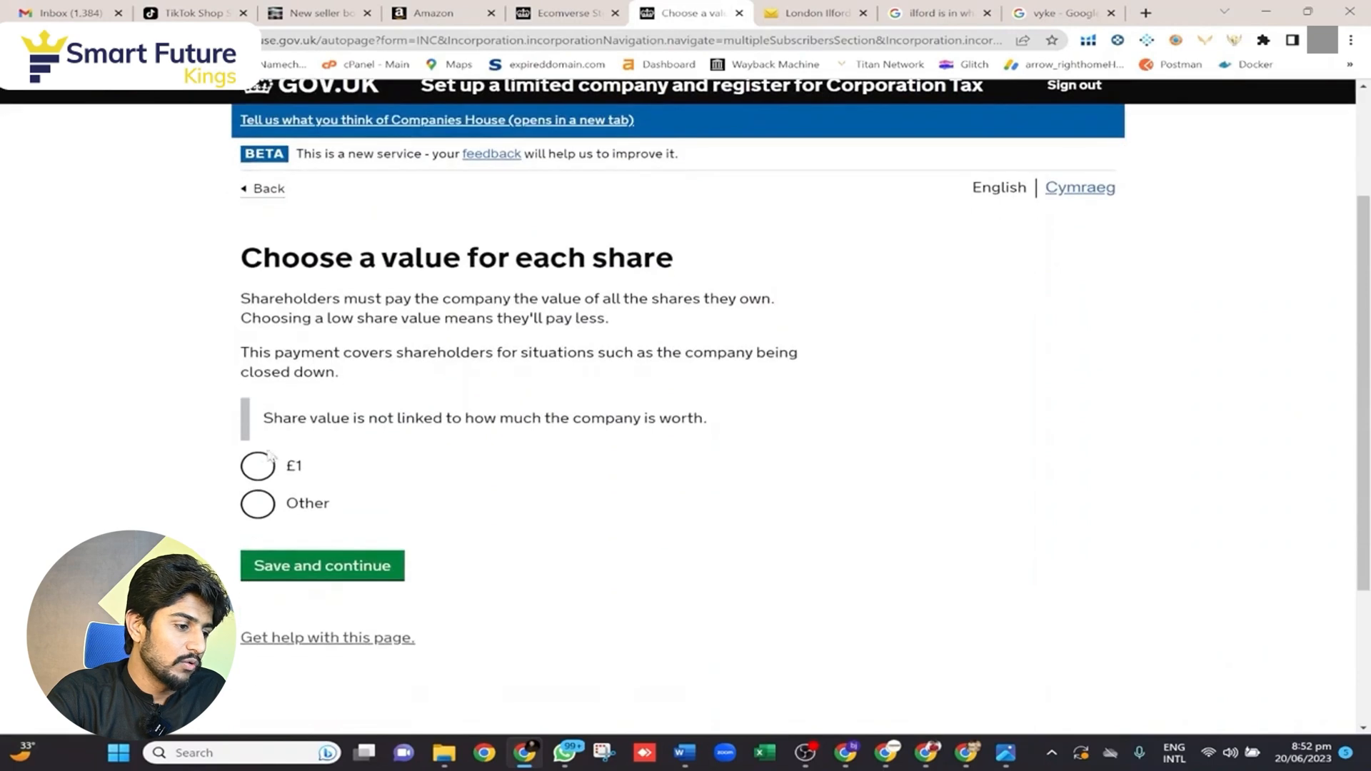
{"action": "left_click", "coordinate": [258, 466]}
{"action": "left_click", "coordinate": [360, 568]}
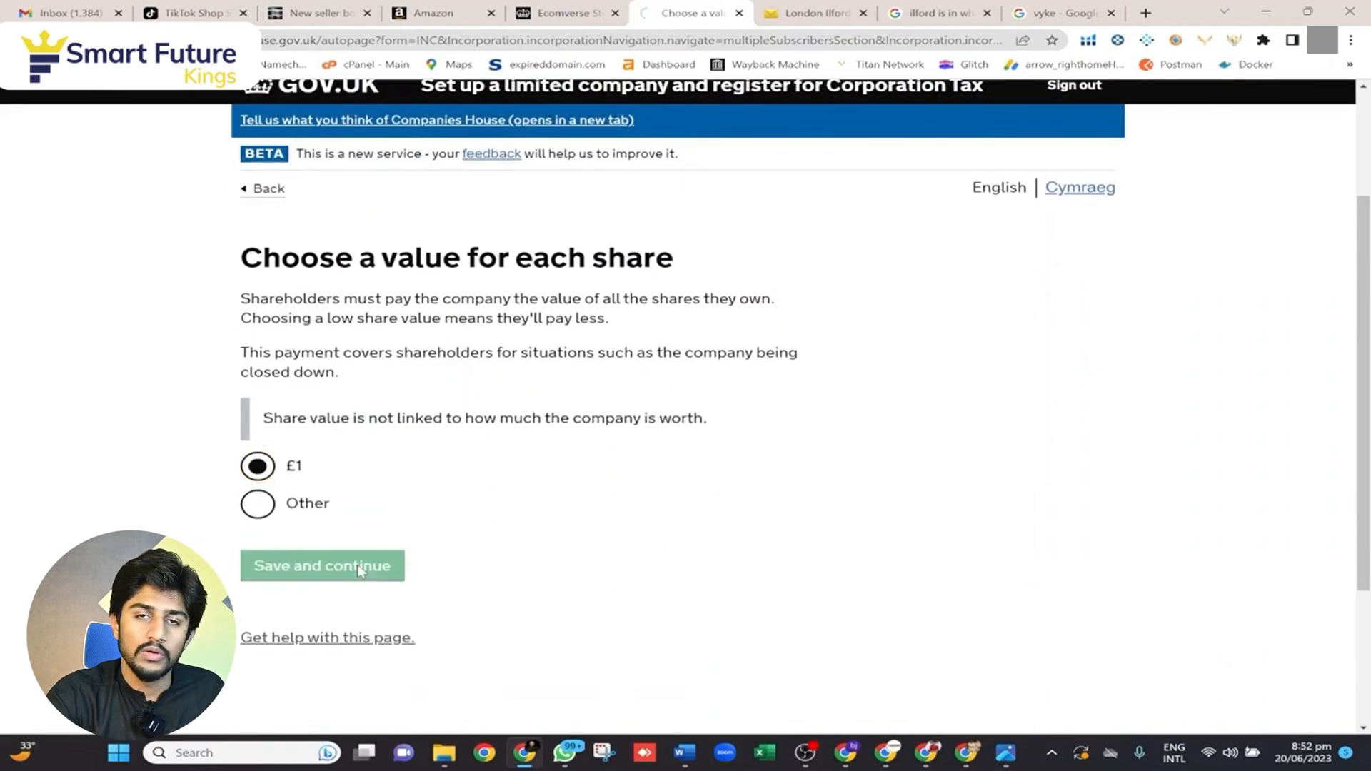
Review the shares summary showing 1 share at £1.00 and confirm it.
{"action": "scroll", "coordinate": [664, 315], "scroll_direction": "down", "scroll_amount": 5}
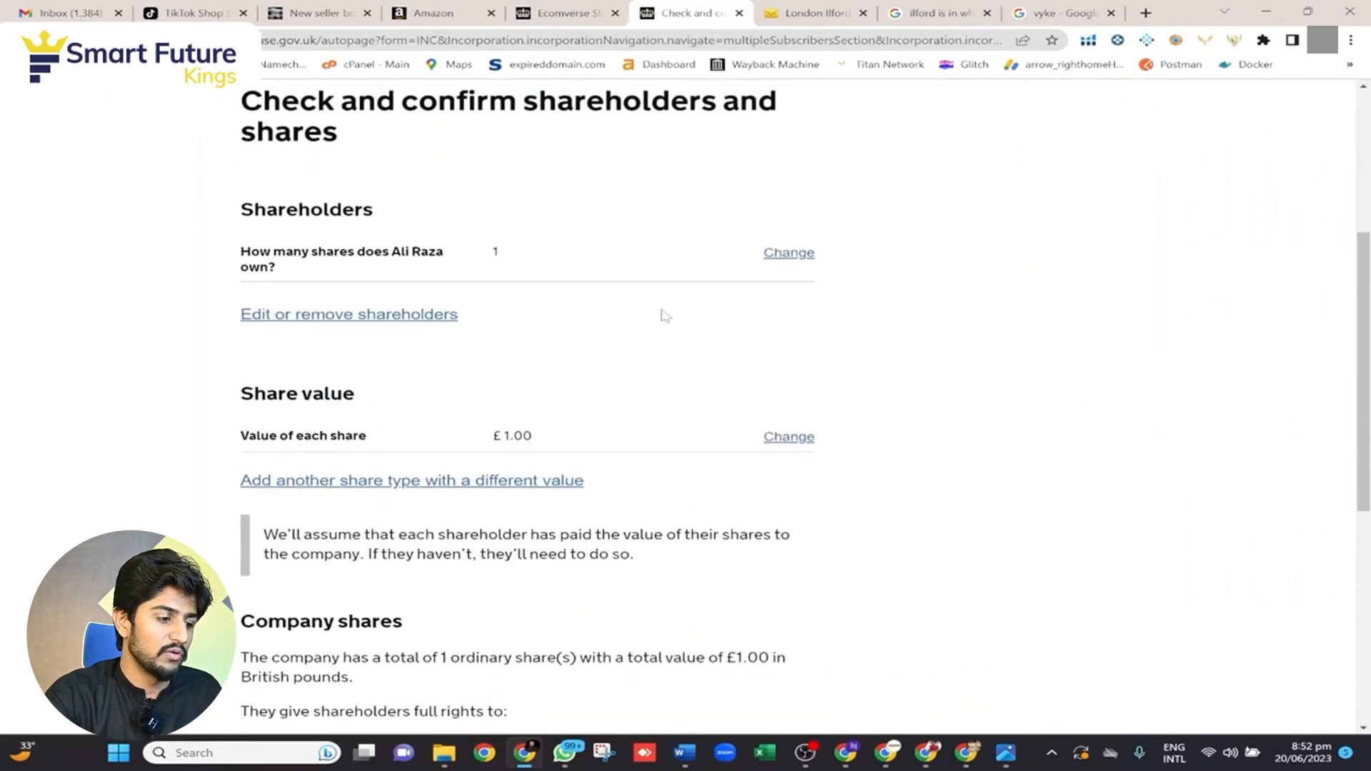
{"action": "scroll", "coordinate": [744, 258], "scroll_direction": "down", "scroll_amount": 1}
{"action": "scroll", "coordinate": [500, 236], "scroll_direction": "up", "scroll_amount": 3}
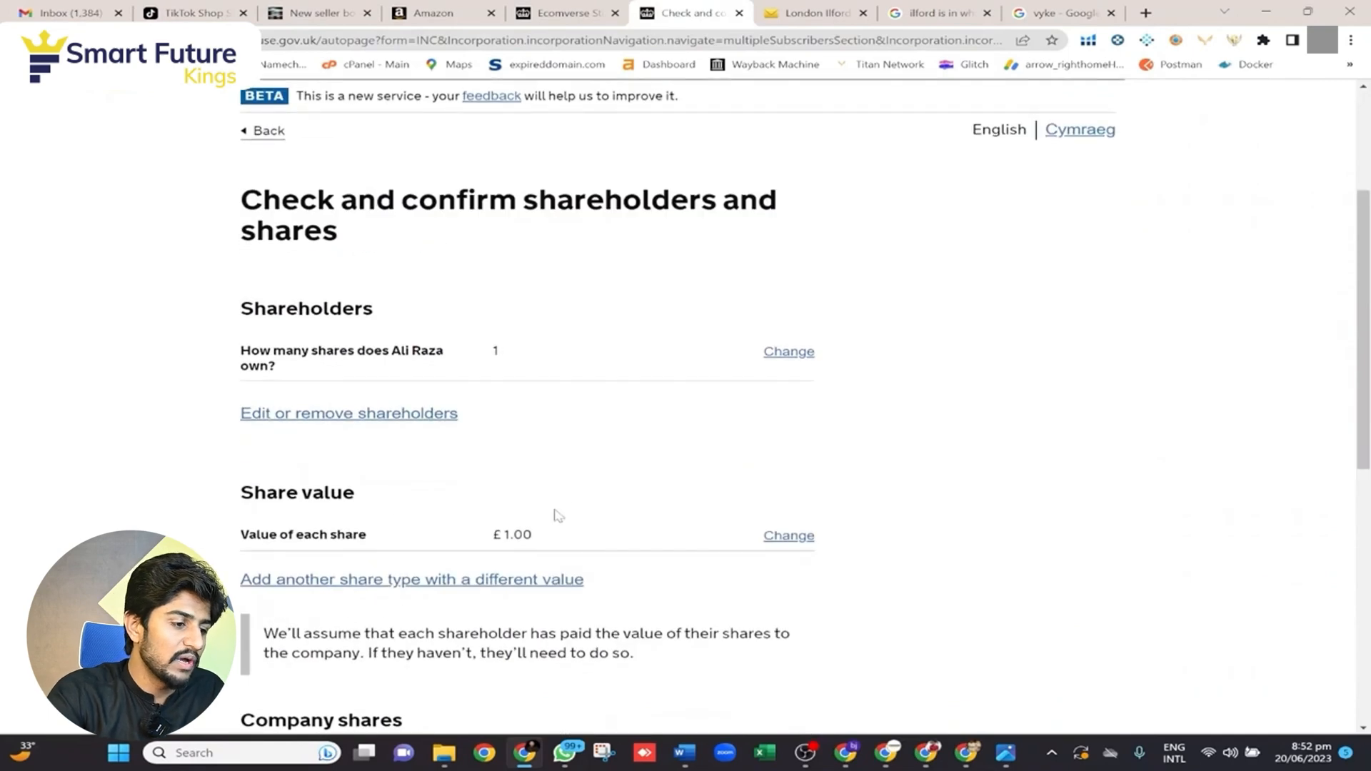
{"action": "scroll", "coordinate": [558, 515], "scroll_direction": "down", "scroll_amount": 1}
{"action": "scroll", "coordinate": [557, 269], "scroll_direction": "down", "scroll_amount": 3}
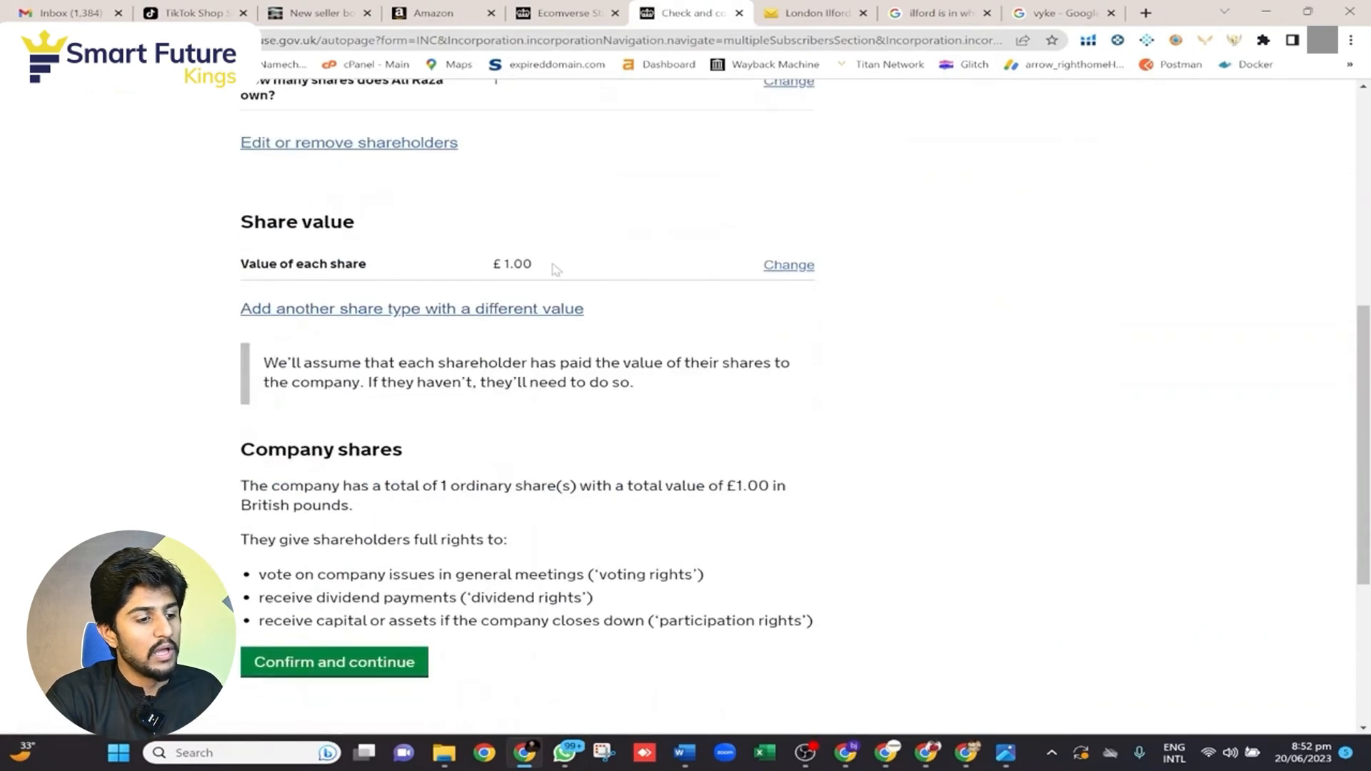
{"action": "scroll", "coordinate": [557, 269], "scroll_direction": "down", "scroll_amount": 3}
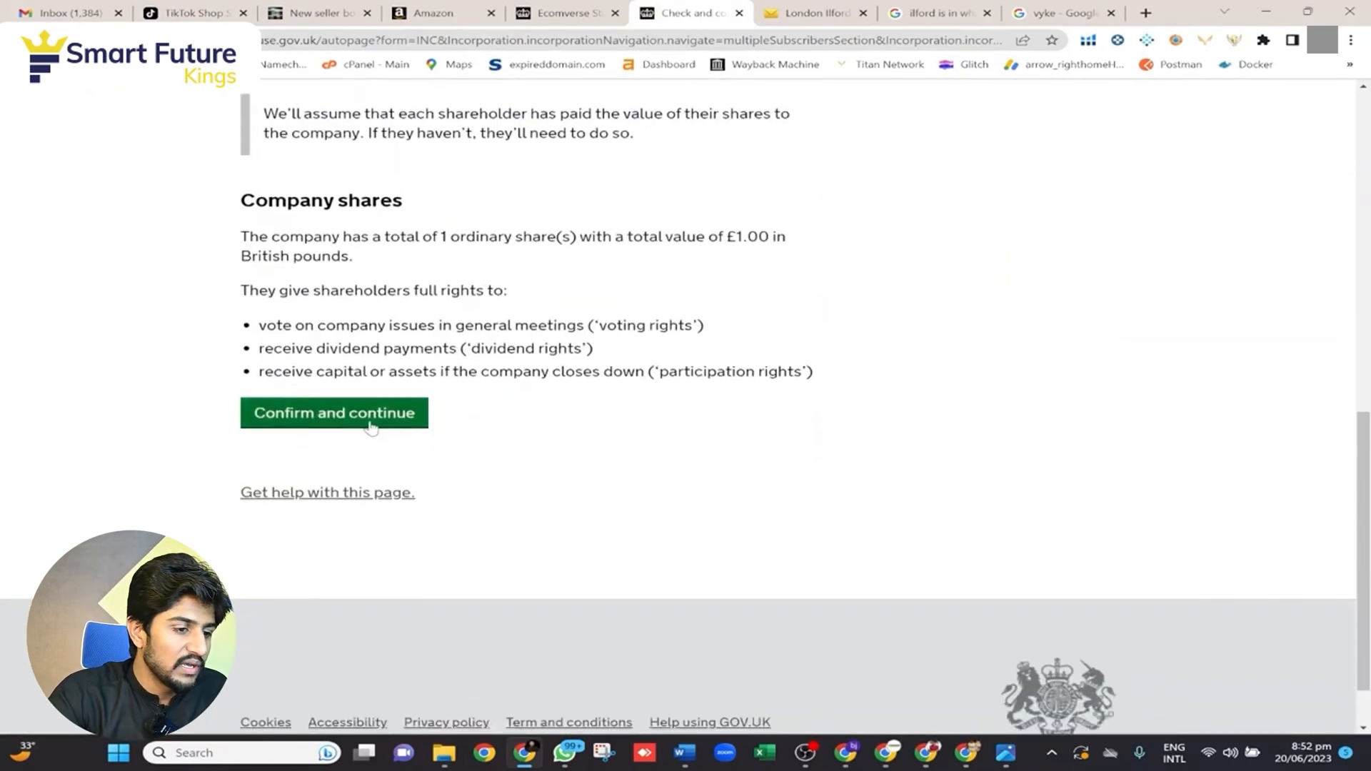
{"action": "left_click", "coordinate": [372, 426]}
Start the person with significant control section and confirm the right to appoint or remove directors.
{"action": "scroll", "coordinate": [431, 239], "scroll_direction": "down", "scroll_amount": 4}
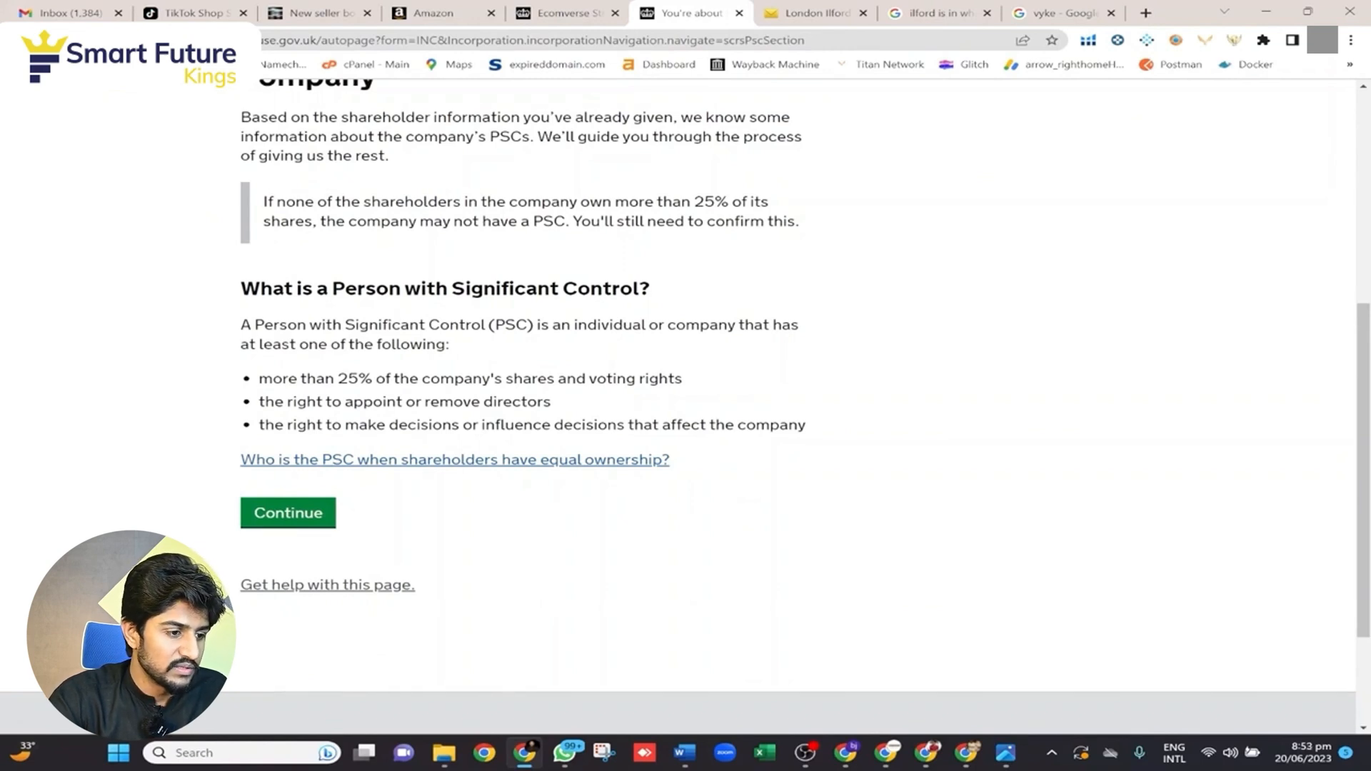
{"action": "left_click", "coordinate": [289, 523]}
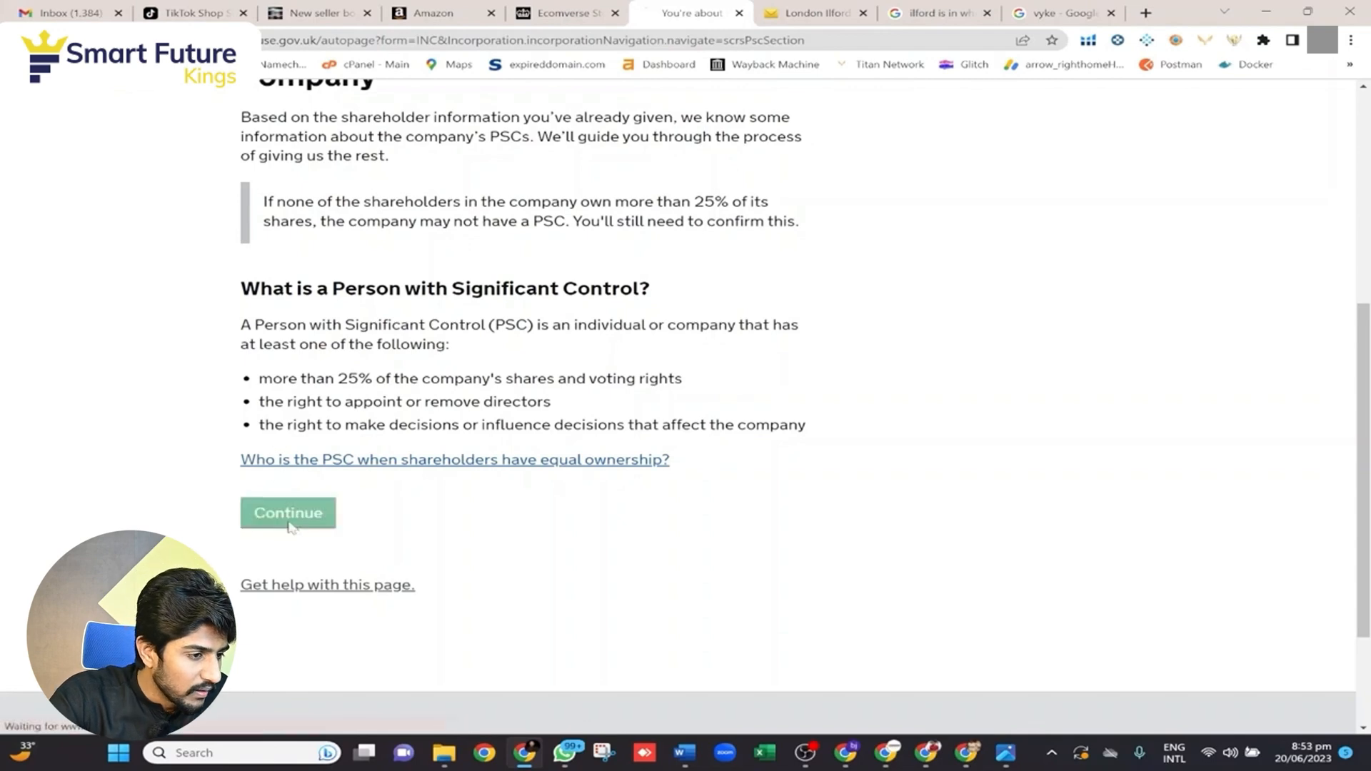
{"action": "scroll", "coordinate": [357, 346], "scroll_direction": "down", "scroll_amount": 3}
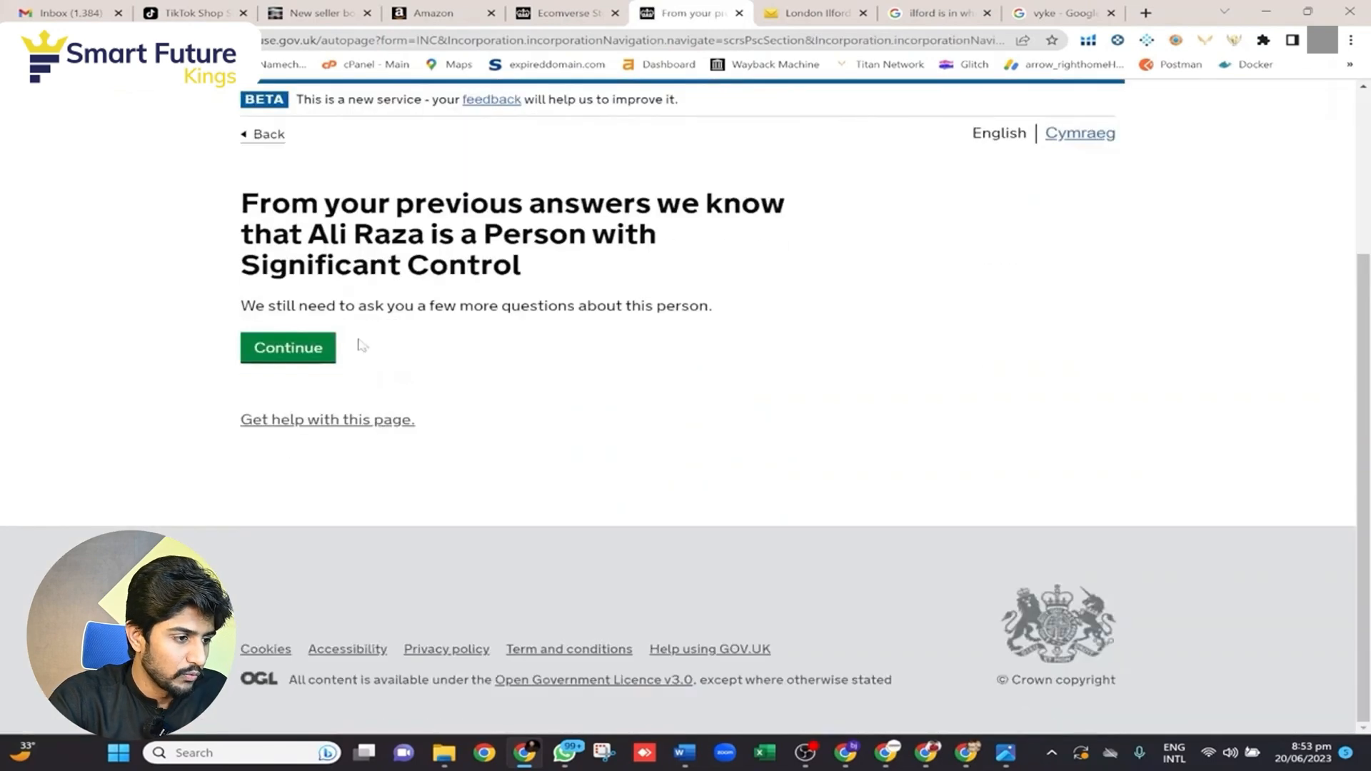
{"action": "left_click", "coordinate": [312, 348]}
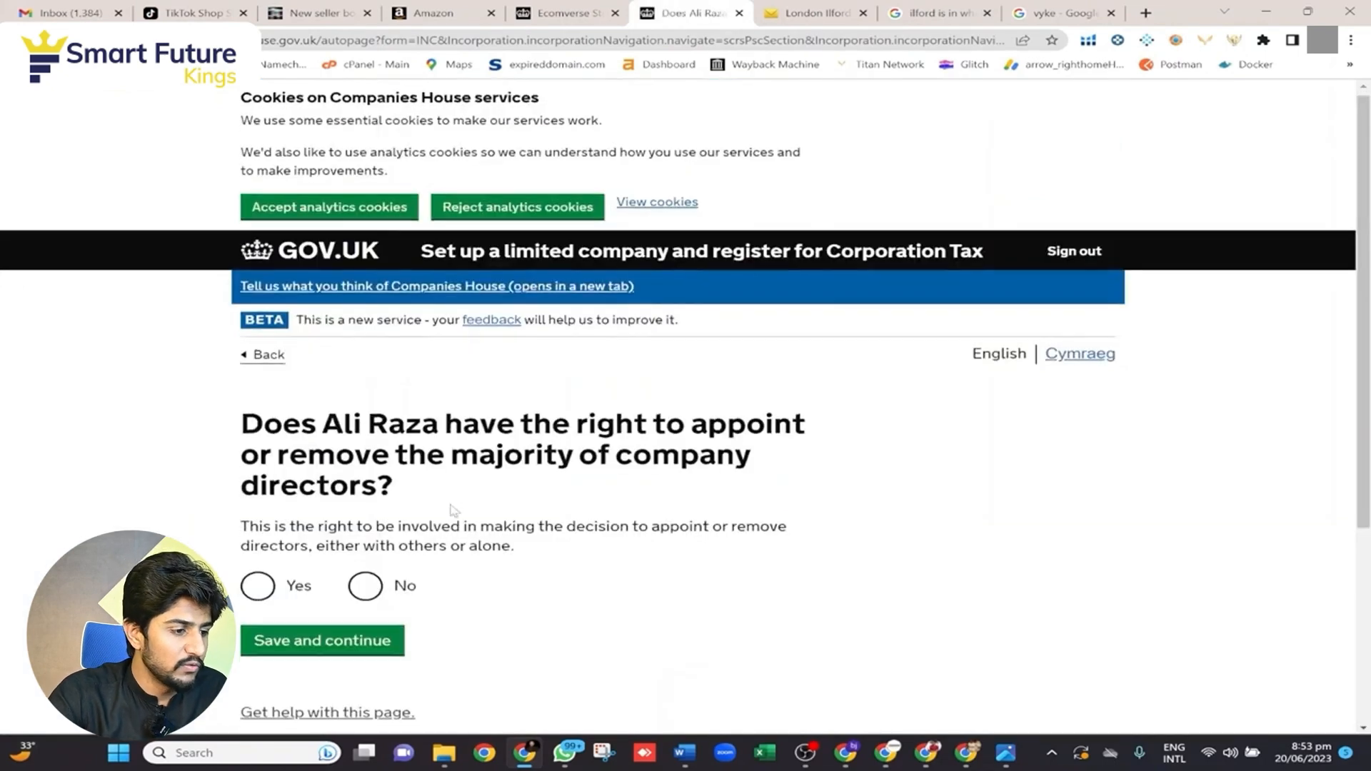
{"action": "scroll", "coordinate": [452, 509], "scroll_direction": "down", "scroll_amount": 2}
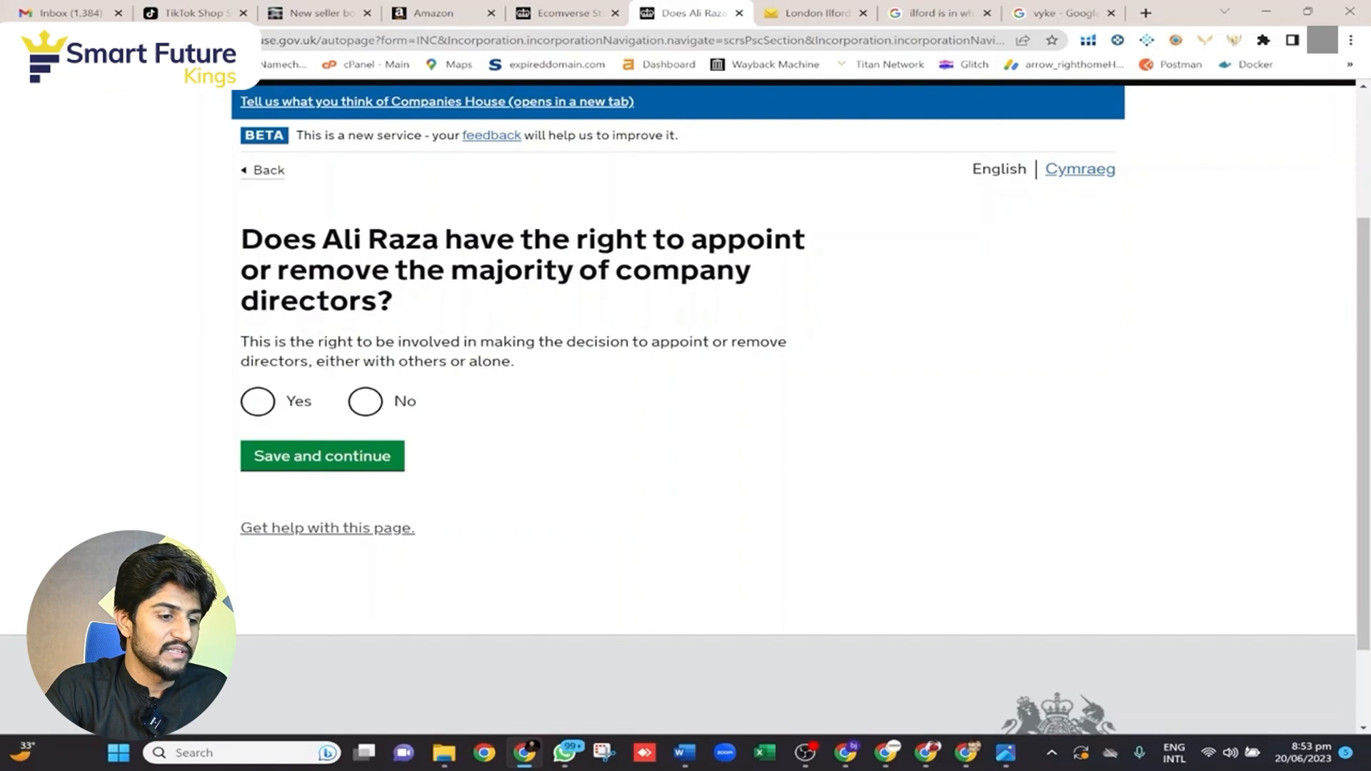
{"action": "left_click", "coordinate": [270, 410]}
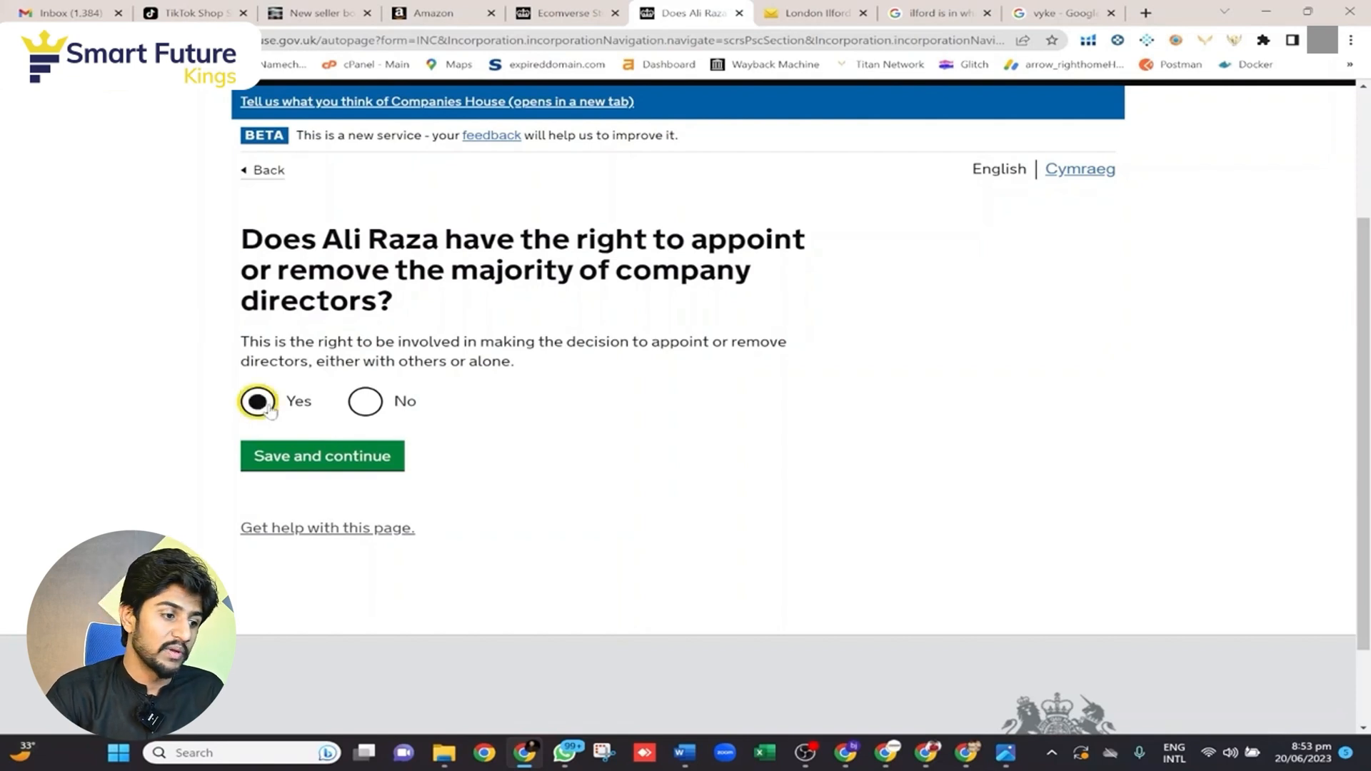
{"action": "left_click", "coordinate": [326, 453]}
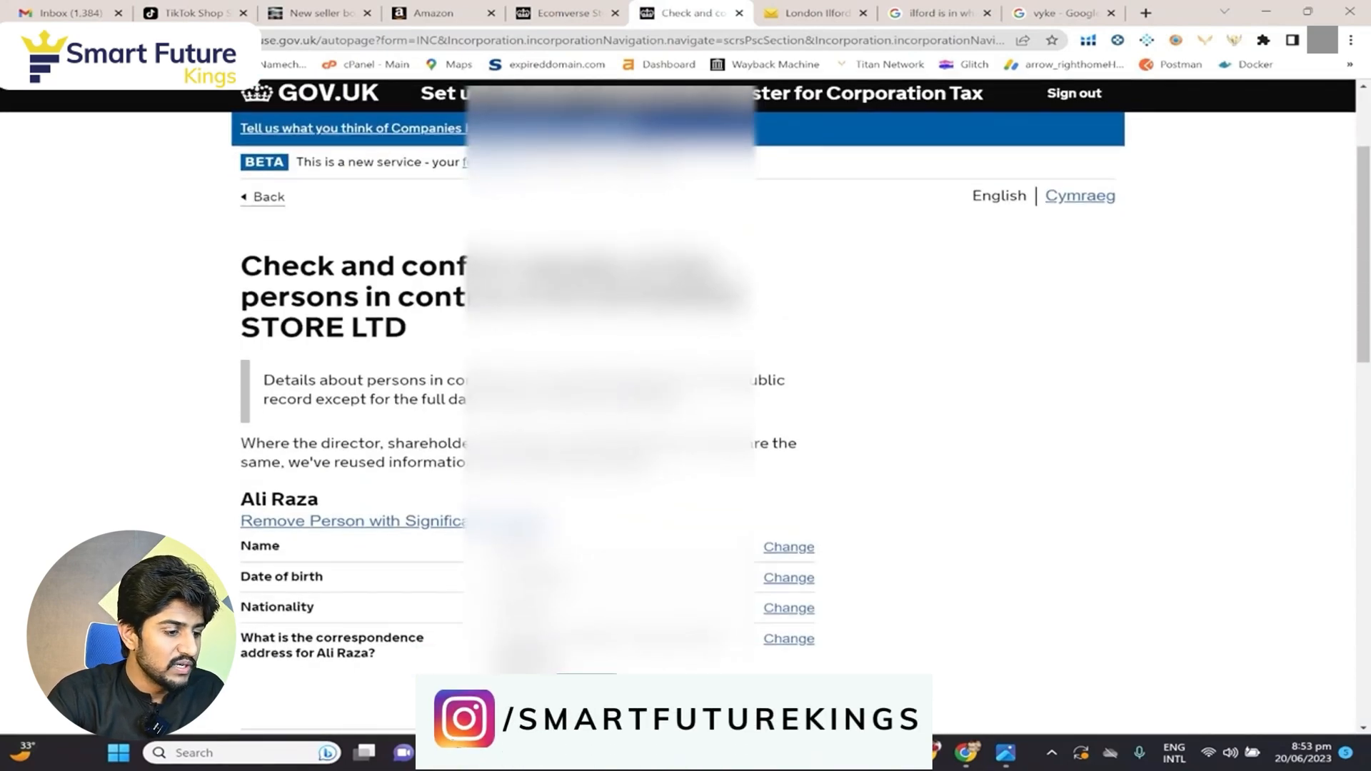
Confirm where the person in control lives and save their details.
{"action": "scroll", "coordinate": [686, 412], "scroll_direction": "down", "scroll_amount": 6}
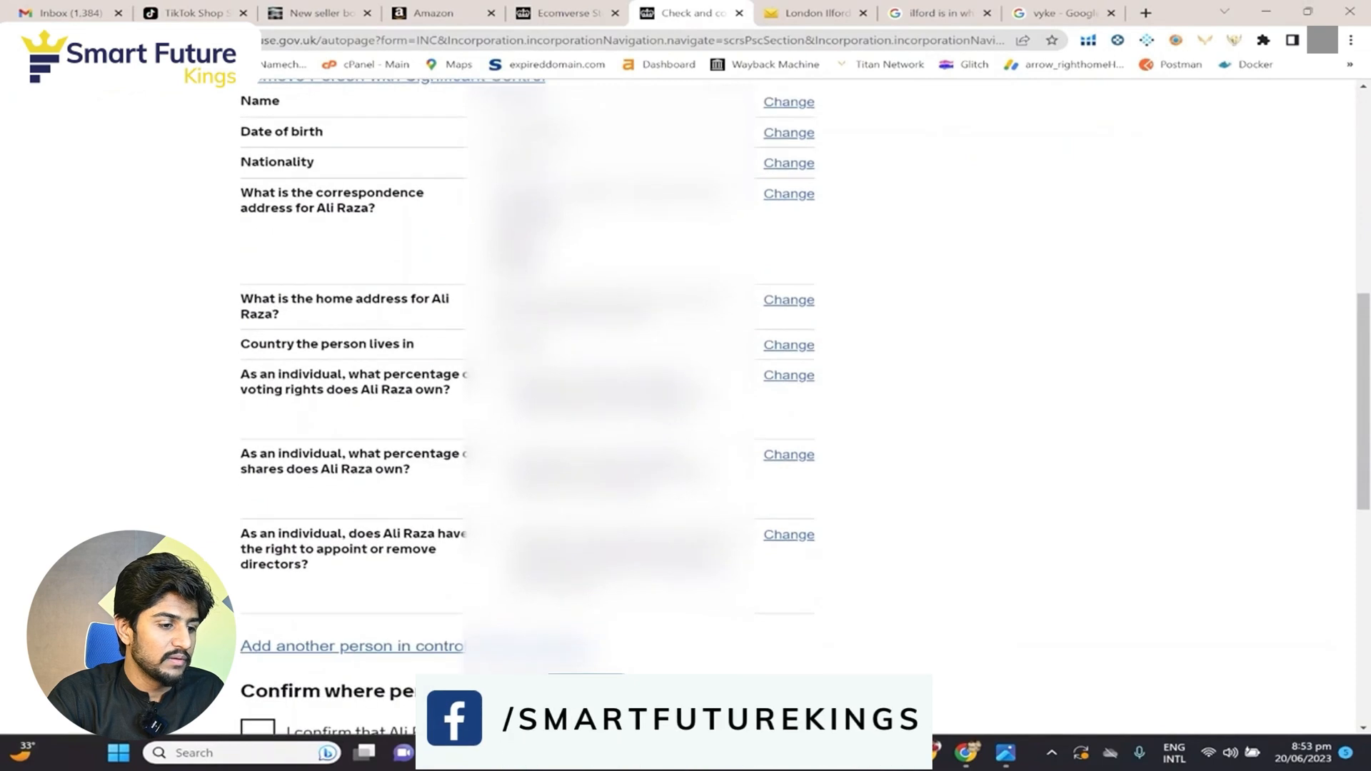
{"action": "scroll", "coordinate": [685, 412], "scroll_direction": "down", "scroll_amount": 3}
{"action": "scroll", "coordinate": [686, 411], "scroll_direction": "up", "scroll_amount": 2}
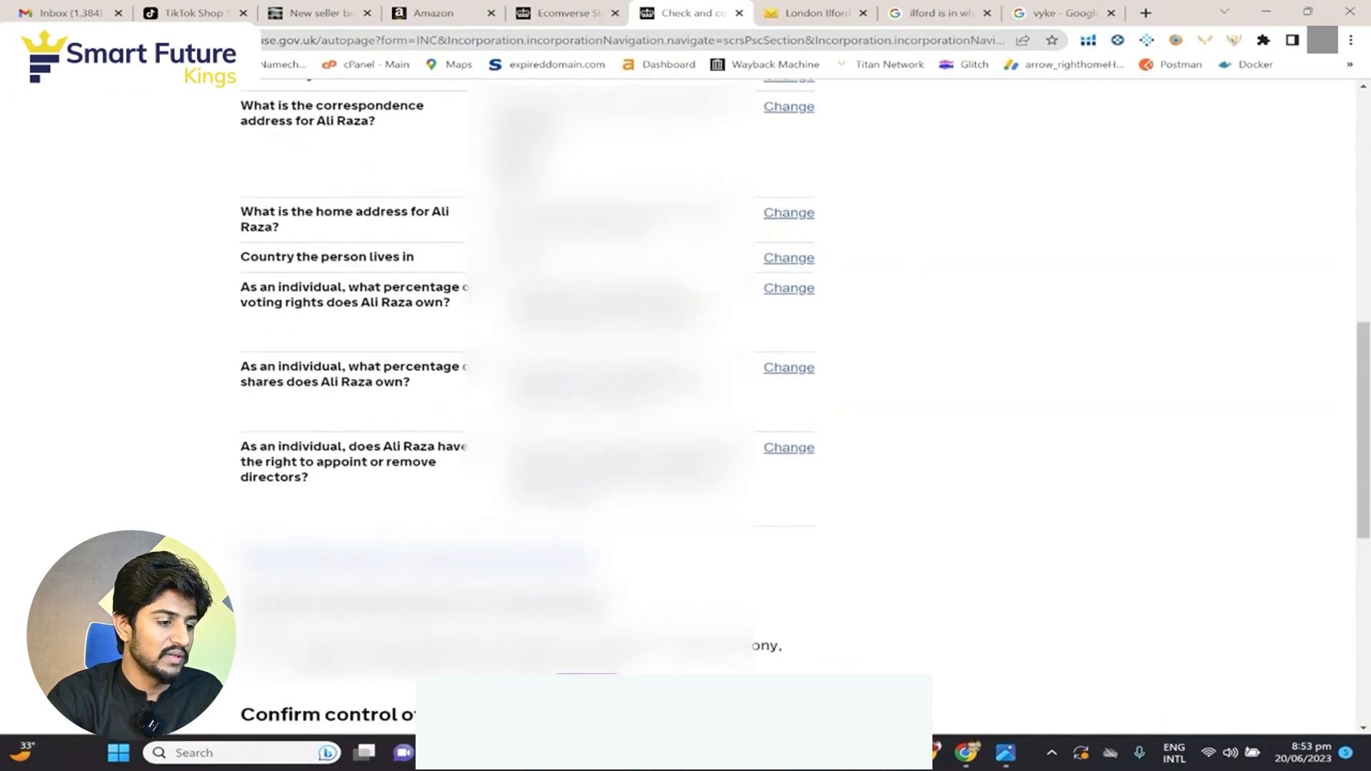
{"action": "scroll", "coordinate": [686, 411], "scroll_direction": "down", "scroll_amount": 6}
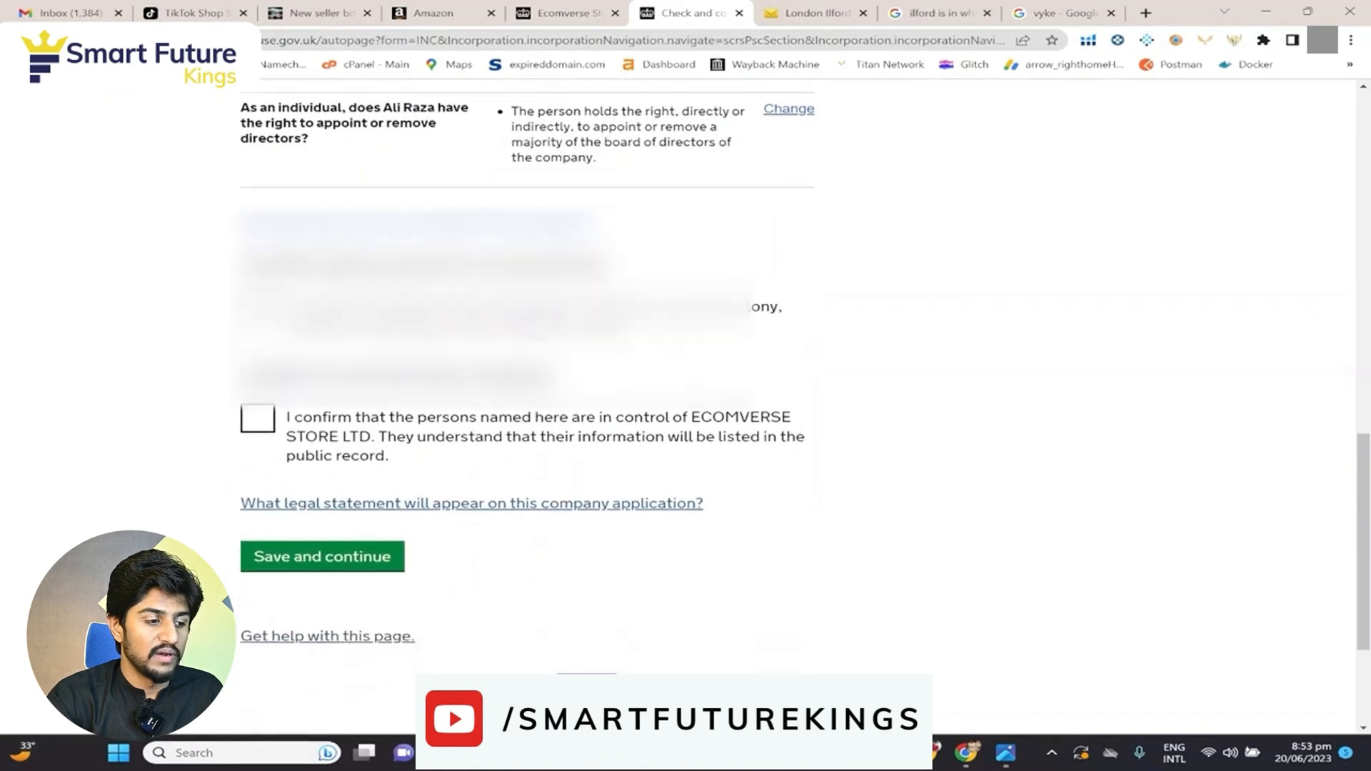
{"action": "left_click", "coordinate": [259, 232]}
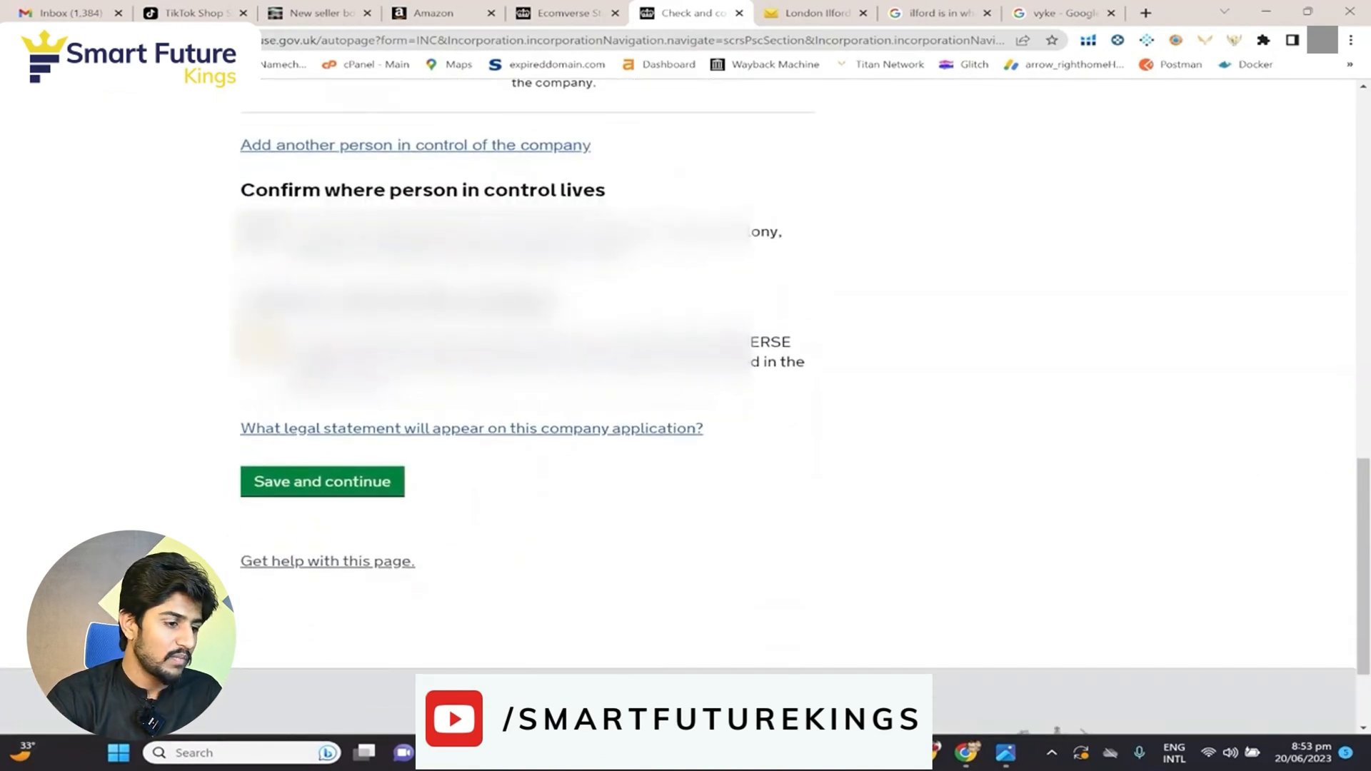
{"action": "left_click", "coordinate": [343, 481]}
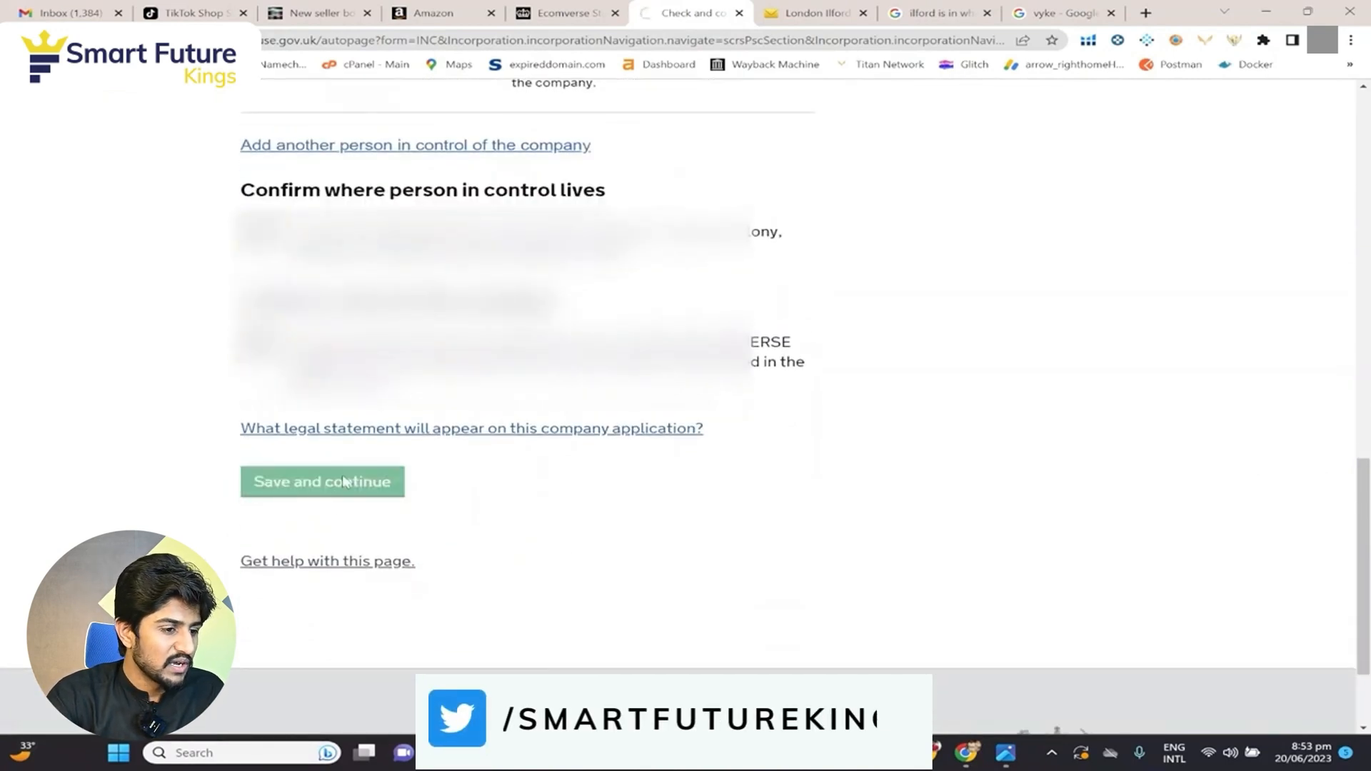
{"action": "scroll", "coordinate": [342, 480], "scroll_direction": "down", "scroll_amount": 2}
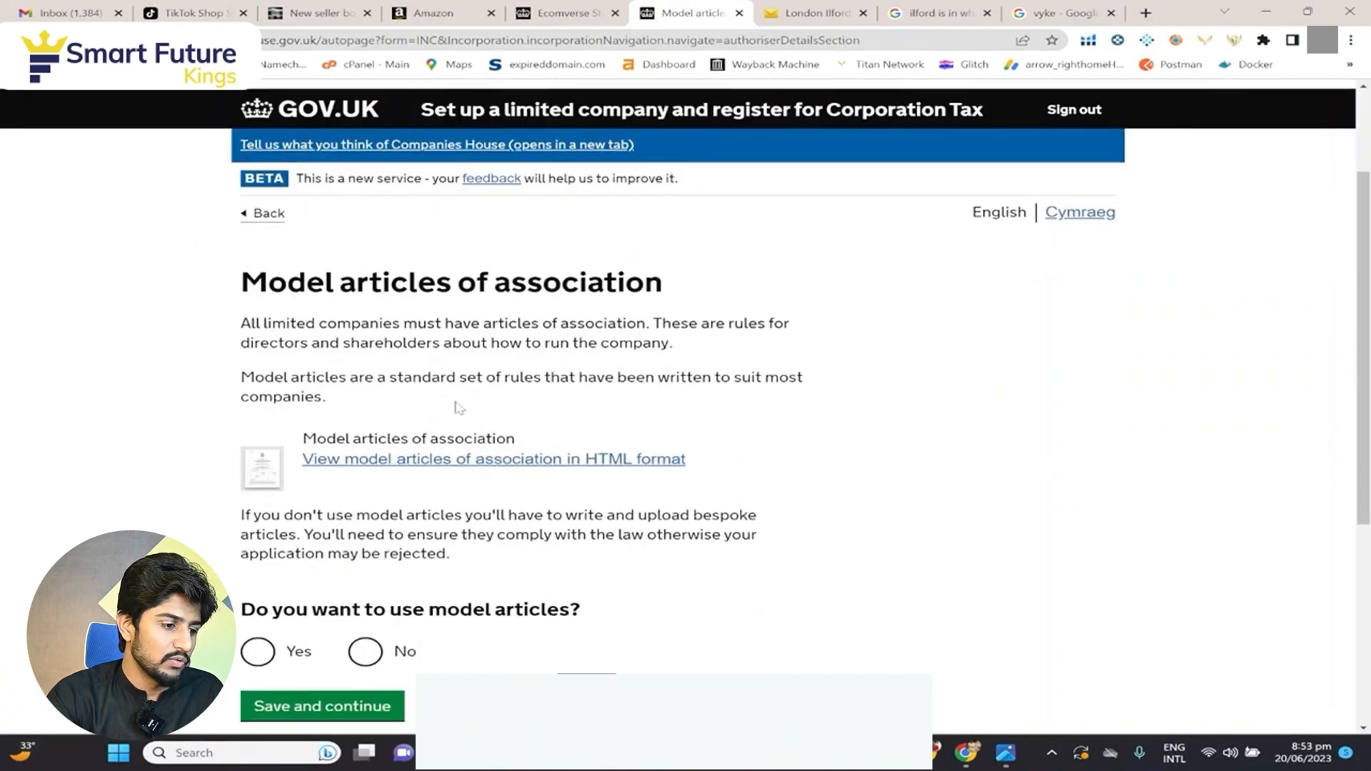
Choose the model articles of association and agree the named shareholder forms the company.
{"action": "scroll", "coordinate": [452, 403], "scroll_direction": "down", "scroll_amount": 1}
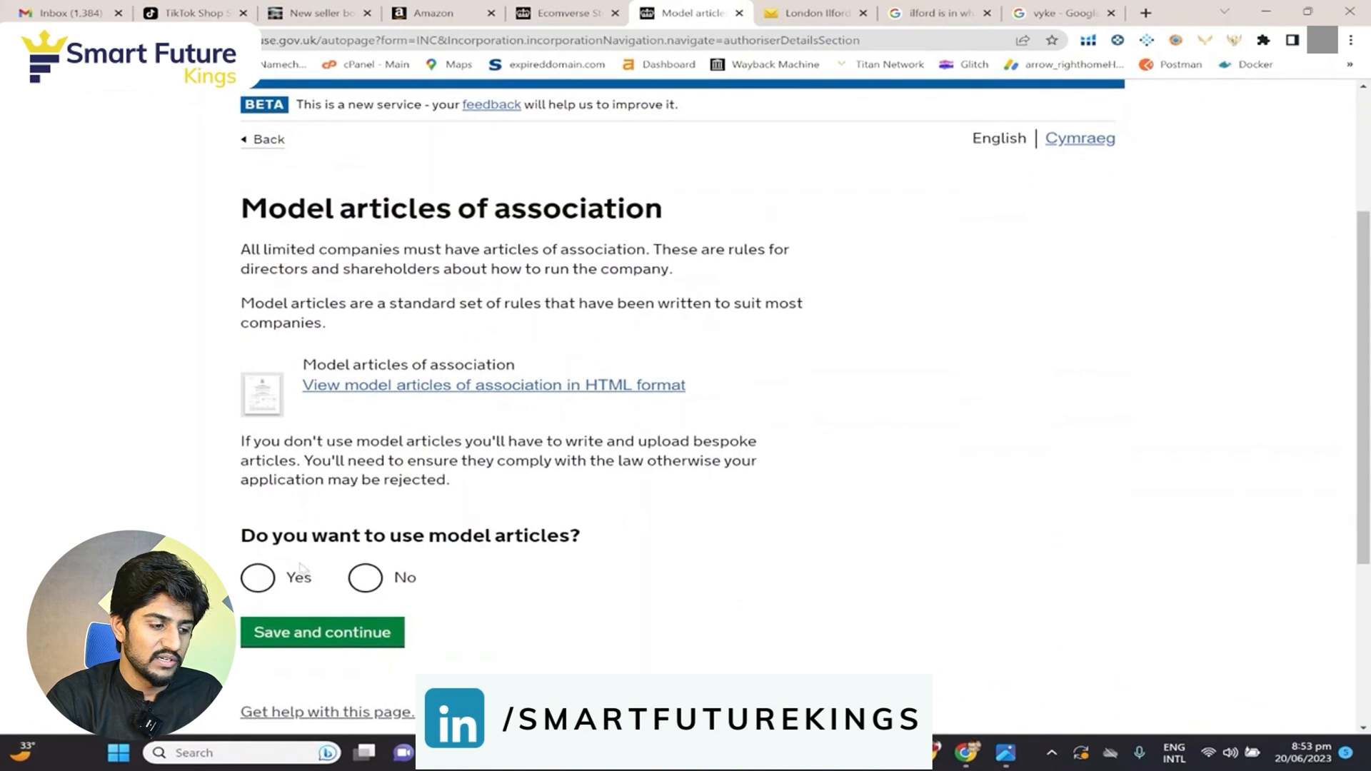
{"action": "scroll", "coordinate": [257, 579], "scroll_direction": "down", "scroll_amount": 1}
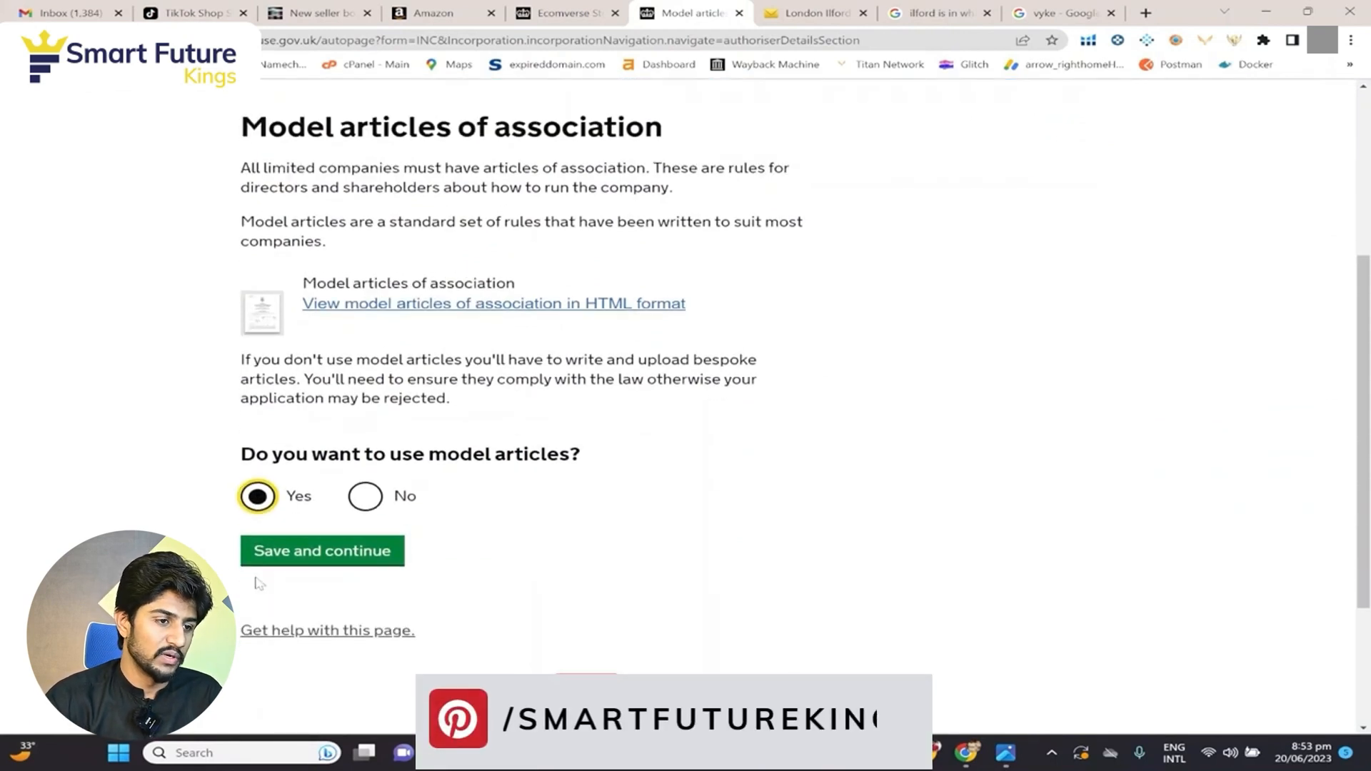
{"action": "left_click", "coordinate": [350, 552]}
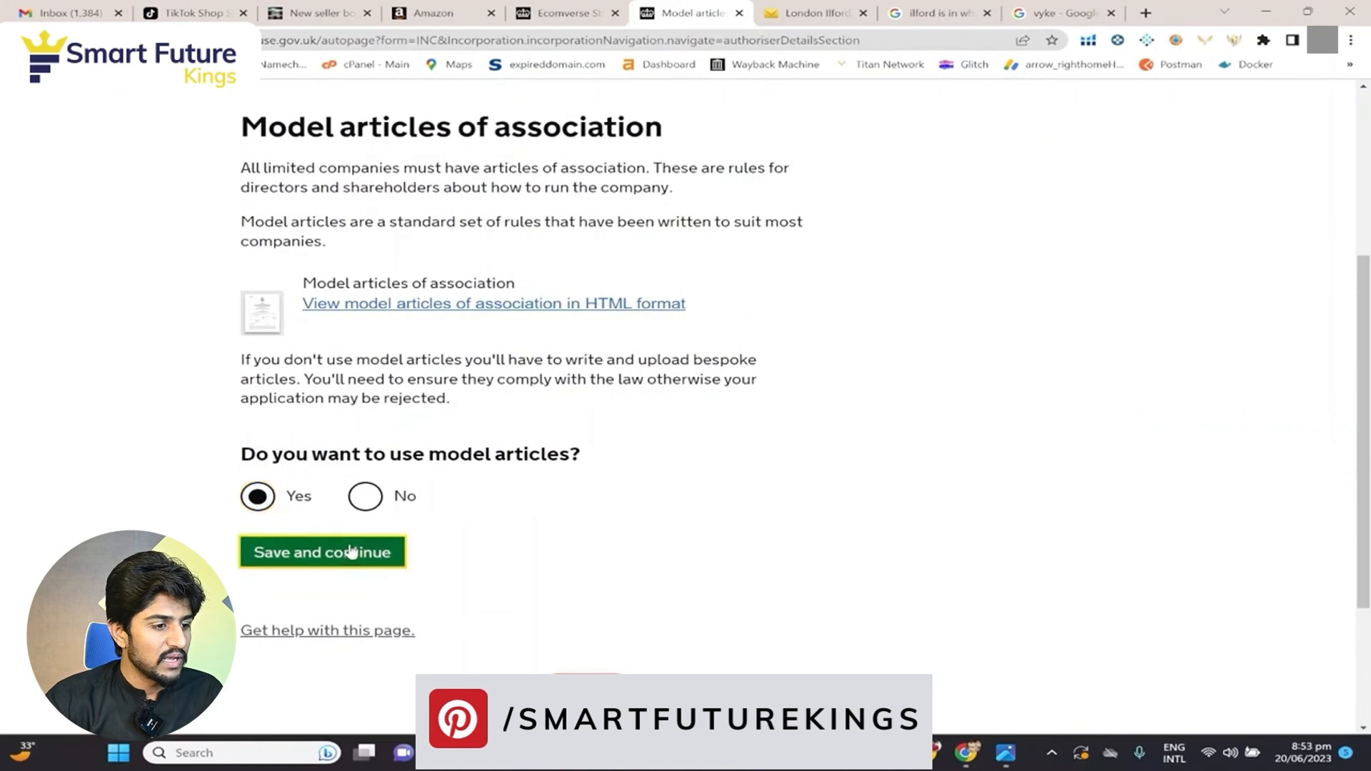
{"action": "scroll", "coordinate": [245, 483], "scroll_direction": "down", "scroll_amount": 3}
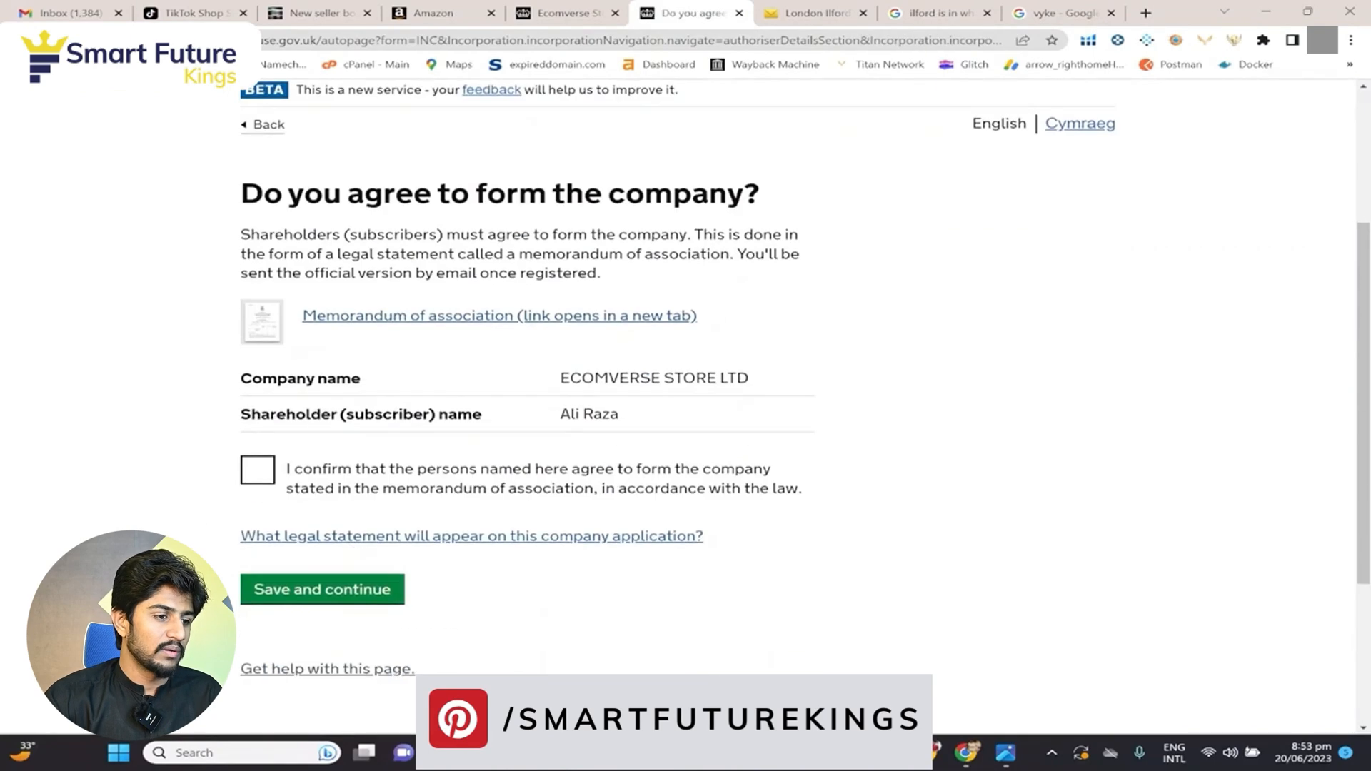
{"action": "left_click", "coordinate": [256, 473]}
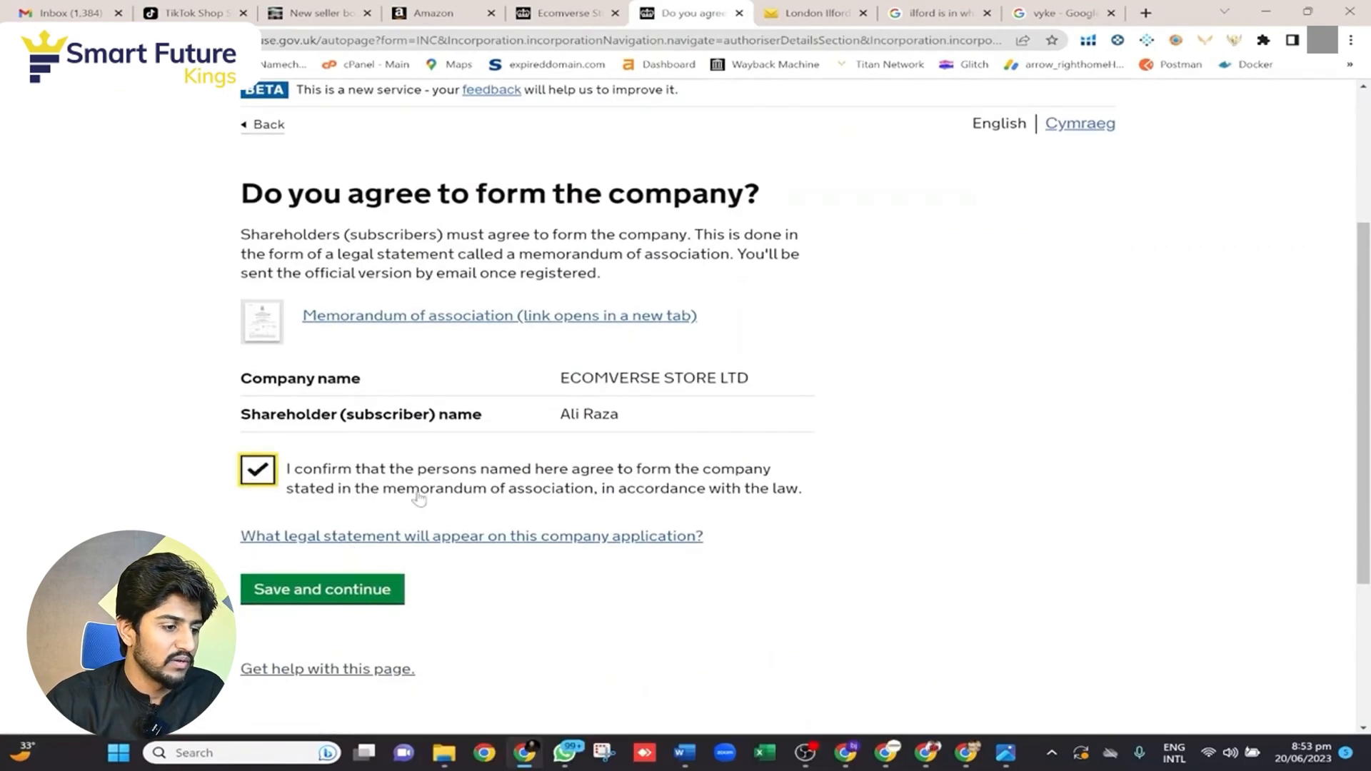
{"action": "scroll", "coordinate": [417, 496], "scroll_direction": "down", "scroll_amount": 2}
{"action": "left_click", "coordinate": [359, 486]}
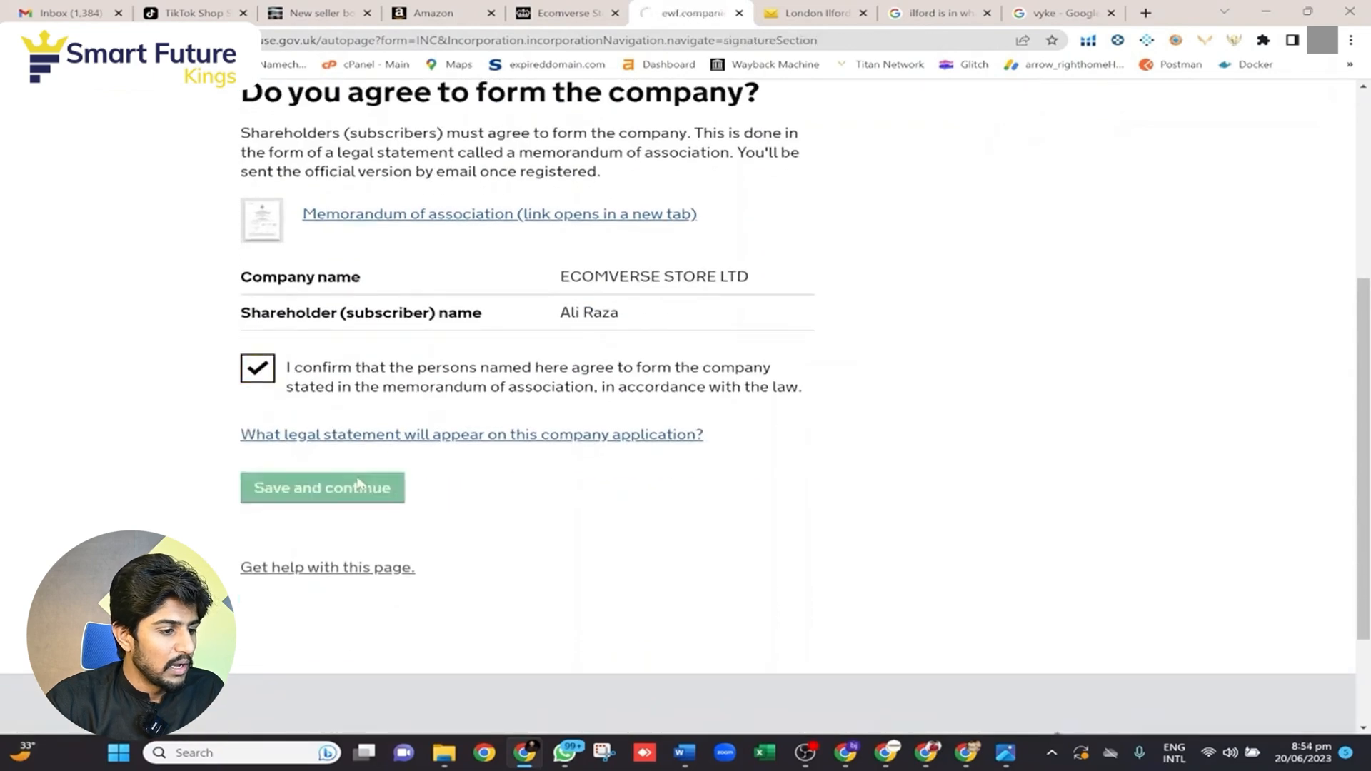
Submit the electronic signature, including town of birth as one detail.
{"action": "scroll", "coordinate": [361, 484], "scroll_direction": "down", "scroll_amount": 3}
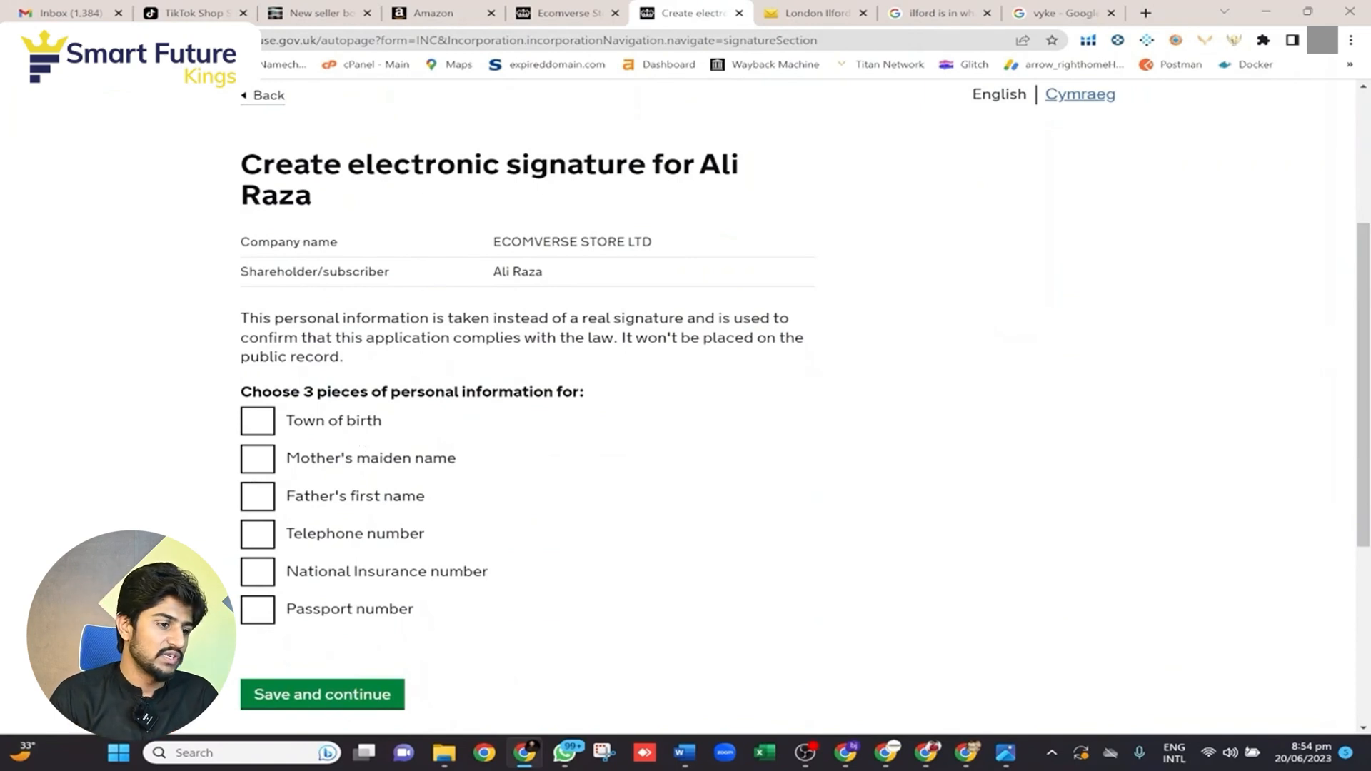
{"action": "scroll", "coordinate": [299, 238], "scroll_direction": "down", "scroll_amount": 1}
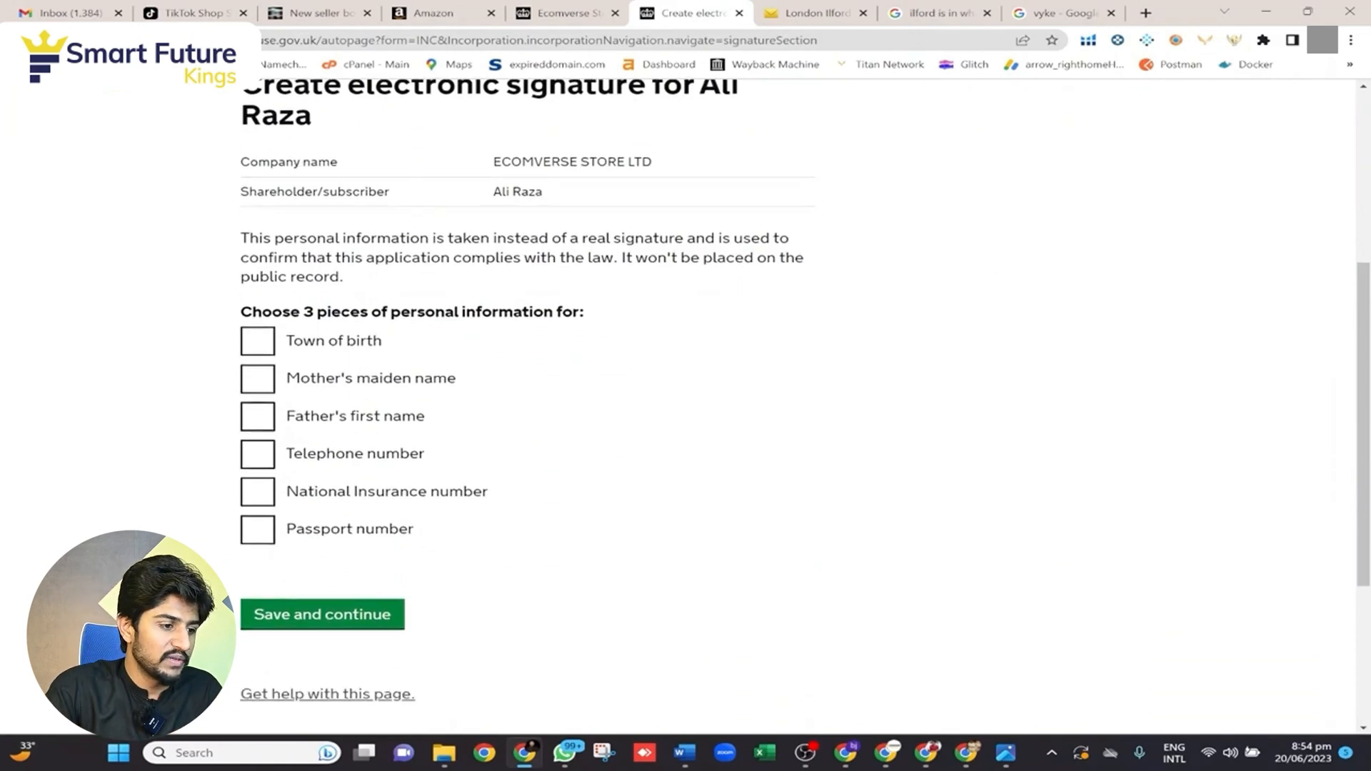
{"action": "left_click", "coordinate": [257, 352]}
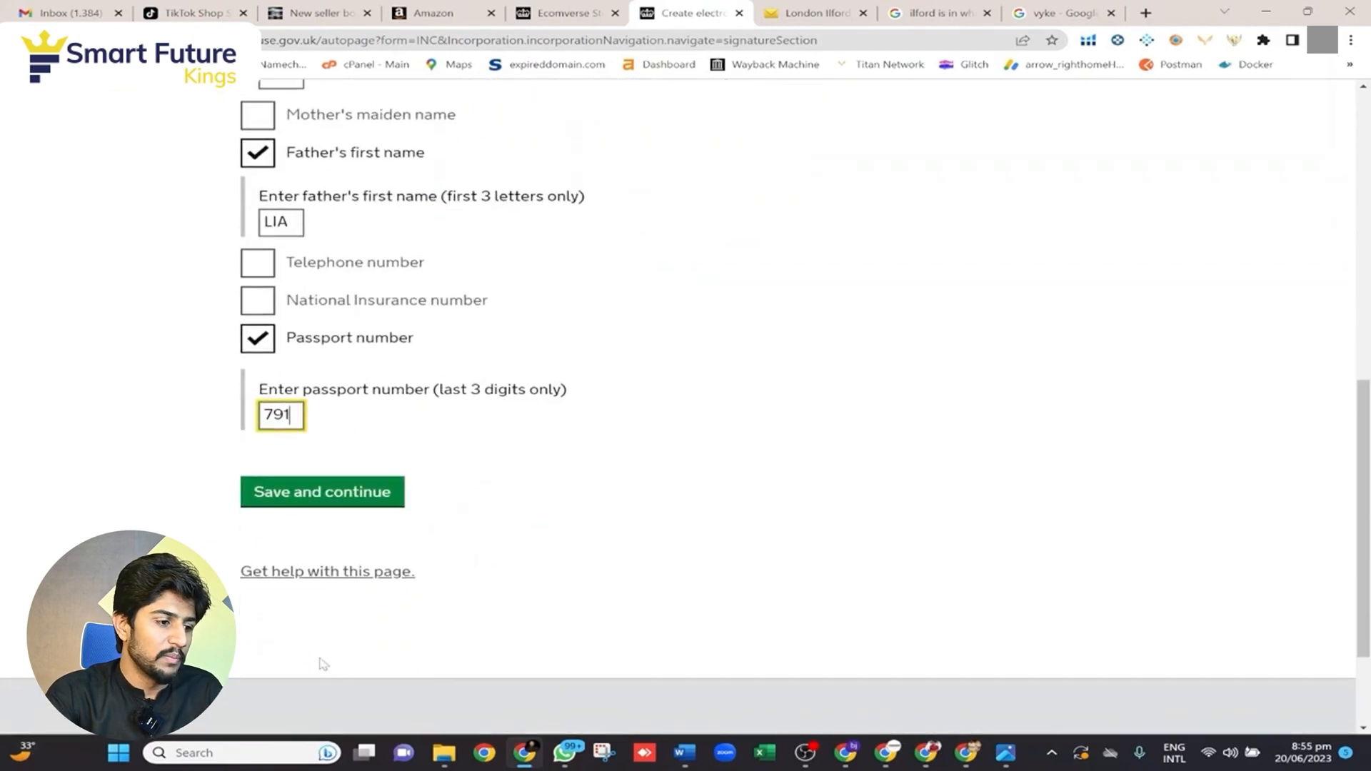
{"action": "left_click", "coordinate": [370, 485]}
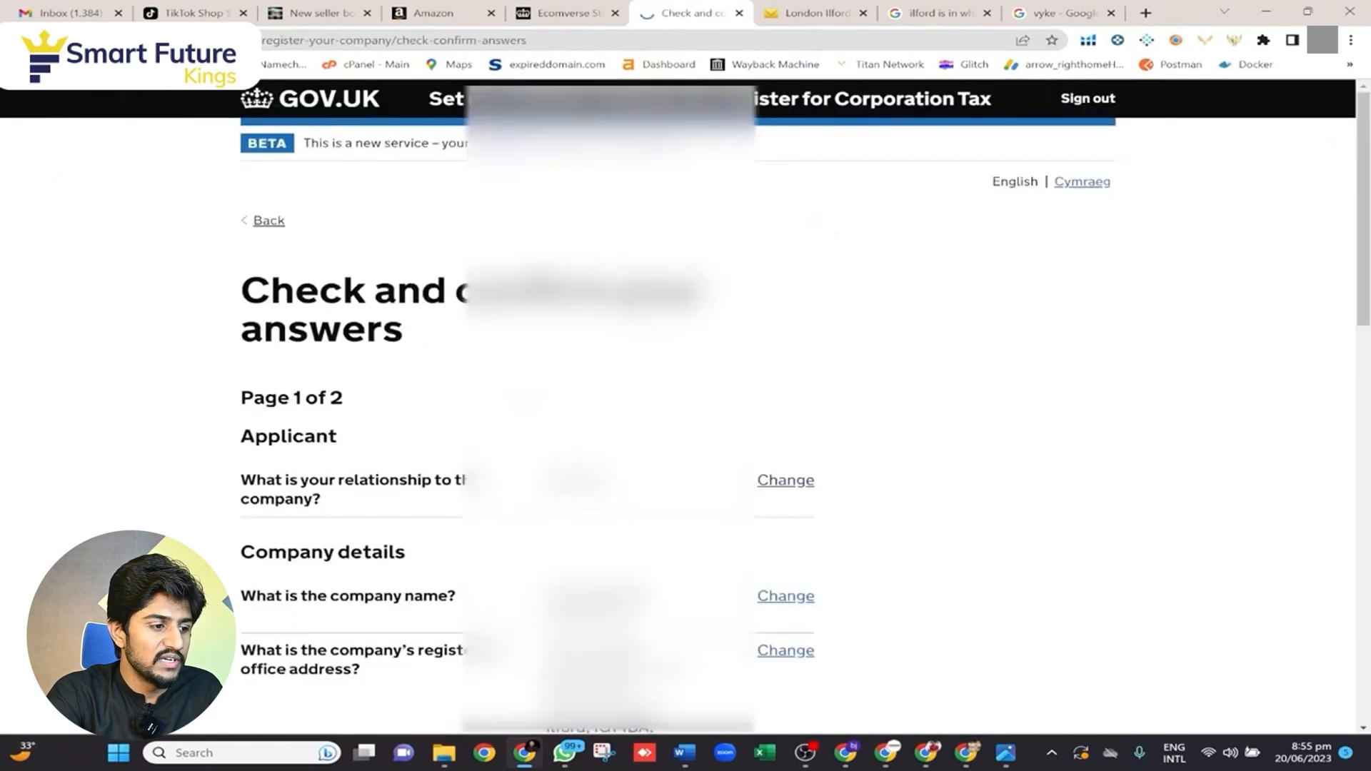
Scroll through page 1 of the answers summary, from Applicant to Company accounting.
{"action": "scroll", "coordinate": [685, 400], "scroll_direction": "down", "scroll_amount": 3}
{"action": "scroll", "coordinate": [685, 407], "scroll_direction": "up", "scroll_amount": 3}
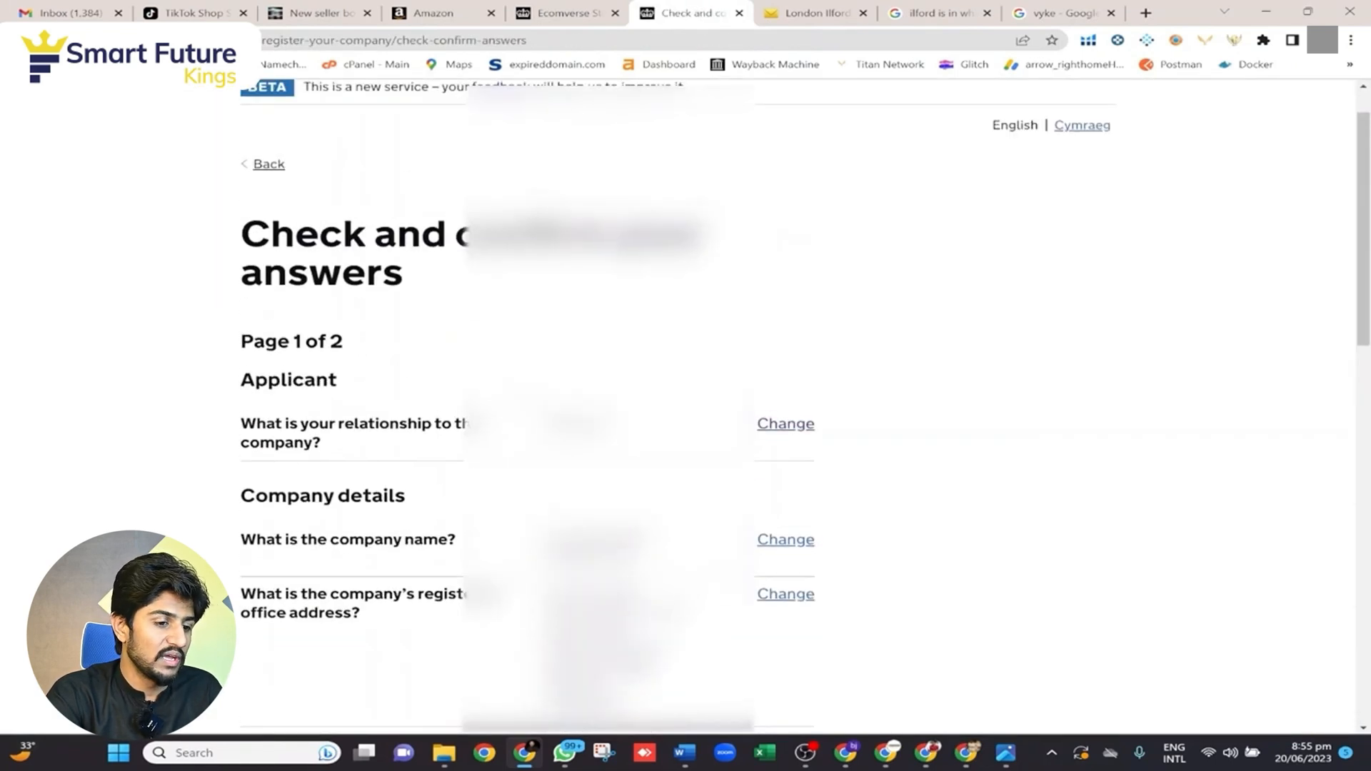
{"action": "scroll", "coordinate": [686, 400], "scroll_direction": "down", "scroll_amount": 8}
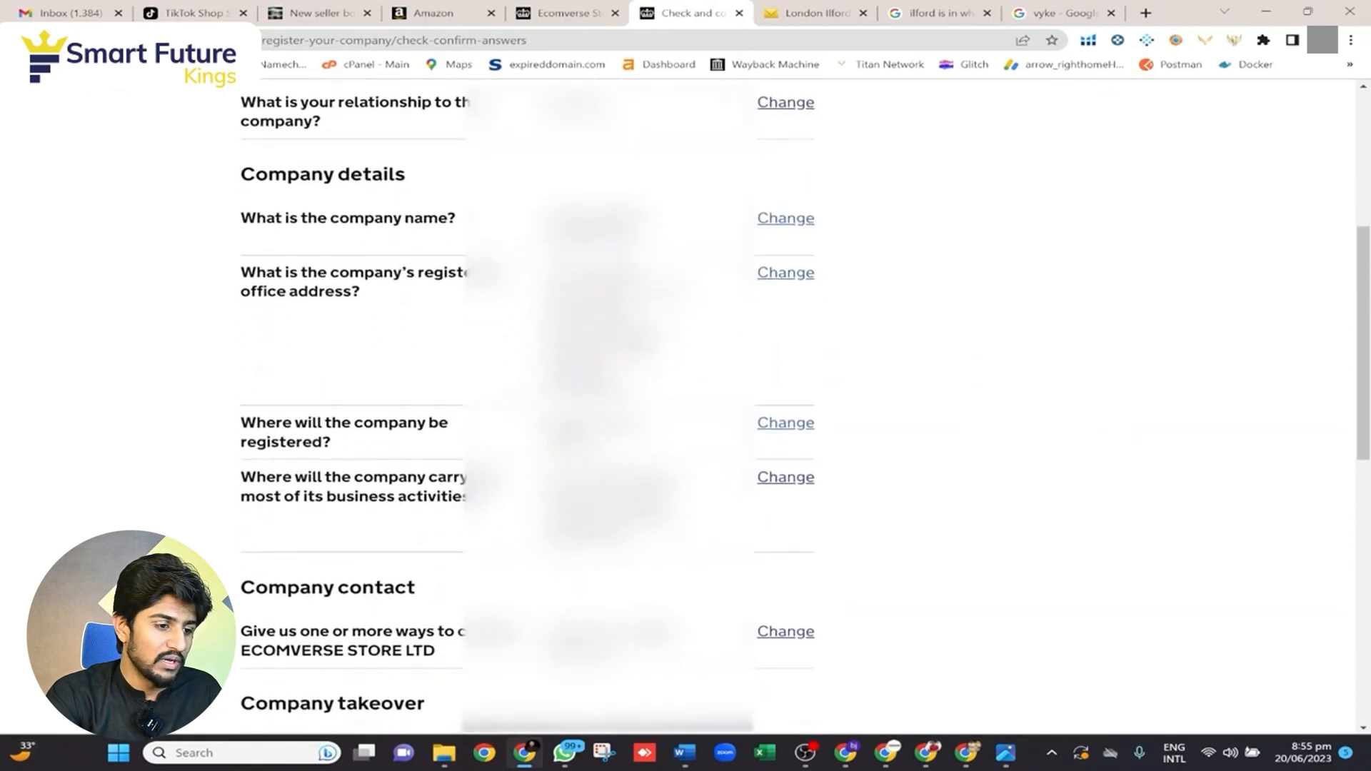
{"action": "scroll", "coordinate": [686, 400], "scroll_direction": "down", "scroll_amount": 3}
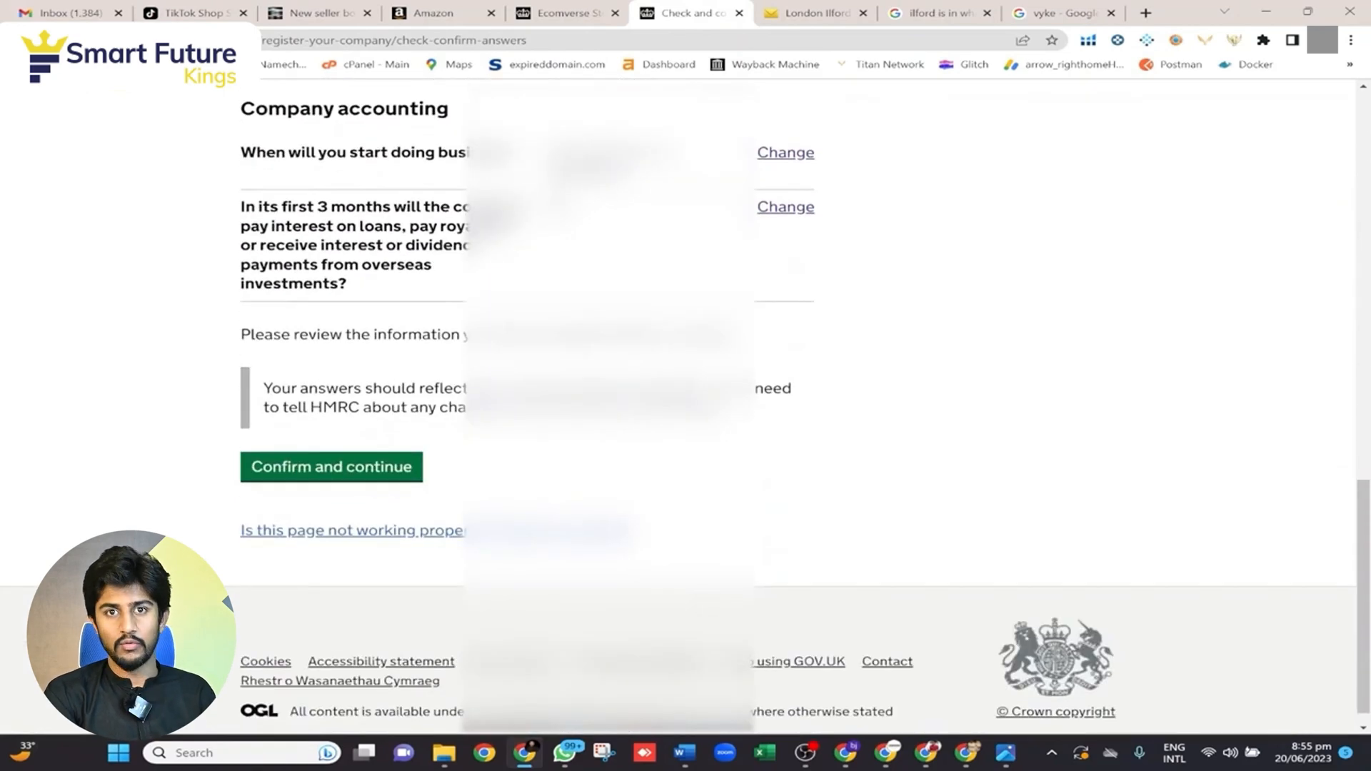
{"action": "scroll", "coordinate": [685, 400], "scroll_direction": "up", "scroll_amount": 7}
{"action": "scroll", "coordinate": [685, 400], "scroll_direction": "up", "scroll_amount": 2}
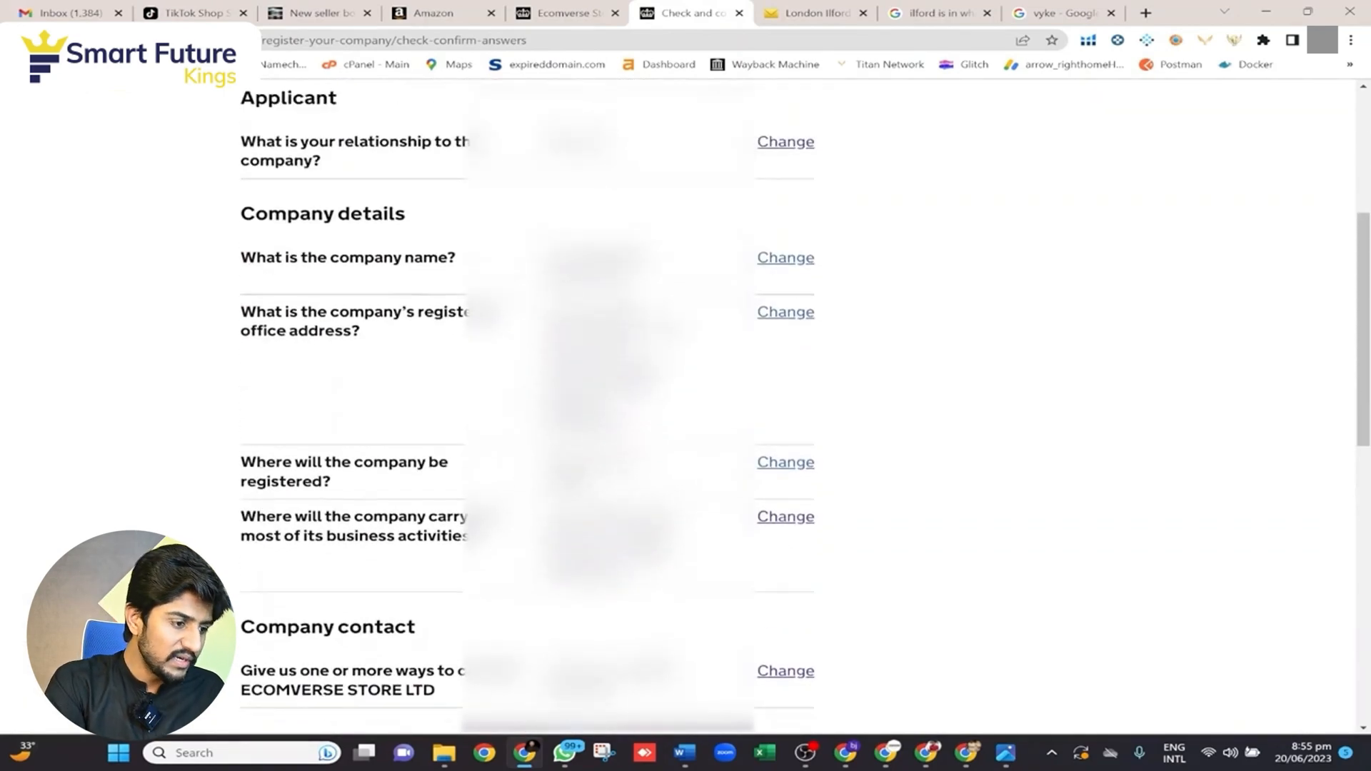
{"action": "scroll", "coordinate": [352, 468], "scroll_direction": "down", "scroll_amount": 10}
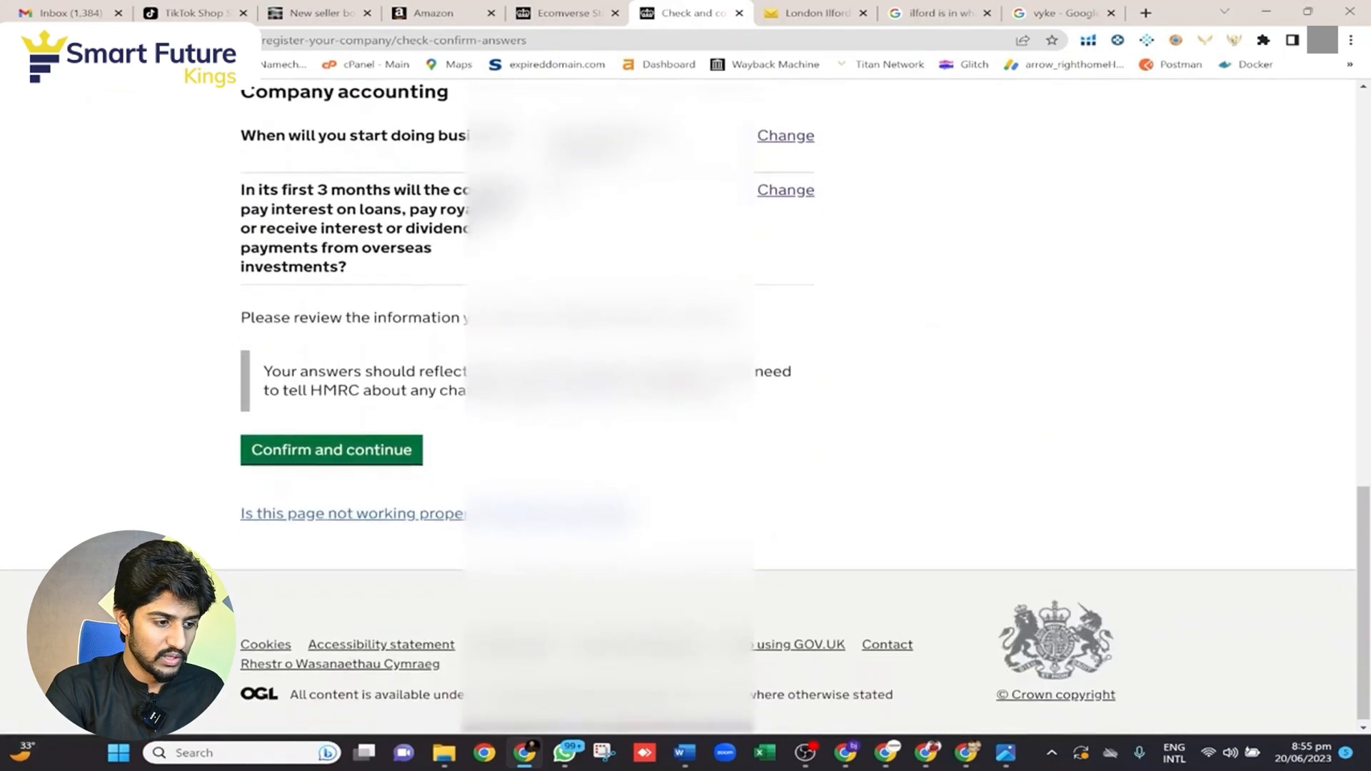
Confirm the first answers page, tick the 'I understand' declaration and send the application.
{"action": "left_click", "coordinate": [352, 466]}
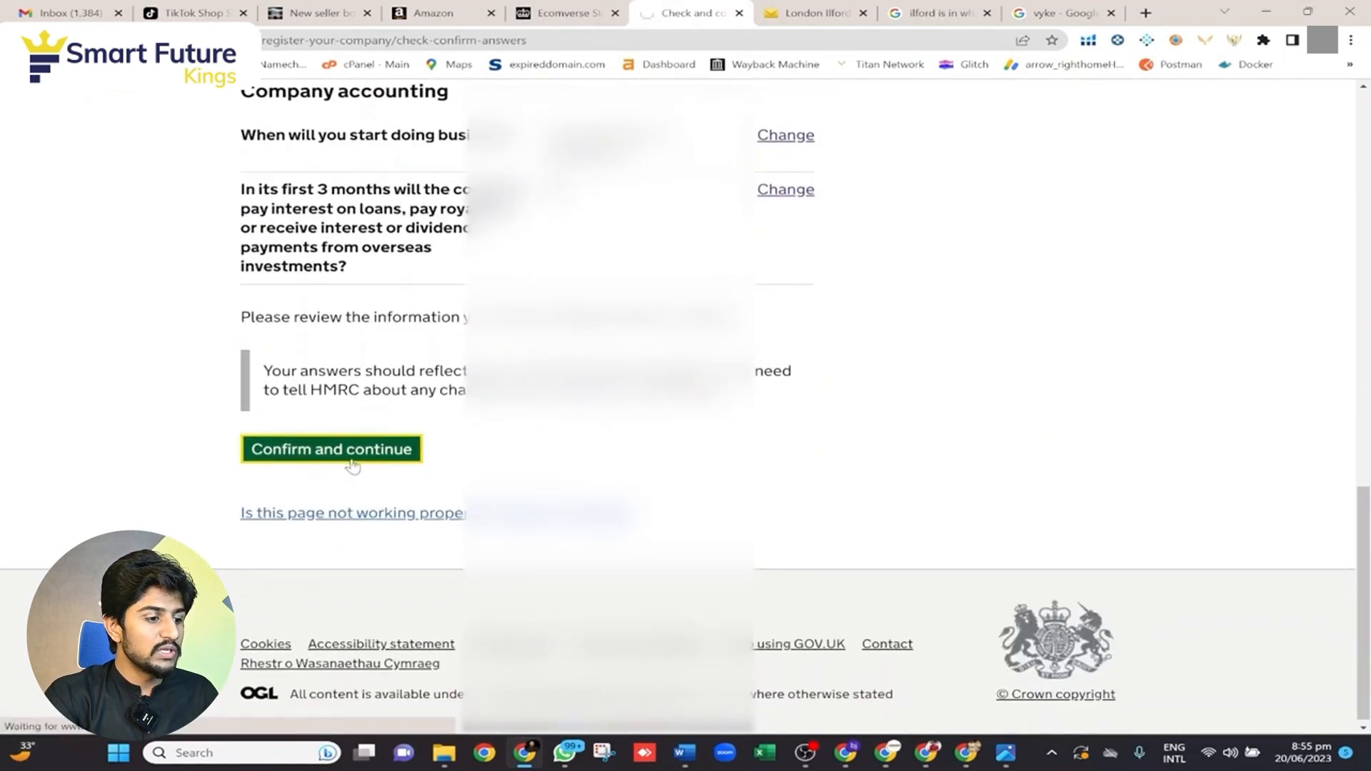
{"action": "scroll", "coordinate": [353, 466], "scroll_direction": "down", "scroll_amount": 5}
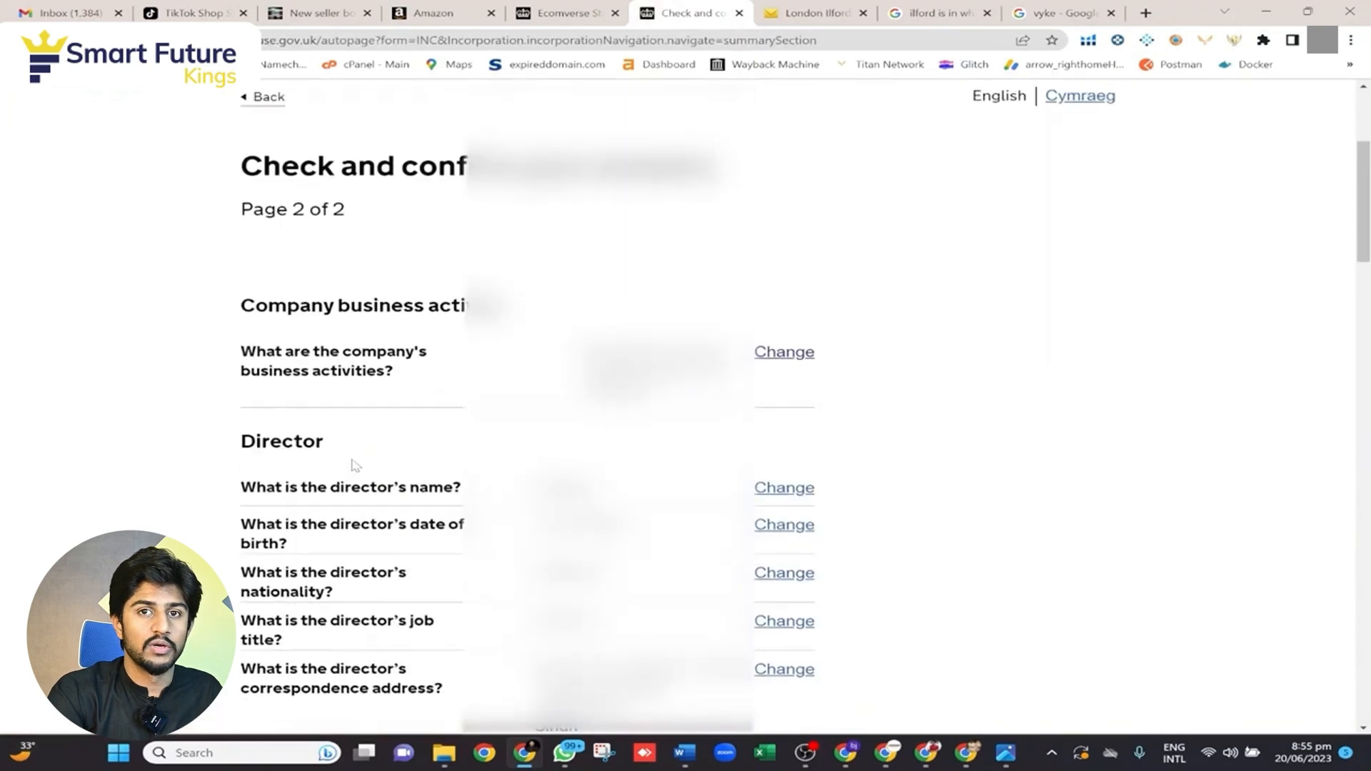
{"action": "scroll", "coordinate": [352, 460], "scroll_direction": "down", "scroll_amount": 1}
{"action": "scroll", "coordinate": [352, 460], "scroll_direction": "up", "scroll_amount": 1}
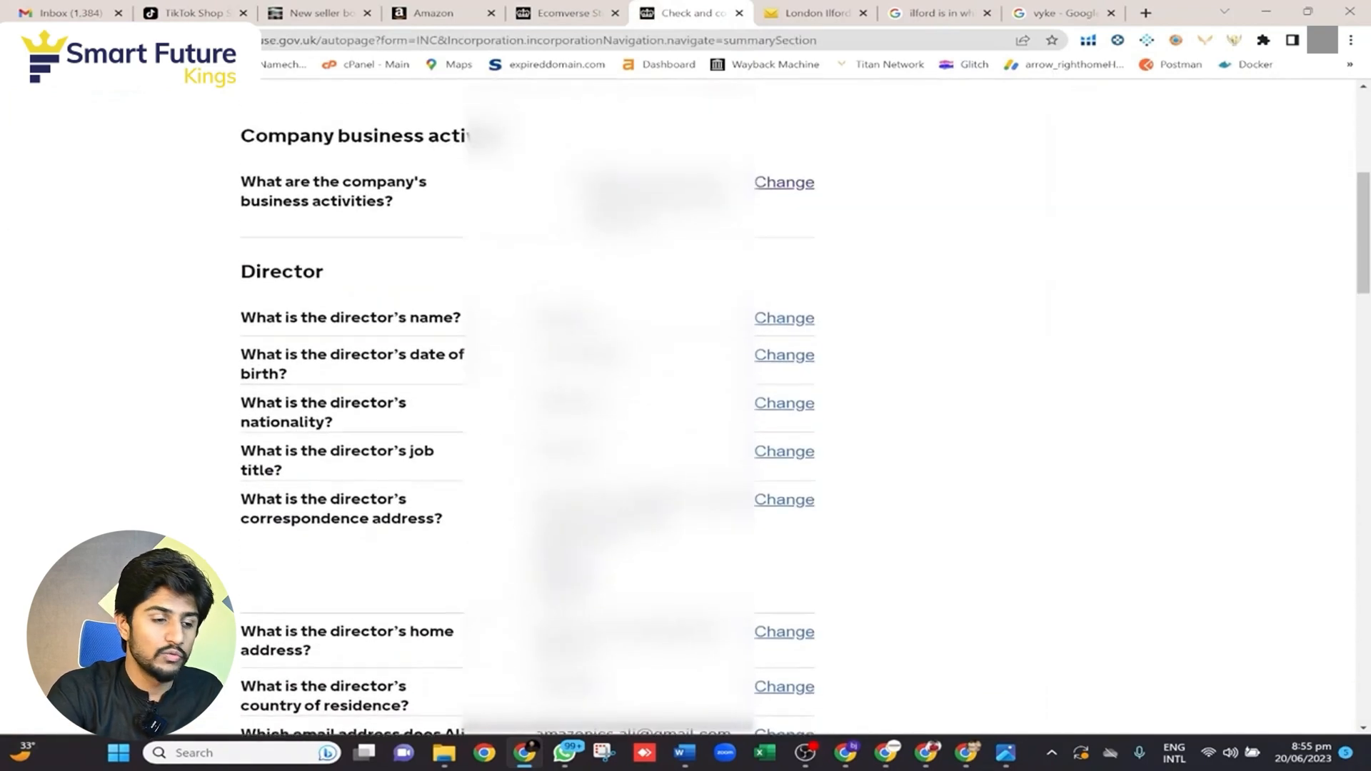
{"action": "scroll", "coordinate": [529, 407], "scroll_direction": "down", "scroll_amount": 5}
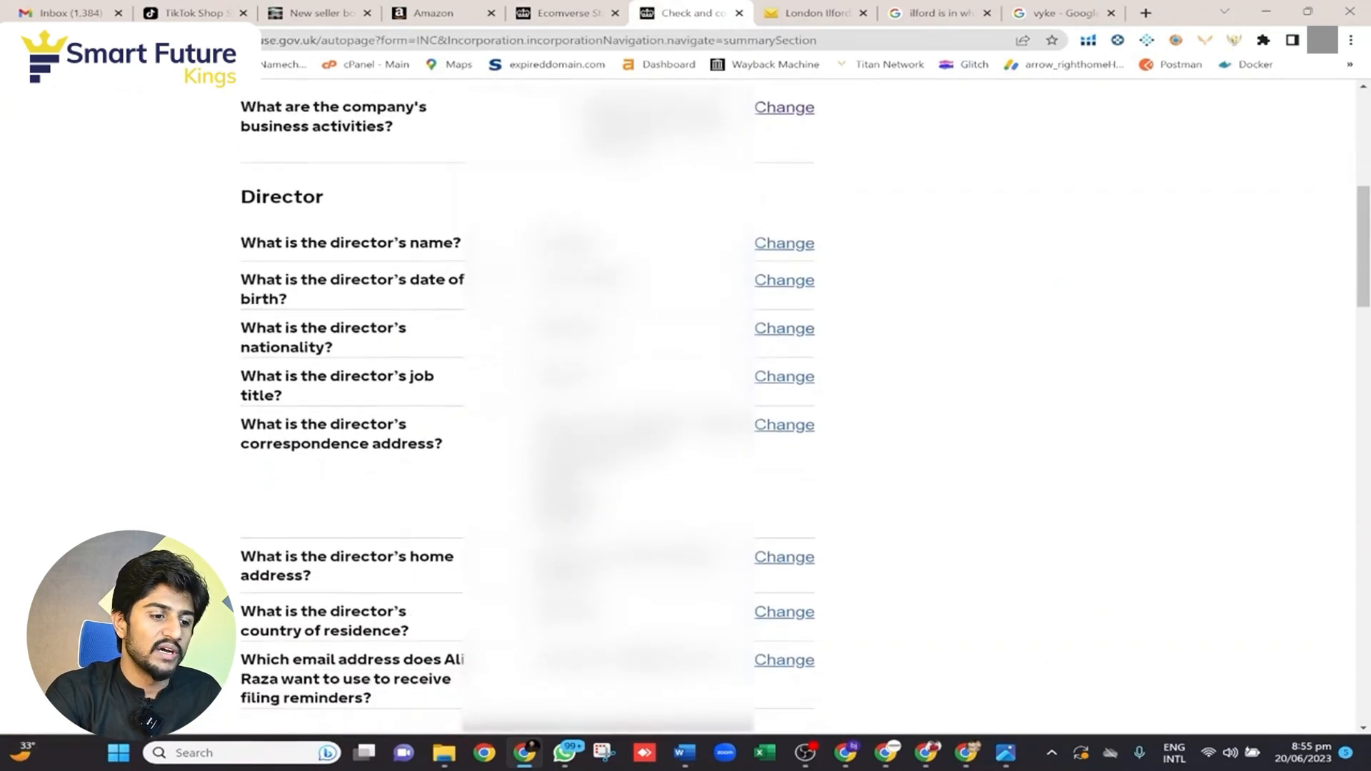
{"action": "scroll", "coordinate": [528, 407], "scroll_direction": "down", "scroll_amount": 9}
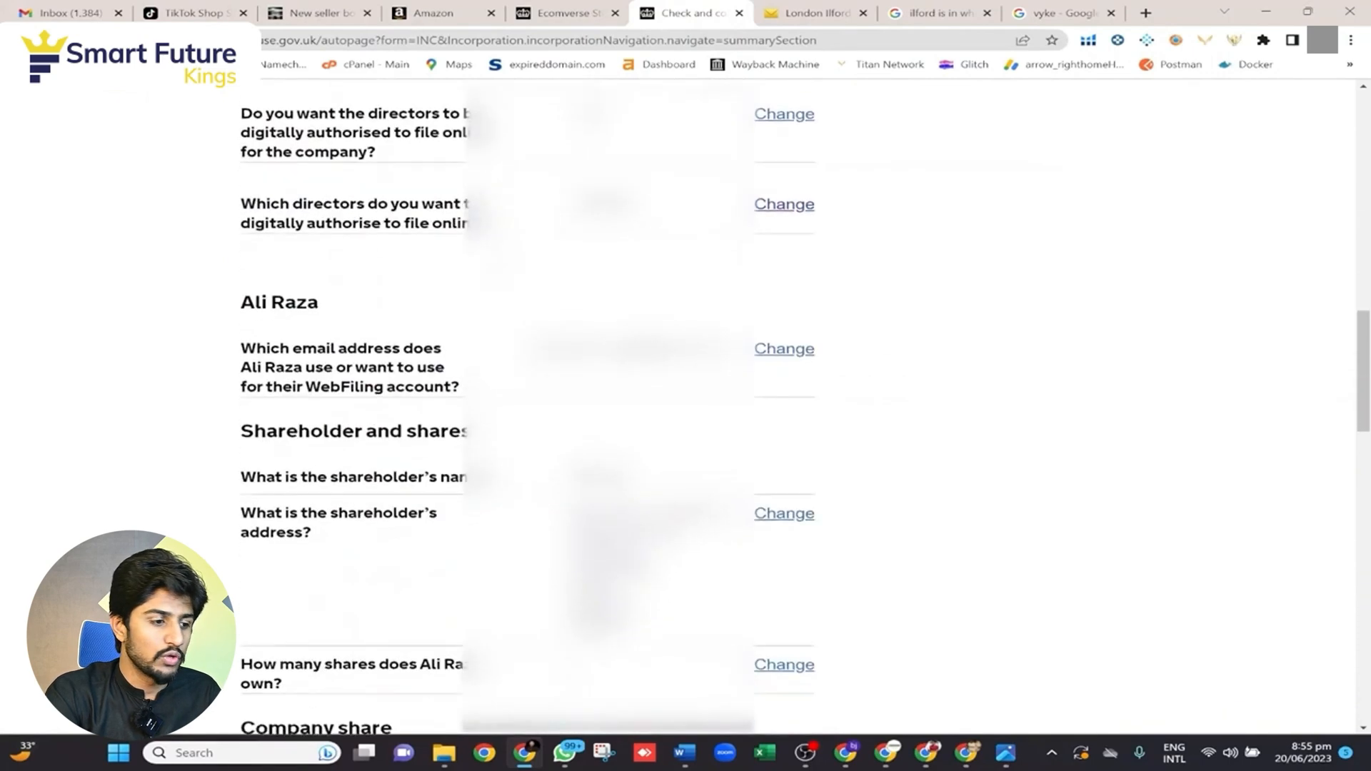
{"action": "scroll", "coordinate": [105, 414], "scroll_direction": "down", "scroll_amount": 10}
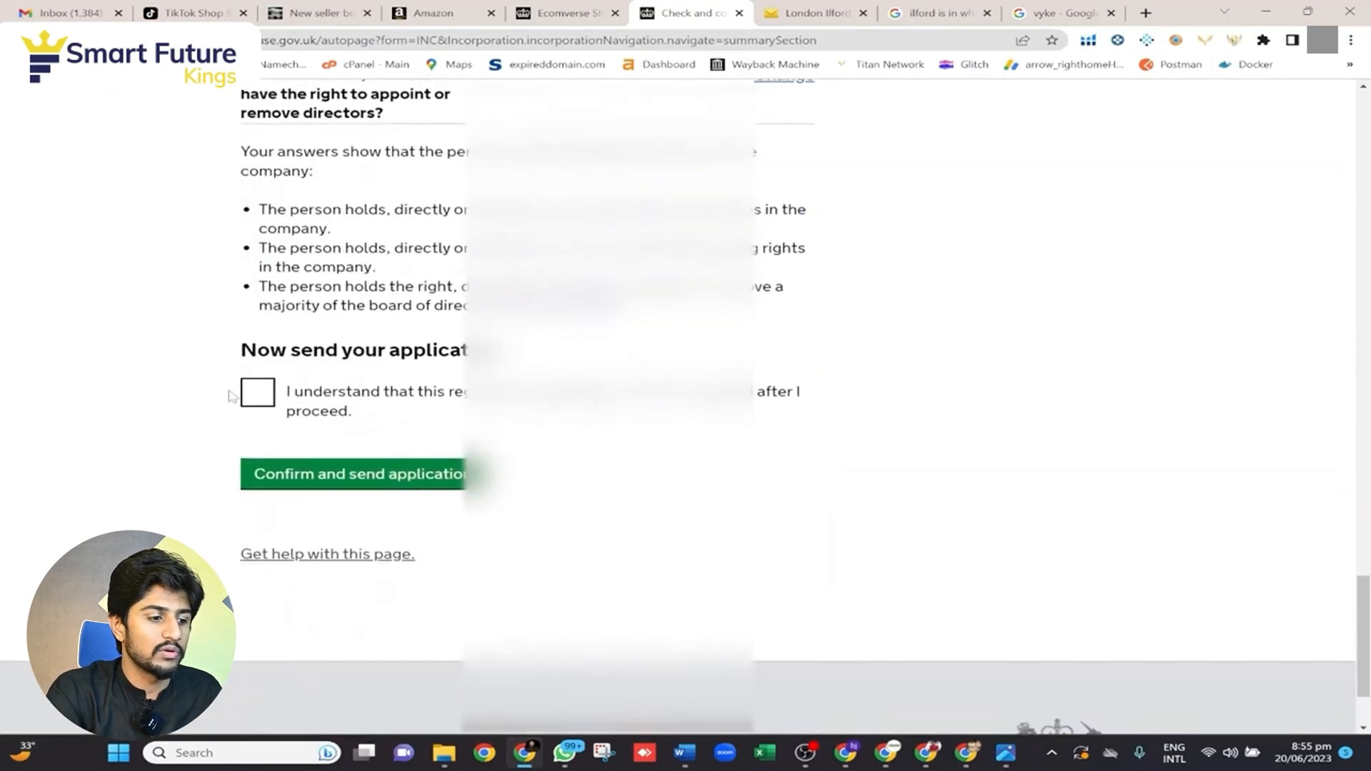
{"action": "left_click", "coordinate": [266, 392]}
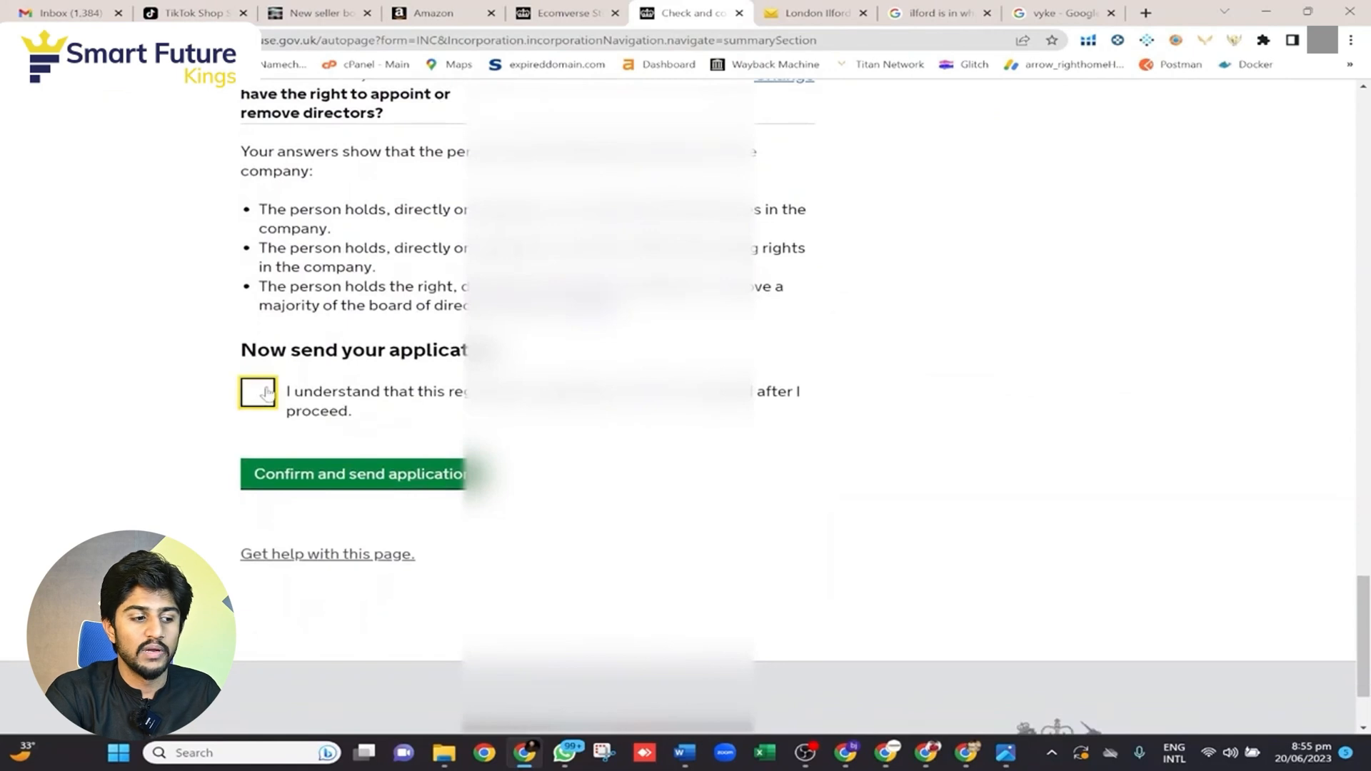
{"action": "left_click", "coordinate": [383, 477]}
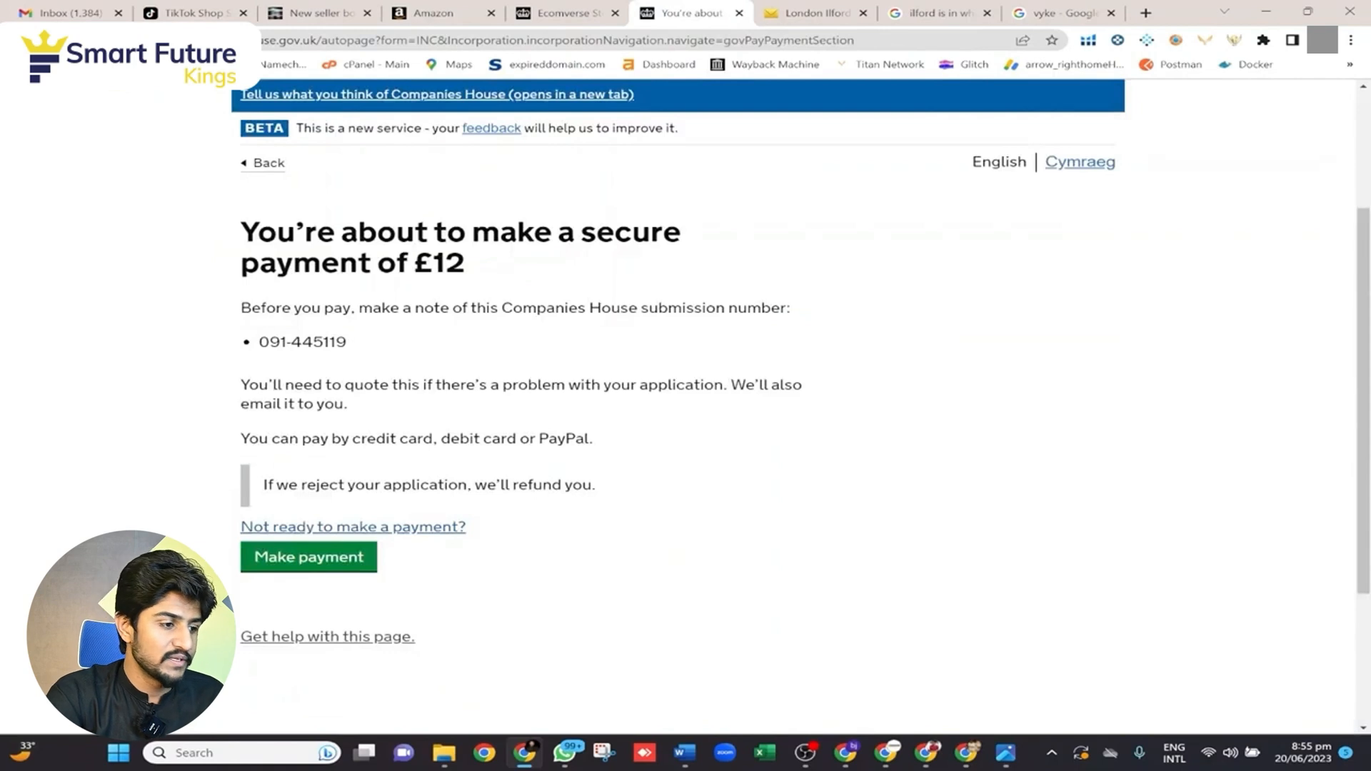
Snip a screenshot of the £12 payment notice, then proceed to make the payment.
{"action": "left_click_drag", "start_coordinate": [468, 266], "coordinate": [413, 265]}
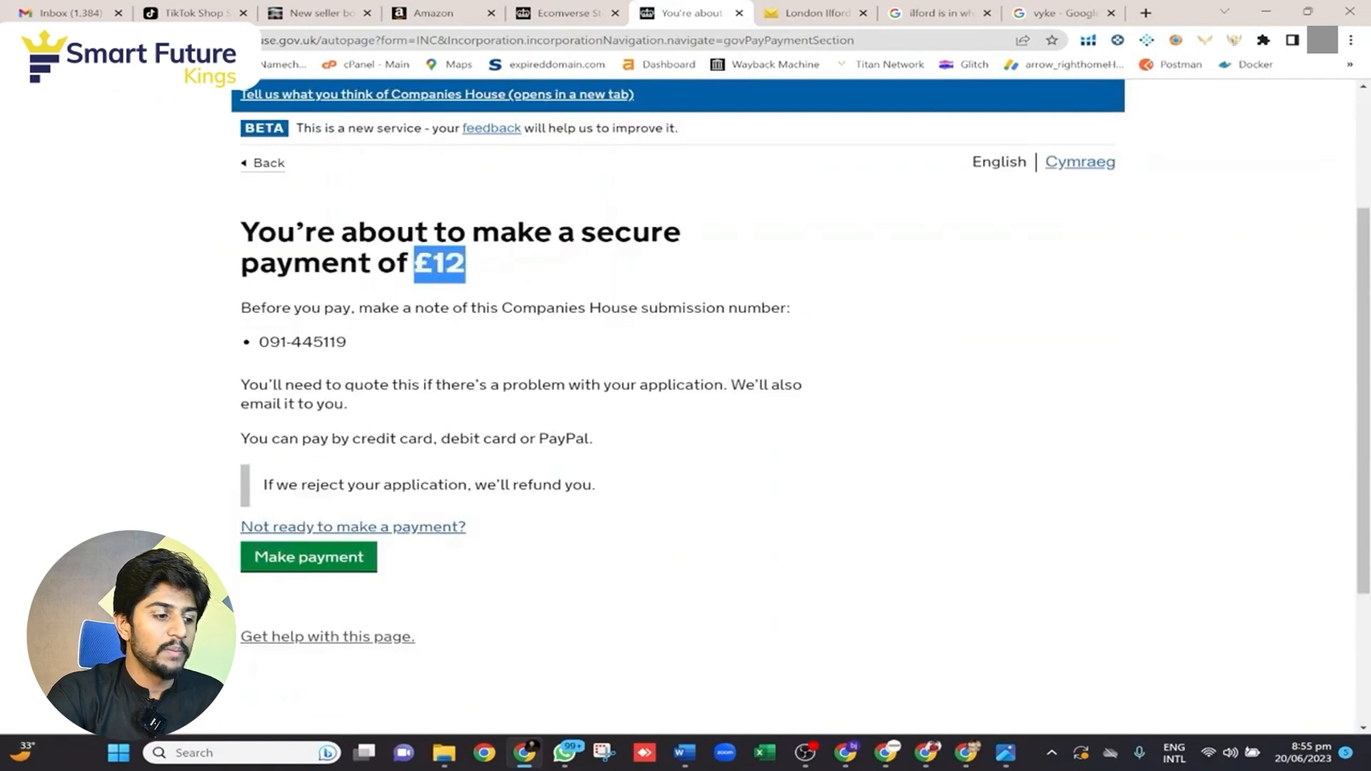
{"action": "left_click", "coordinate": [441, 371]}
{"action": "scroll", "coordinate": [471, 472], "scroll_direction": "up", "scroll_amount": 1}
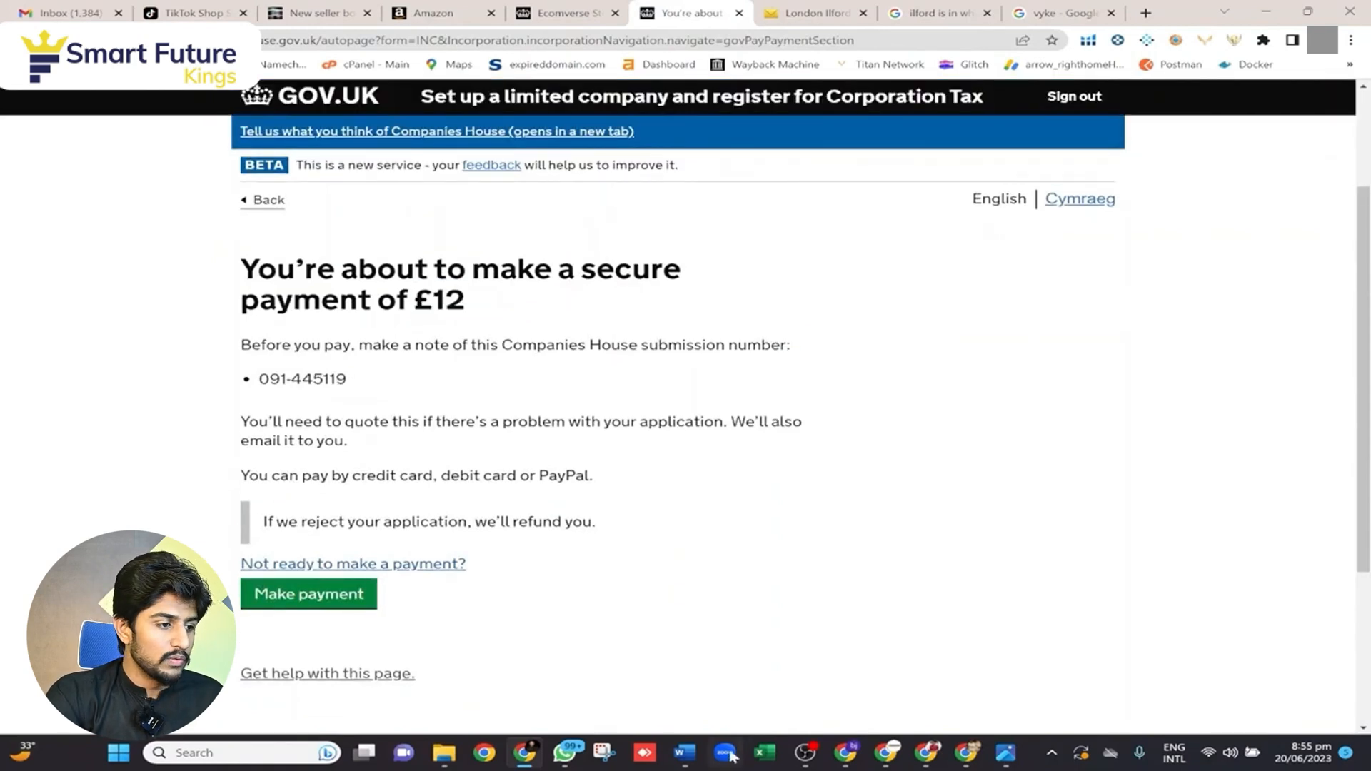
{"action": "left_click", "coordinate": [604, 753]}
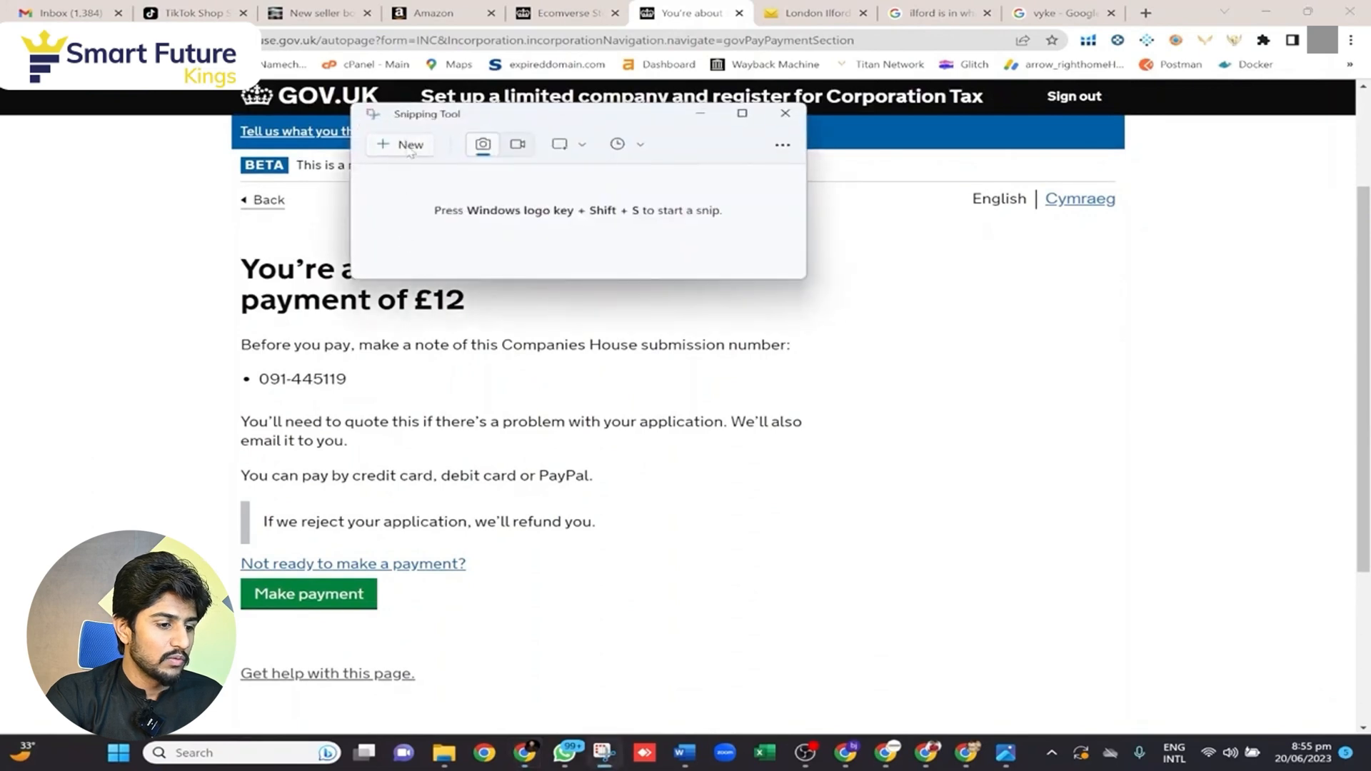
{"action": "left_click", "coordinate": [410, 148]}
{"action": "left_click_drag", "start_coordinate": [143, 223], "coordinate": [866, 652]}
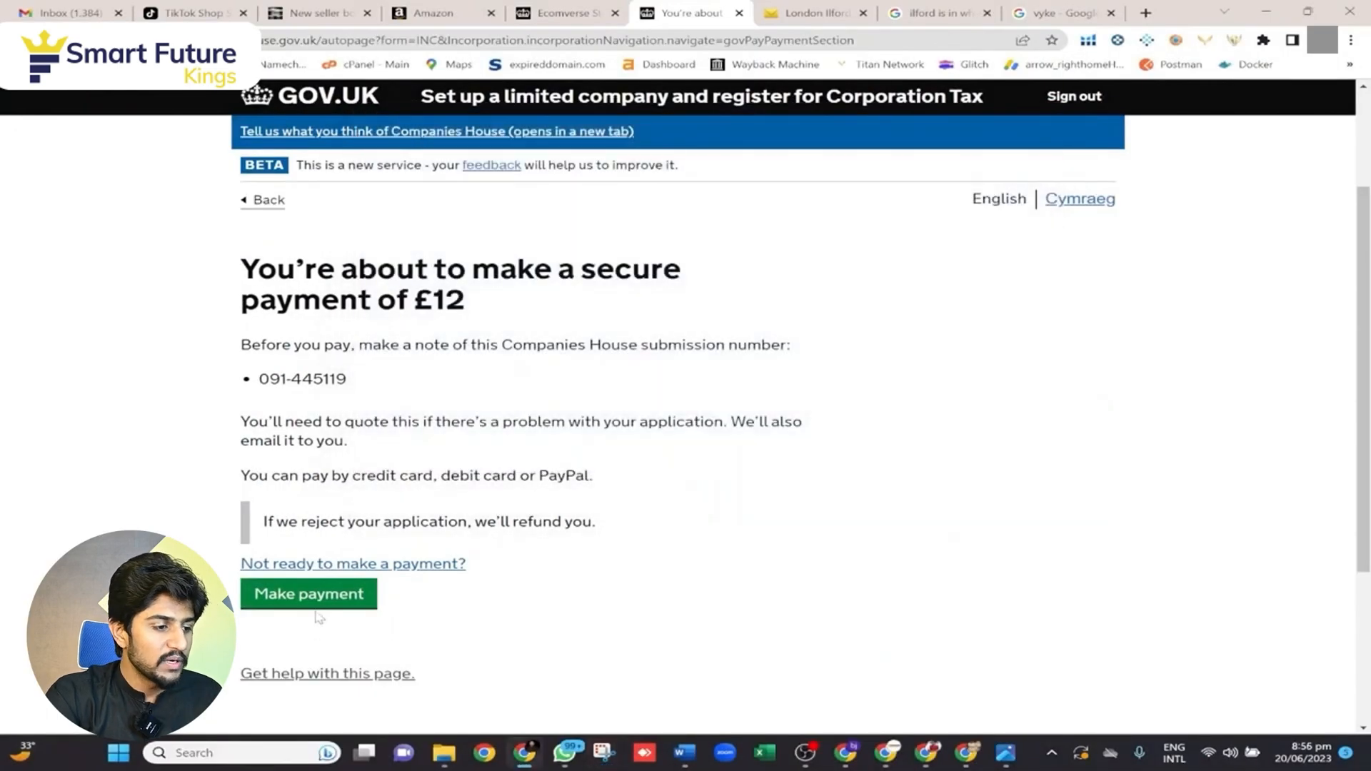
{"action": "left_click", "coordinate": [323, 594]}
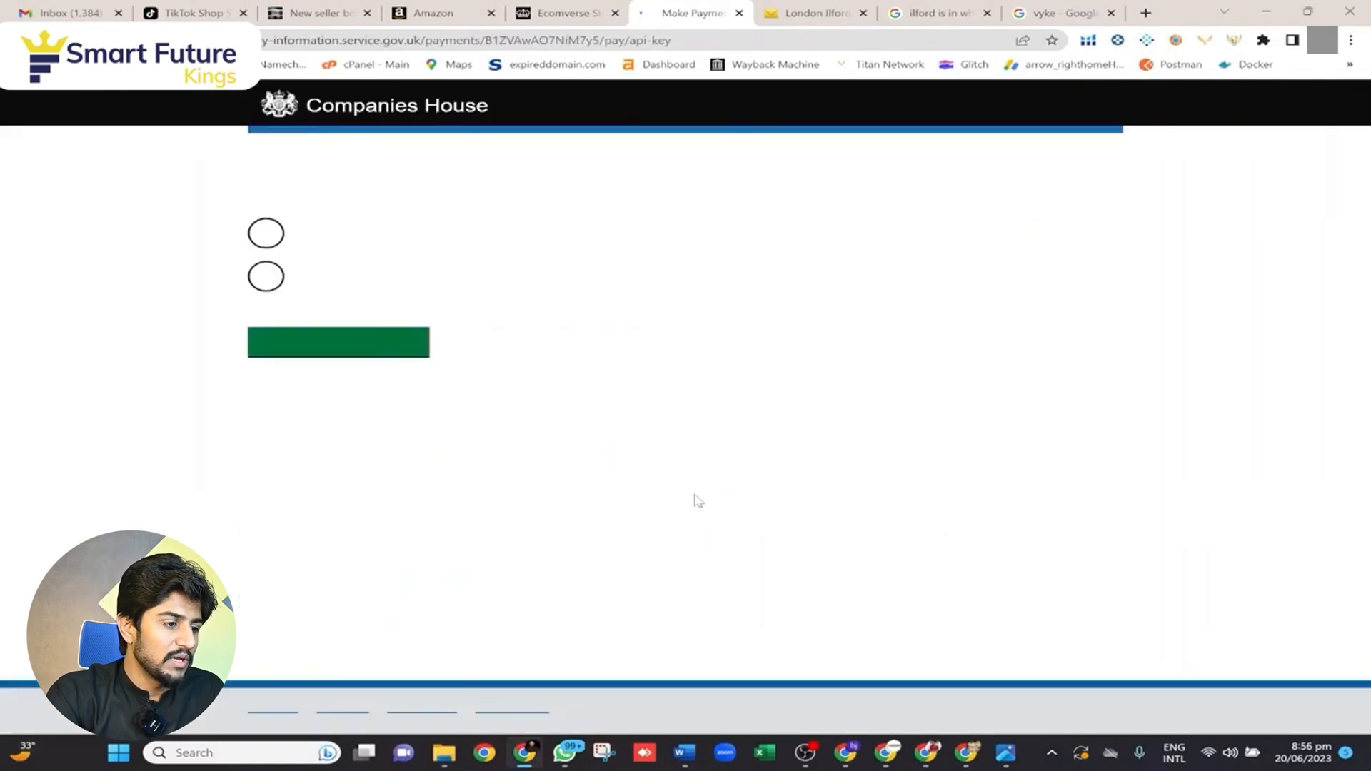
Pay the £12.00 fee by credit or debit card, declining to save the address, and start a snip.
{"action": "left_click", "coordinate": [289, 242]}
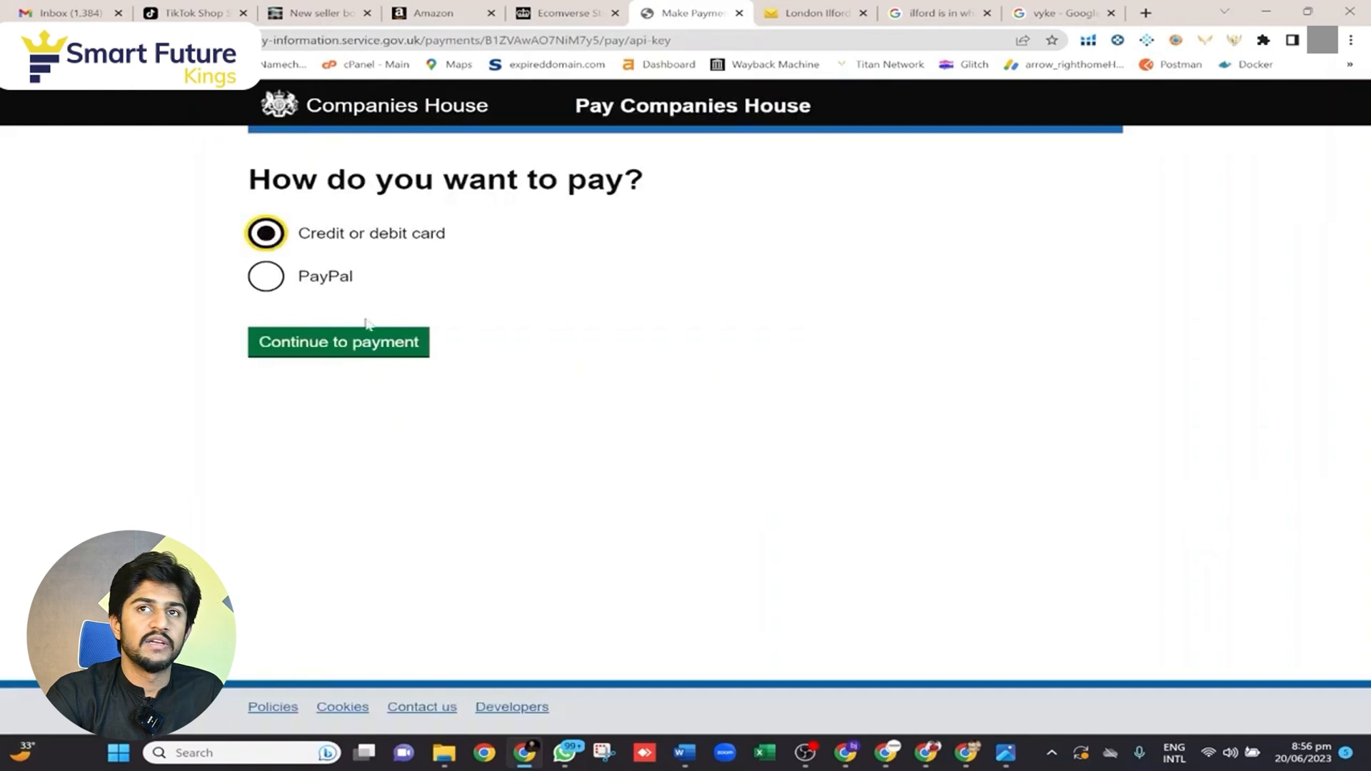
{"action": "left_click", "coordinate": [363, 342]}
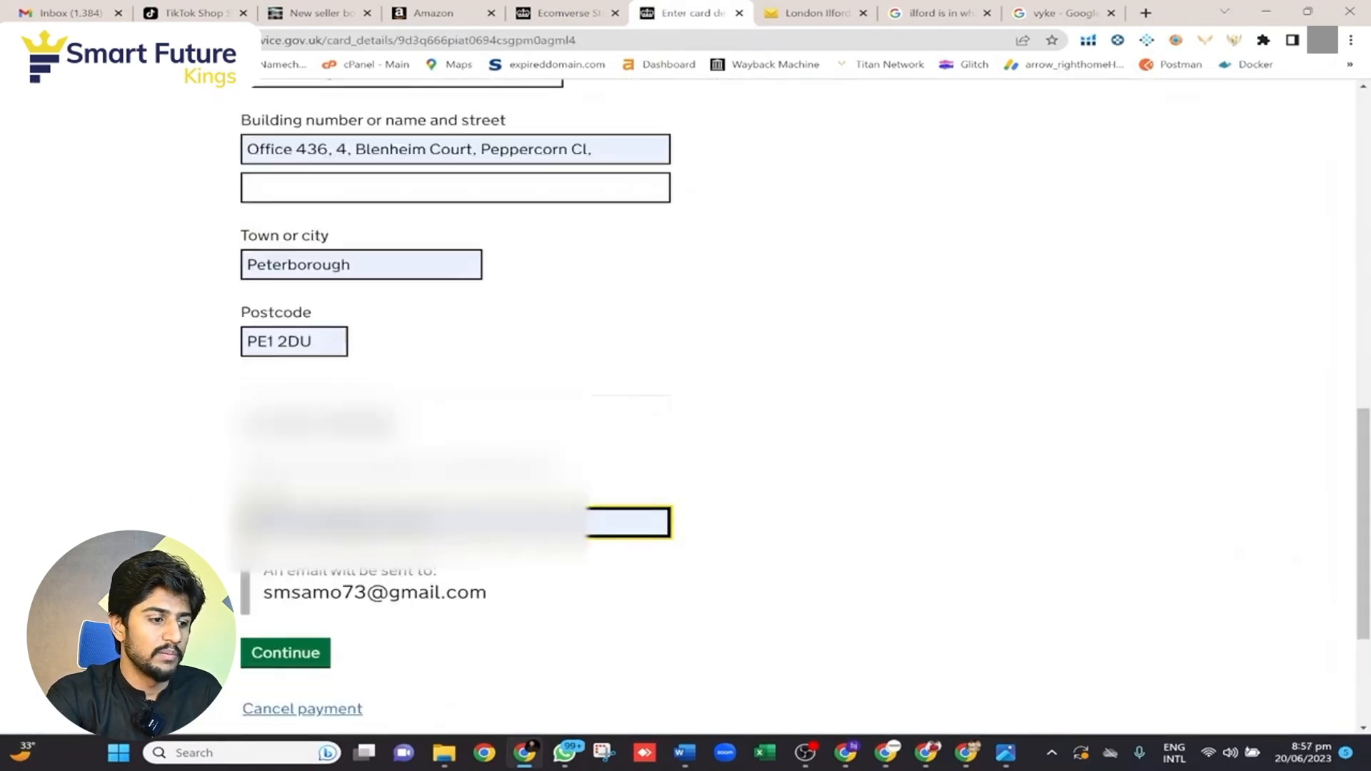
{"action": "scroll", "coordinate": [292, 577], "scroll_direction": "down", "scroll_amount": 1}
{"action": "left_click", "coordinate": [293, 577]}
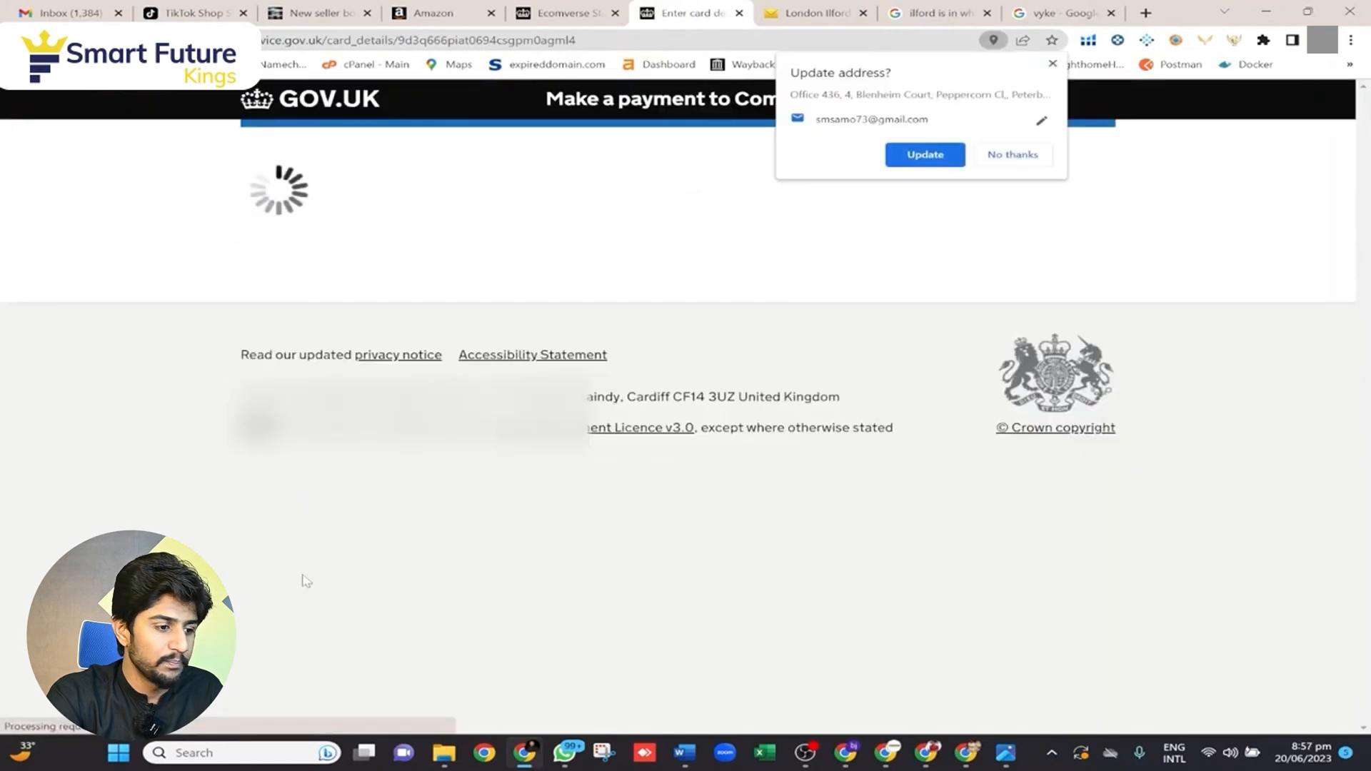
{"action": "left_click", "coordinate": [1013, 155]}
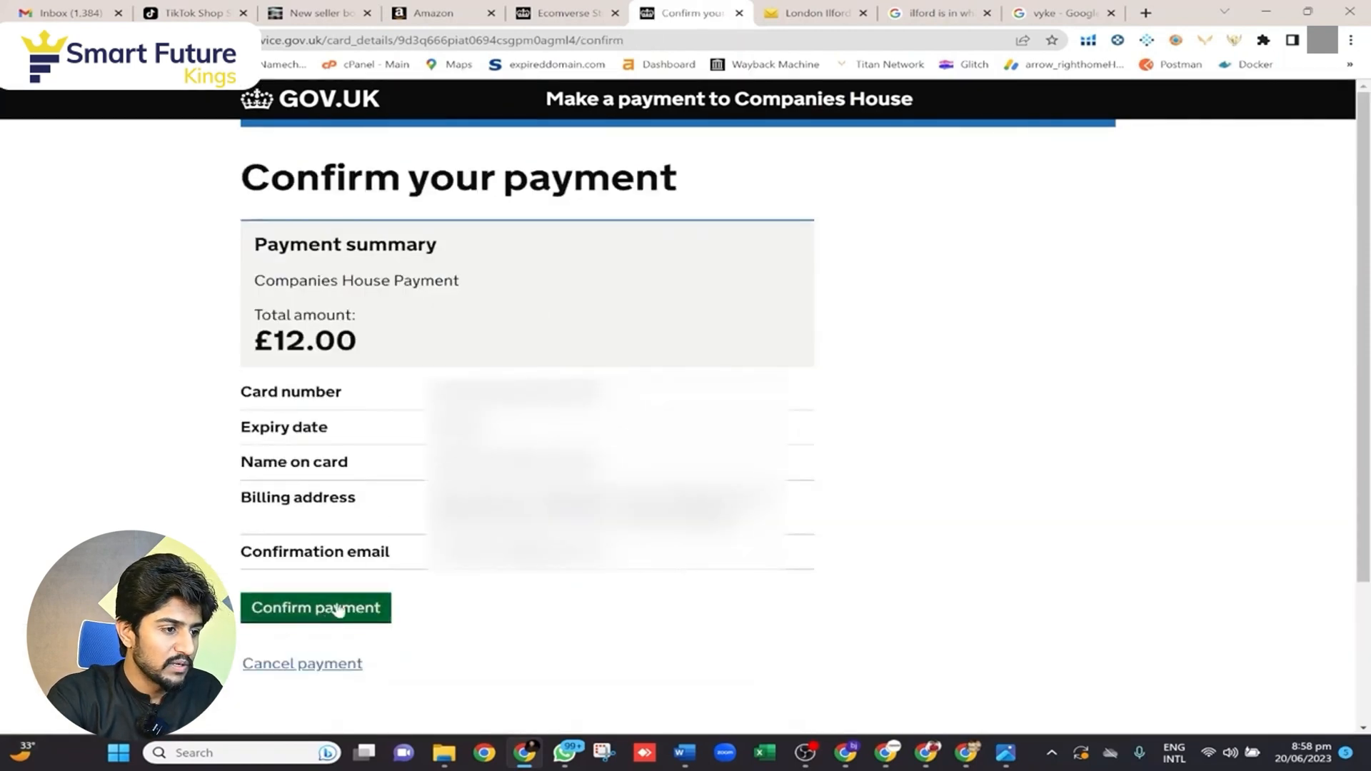
{"action": "left_click", "coordinate": [603, 752]}
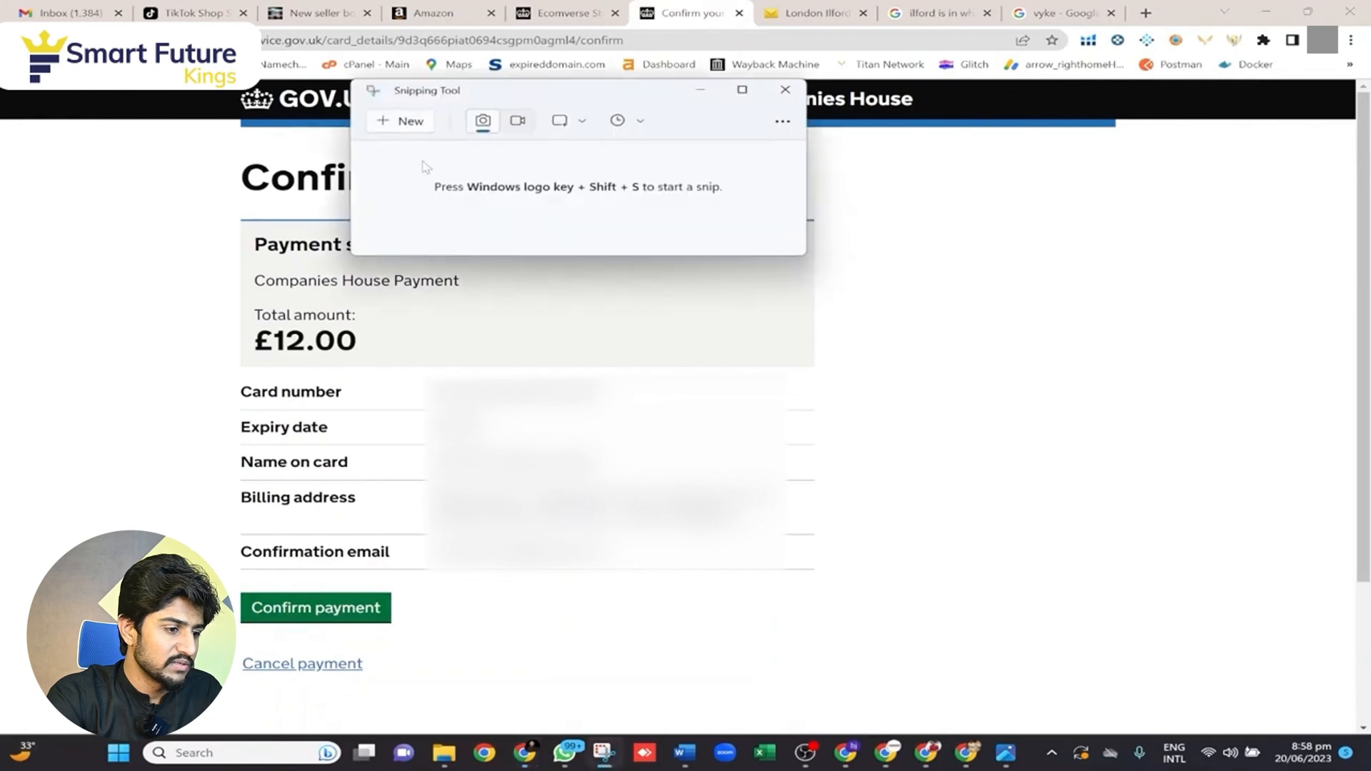
{"action": "left_click", "coordinate": [402, 120]}
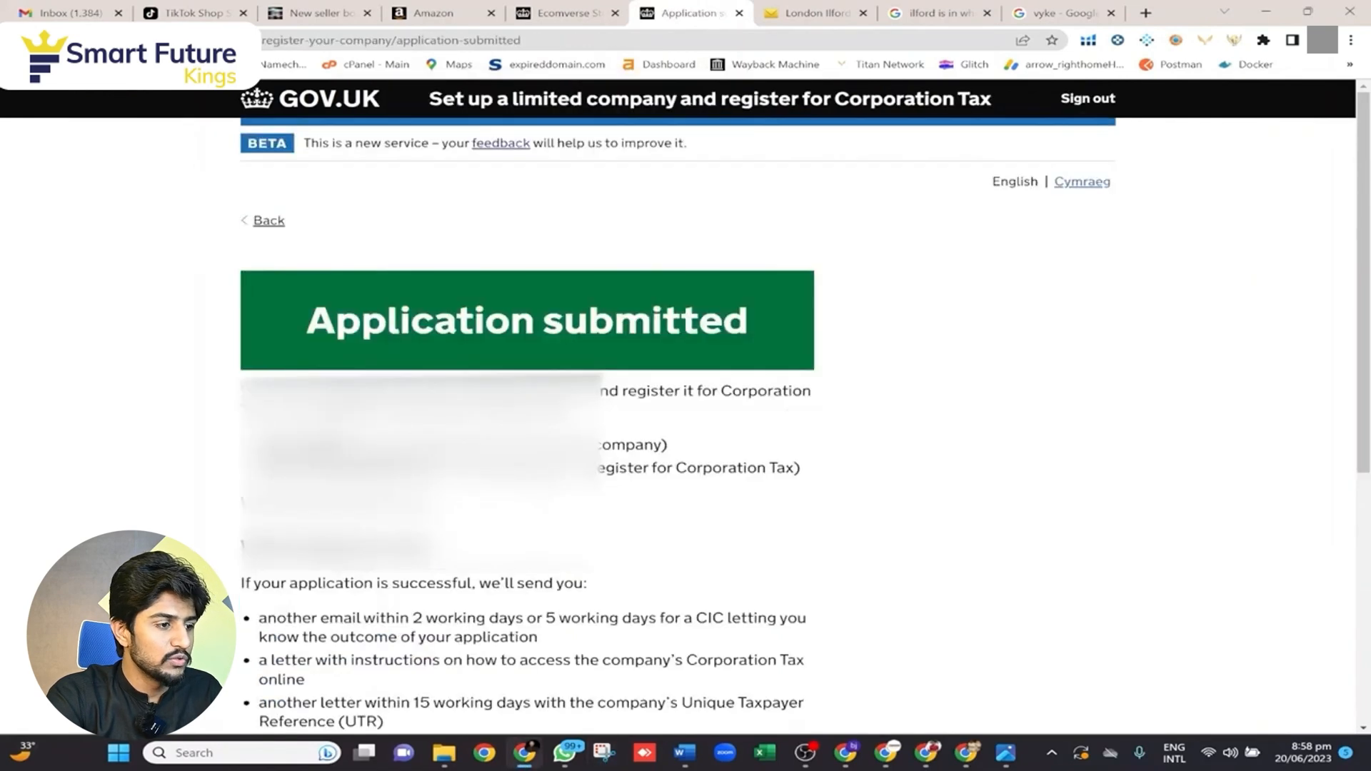
Snip the Application submitted page showing both reference numbers and save it to the company folder.
{"action": "scroll", "coordinate": [539, 488], "scroll_direction": "down", "scroll_amount": 3}
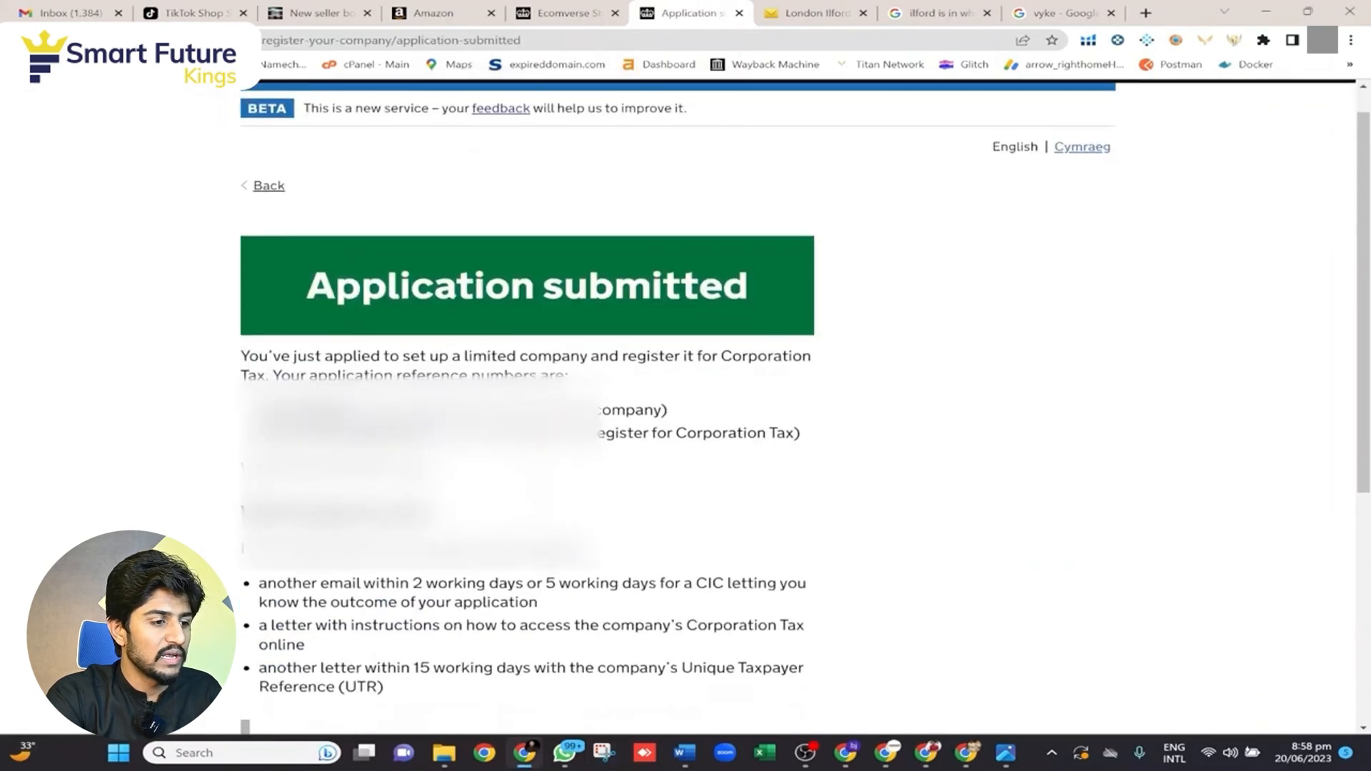
{"action": "scroll", "coordinate": [539, 487], "scroll_direction": "up", "scroll_amount": 1}
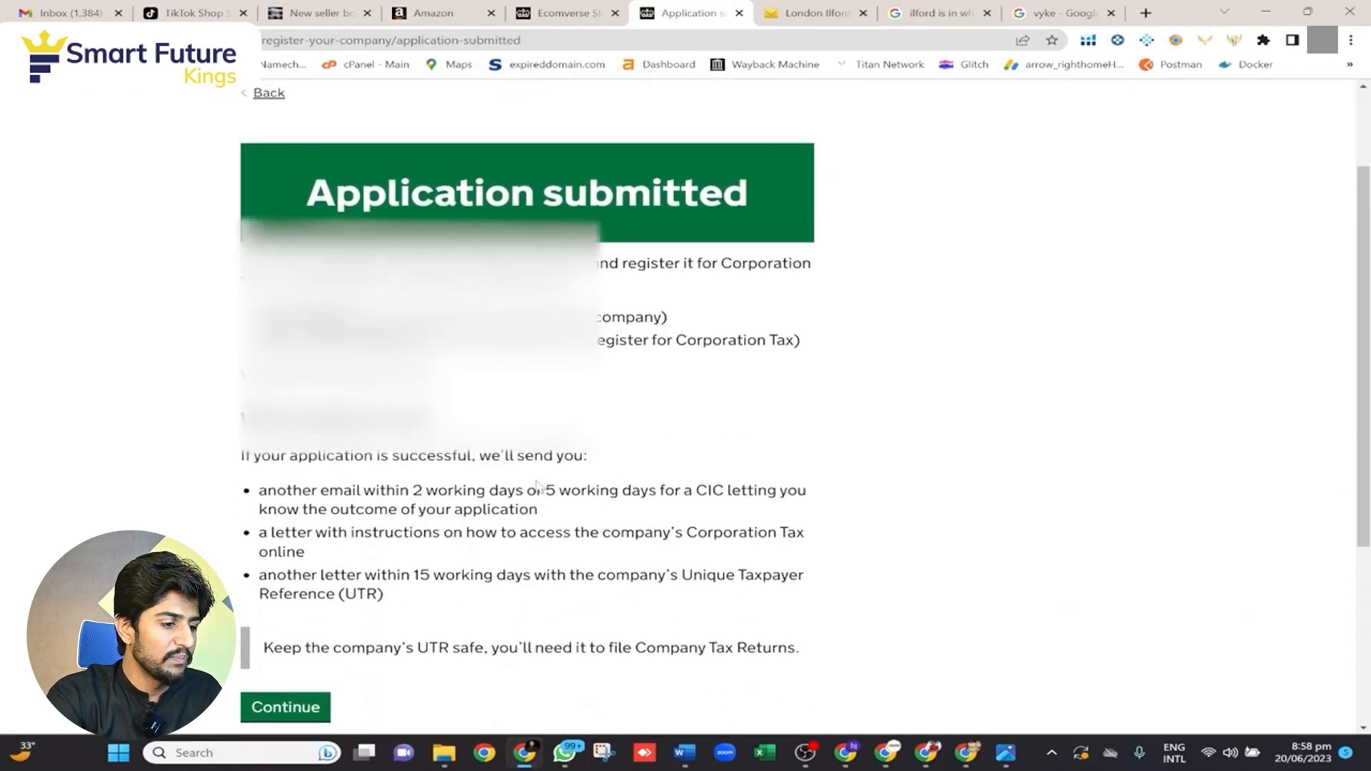
{"action": "left_click", "coordinate": [603, 752]}
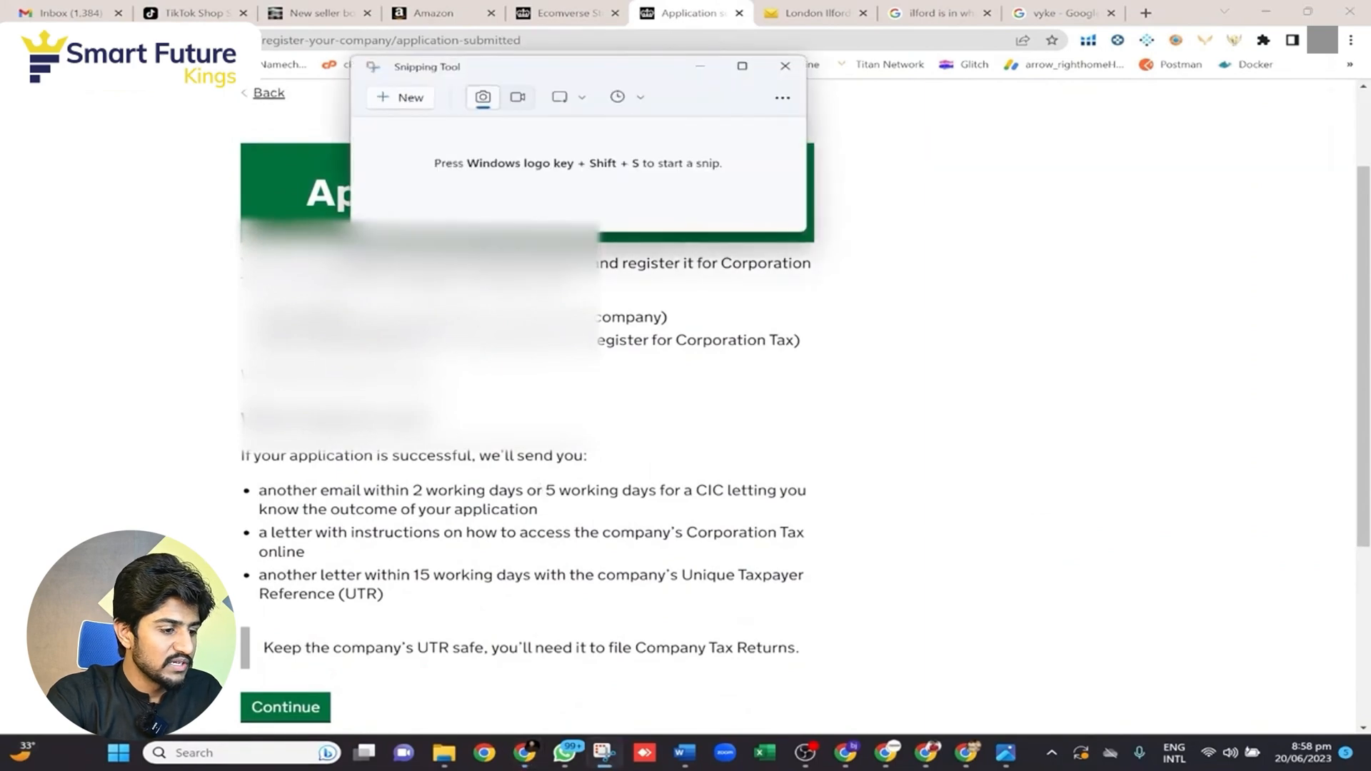
{"action": "left_click", "coordinate": [422, 98]}
{"action": "left_click_drag", "start_coordinate": [218, 120], "coordinate": [892, 732]}
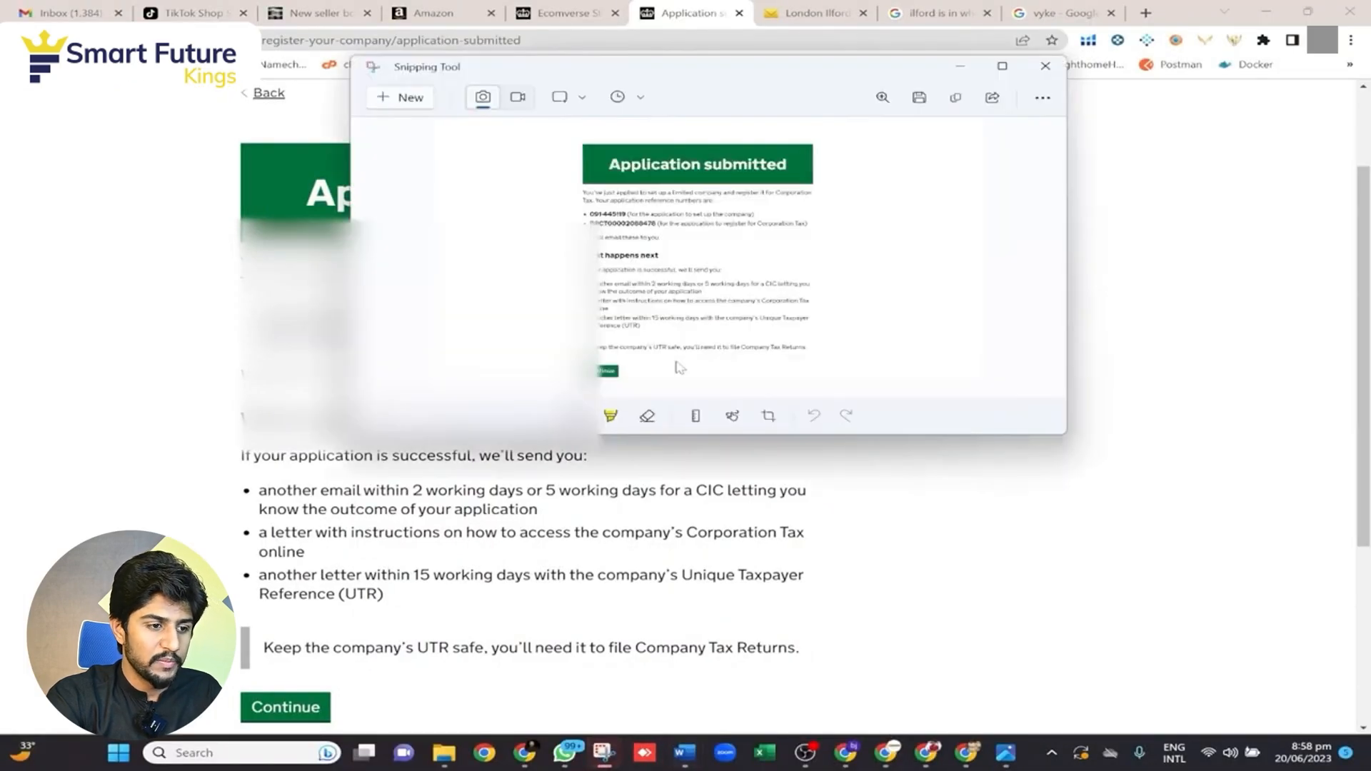
{"action": "key", "text": "ctrl+s"}
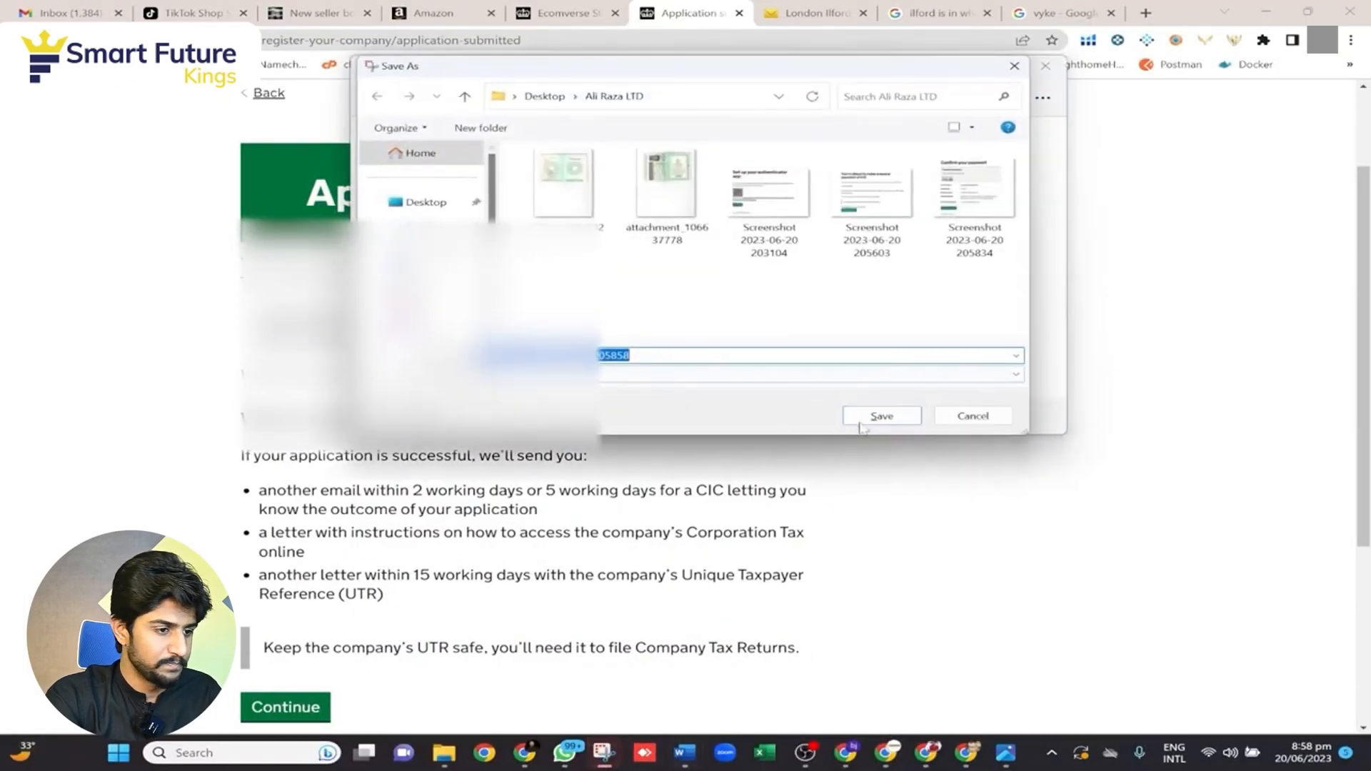
{"action": "left_click", "coordinate": [882, 416]}
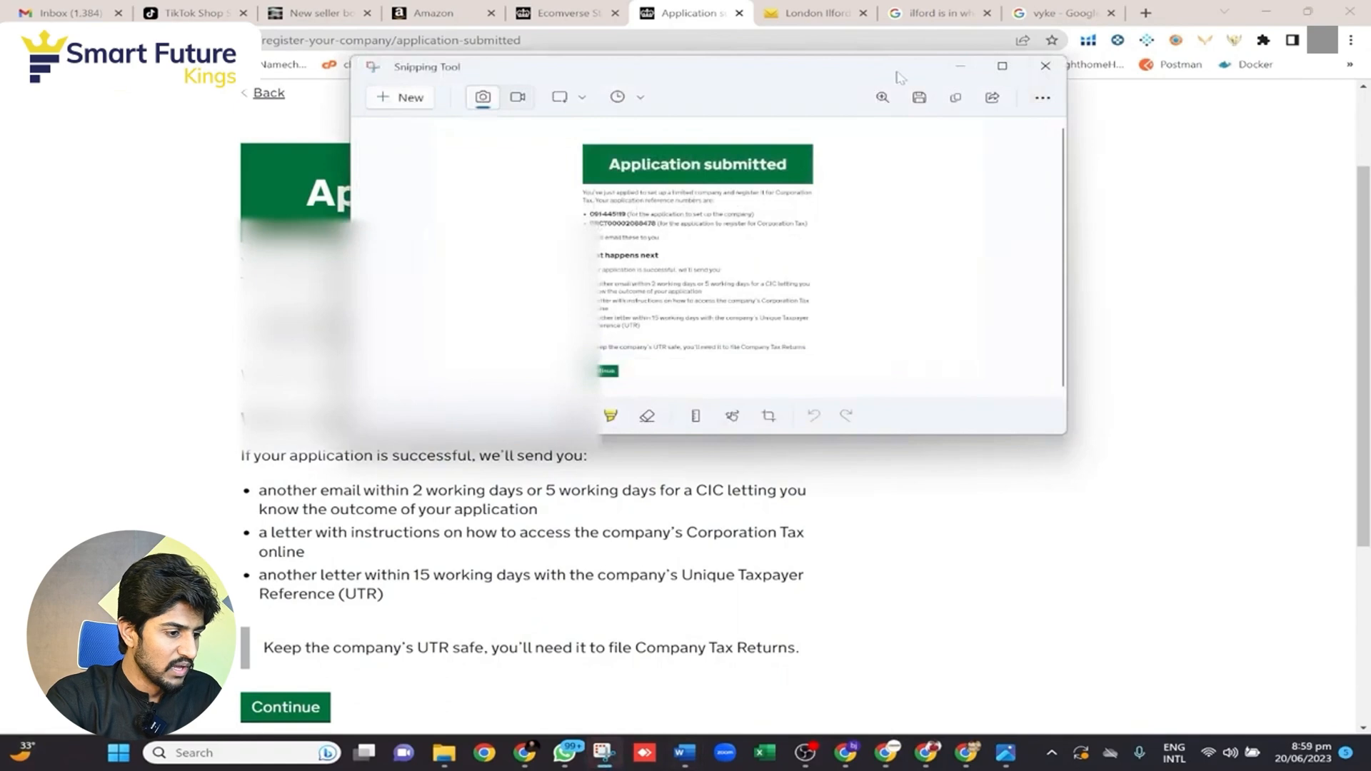
{"action": "left_click", "coordinate": [1046, 65]}
{"action": "scroll", "coordinate": [528, 400], "scroll_direction": "down", "scroll_amount": 2}
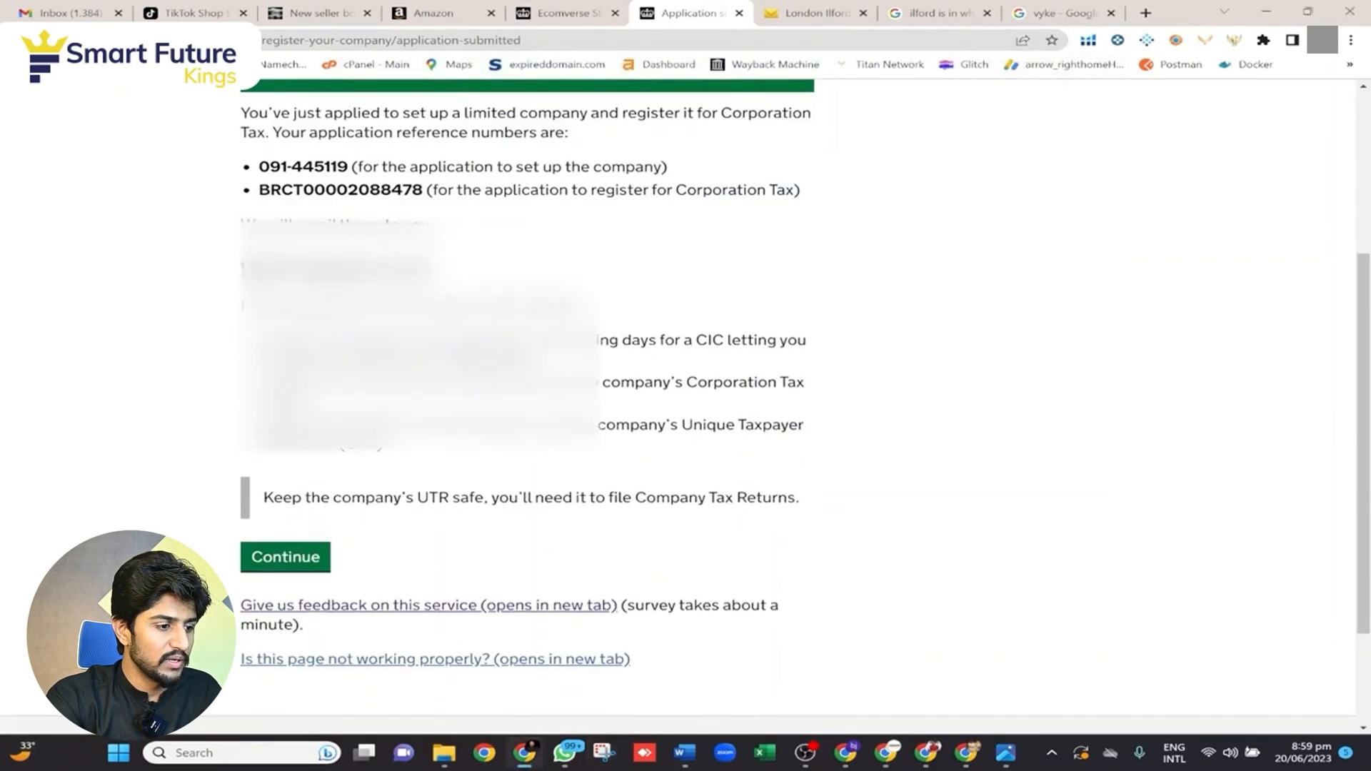
Continue to the ECOMVERSE STORE LTD overview and confirm Incorporation and Corporation Tax both show Pending.
{"action": "left_click", "coordinate": [286, 558]}
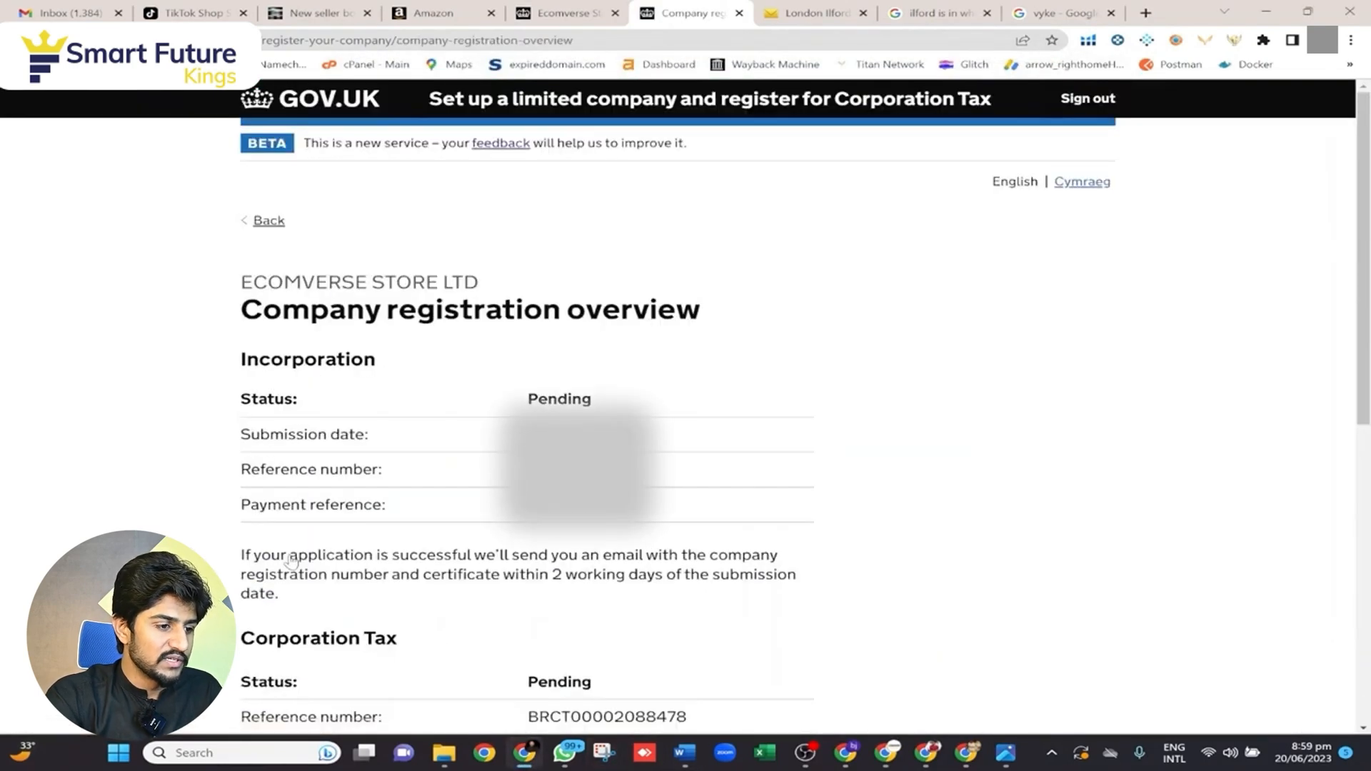
{"action": "scroll", "coordinate": [598, 194], "scroll_direction": "down", "scroll_amount": 2}
{"action": "scroll", "coordinate": [473, 332], "scroll_direction": "down", "scroll_amount": 1}
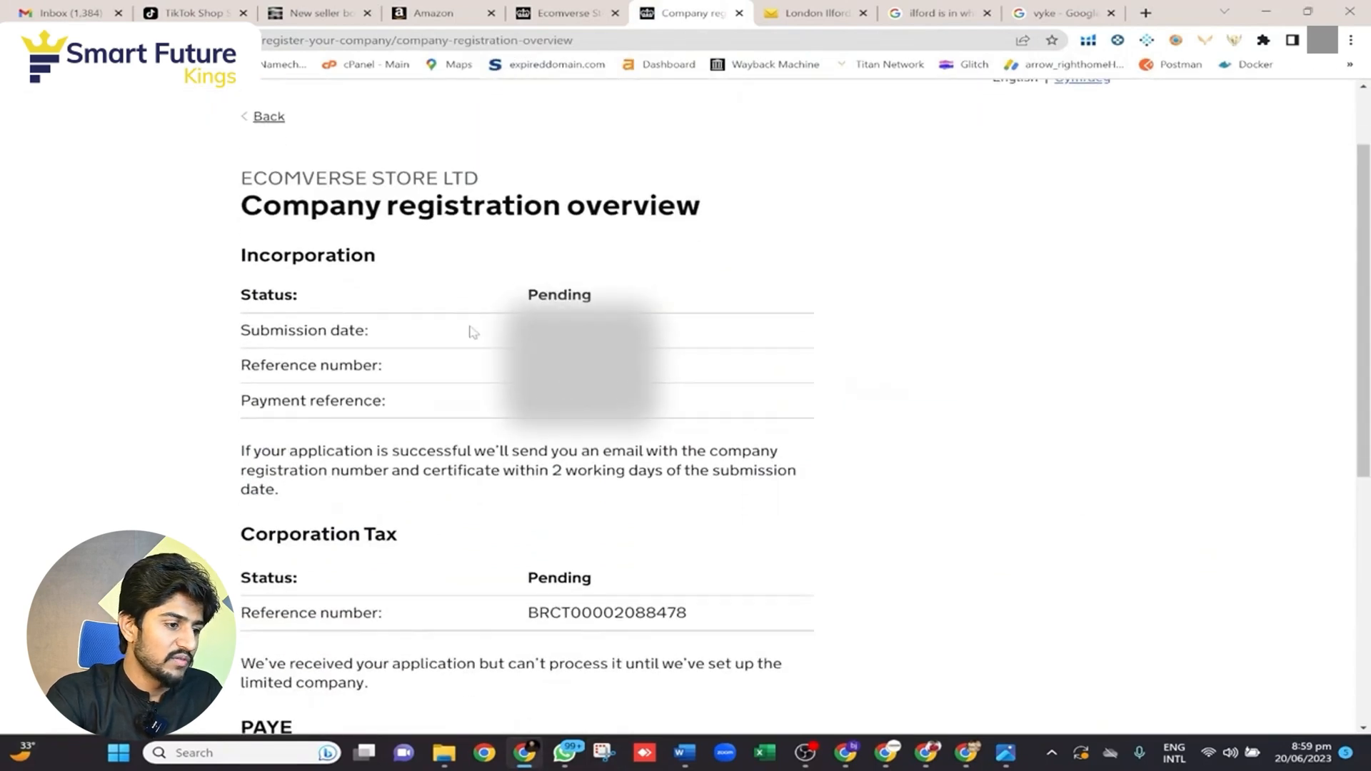
{"action": "double_click", "coordinate": [559, 294]}
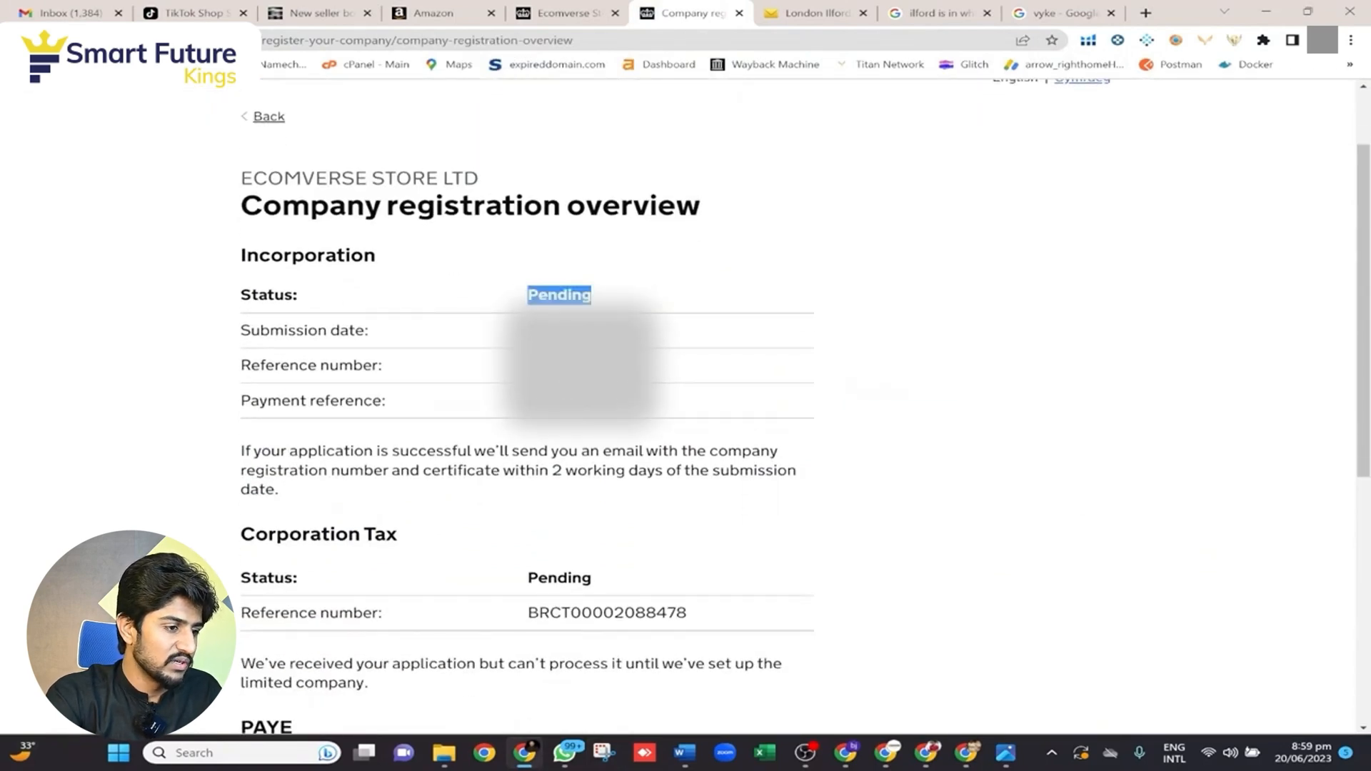
{"action": "scroll", "coordinate": [438, 429], "scroll_direction": "down", "scroll_amount": 5}
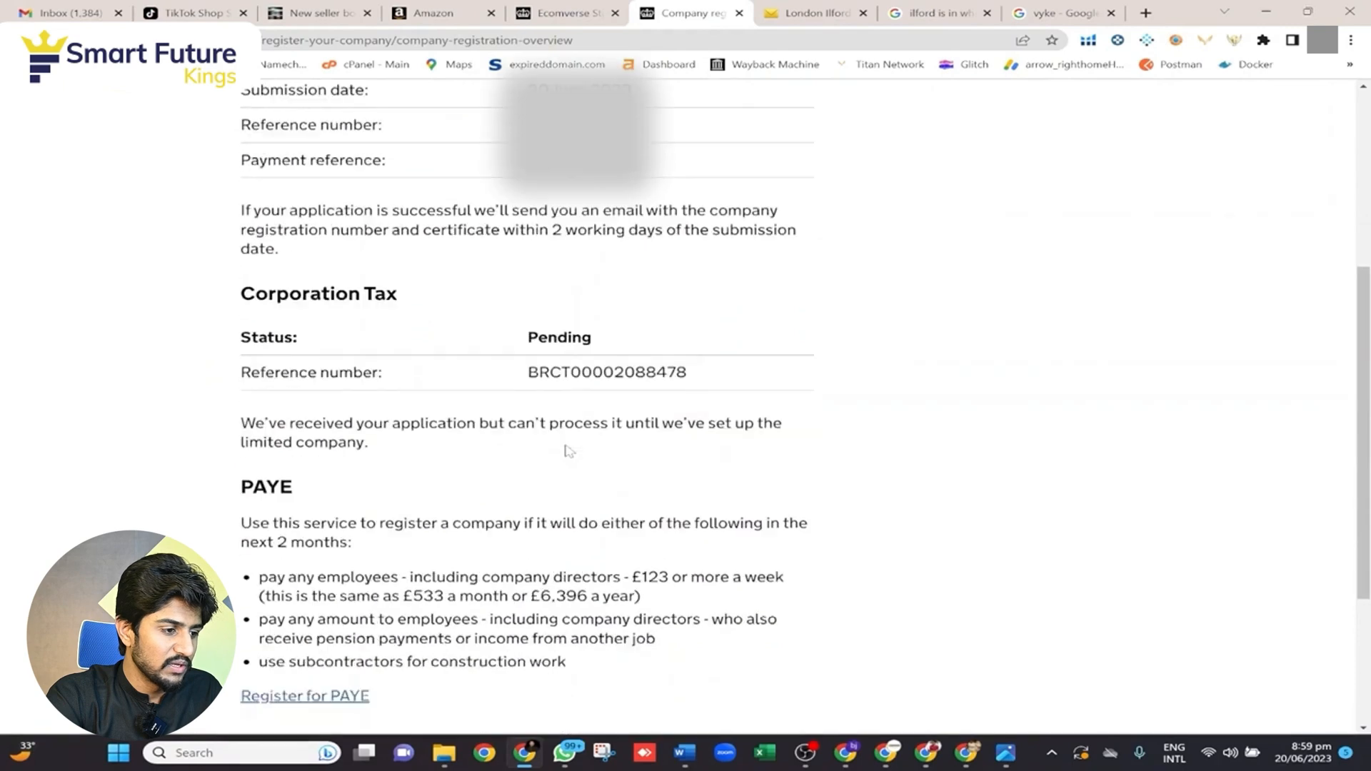
{"action": "scroll", "coordinate": [317, 438], "scroll_direction": "down", "scroll_amount": 2}
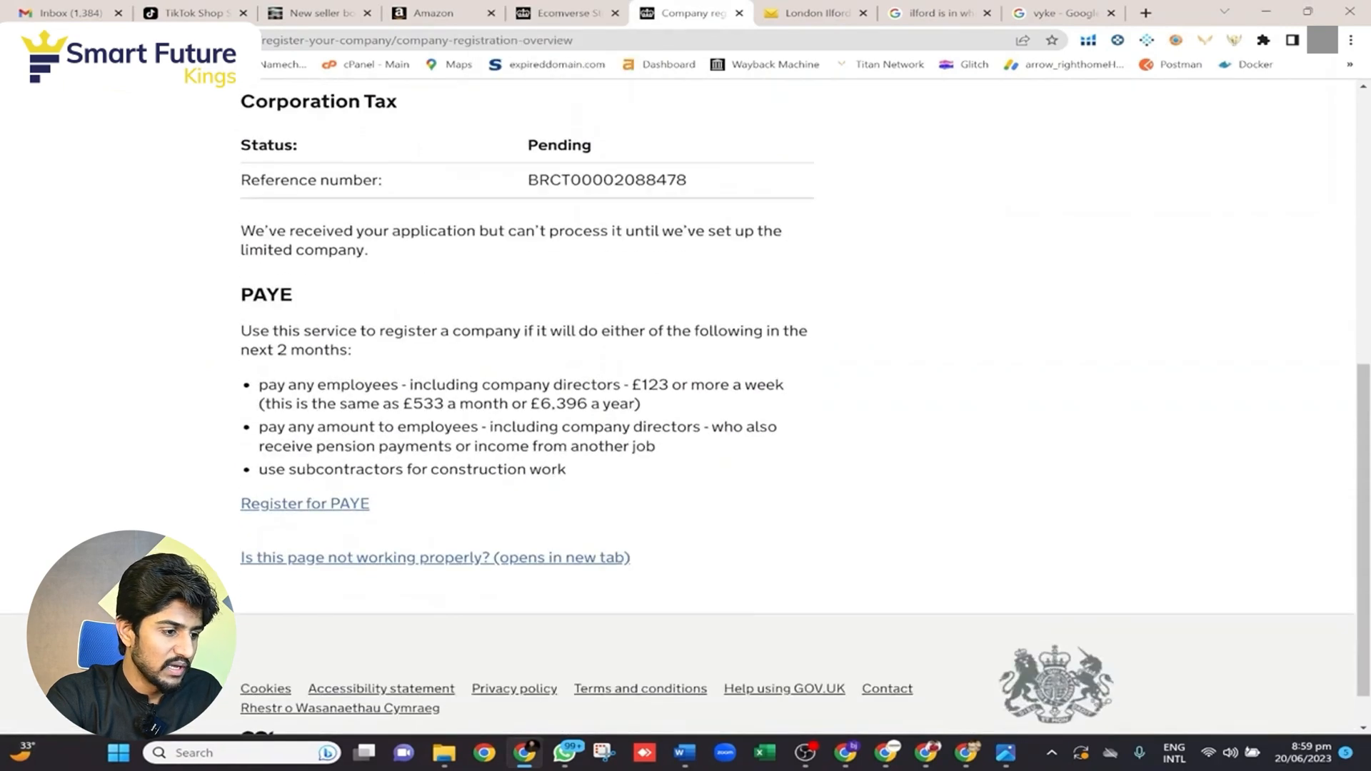
{"action": "scroll", "coordinate": [534, 497], "scroll_direction": "down", "scroll_amount": 1}
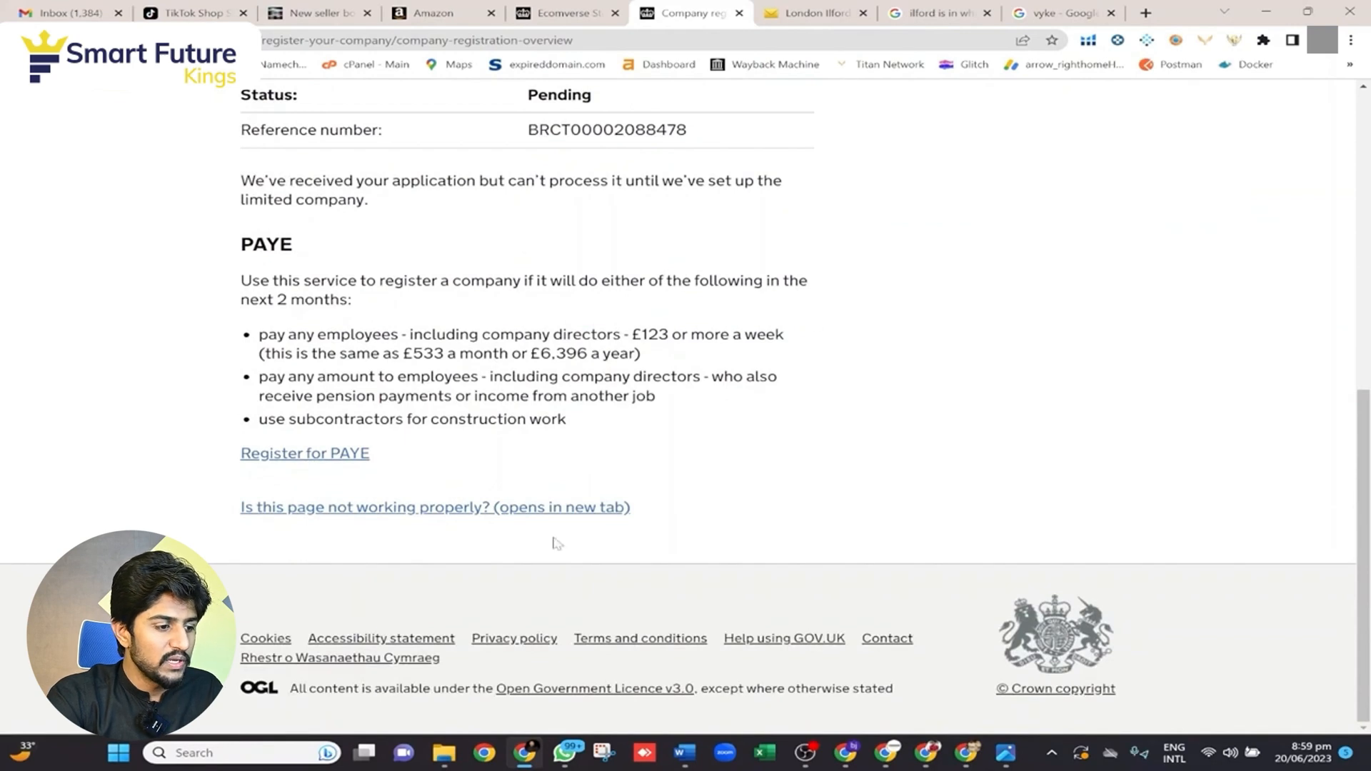
{"action": "scroll", "coordinate": [376, 441], "scroll_direction": "up", "scroll_amount": 10}
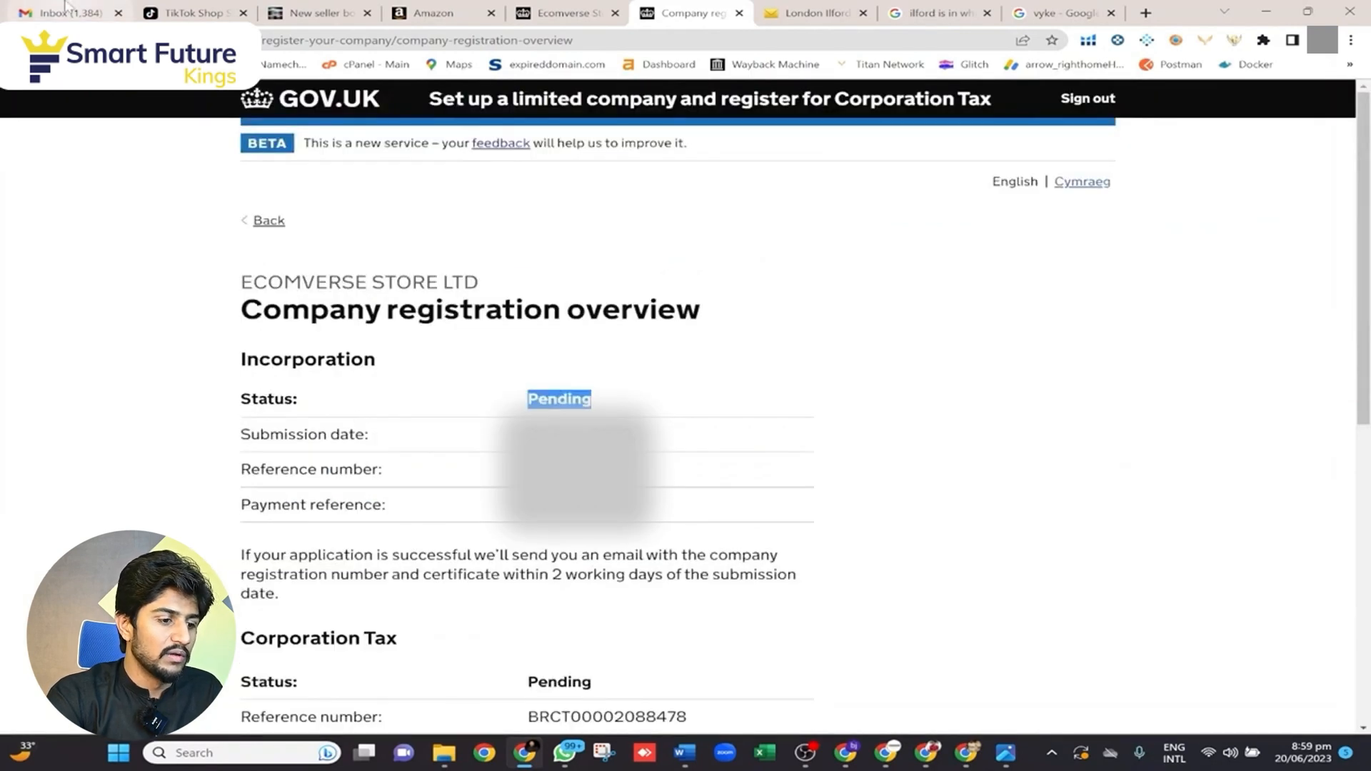
{"action": "mouse_move", "coordinate": [66, 5]}
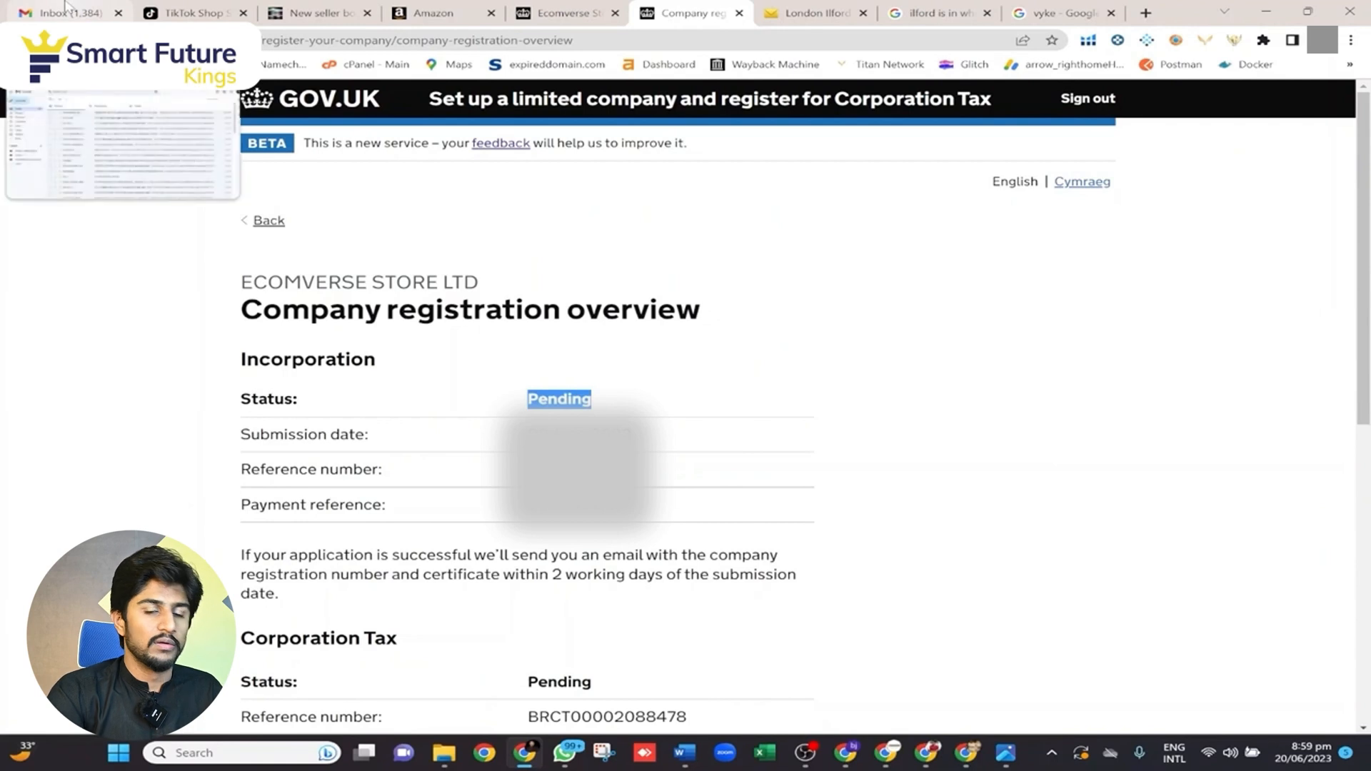
{"action": "left_click", "coordinate": [627, 417]}
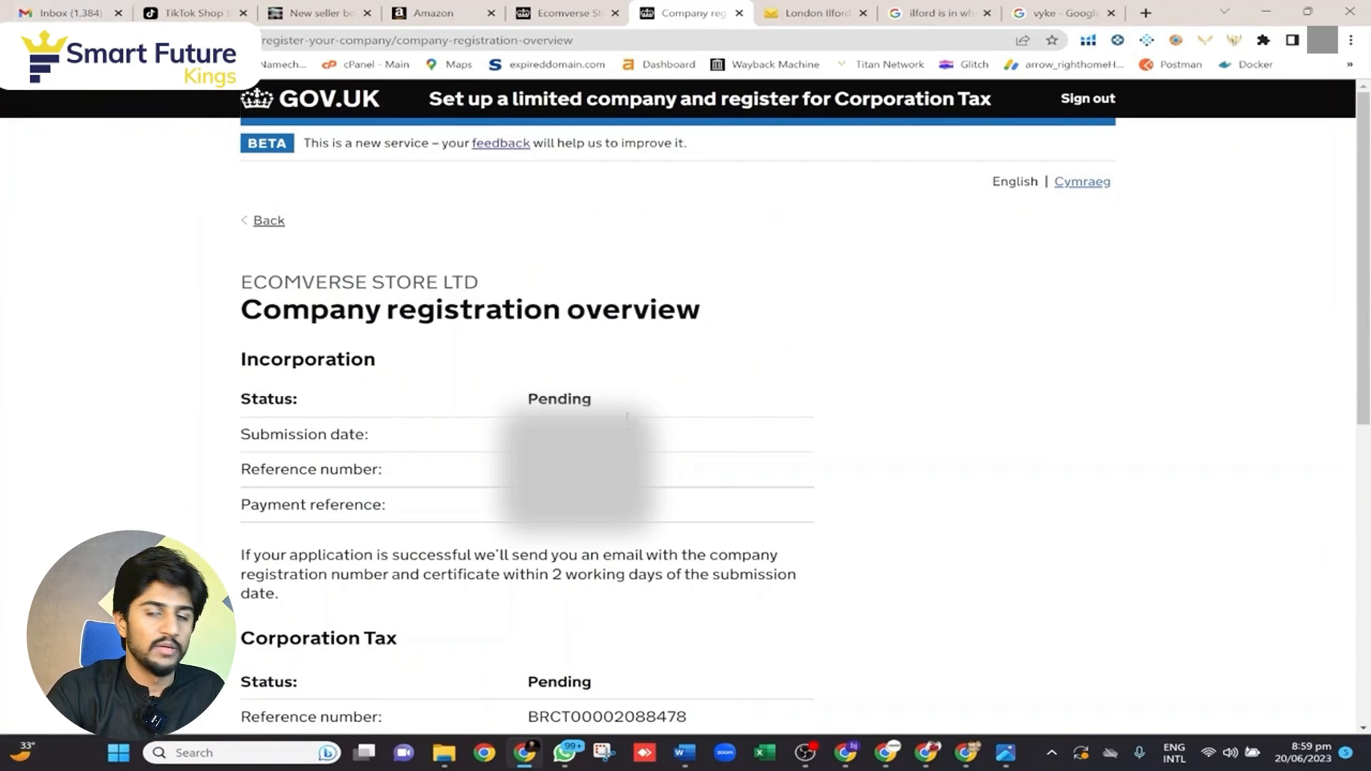